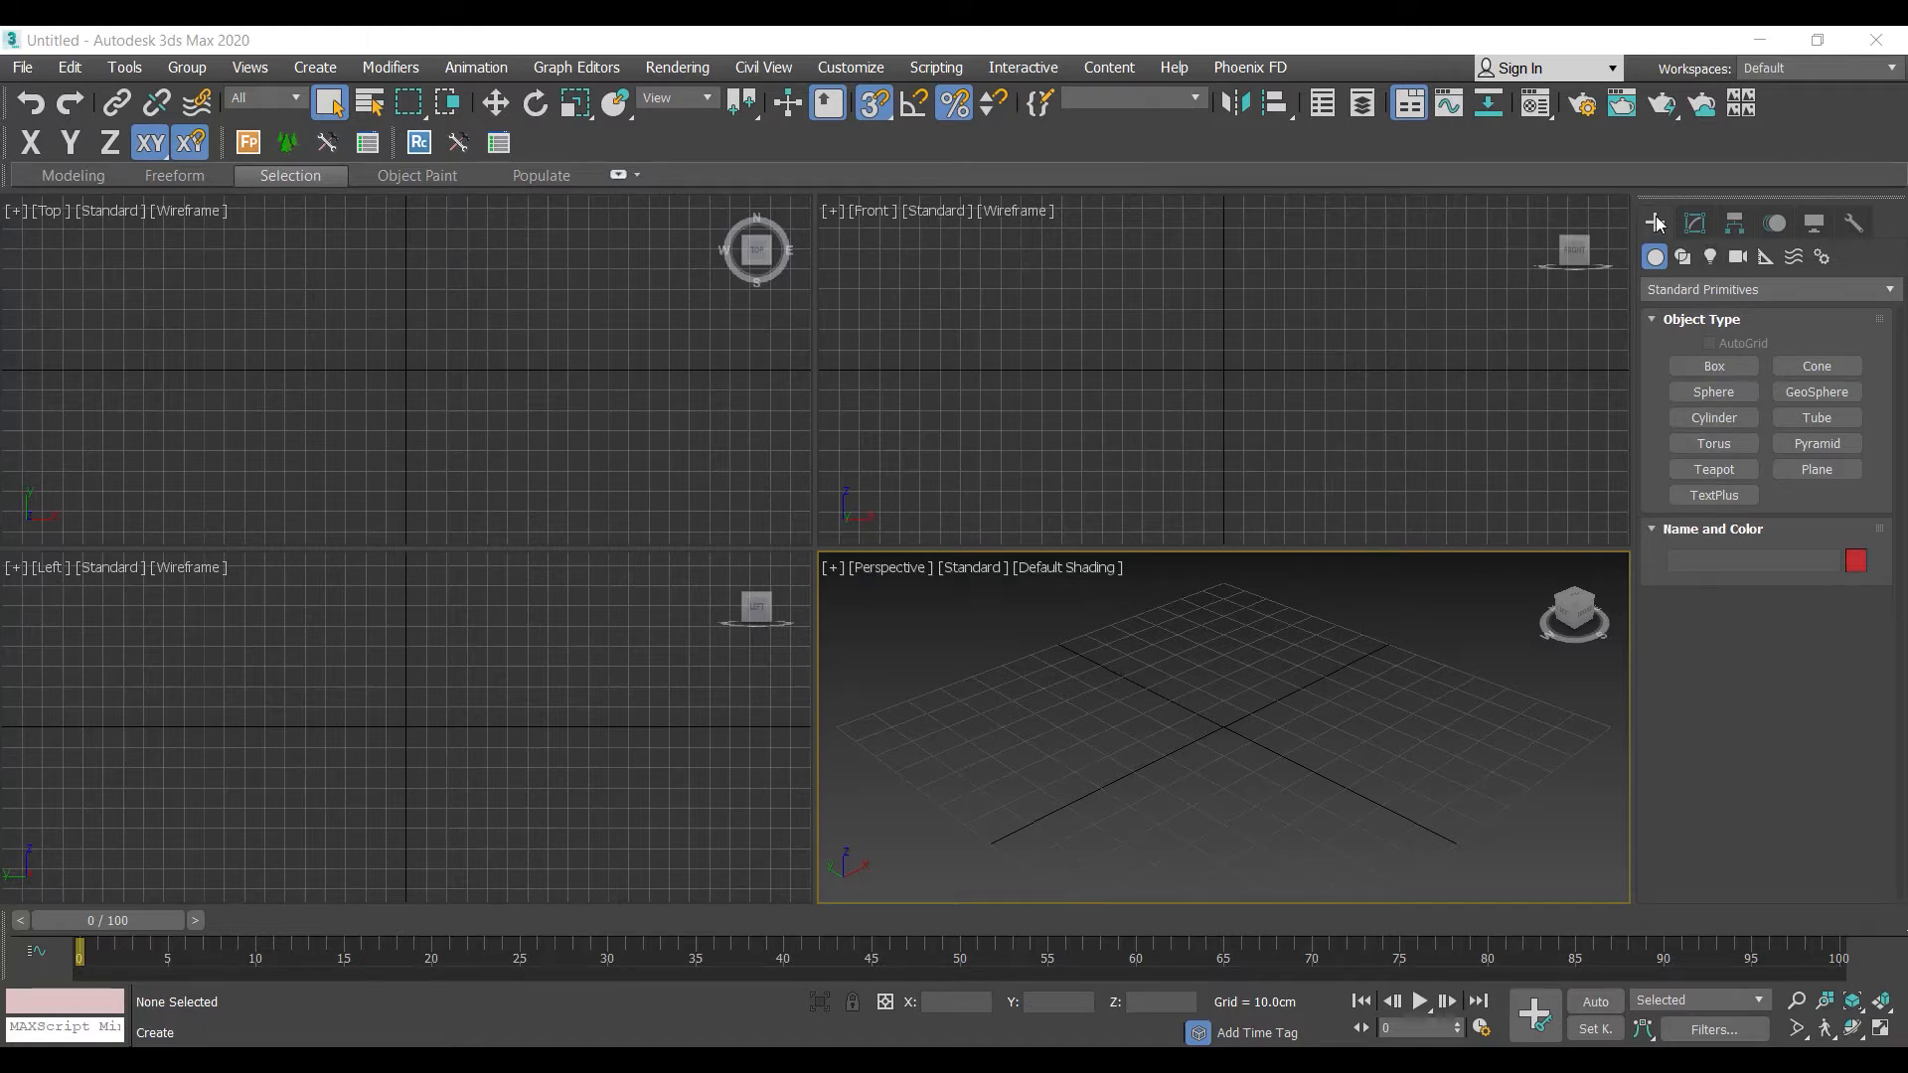
Switch the light creation category from Photometric to VRay
left_click(1710, 259)
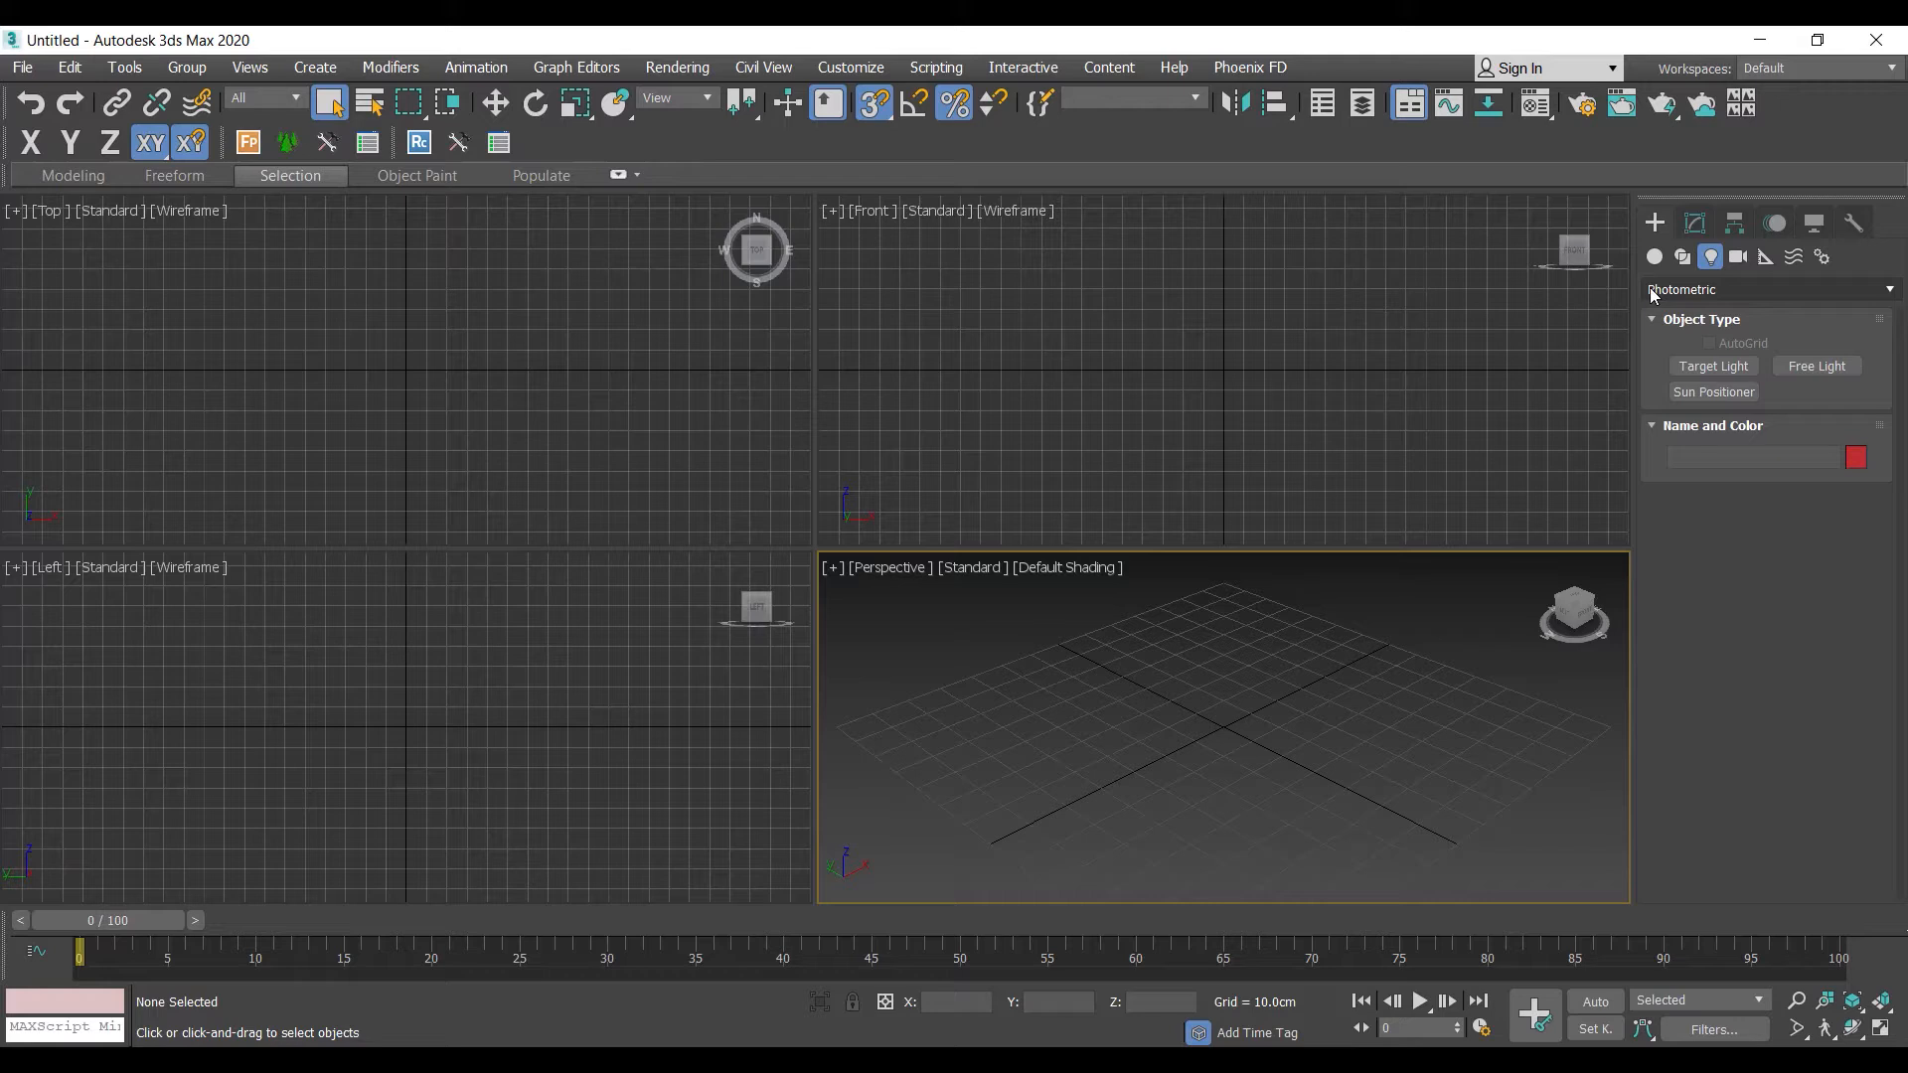
left_click(1691, 289)
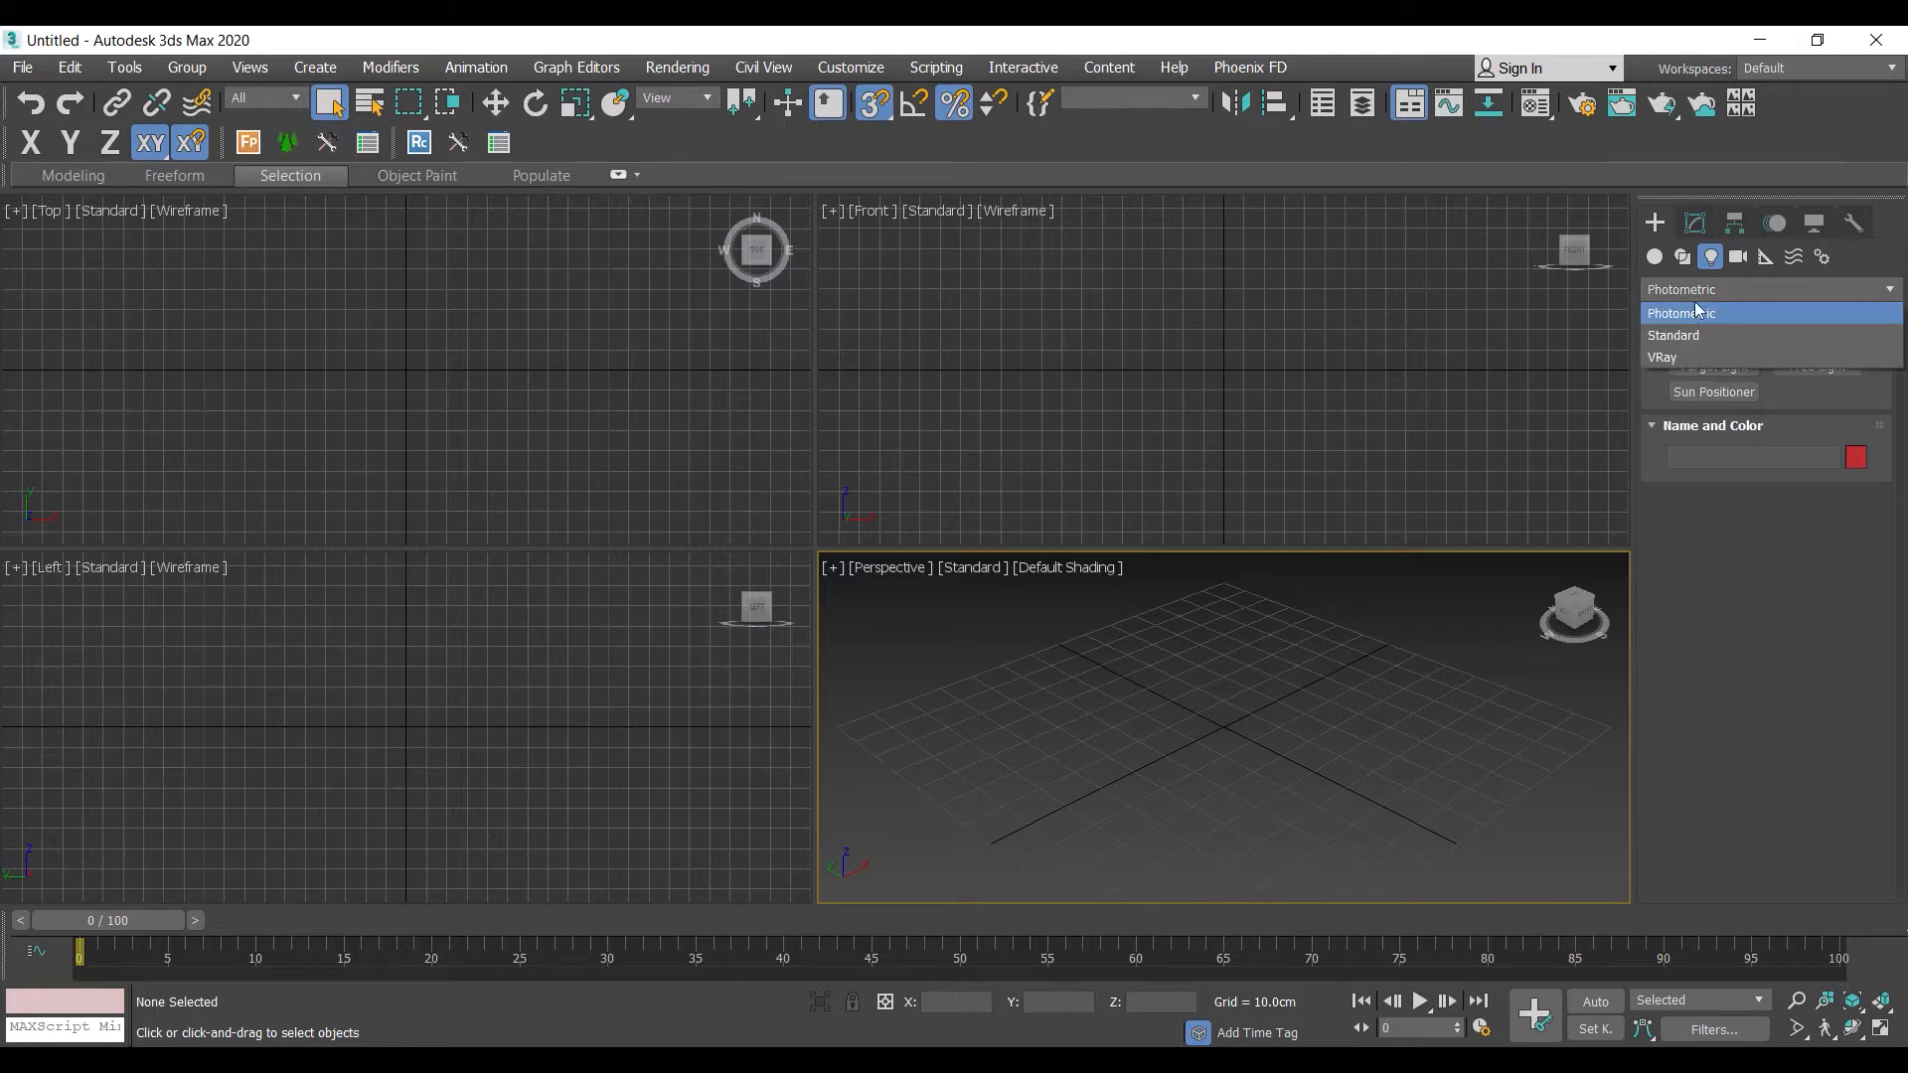
left_click(1687, 358)
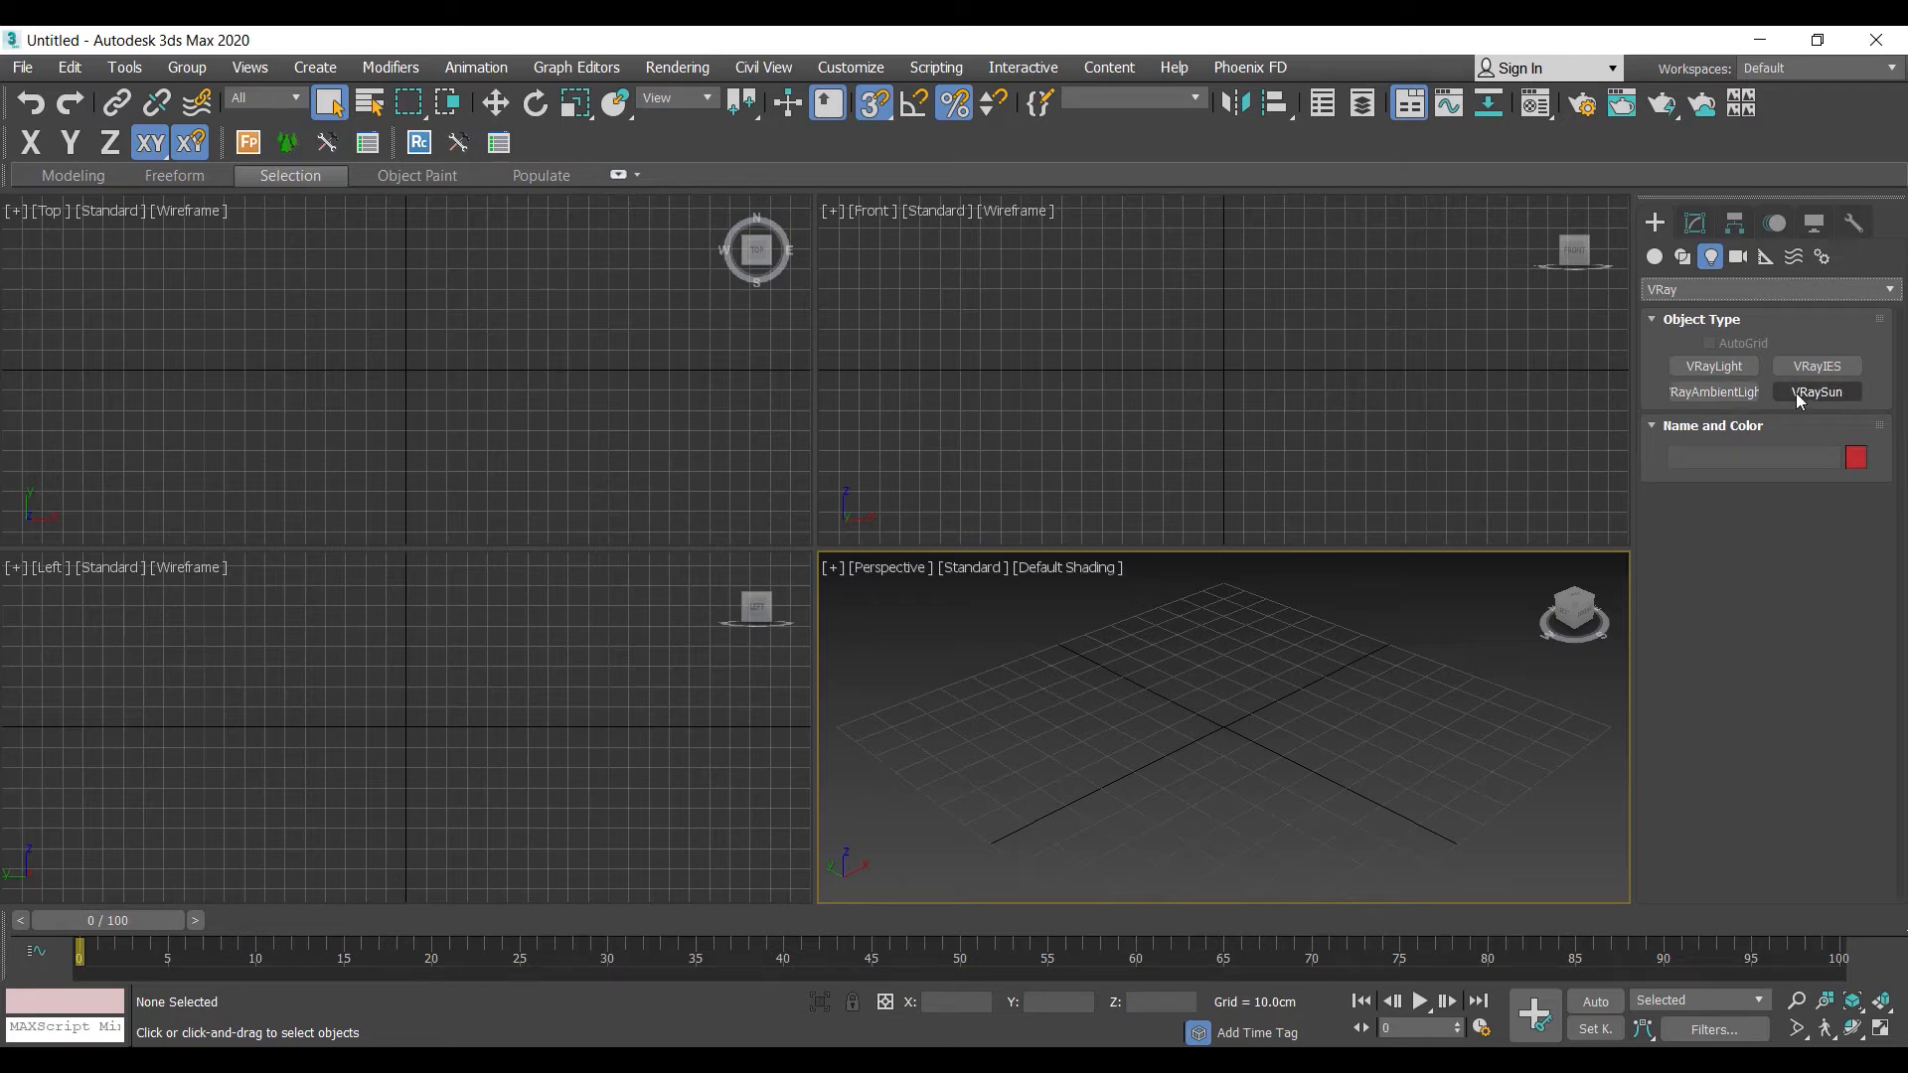
Create a standard primitive plane about 140 × 140 cm as the ground in a maximized Perspective view
key("alt+w")
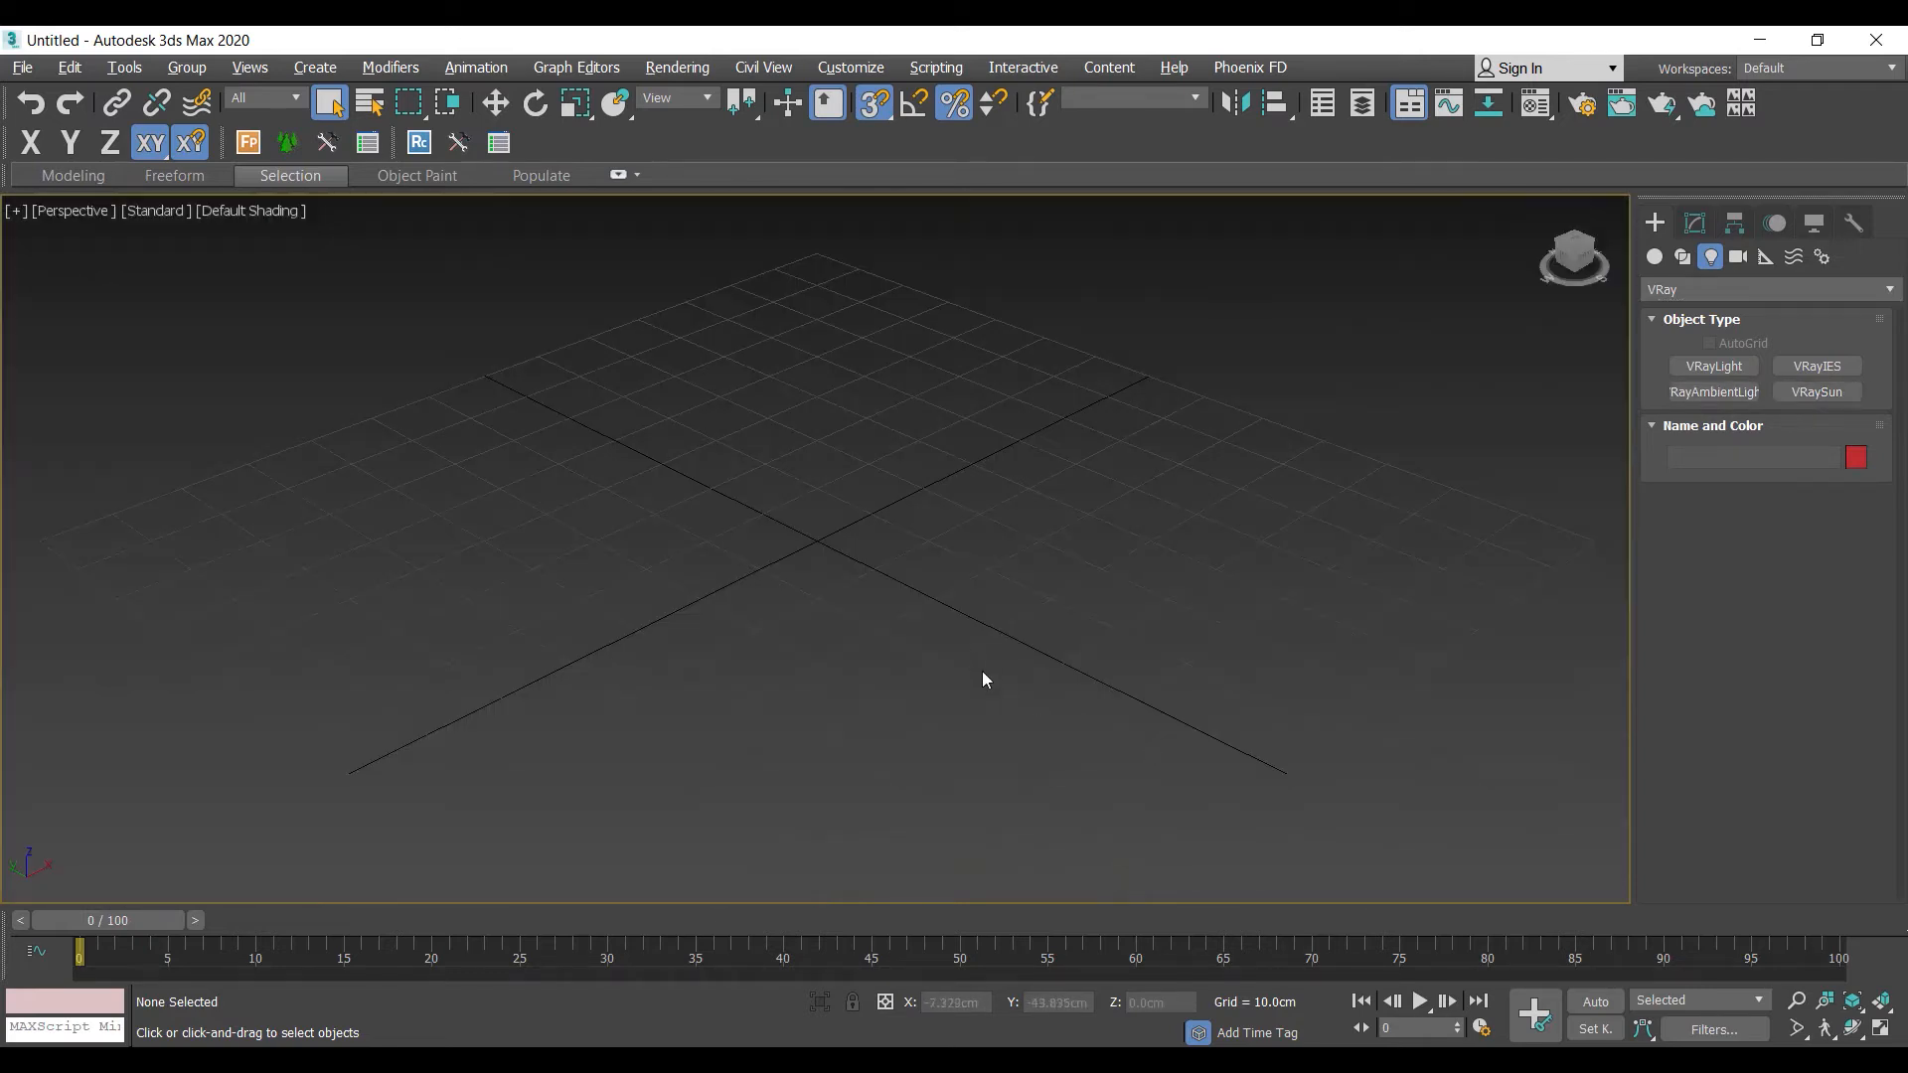
left_click(1654, 258)
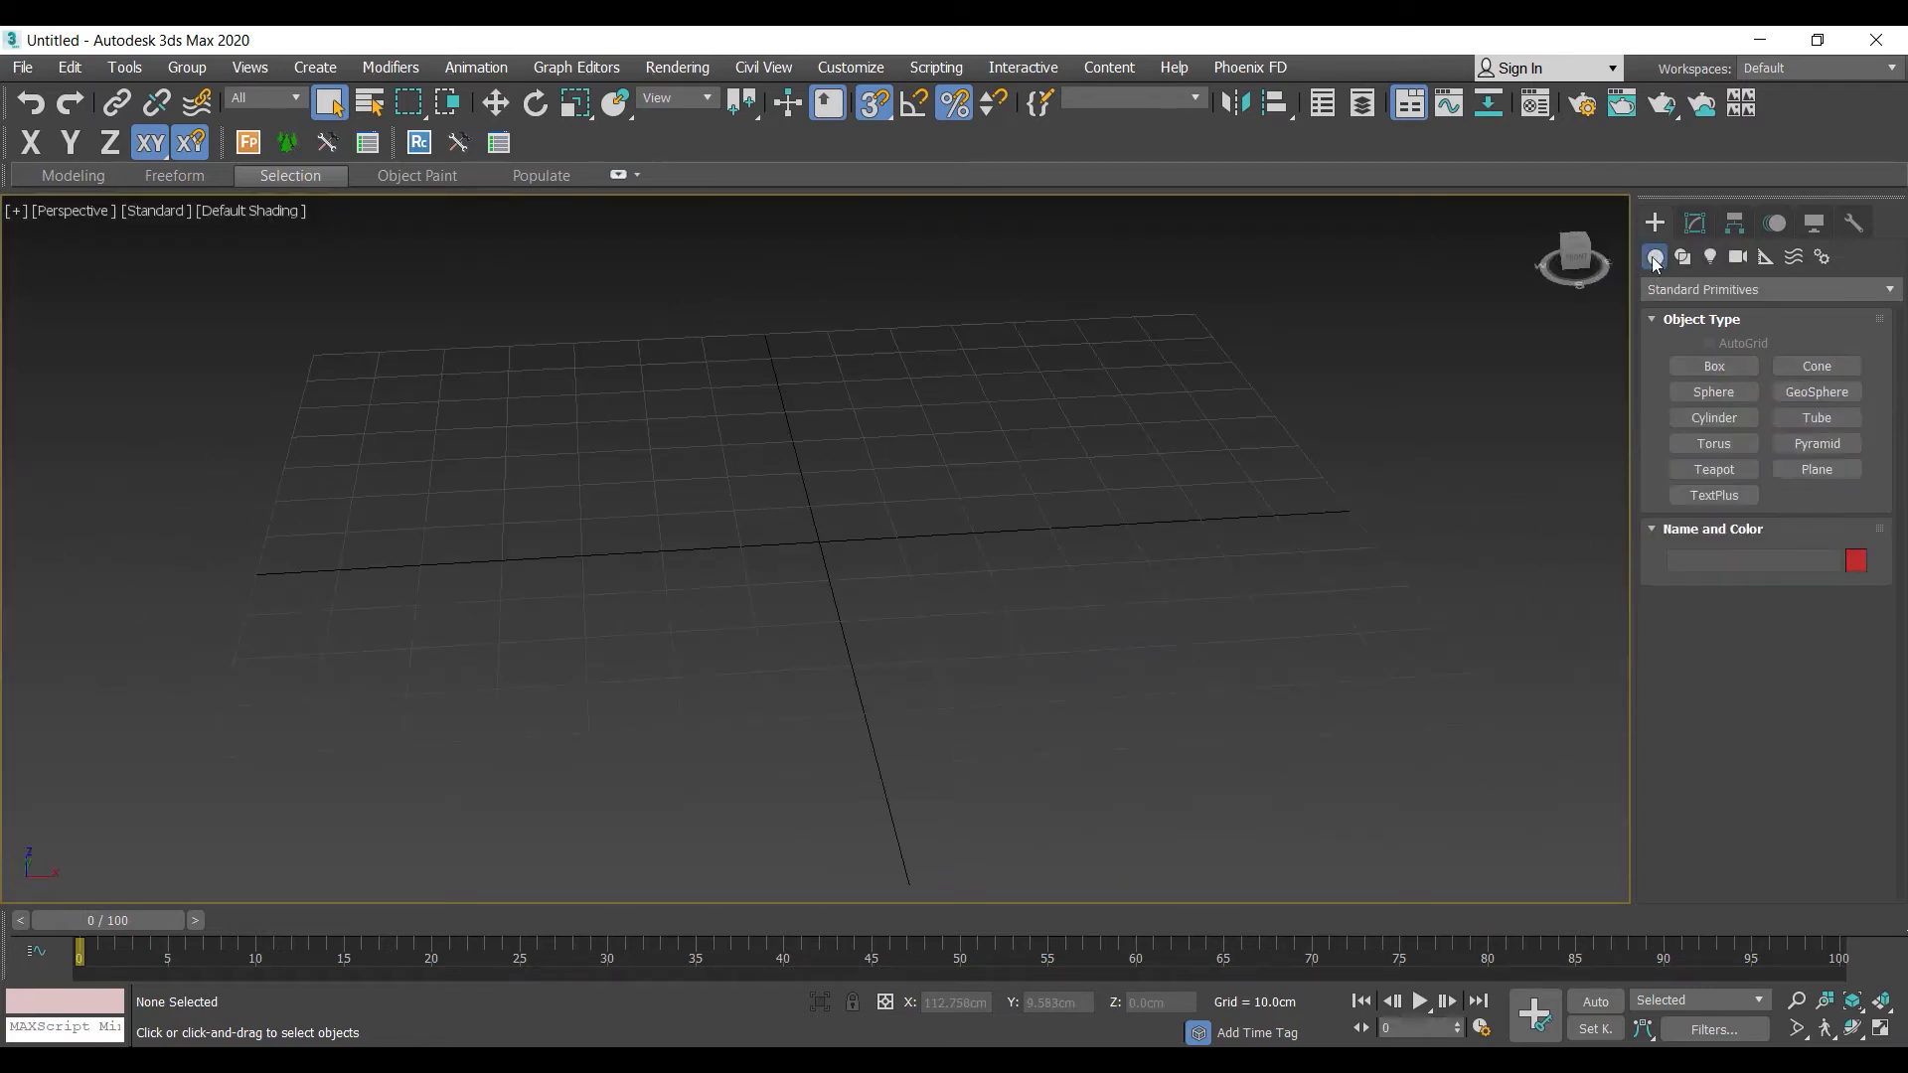
left_click(1816, 469)
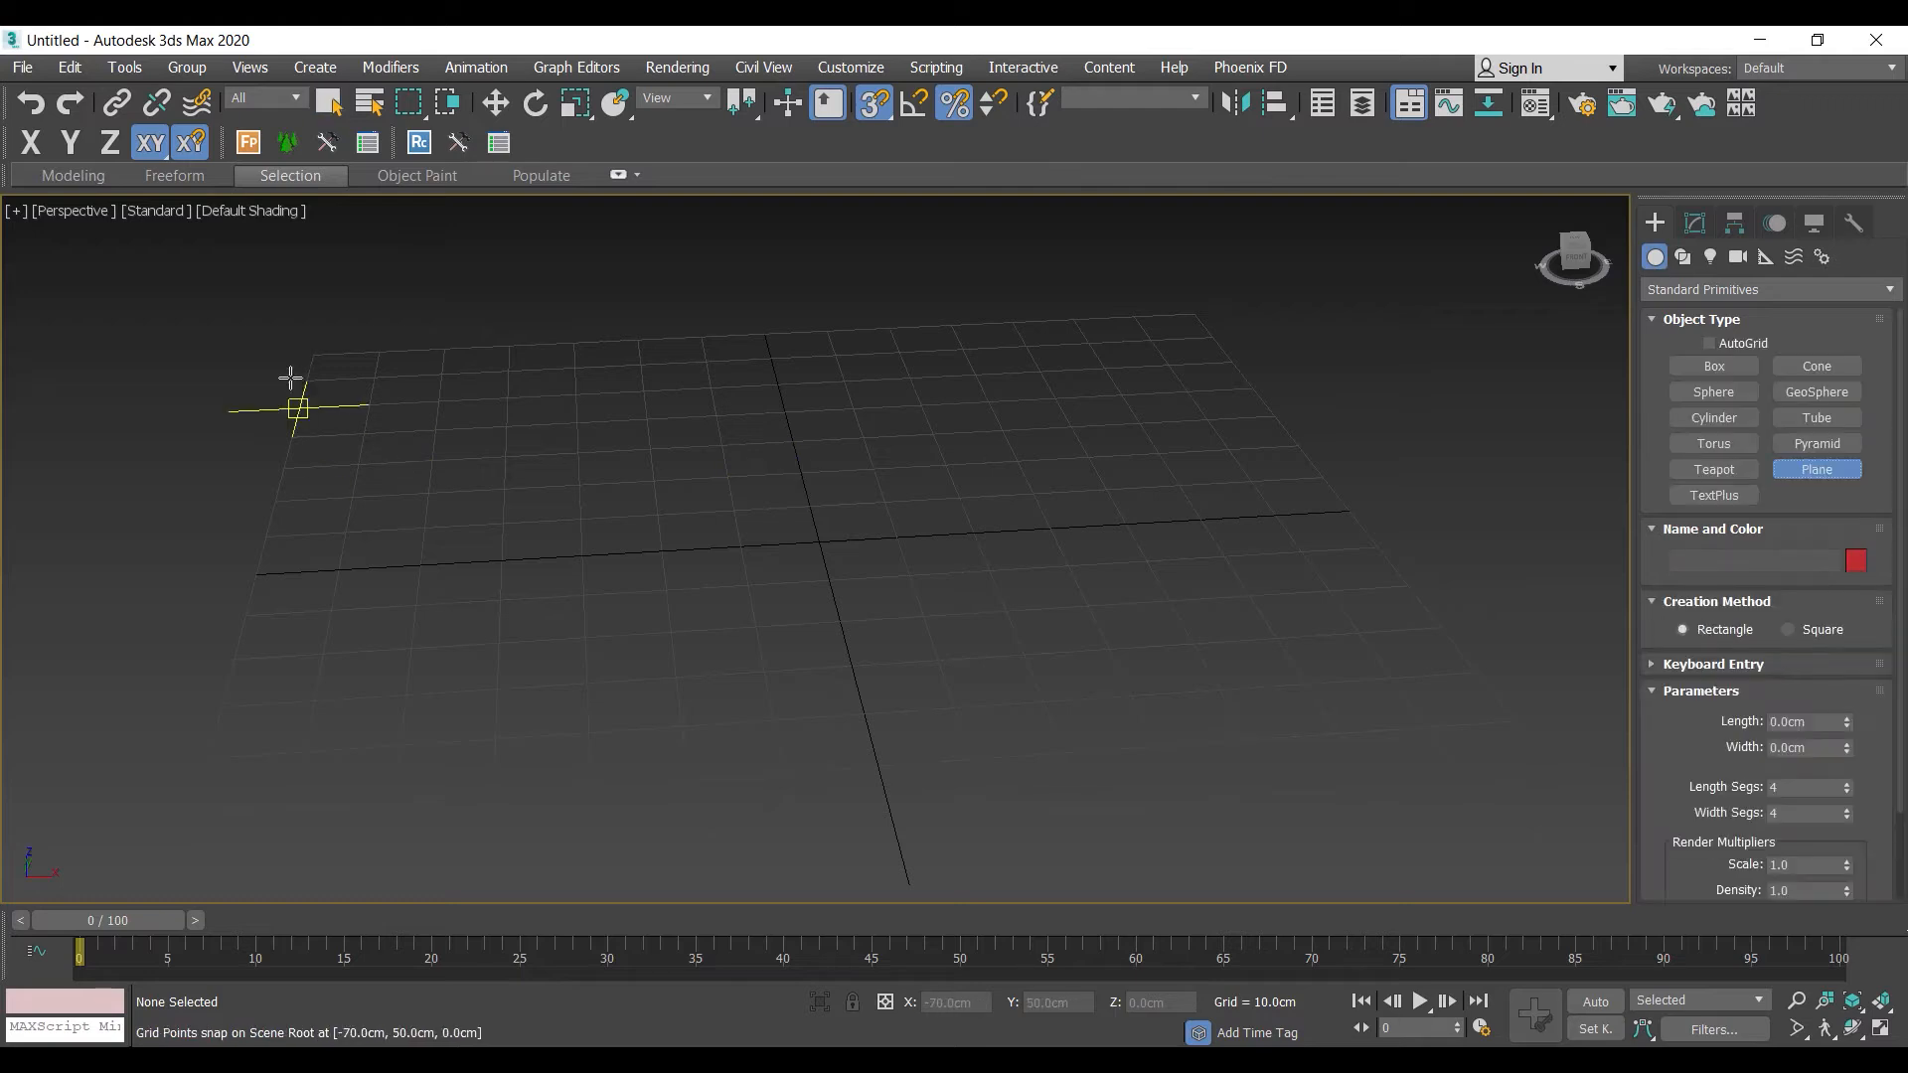
left_click_drag(310, 354, 1564, 816)
scroll(1565, 816, "down", 3)
Create a box about 40 cm long and 50 cm wide standing on the ground plane
left_click(1714, 366)
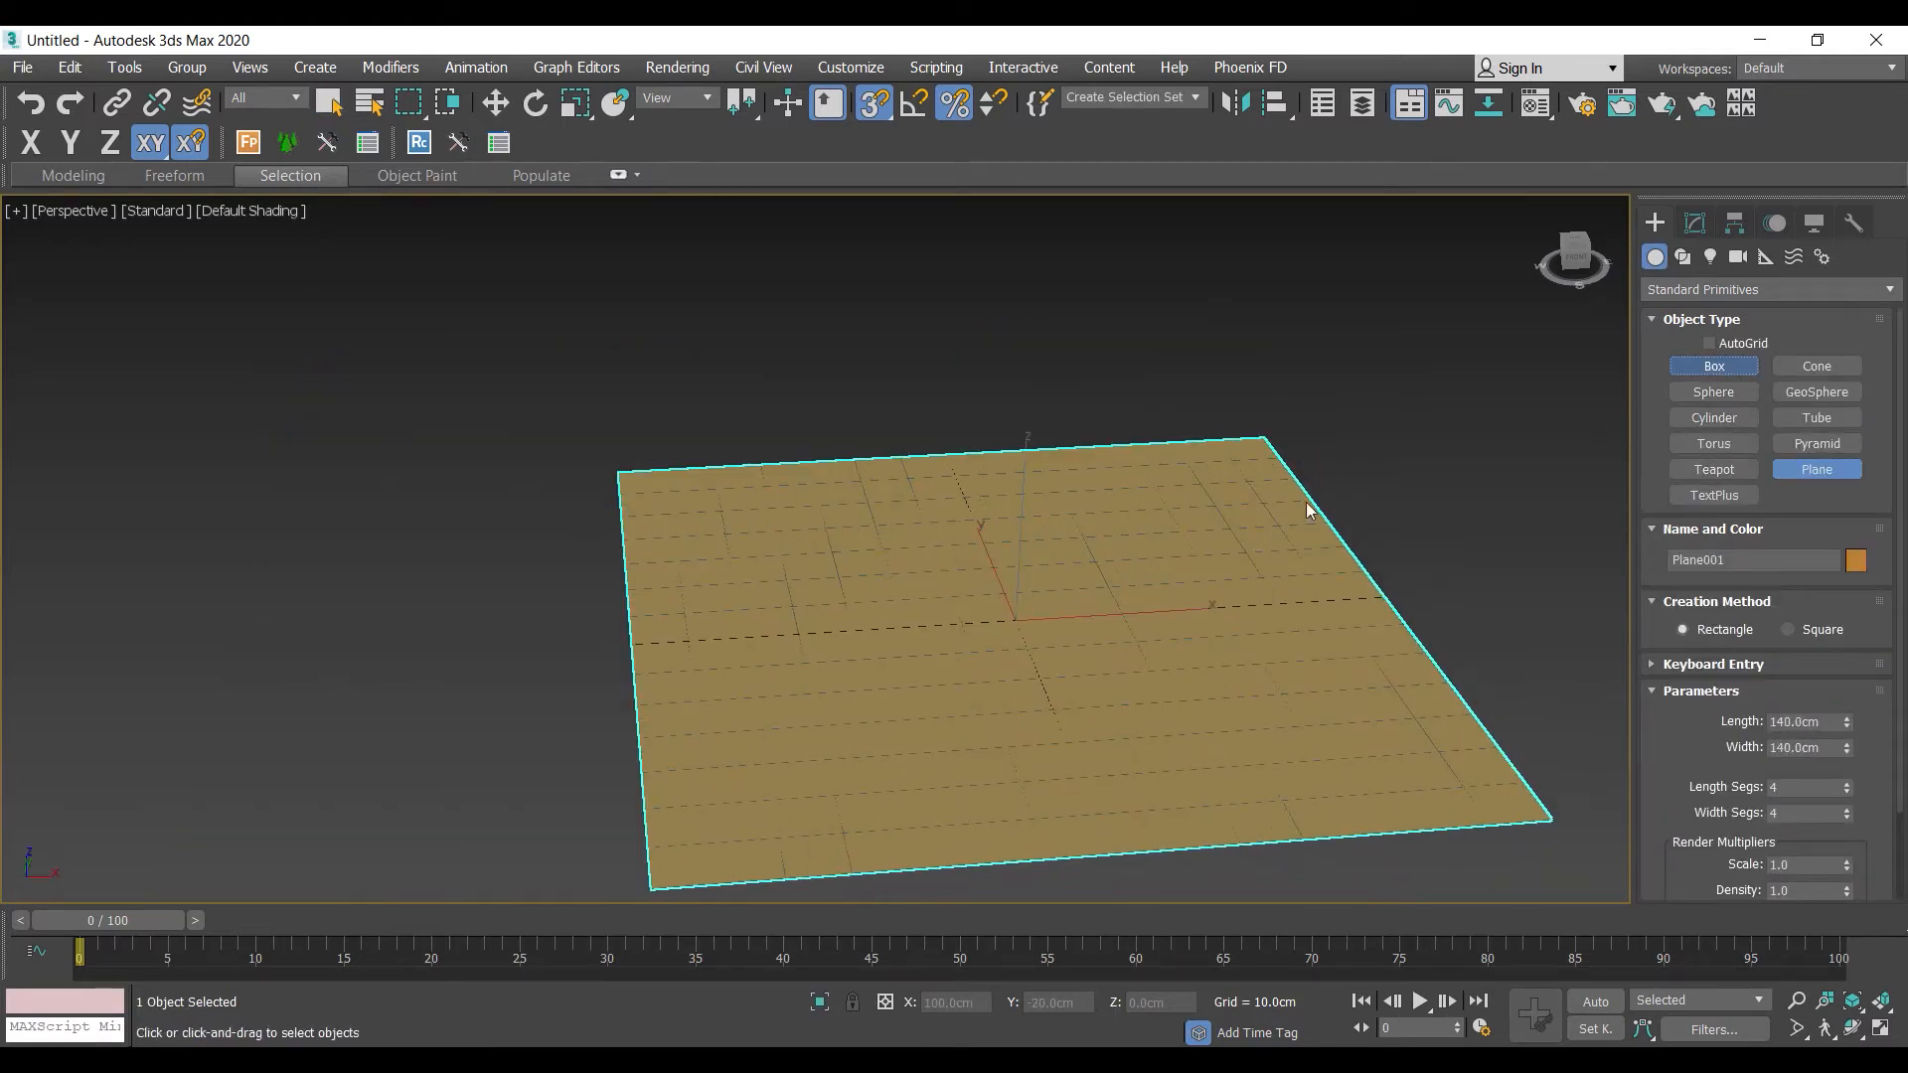
left_click_drag(906, 578, 1205, 667)
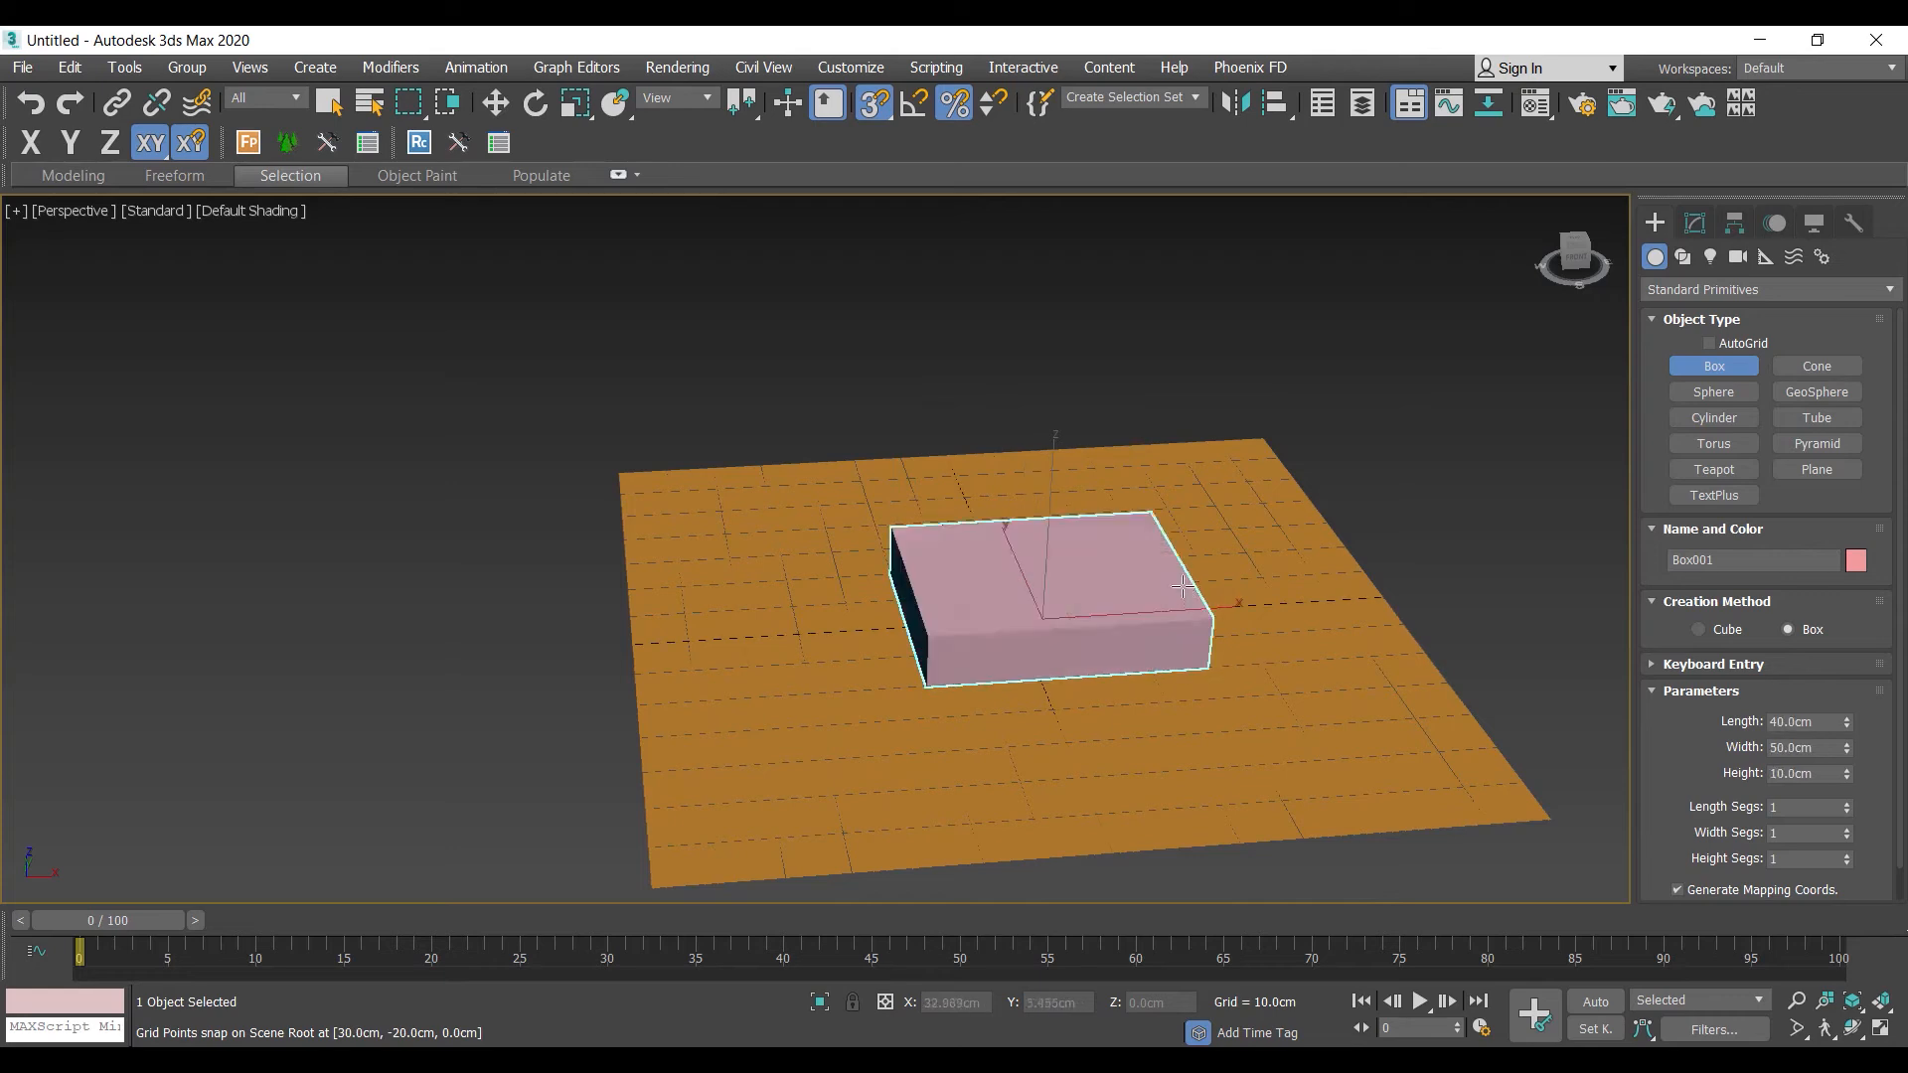
left_click(1180, 564)
Create a teapot on the box's top face using AutoGrid, with grid snapping off
left_click(1714, 469)
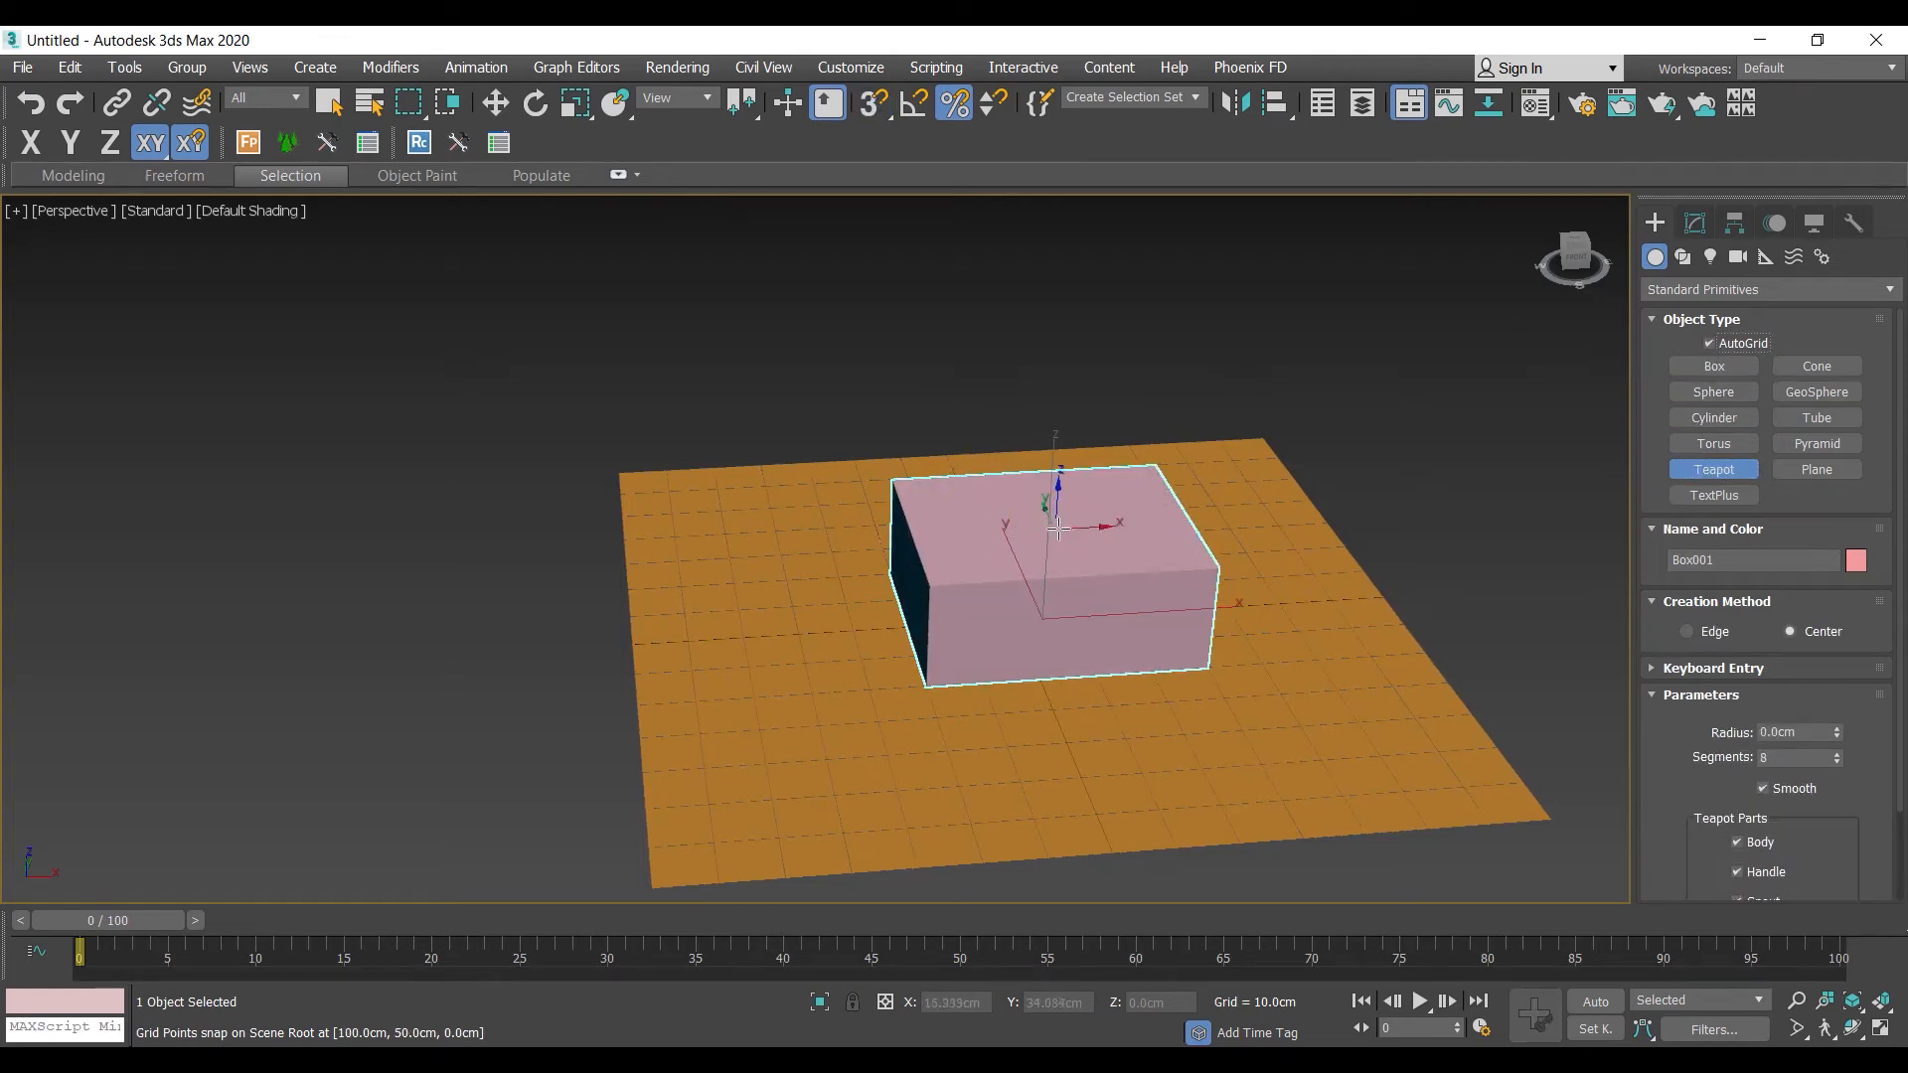
left_click_drag(1039, 498, 1103, 524)
right_click(1104, 522)
middle_click_drag(1104, 522, 1182, 496, "alt")
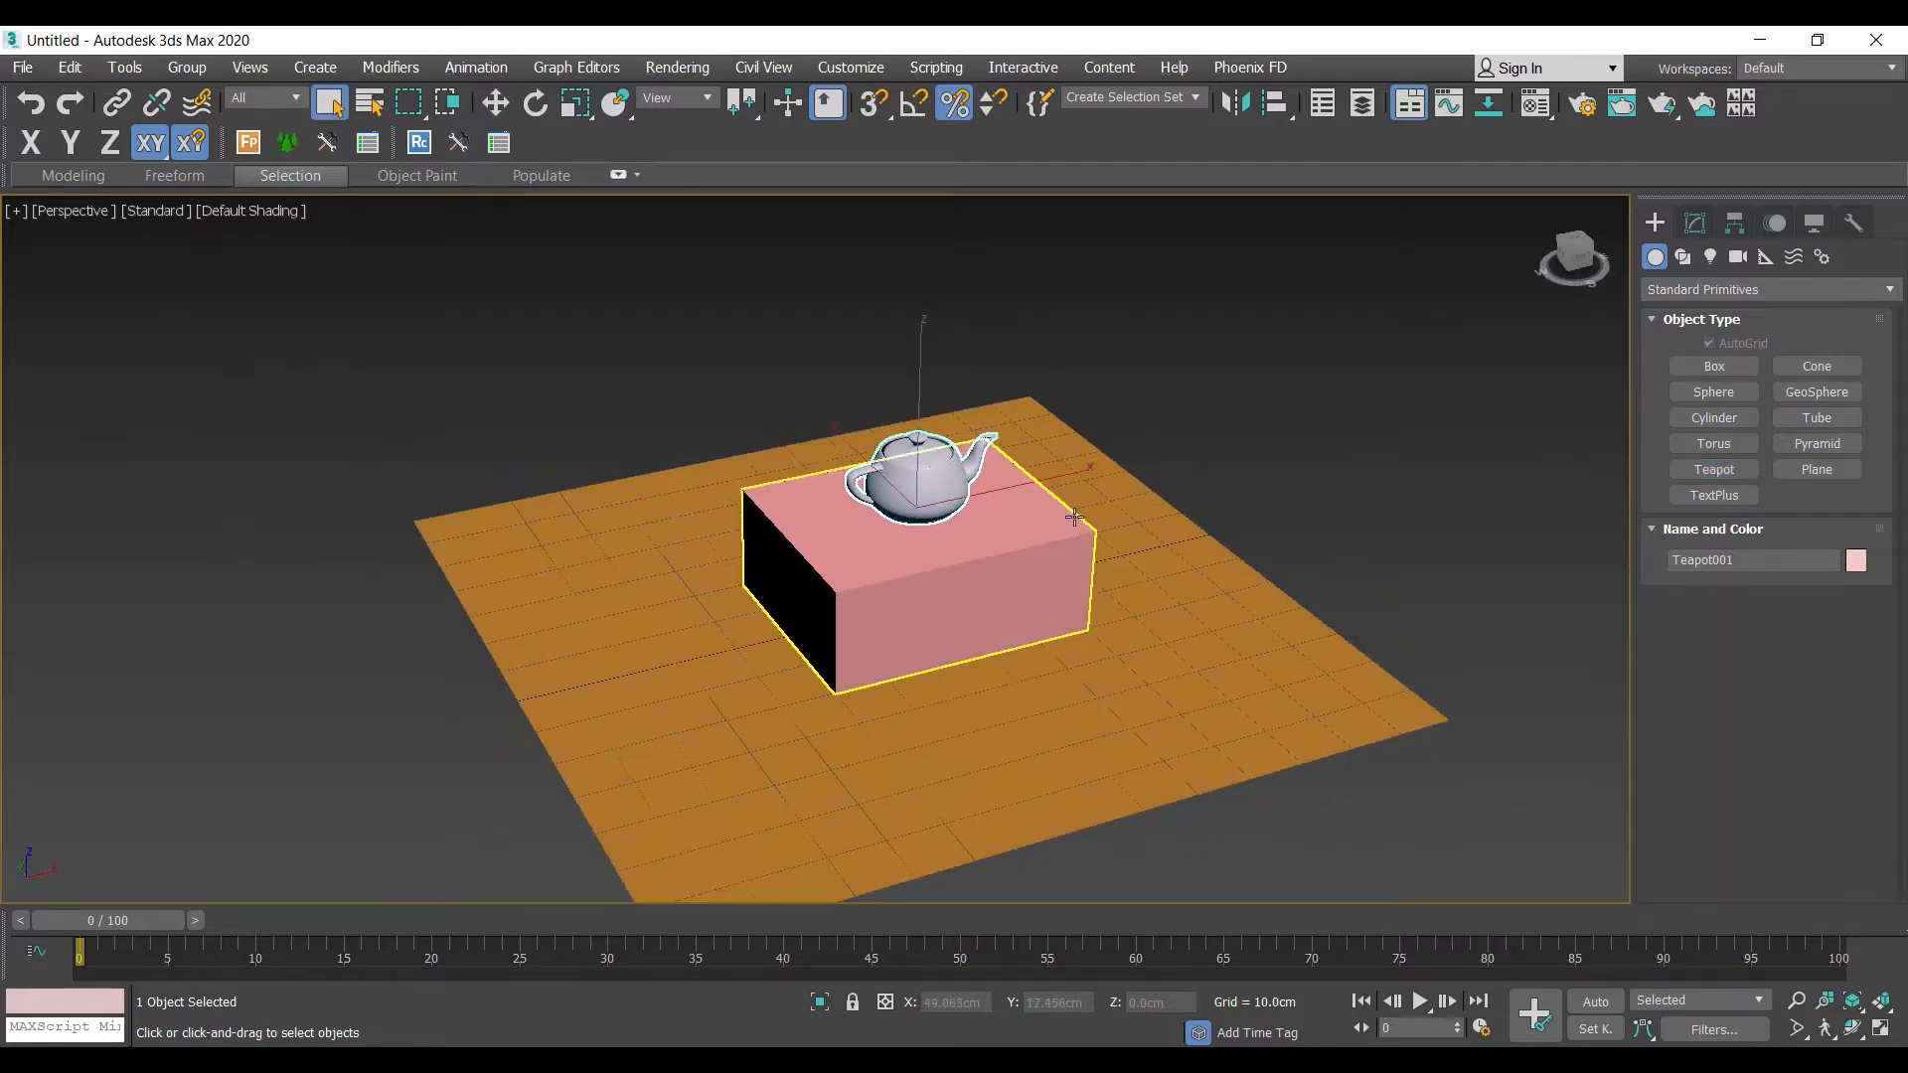
scroll(1391, 418, "up", 4)
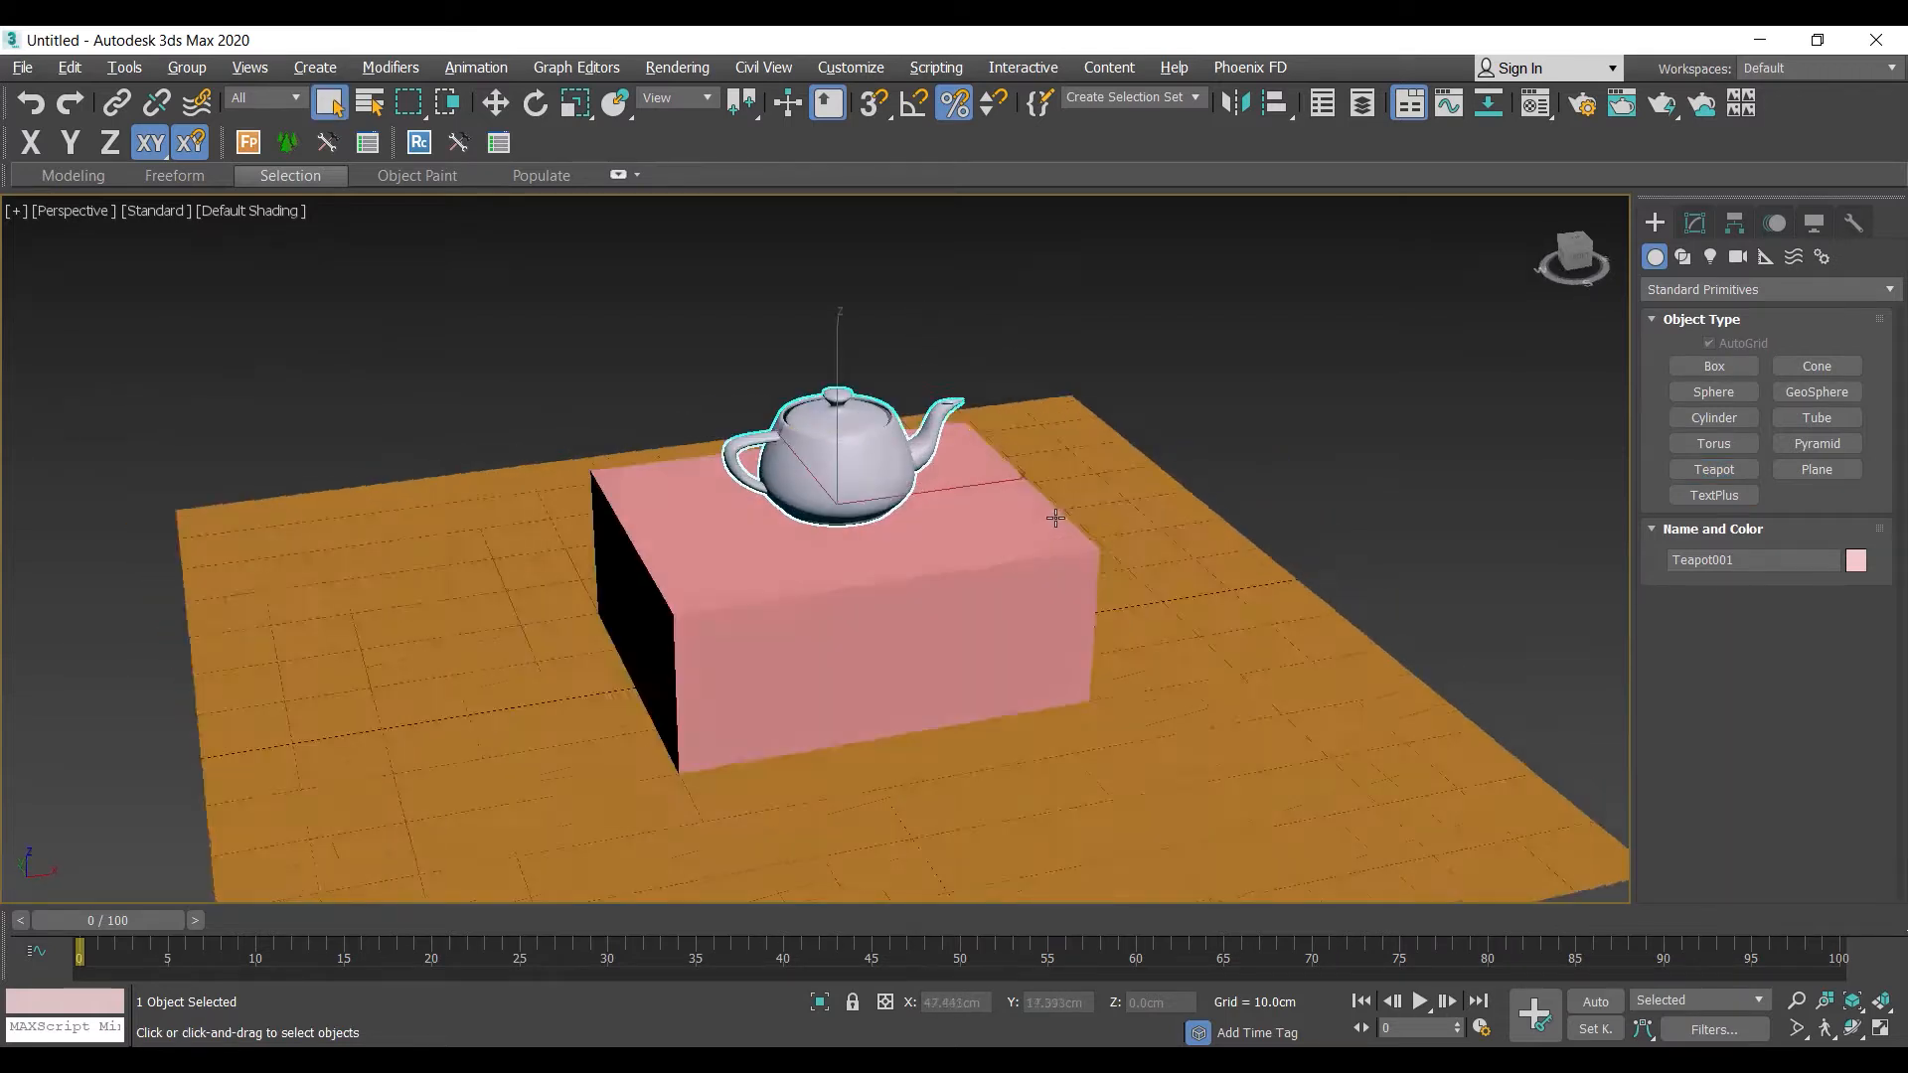
scroll(1060, 533, "up", 3)
Test-render the Perspective view of the teapot scene with V-Ray and close the frame buffer
left_click(1710, 256)
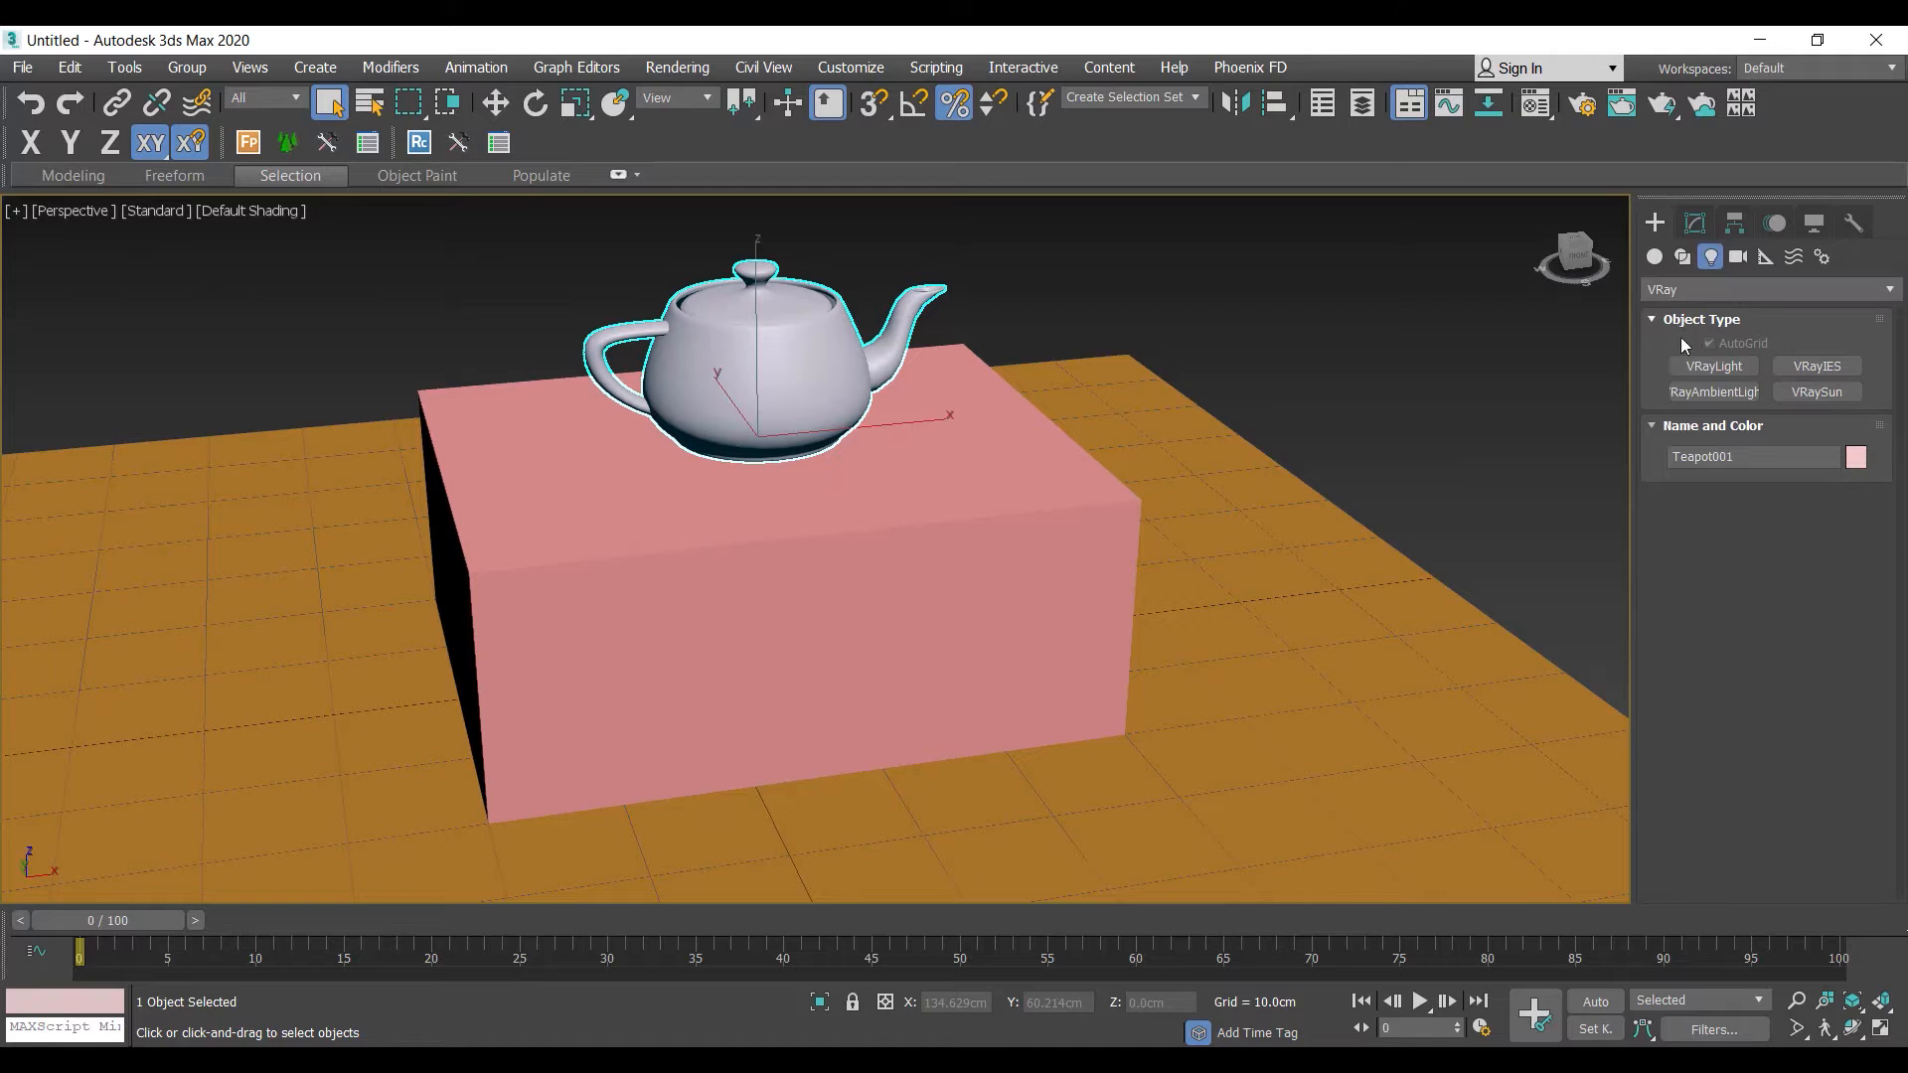
middle_click_drag(1288, 499, 1210, 519, "alt")
scroll(1282, 536, "down", 3)
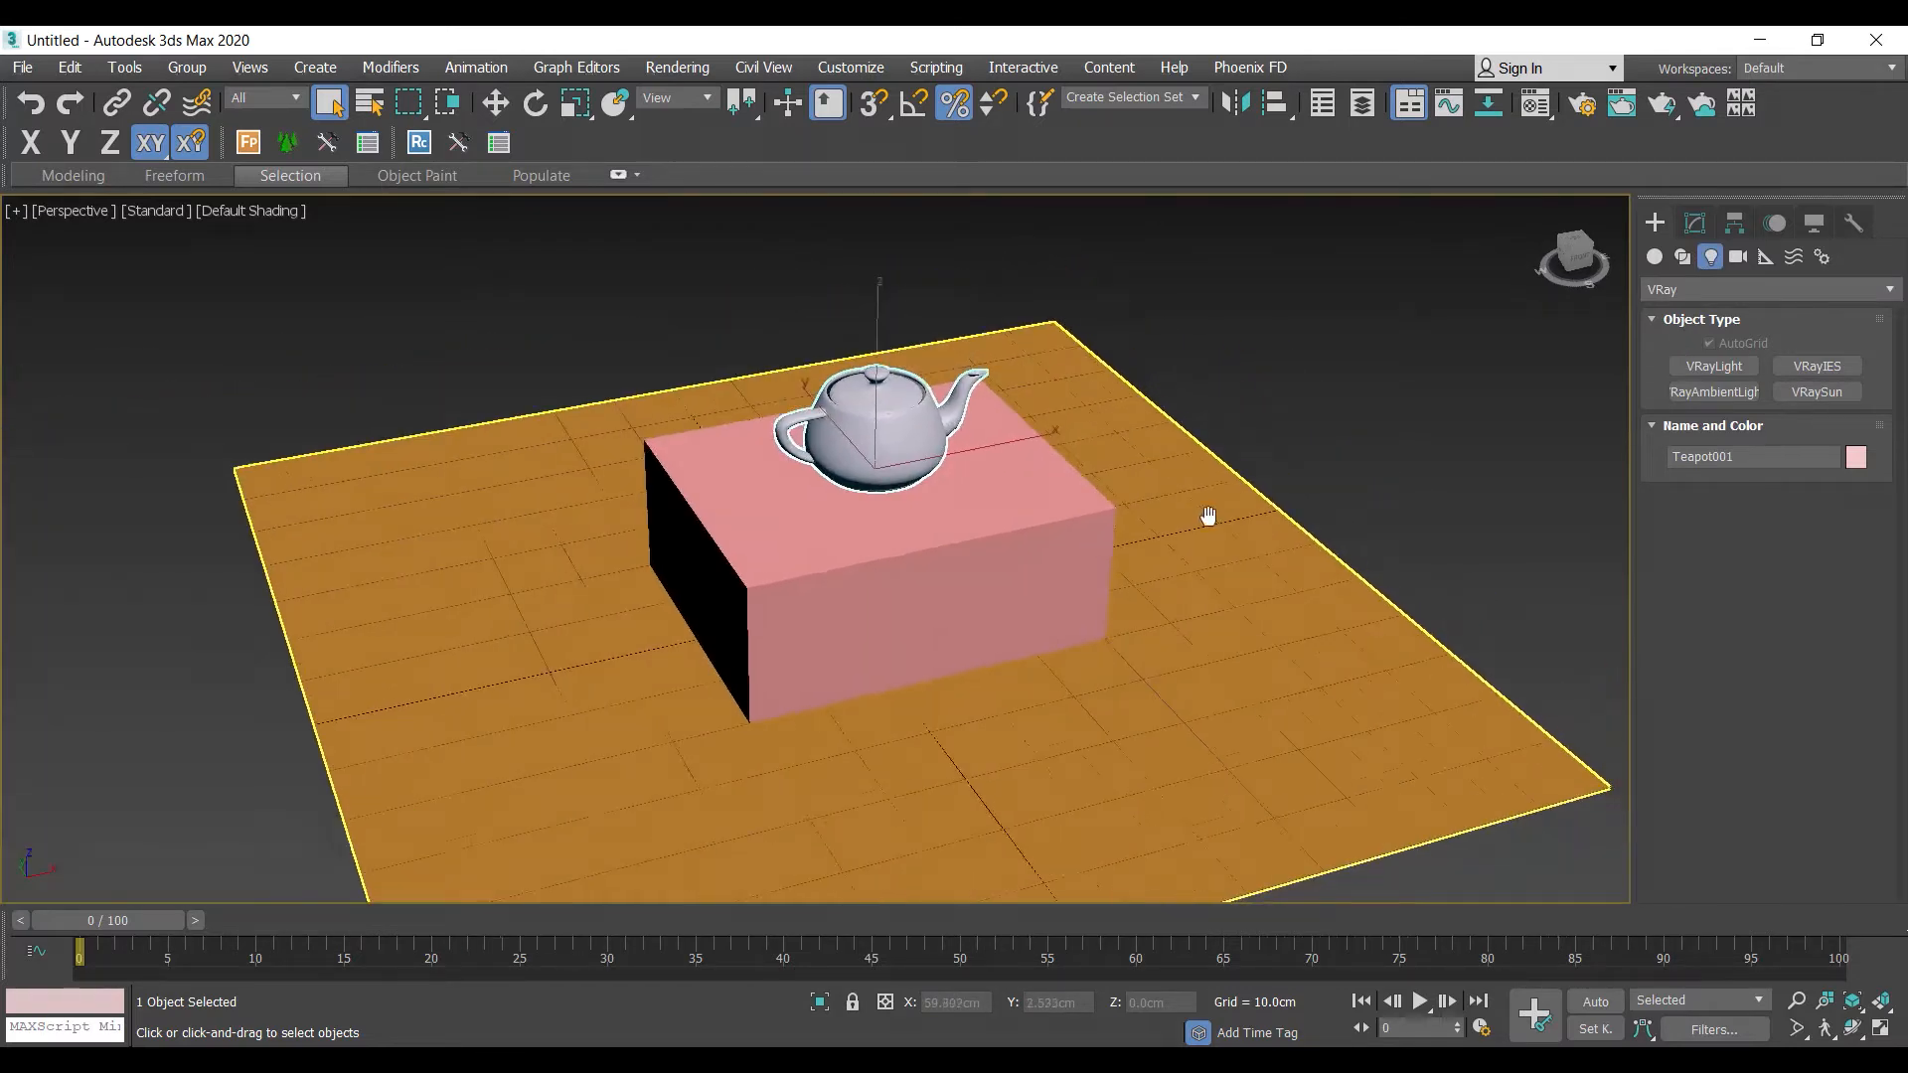
left_click(690, 67)
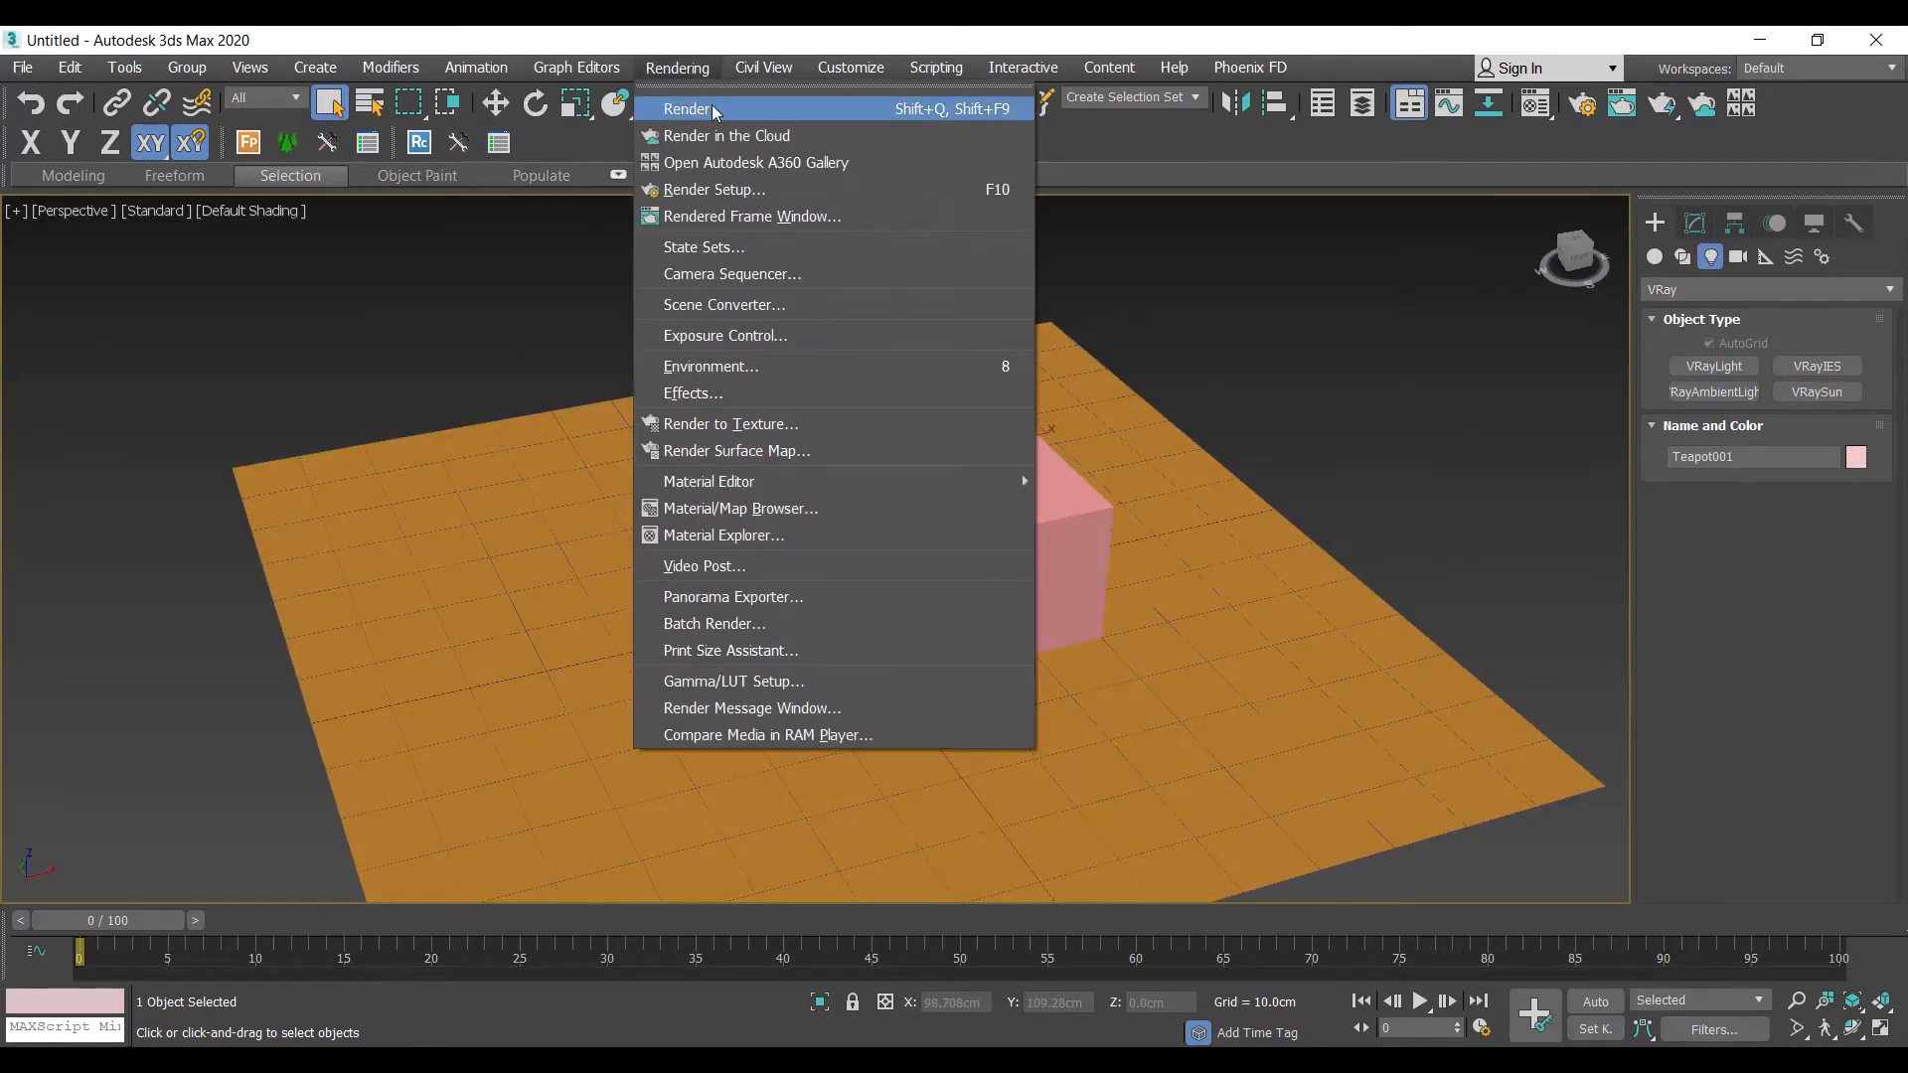
left_click(711, 104)
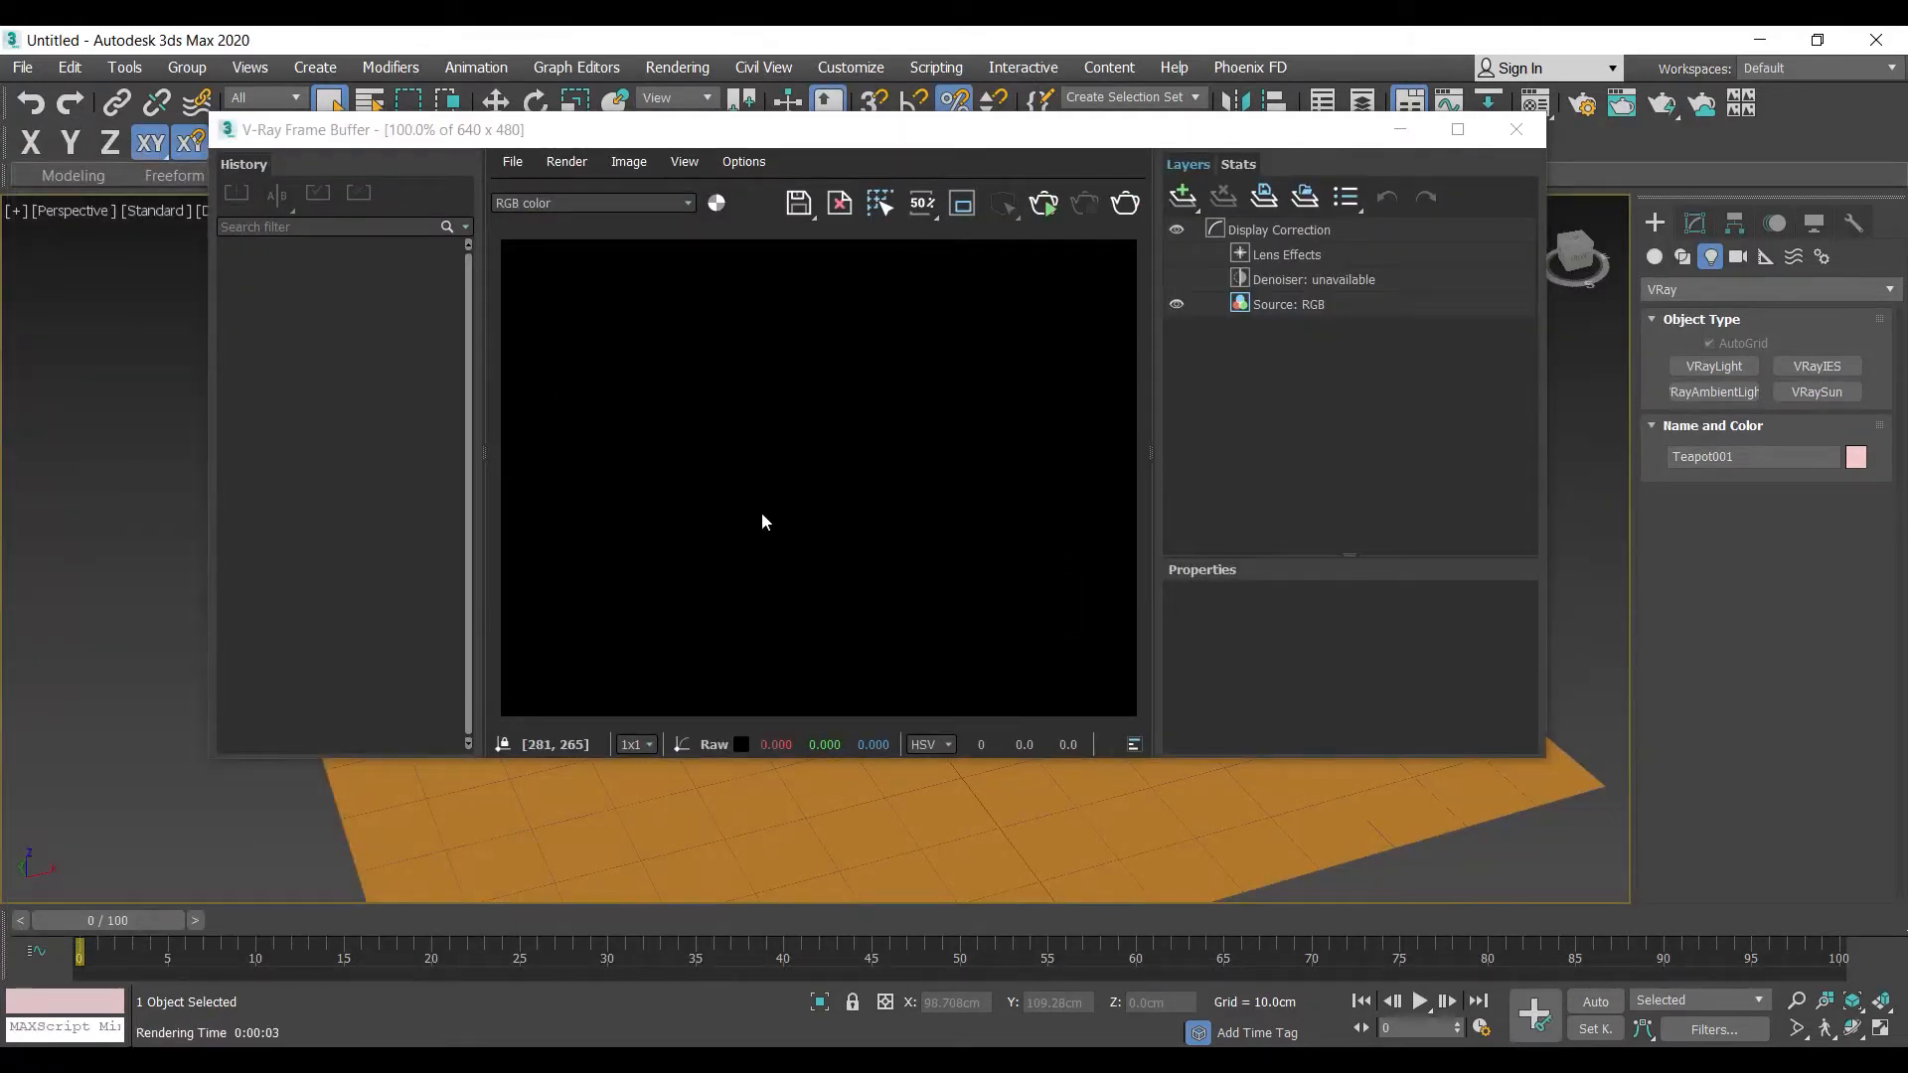
left_click(1516, 131)
Disable global illumination in the V-Ray render setup
left_click(1584, 105)
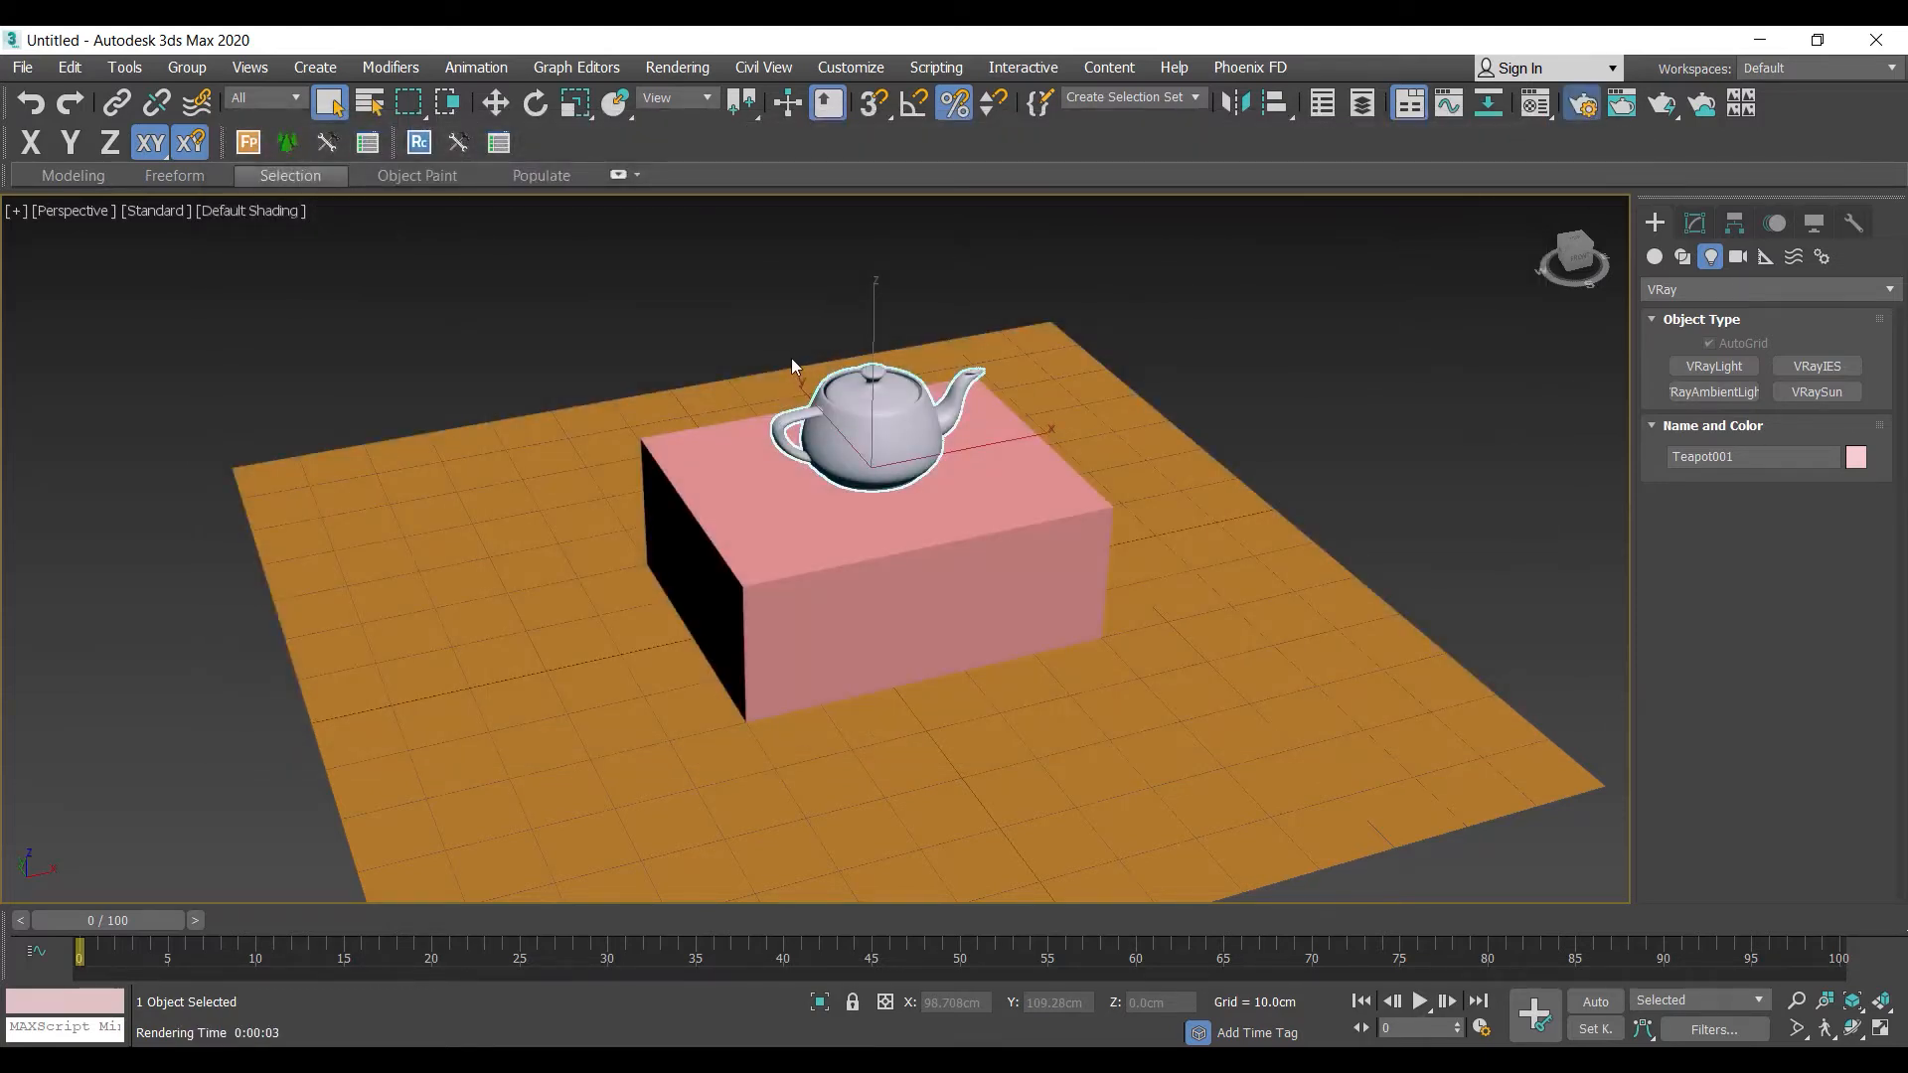
left_click(202, 287)
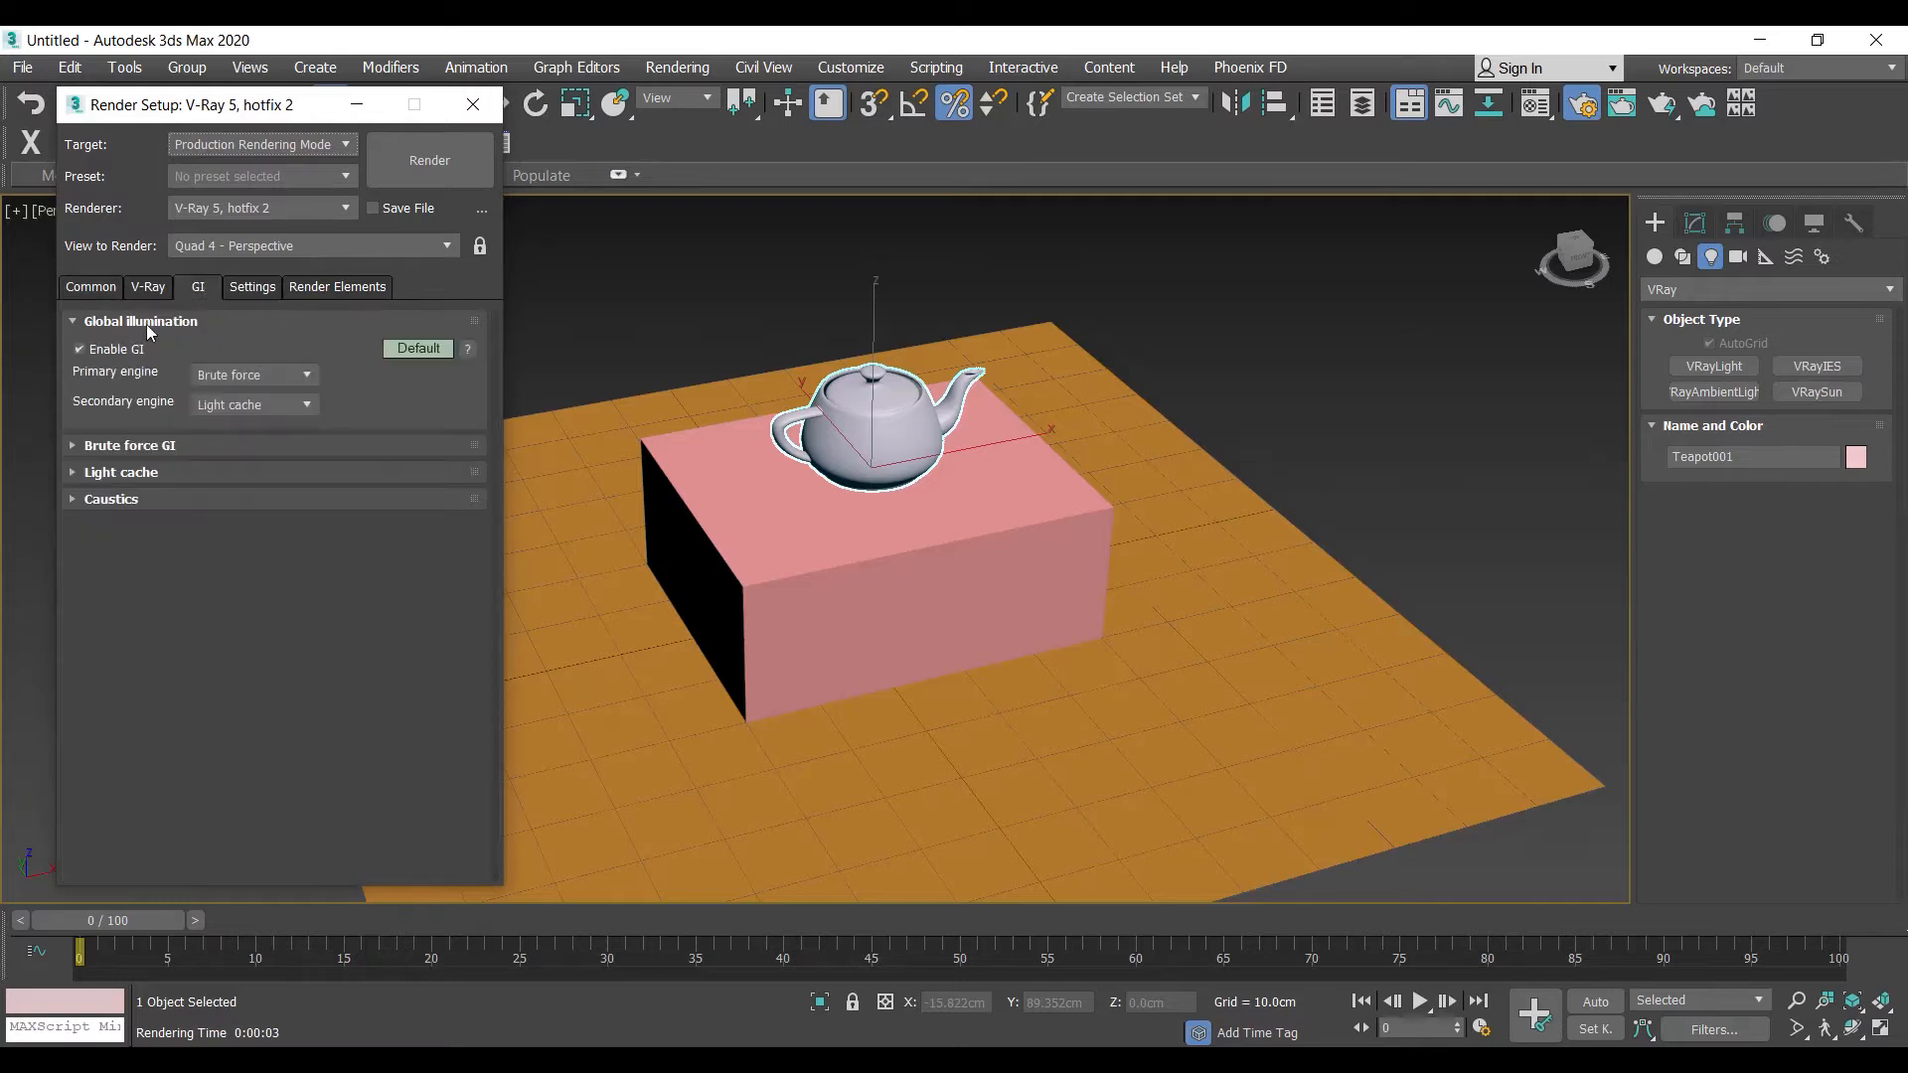
left_click(79, 348)
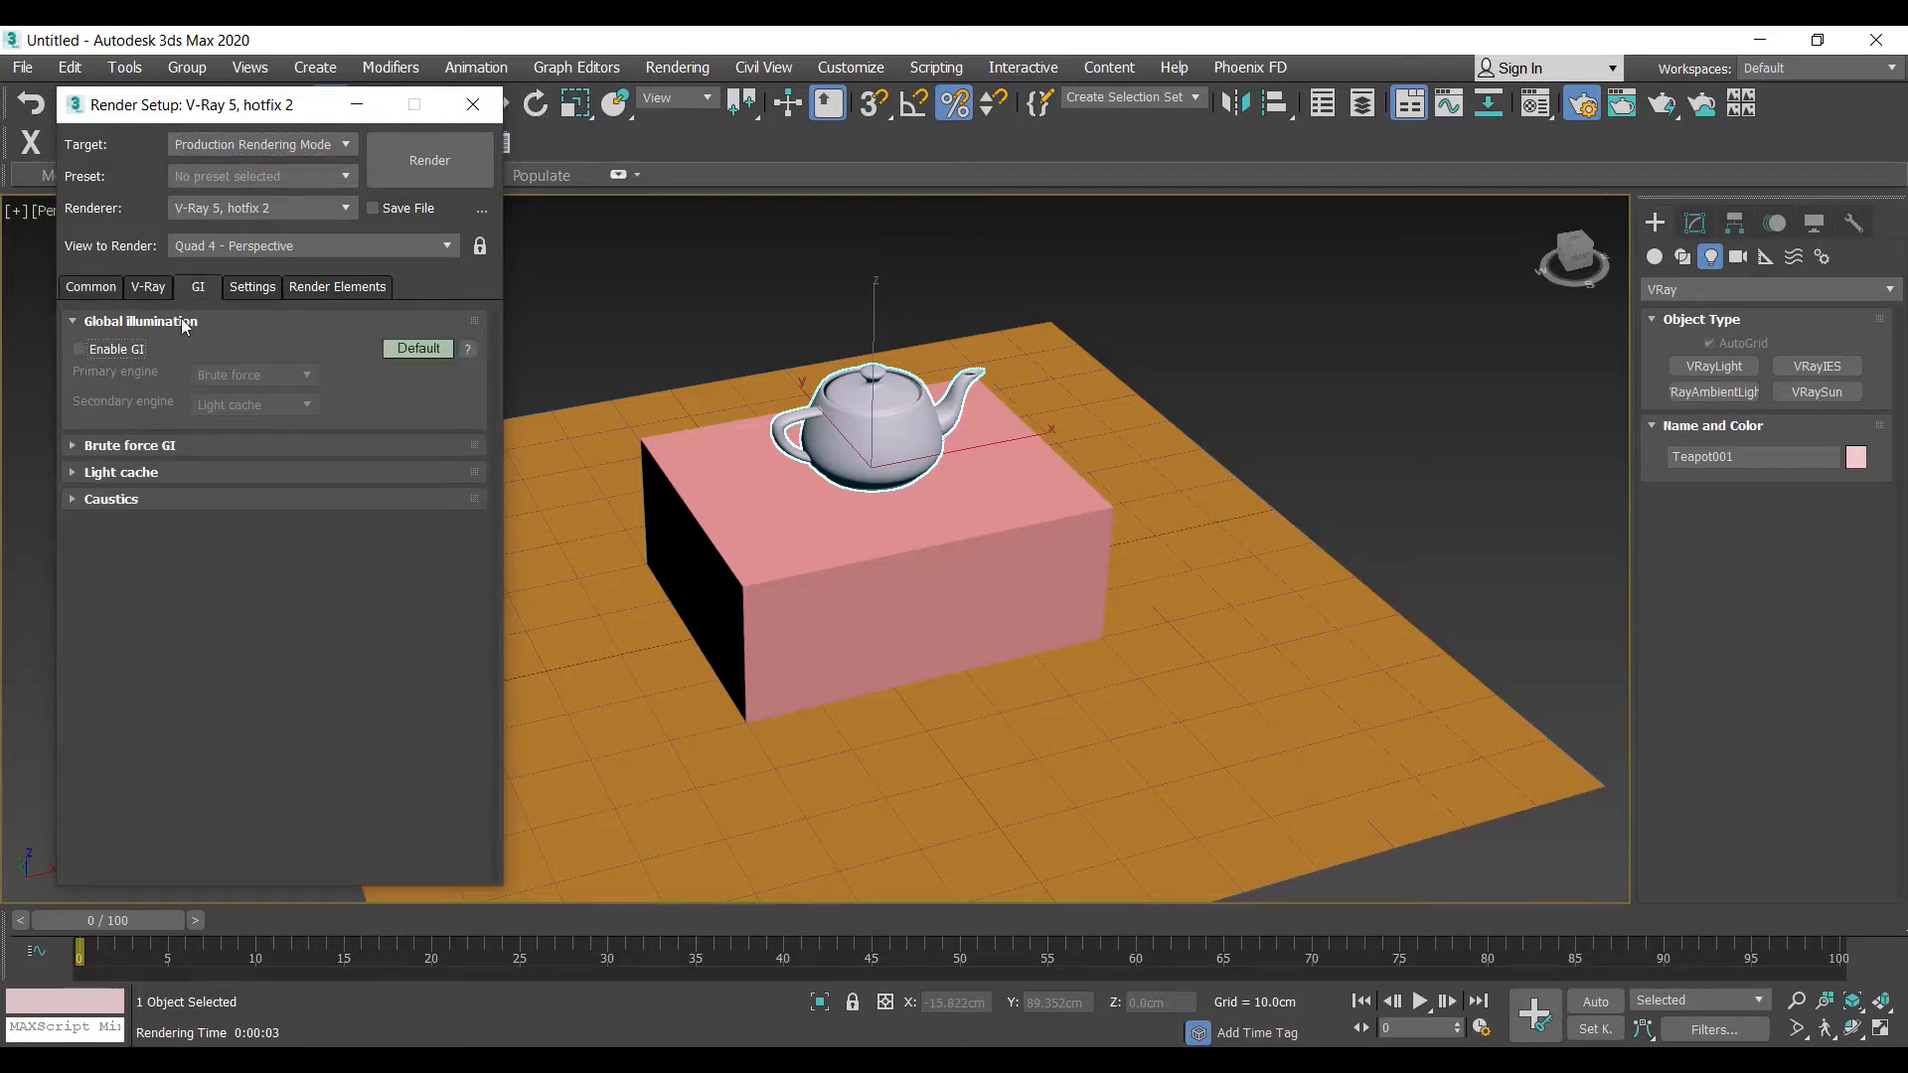
left_click(111, 350)
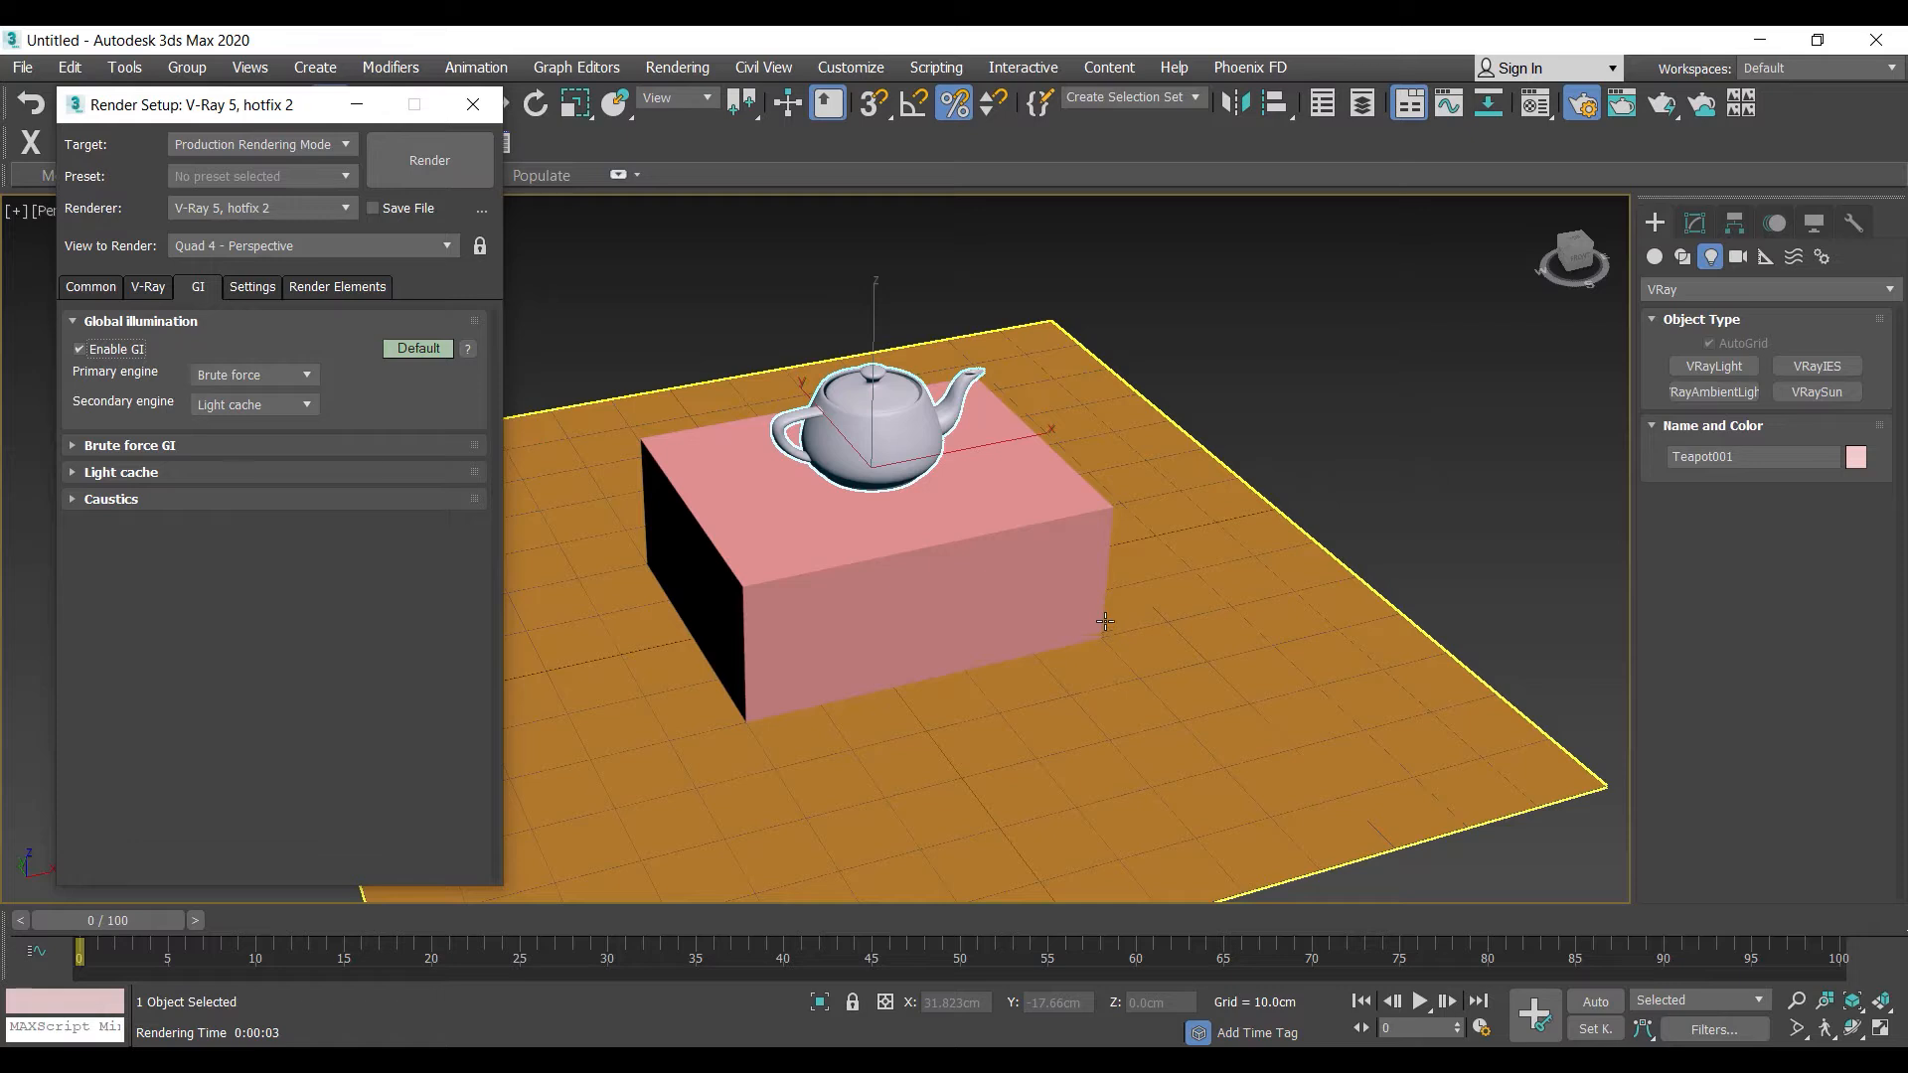
left_click(103, 353)
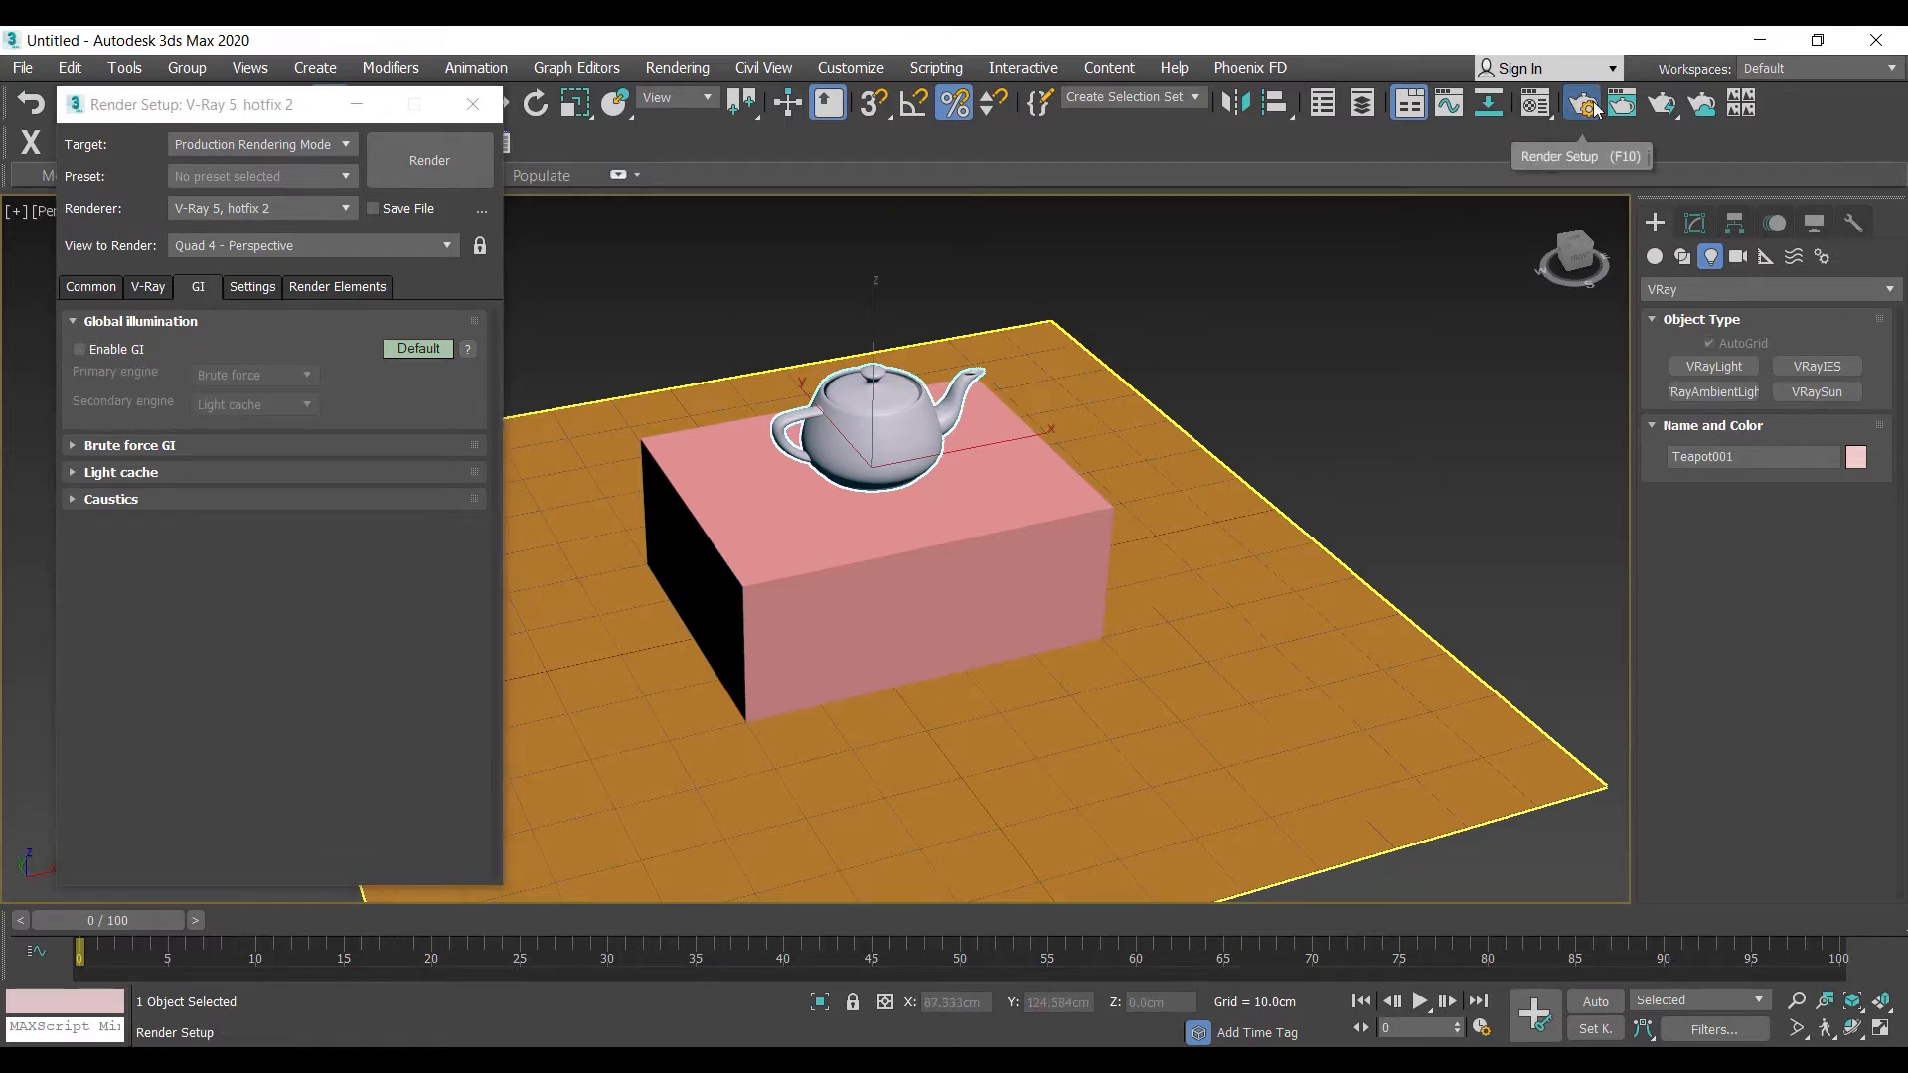
Test-render the scene without global illumination, and re-enable GI in the render setup
left_click(1661, 104)
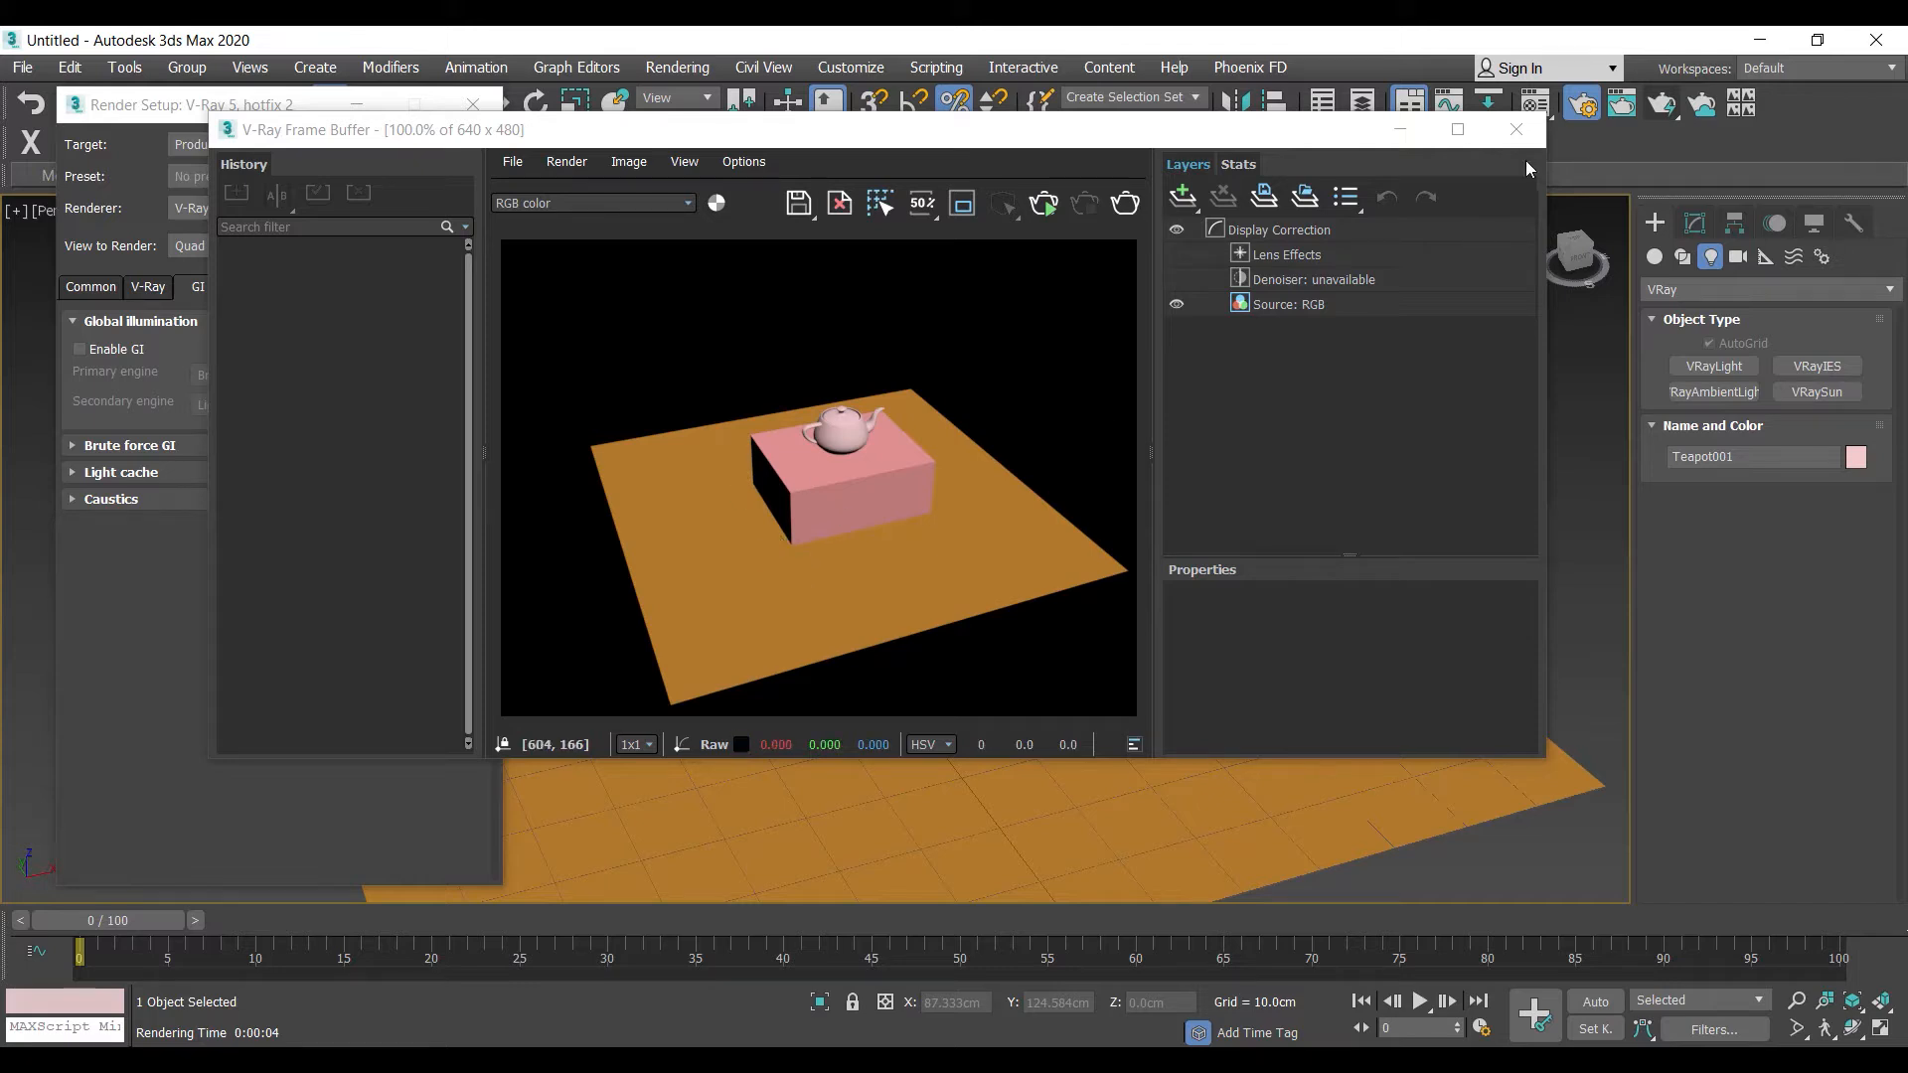
left_click(1516, 130)
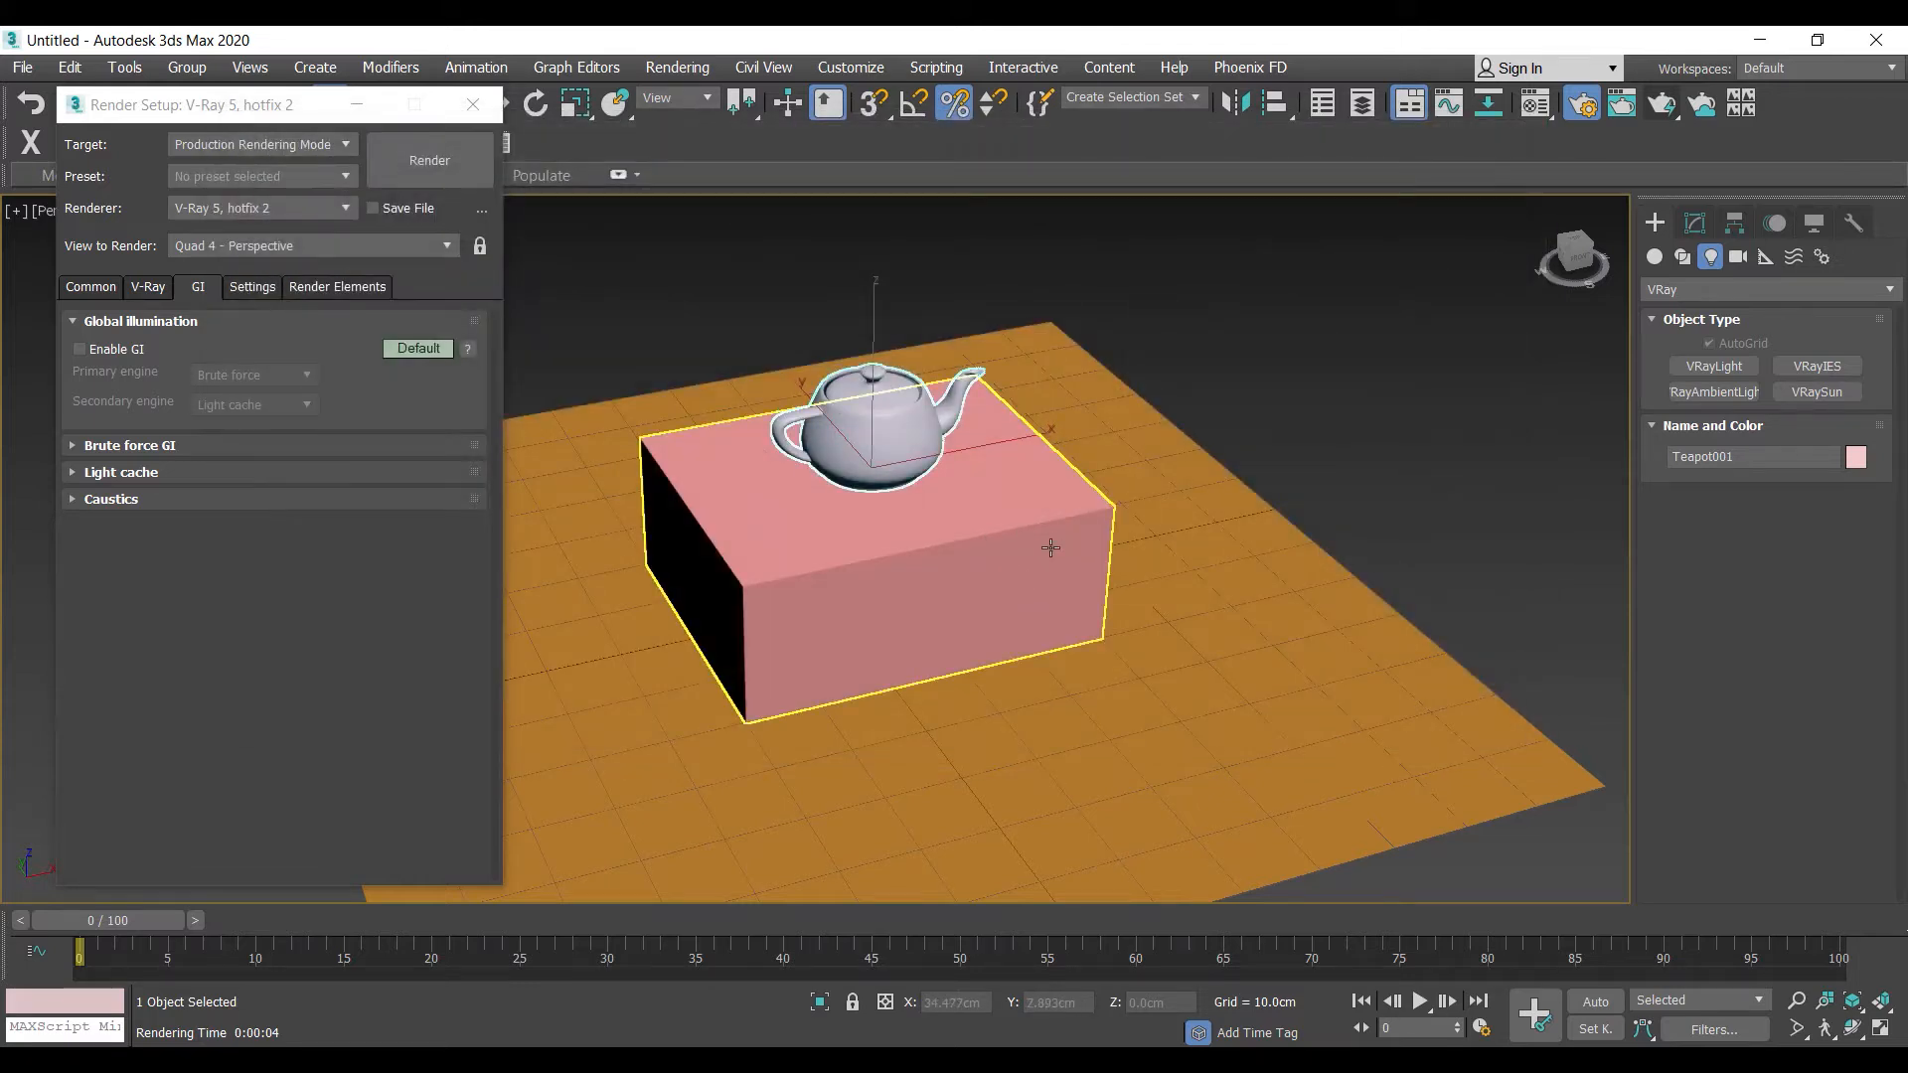
left_click(87, 349)
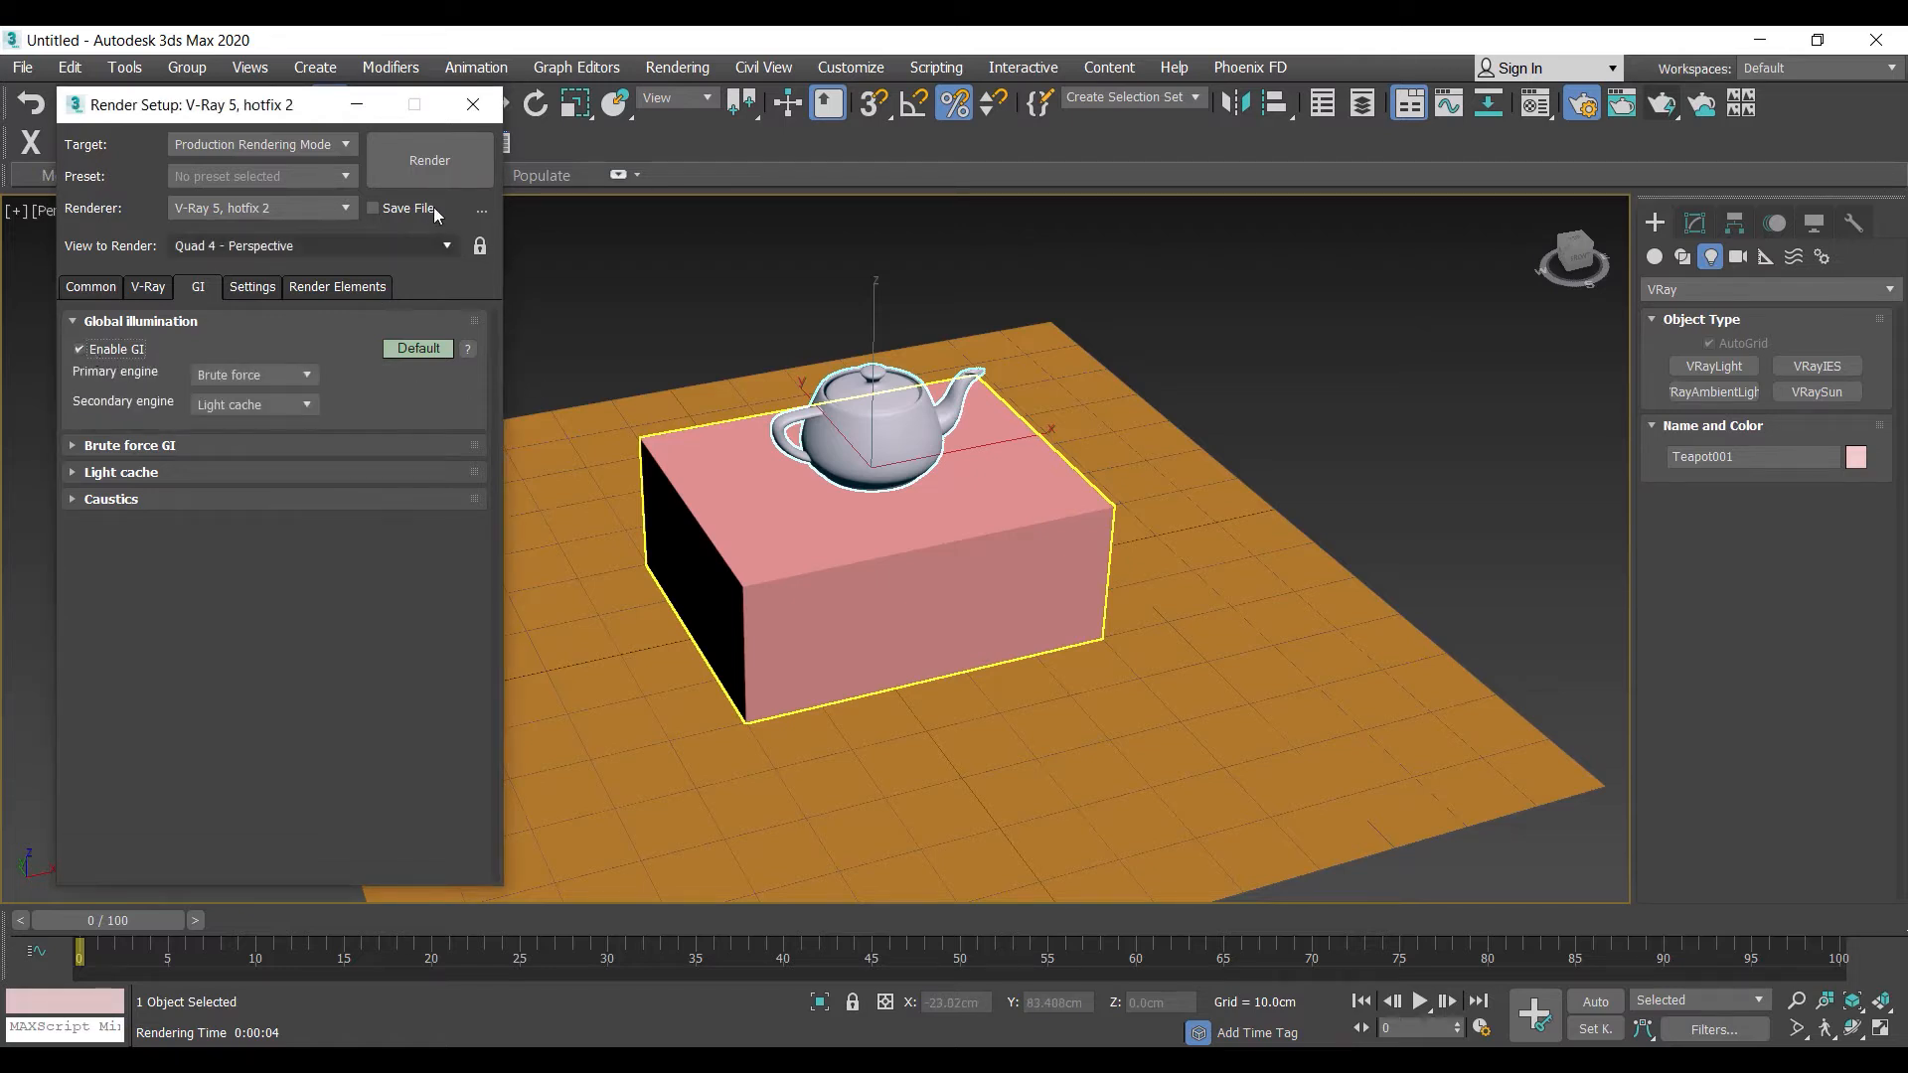
left_click(473, 104)
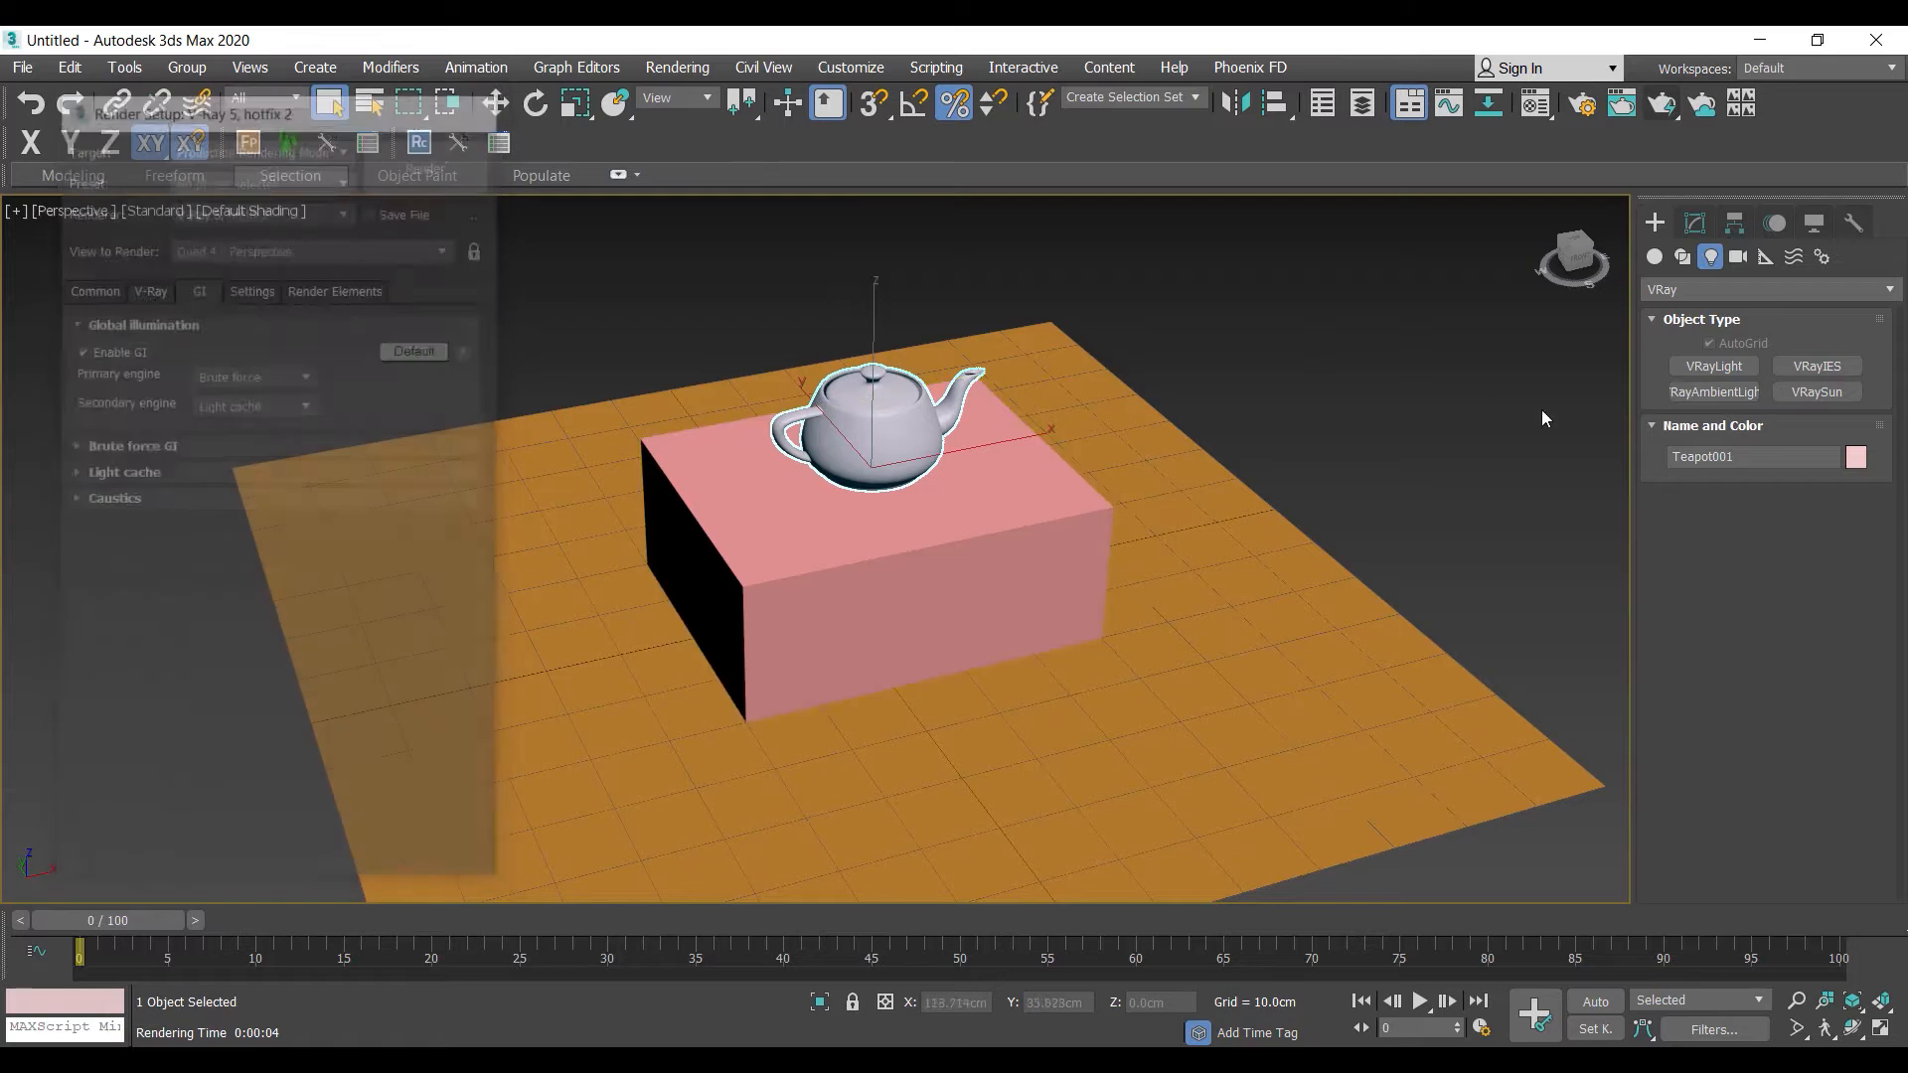
Place a VRaySun with its target beside the ground plane in the Top view, adding the VRaySky environment map
left_click(1823, 394)
key("alt+w")
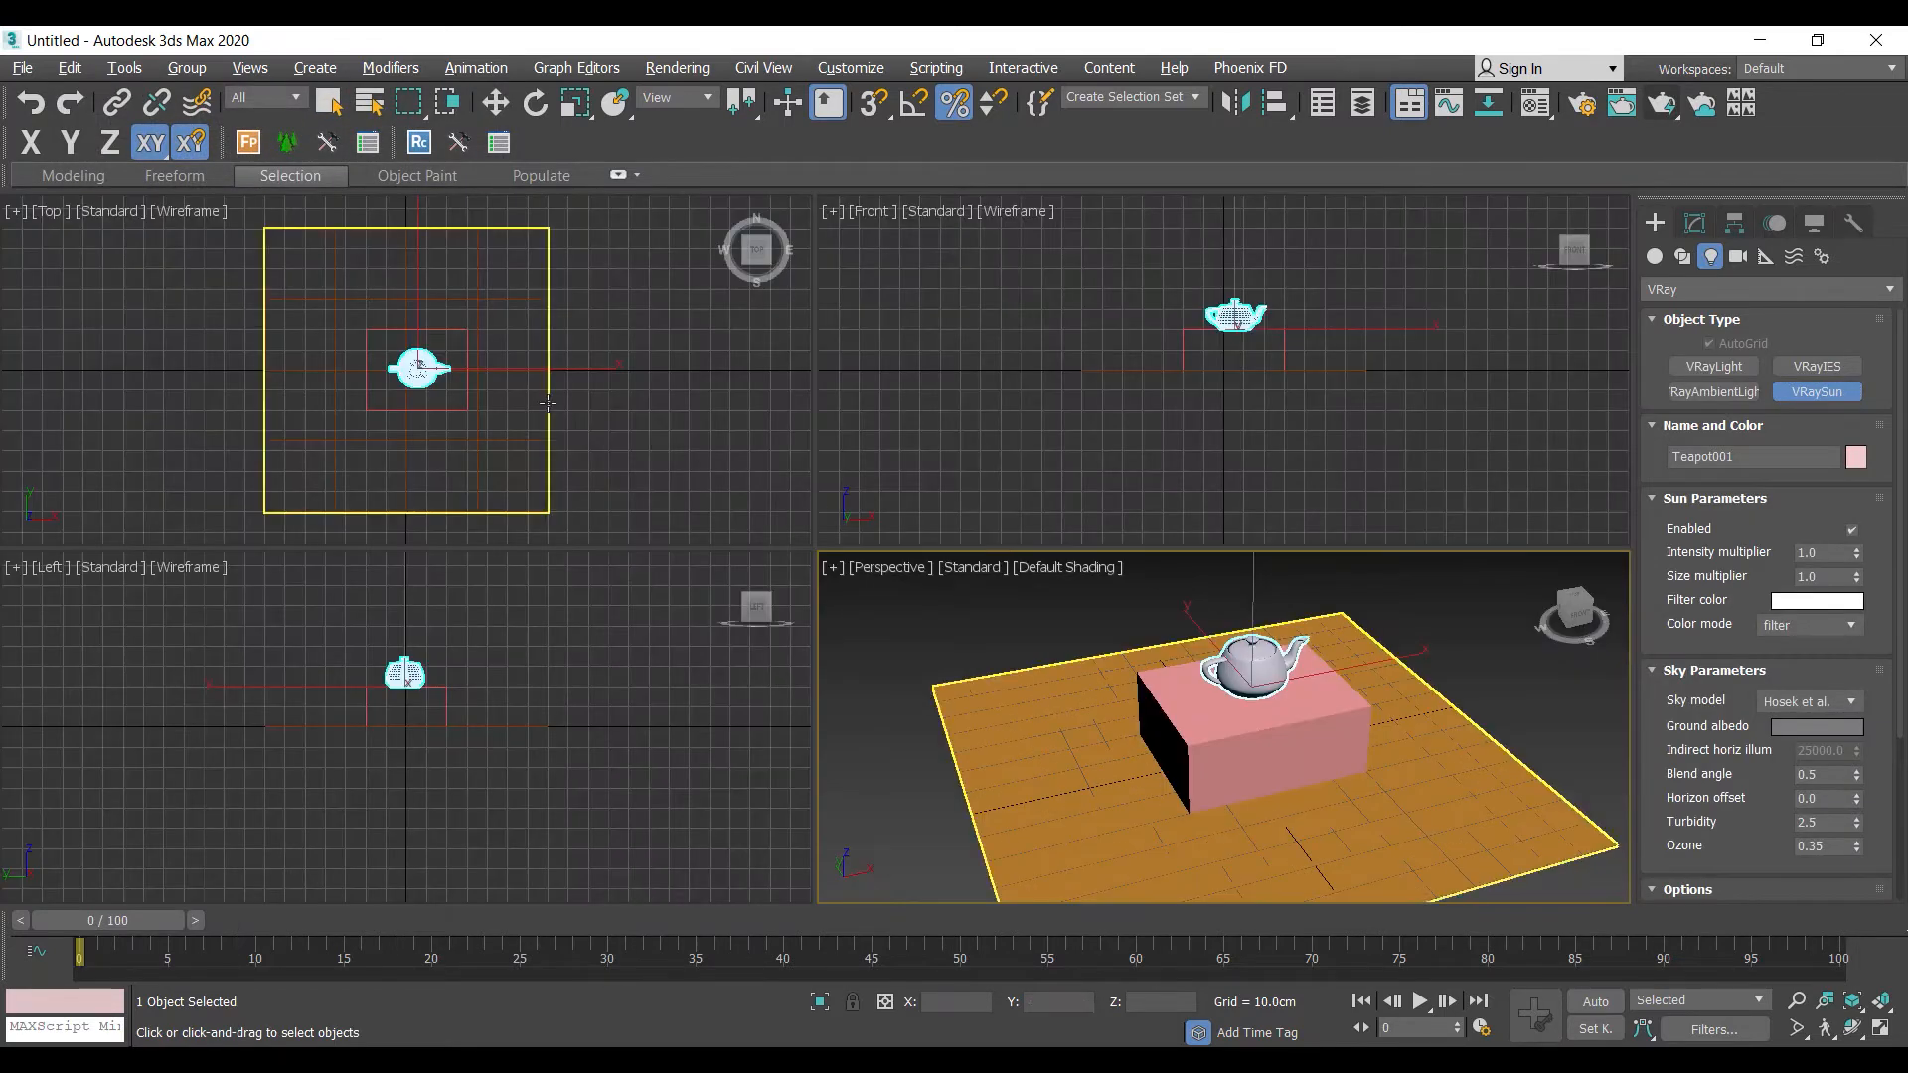
scroll(638, 417, "down", 2)
middle_click_drag(638, 417, 487, 352)
middle_click_drag(1317, 280, 1217, 394)
middle_click_drag(370, 476, 337, 460)
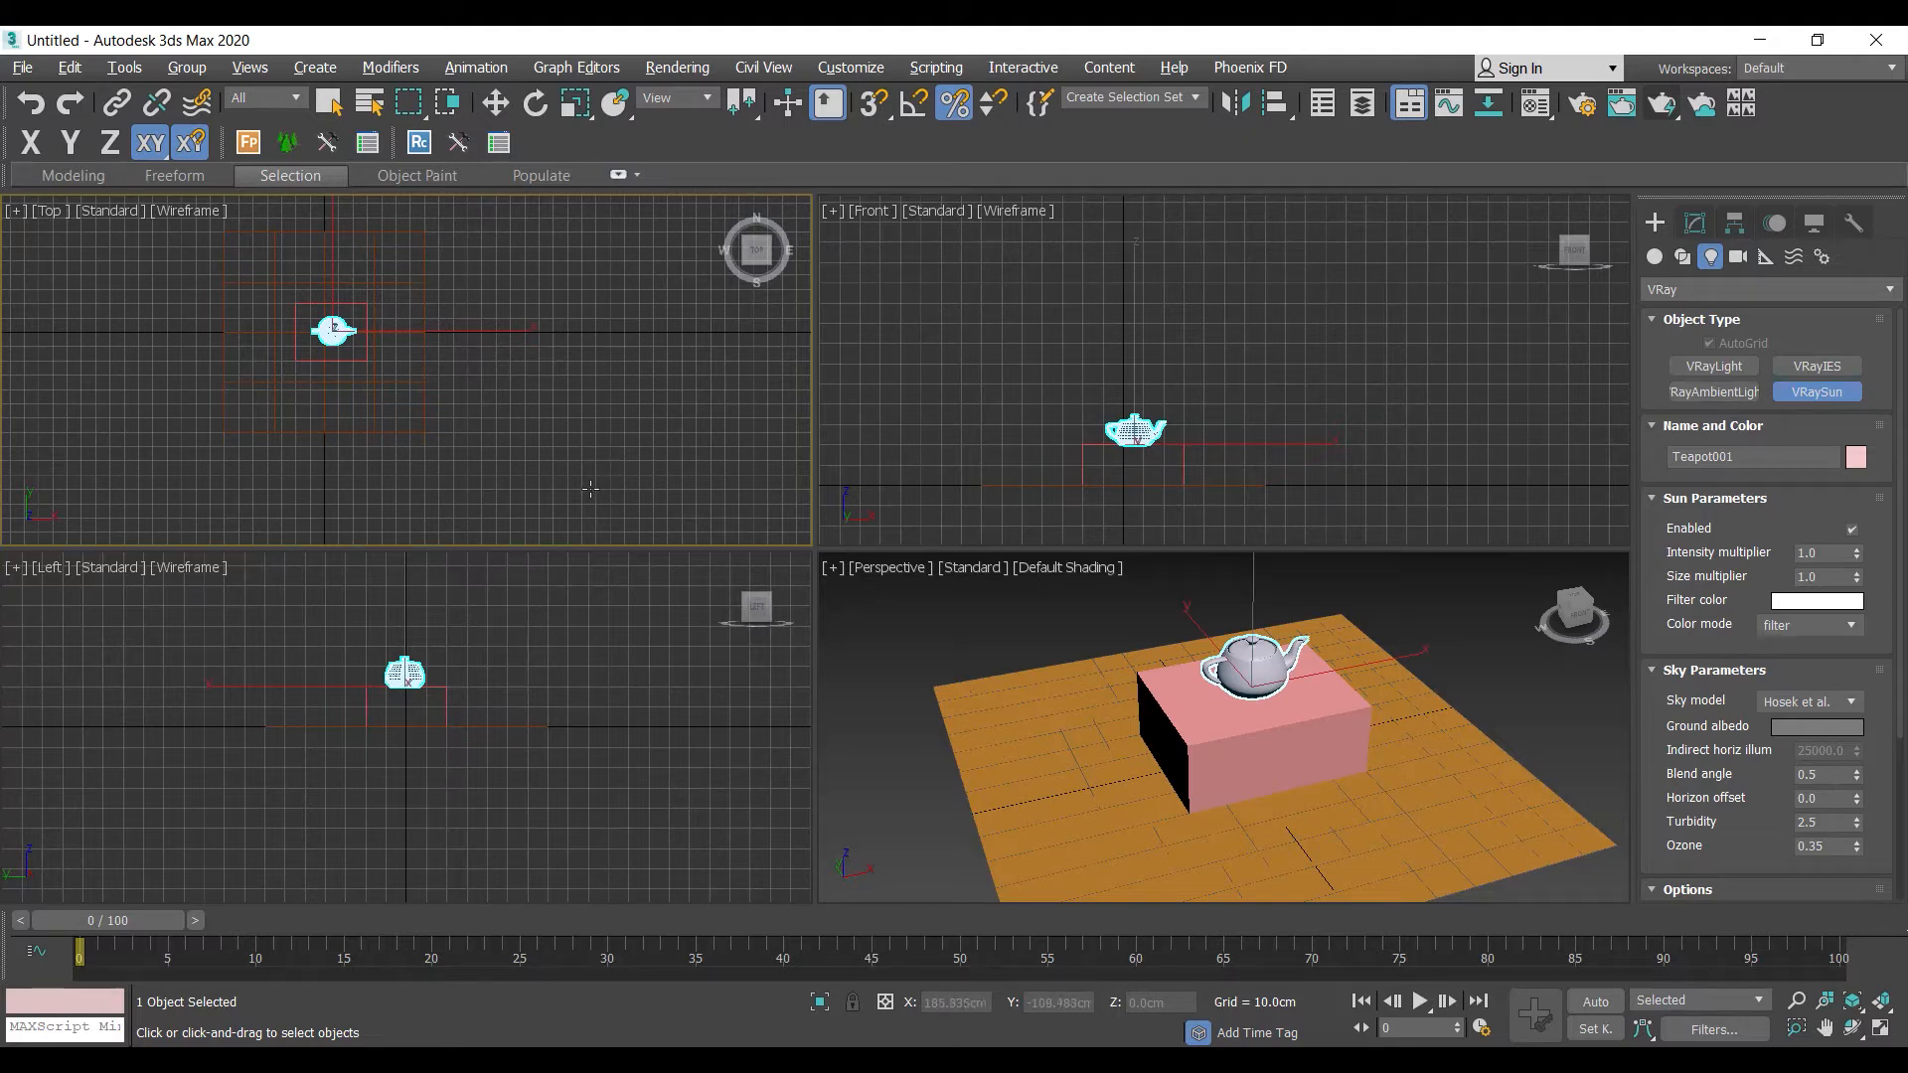
middle_click_drag(597, 340, 588, 371)
middle_click_drag(594, 462, 571, 366)
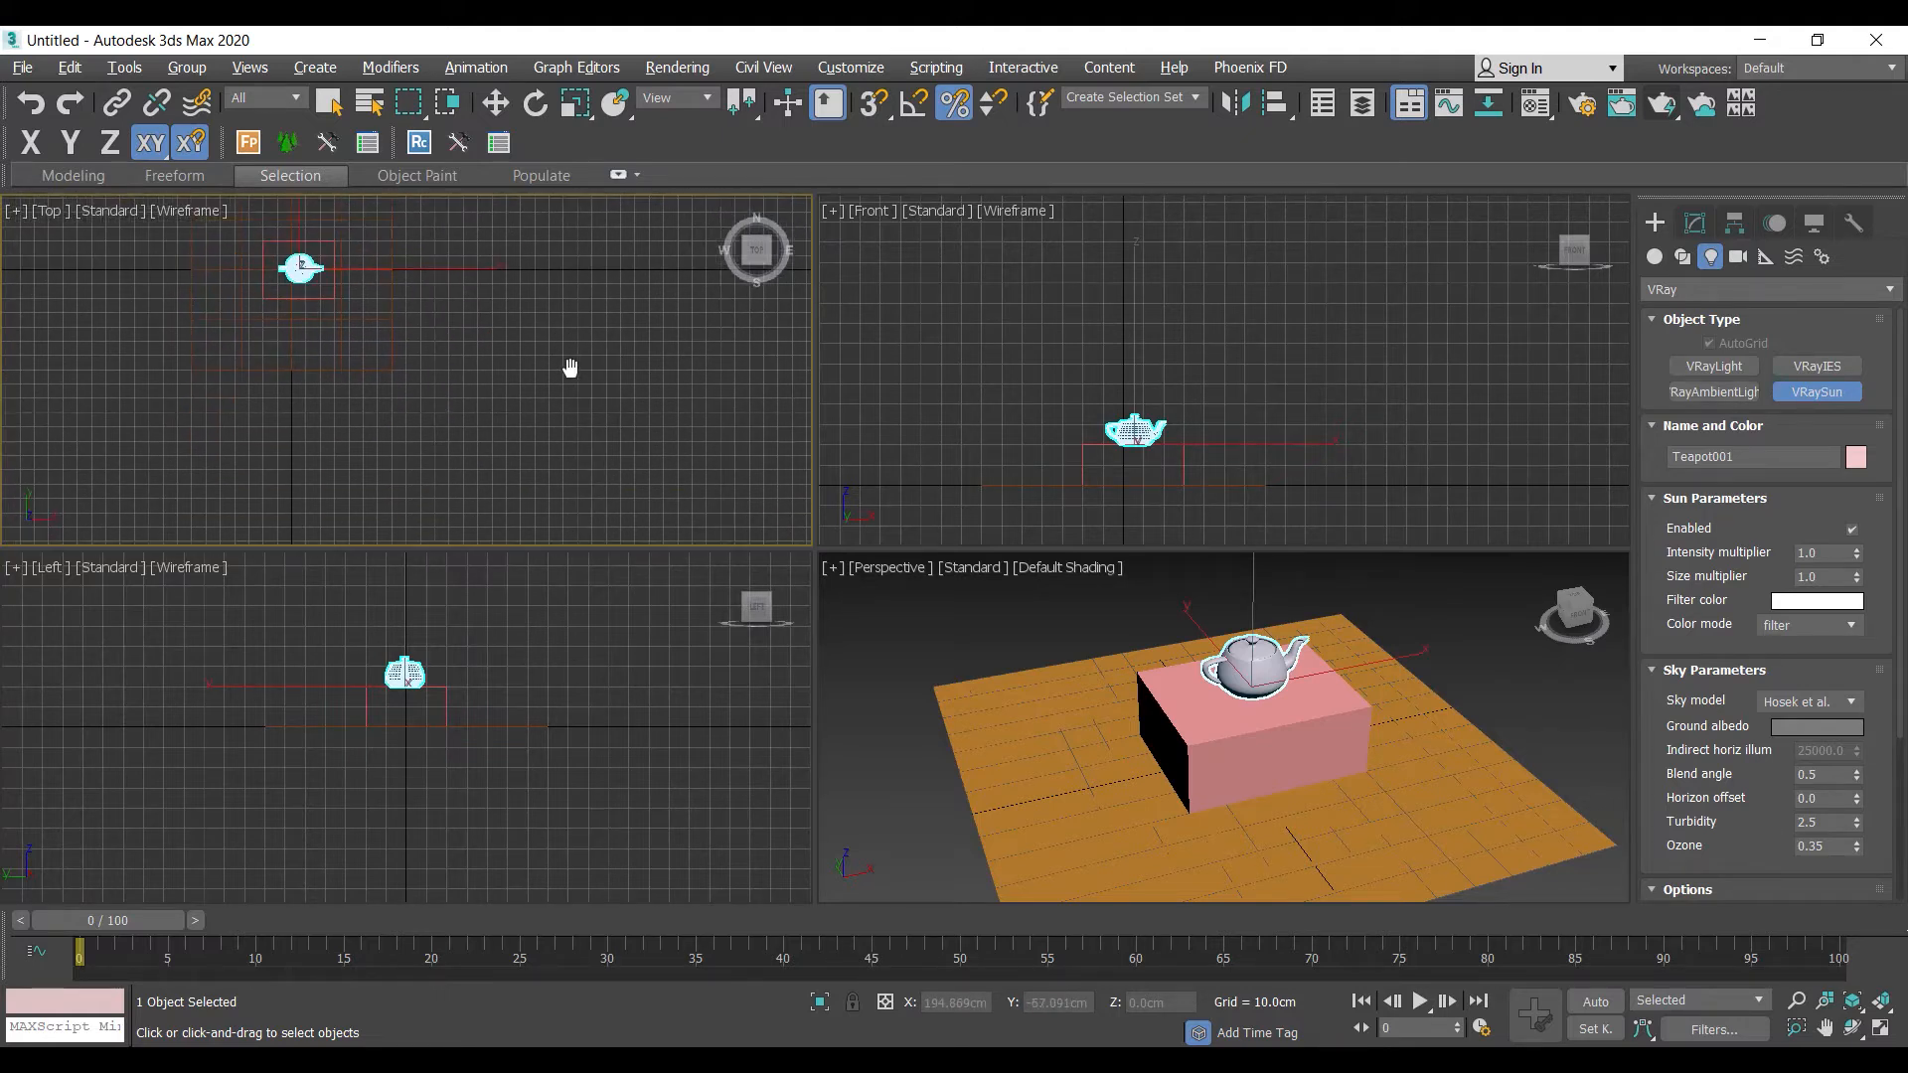
left_click_drag(570, 442, 477, 270)
left_click_drag(907, 503, 838, 459)
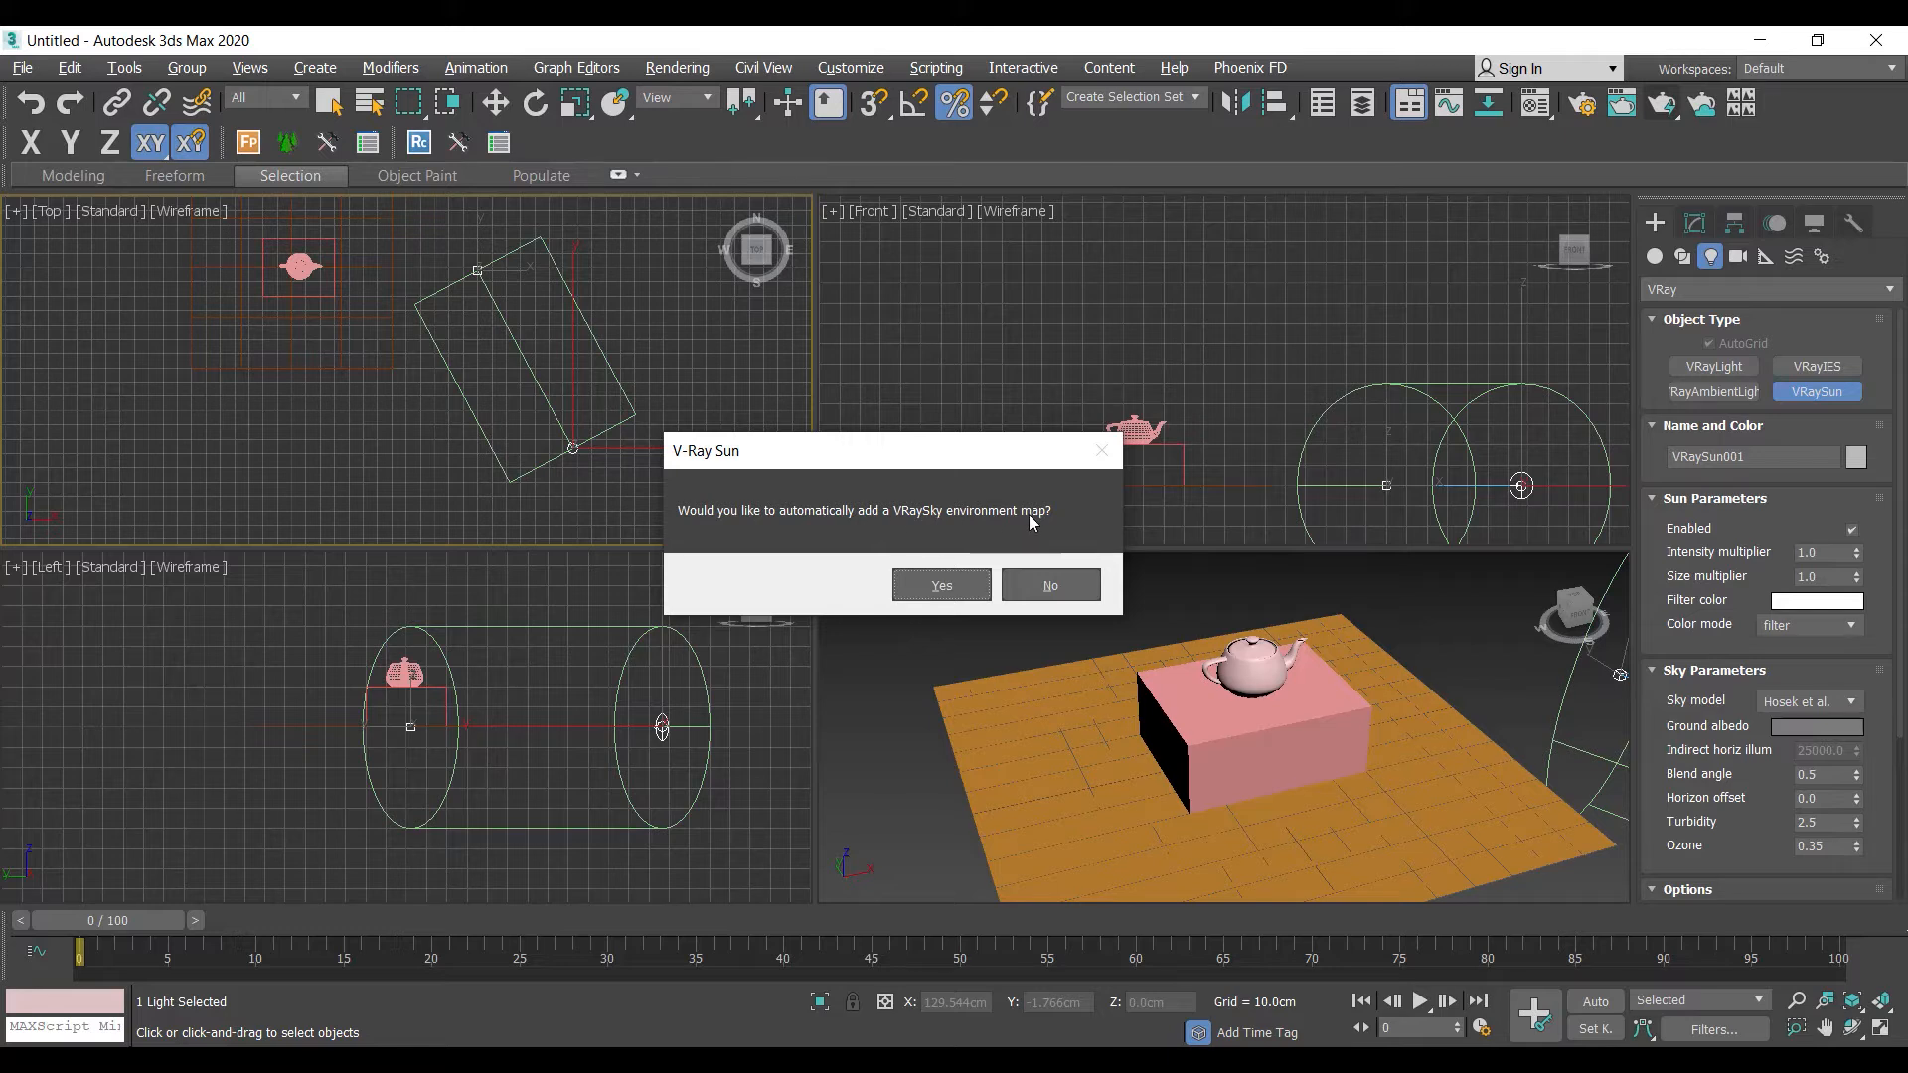
left_click(941, 588)
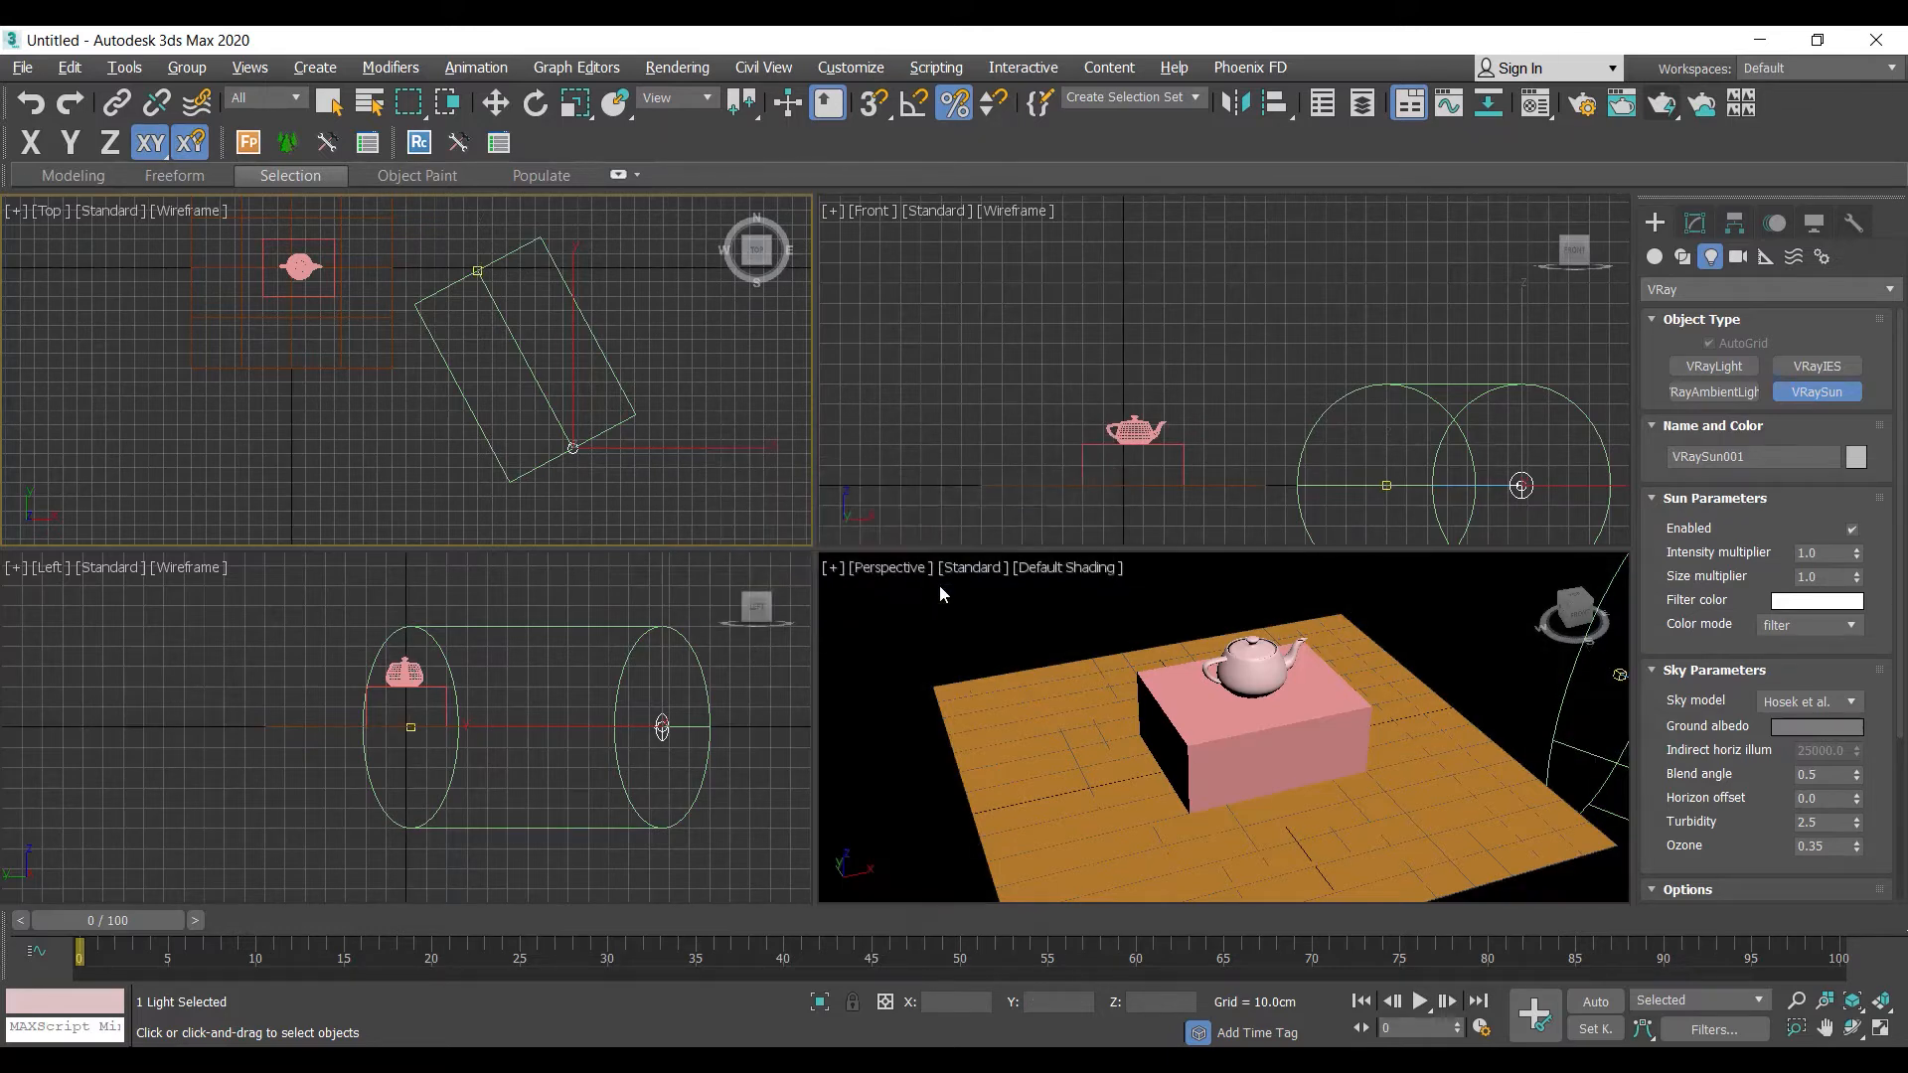
Check the environment map assigned in the Environment and Effects settings
left_click(677, 66)
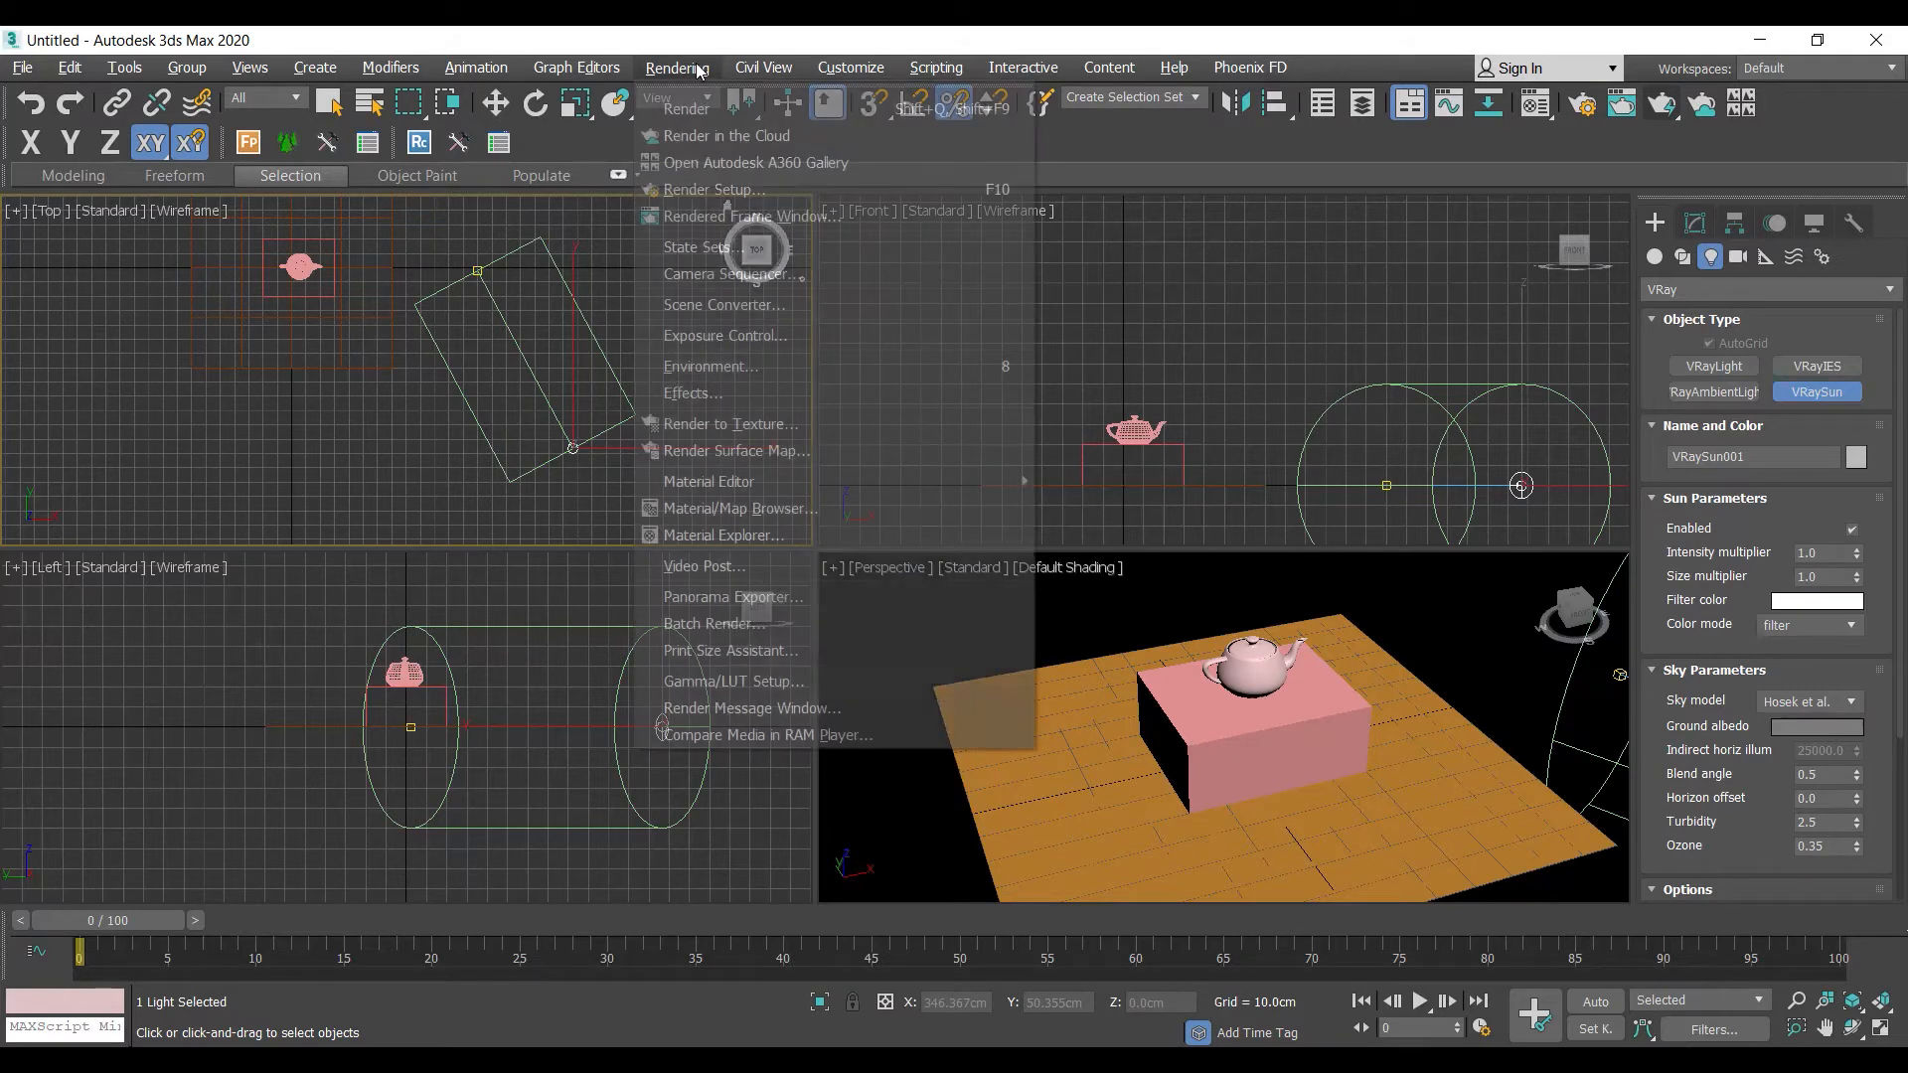
left_click(753, 364)
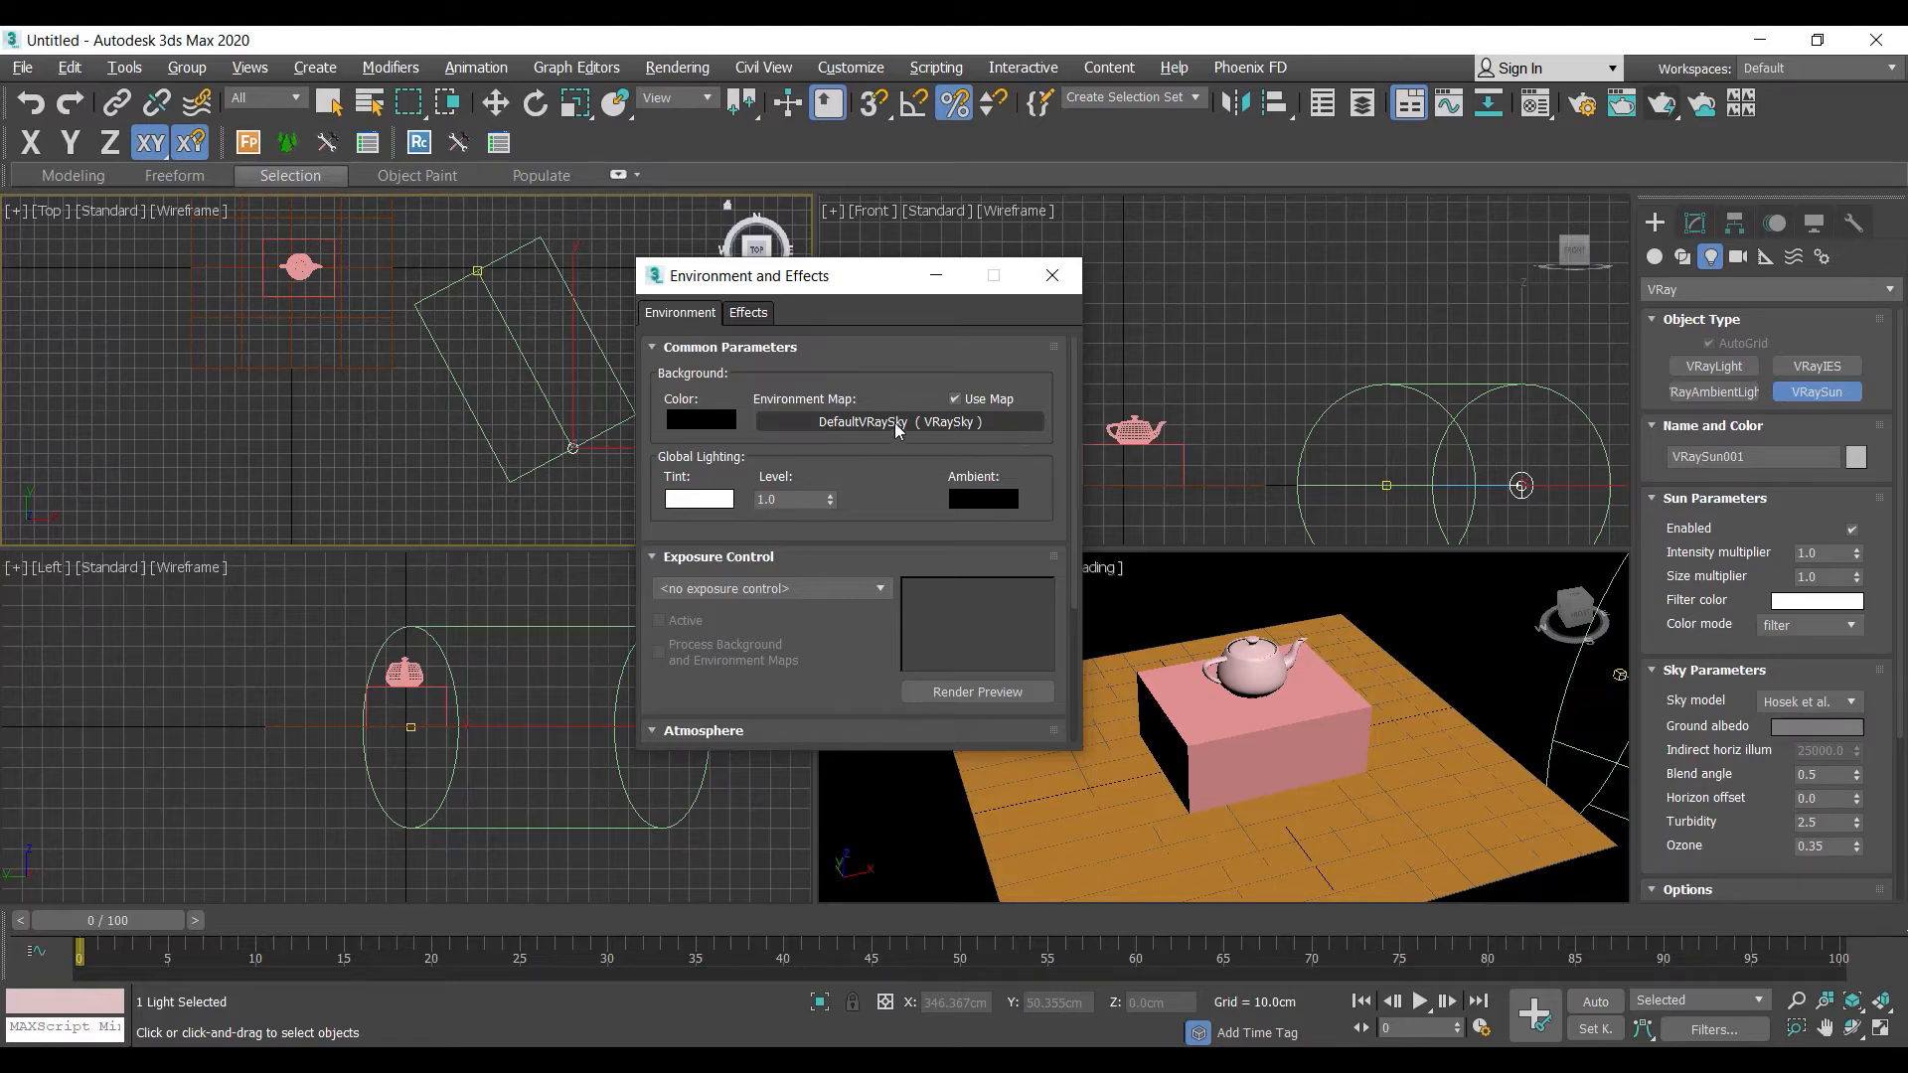
left_click(1049, 276)
Raise the VRaySun vertically in the Front view to a height of about 132 cm, leaving its target in place
middle_click_drag(592, 470, 579, 484)
scroll(1134, 433, "down", 2)
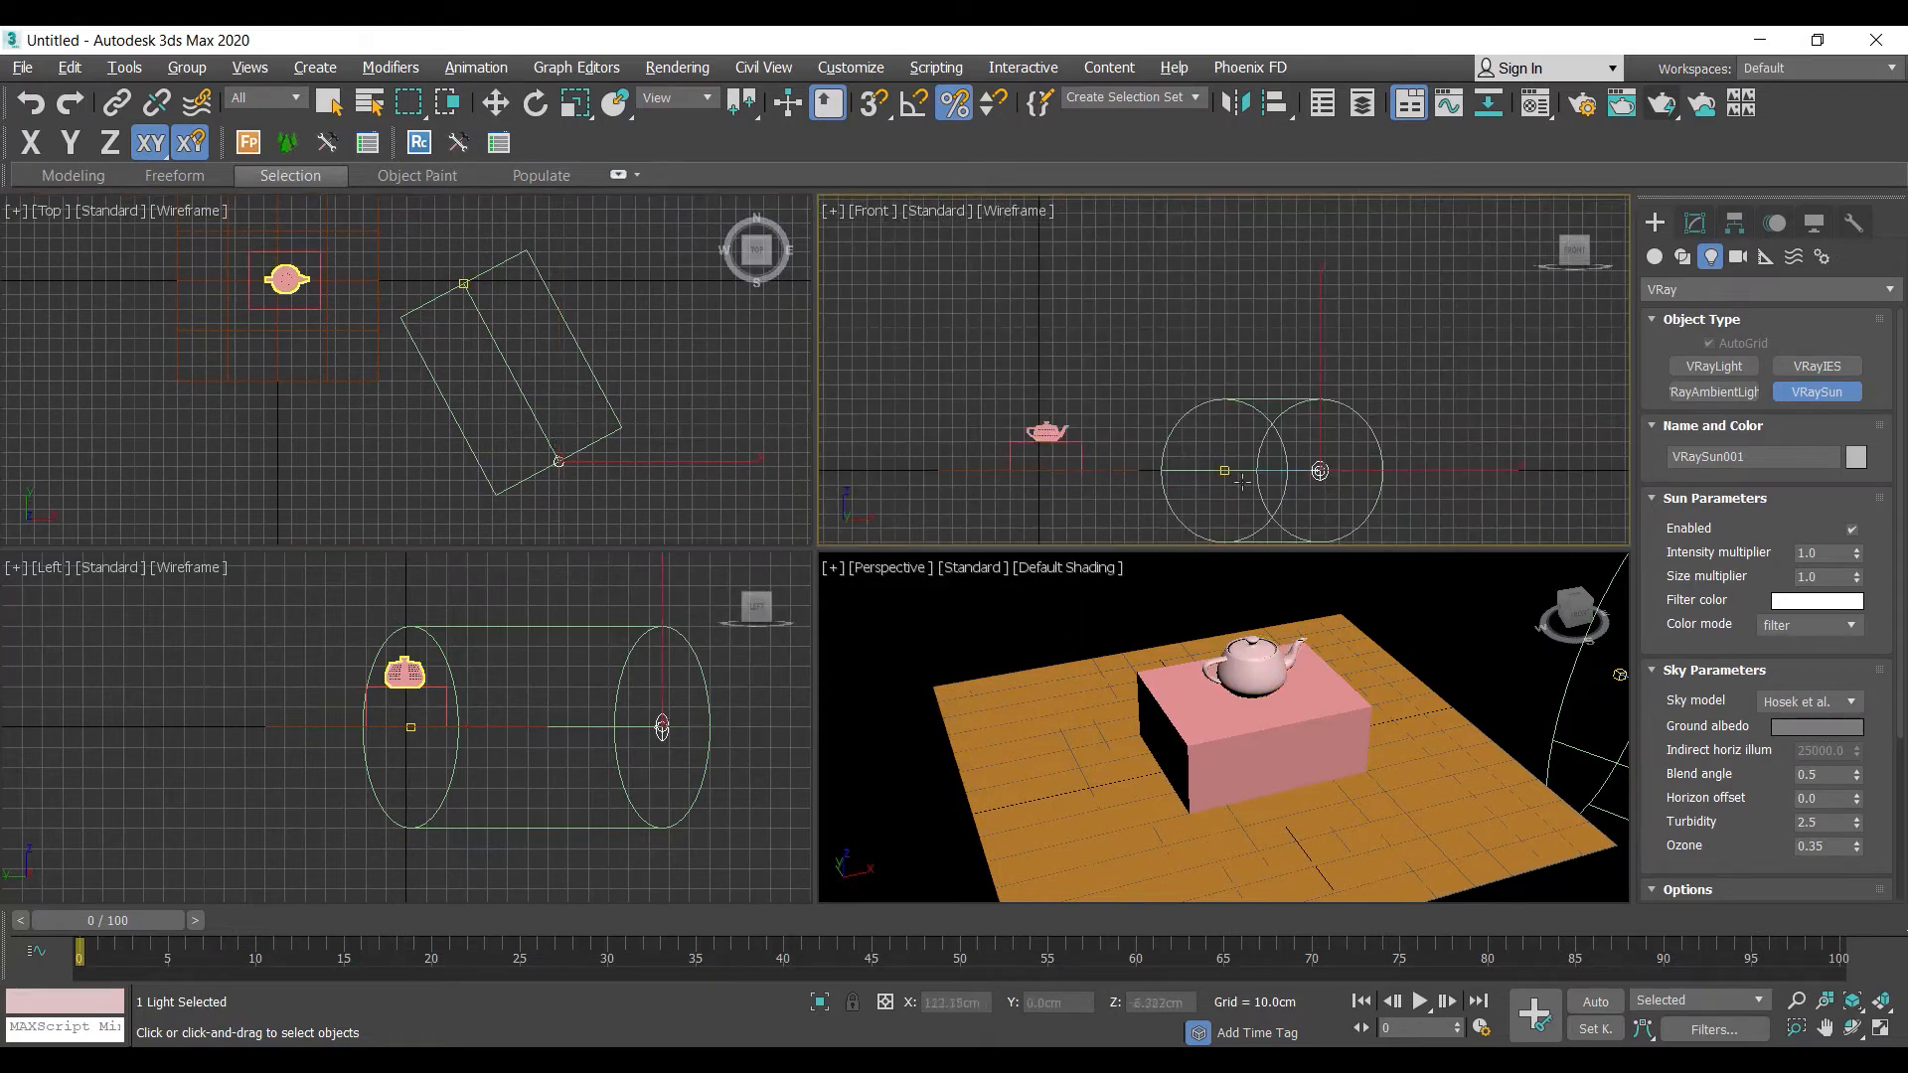
key("w")
middle_click_drag(1362, 490, 1303, 410)
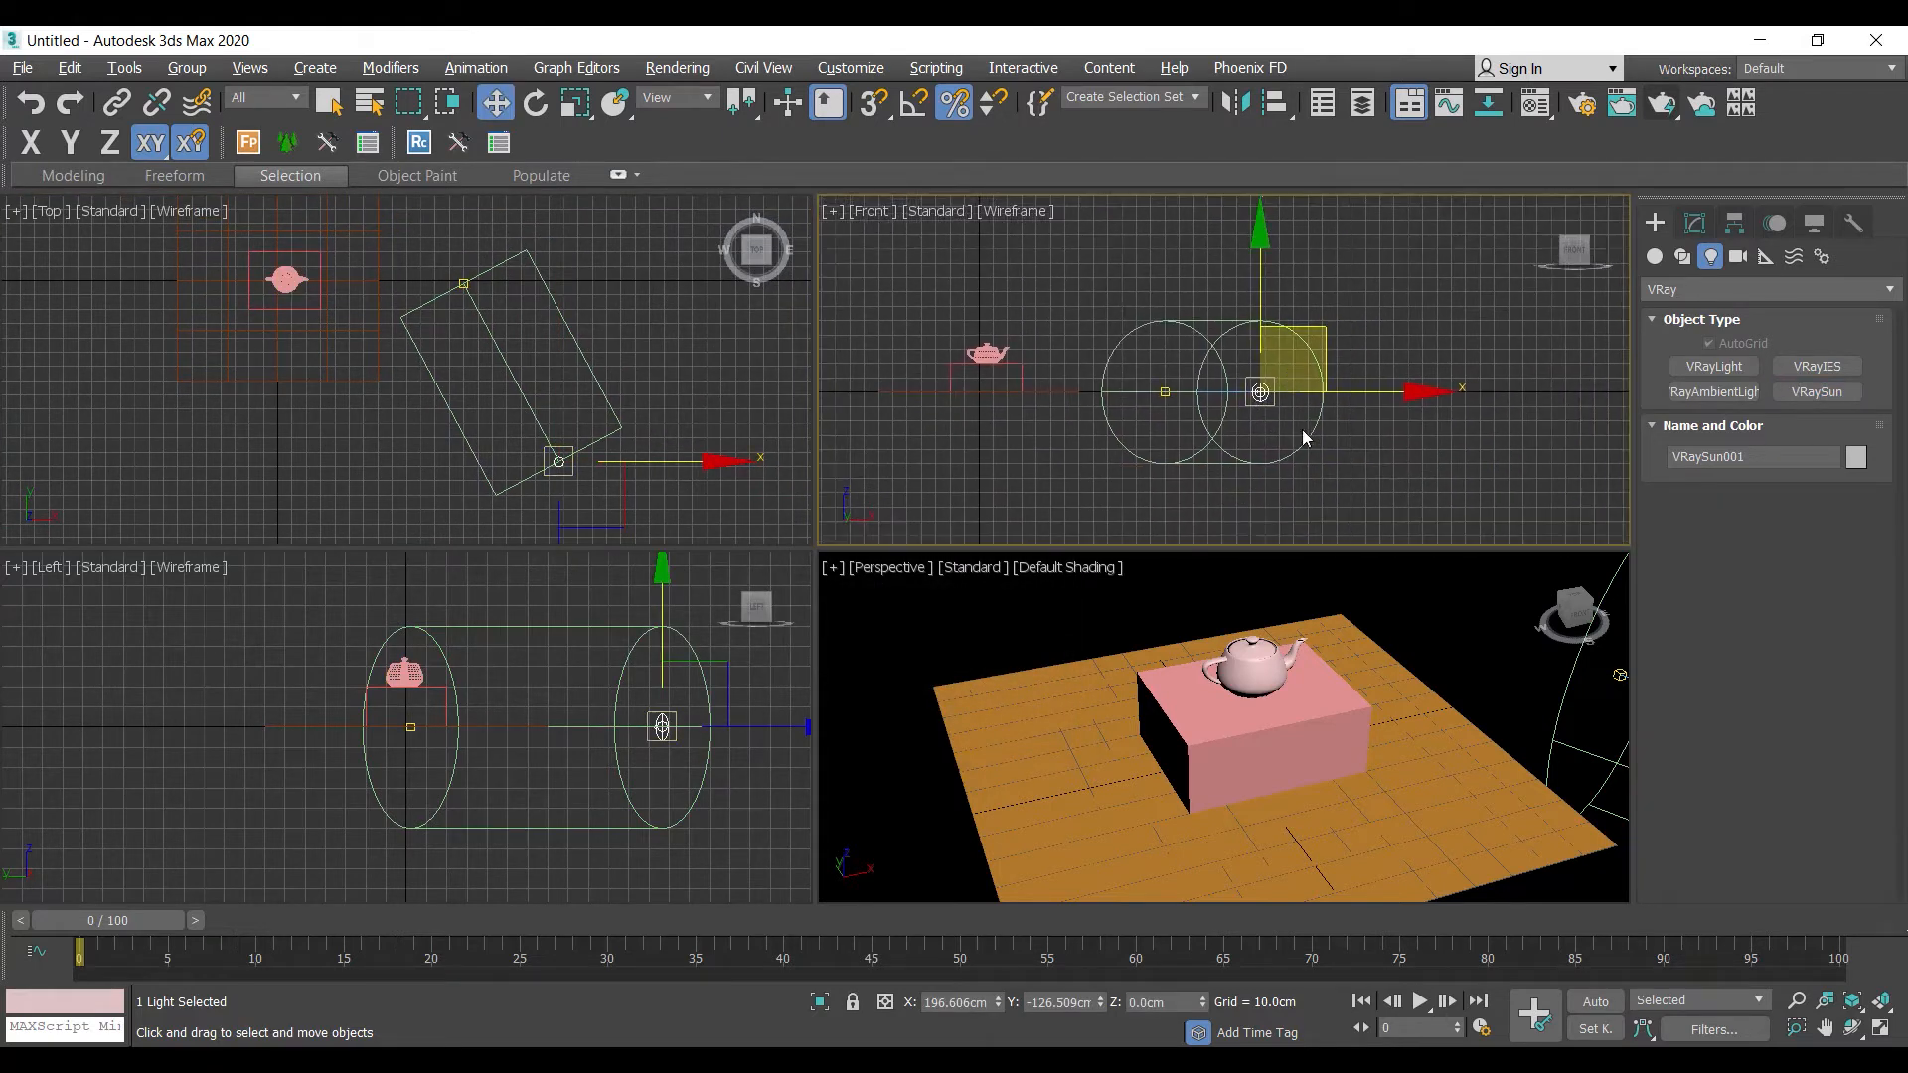
left_click(1321, 497)
middle_click_drag(1335, 580, 1242, 574)
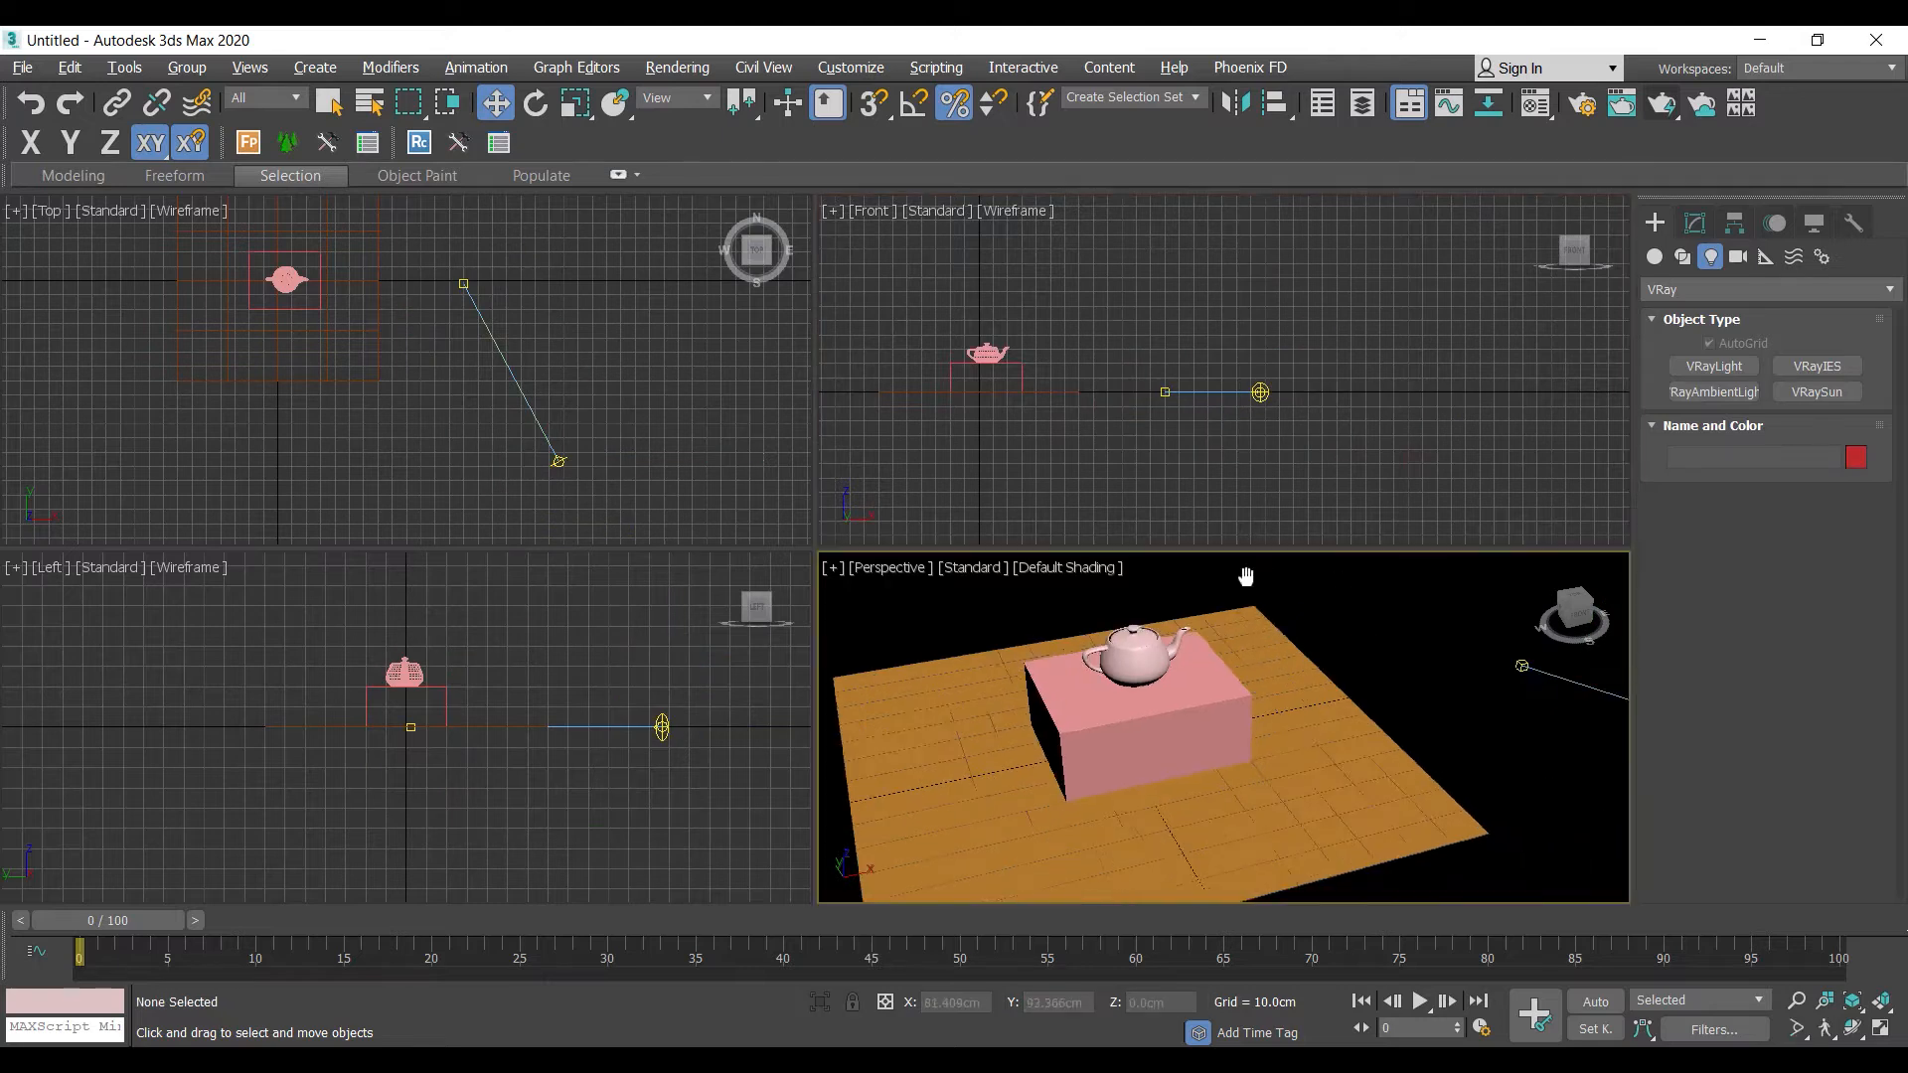
left_click(1261, 394)
middle_click_drag(1296, 451, 1324, 497)
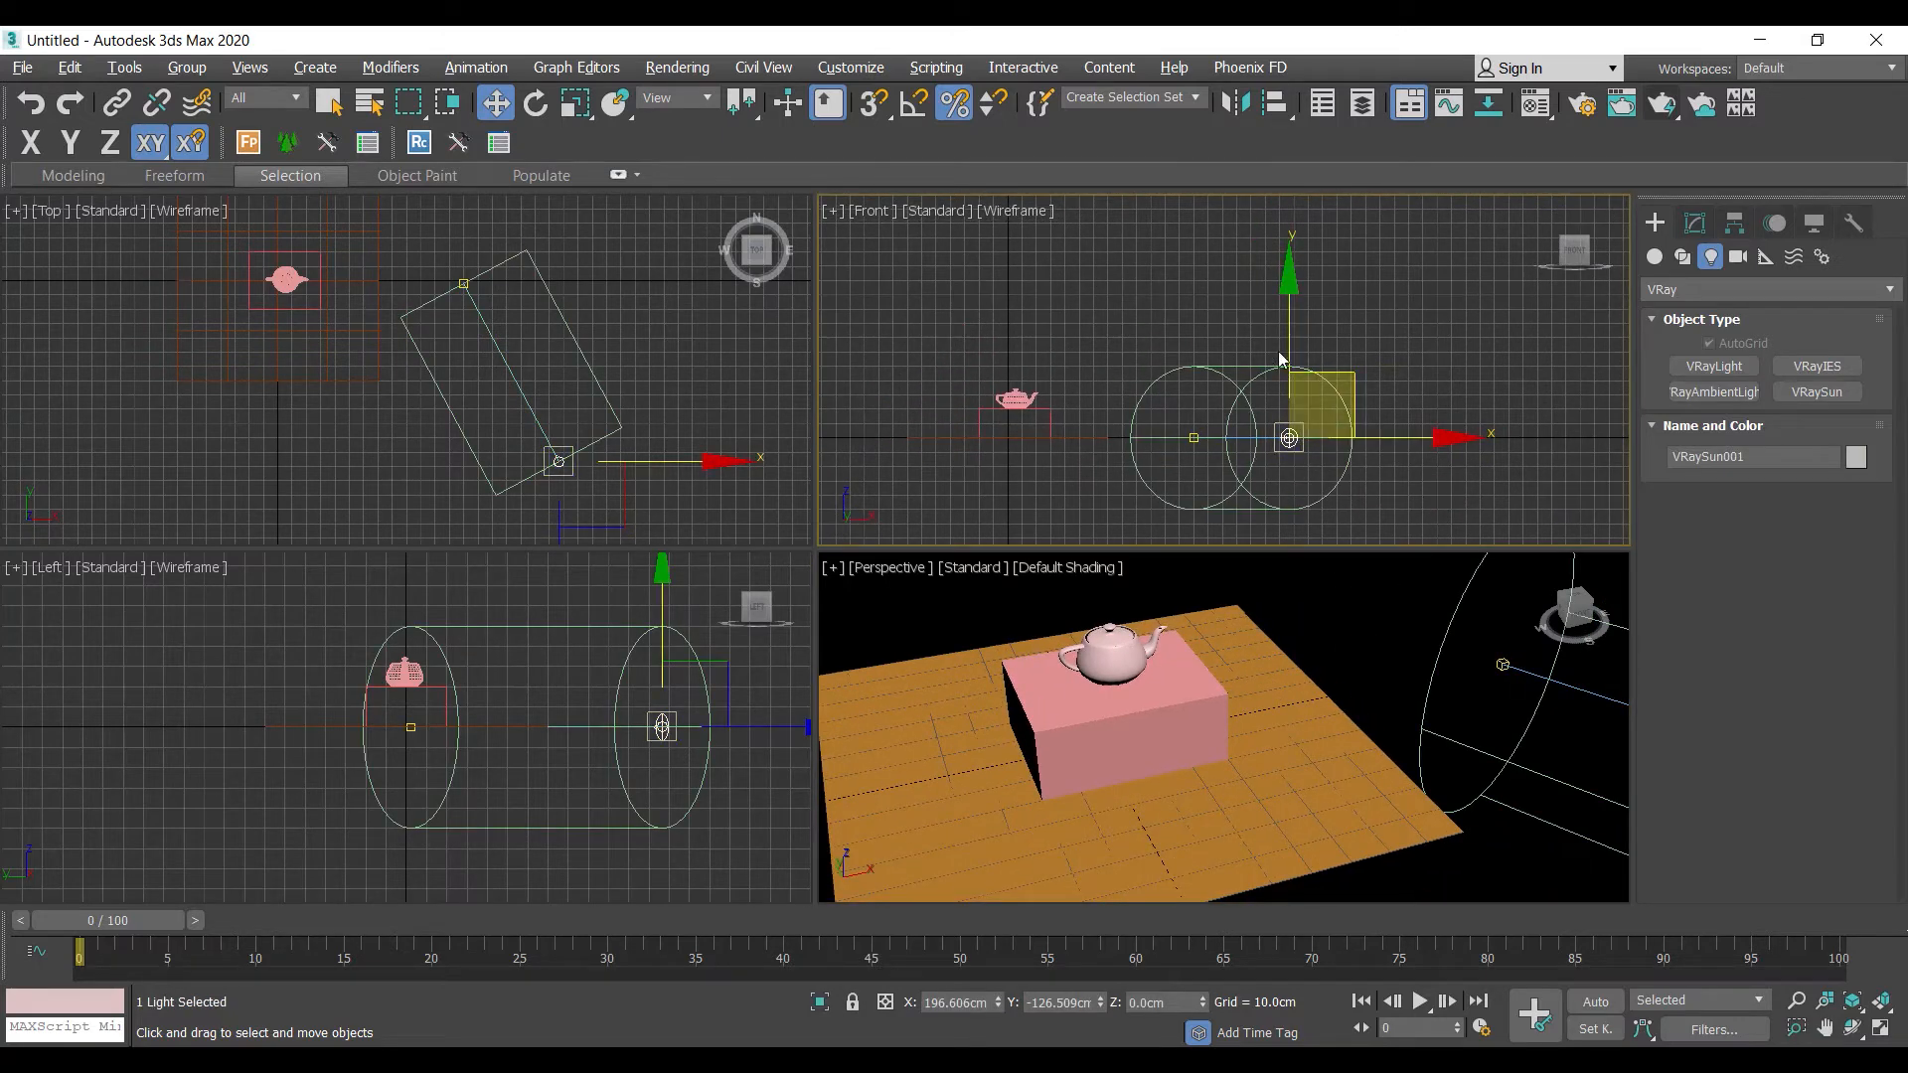
left_click_drag(1281, 360, 1290, 140)
scroll(1173, 437, "down", 2)
scroll(1212, 375, "down", 2)
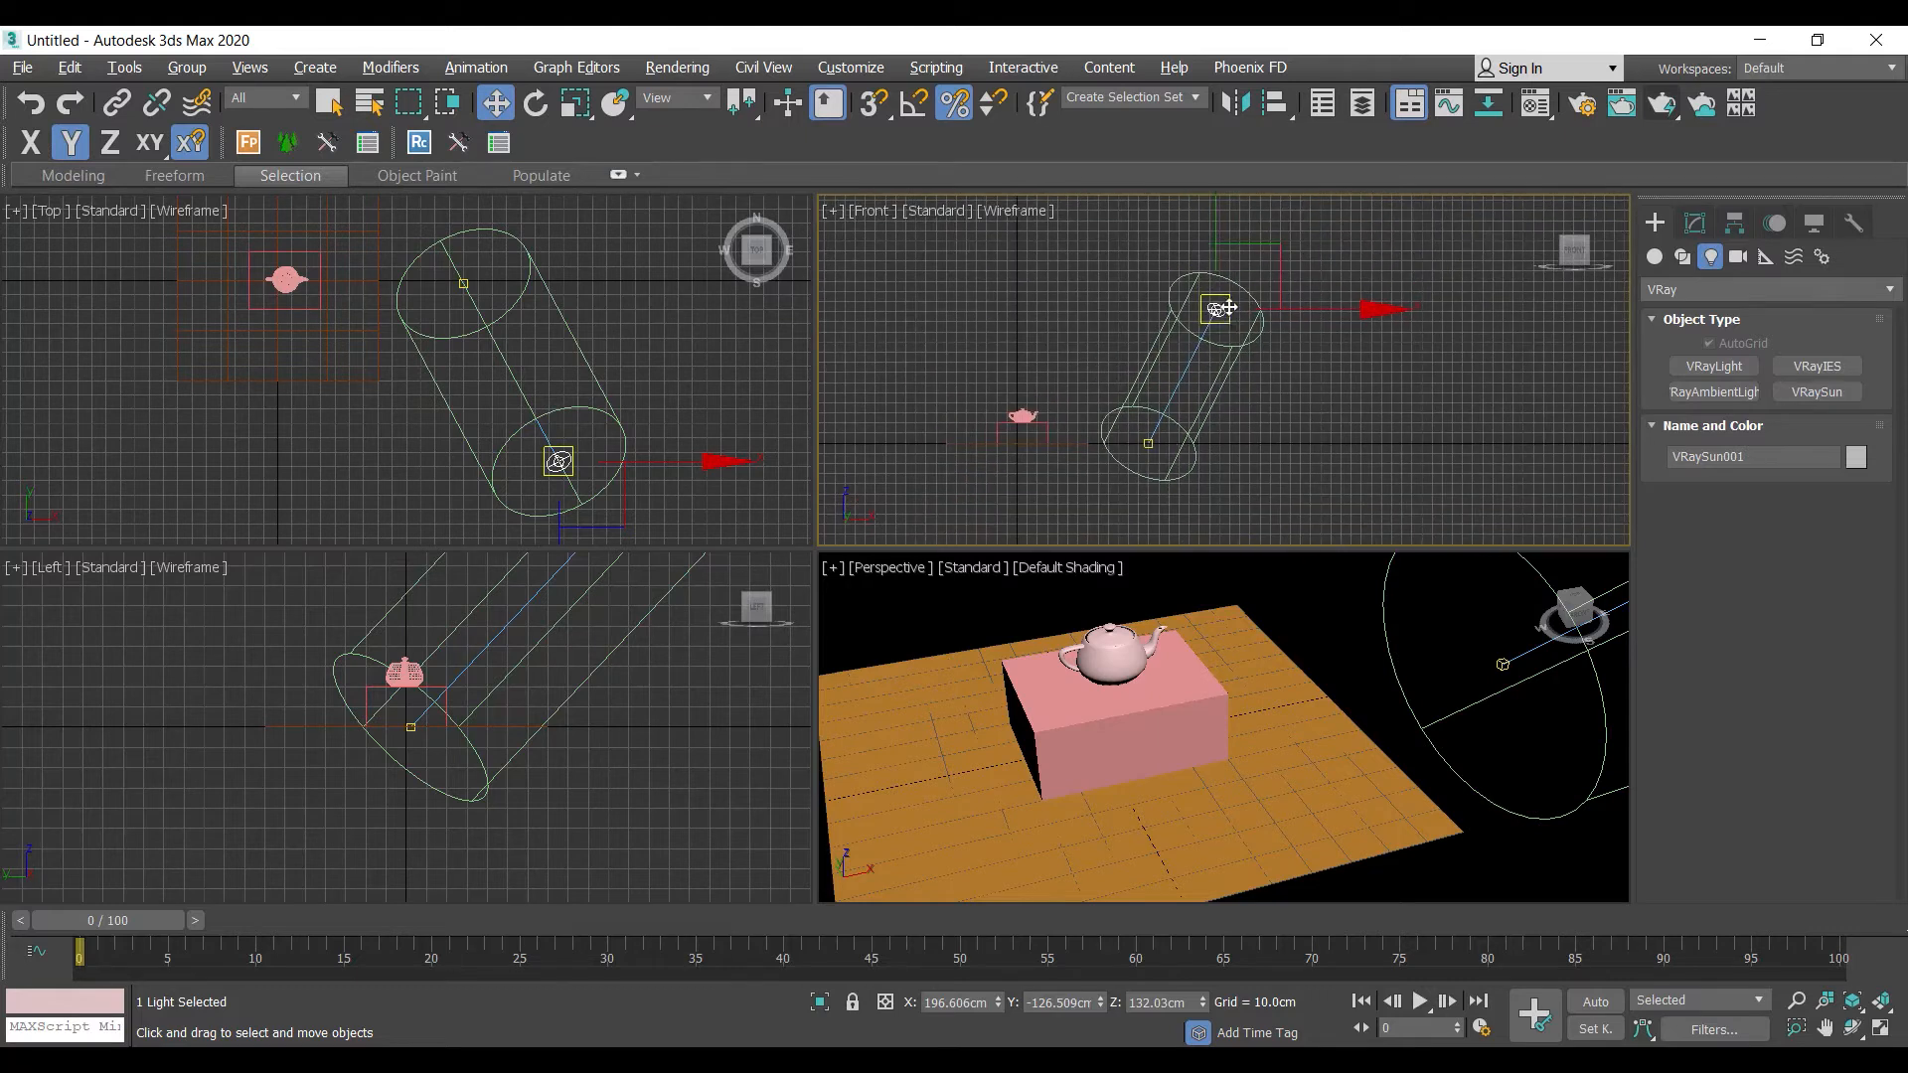
Move the VRaySun target onto the teapot's box, about 13 cm high, using the Front and Top views
left_click(1150, 444)
left_click_drag(1204, 383, 1160, 368)
scroll(568, 408, "down", 2)
left_click_drag(509, 255, 415, 239)
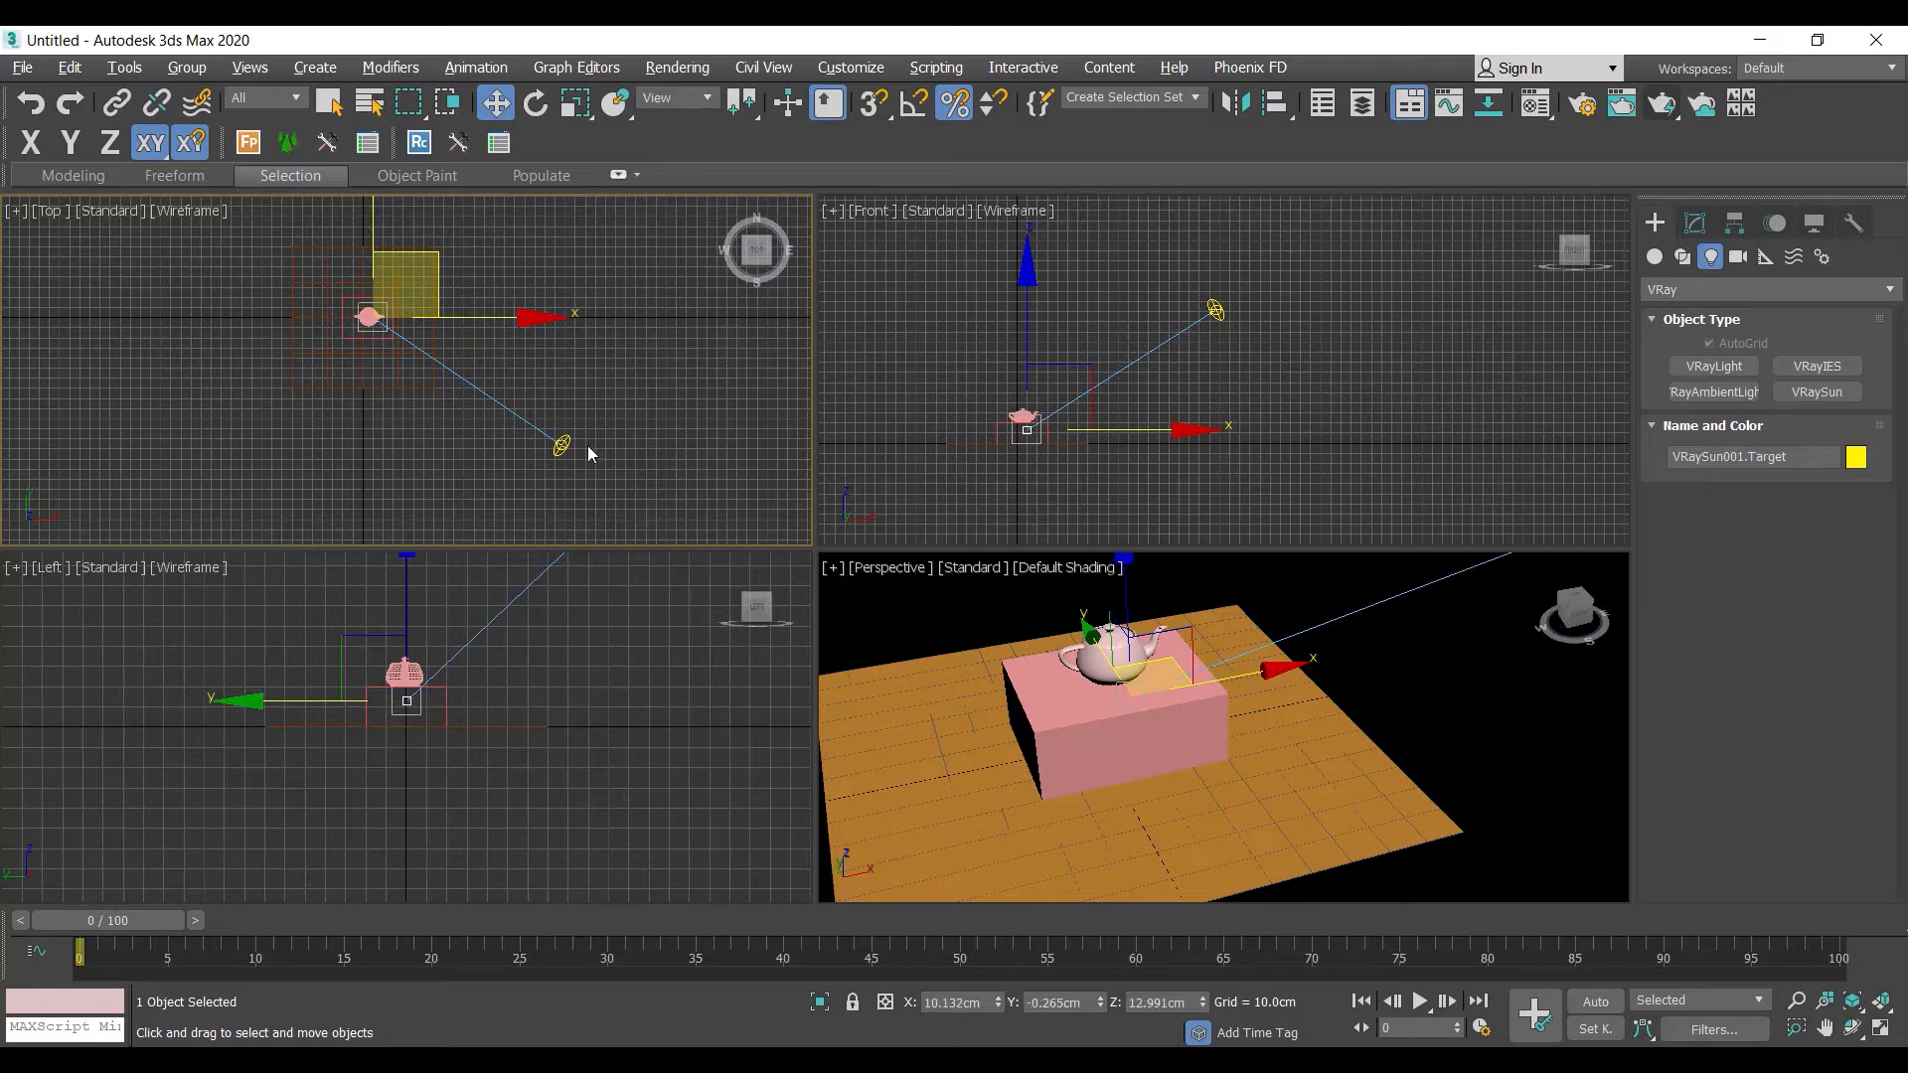
Reposition the VRaySun diagonally in front of the teapot and raise it to about 183 cm
left_click(562, 445)
left_click_drag(634, 387, 604, 415)
scroll(1083, 383, "down", 3)
left_click_drag(1138, 303, 1132, 277)
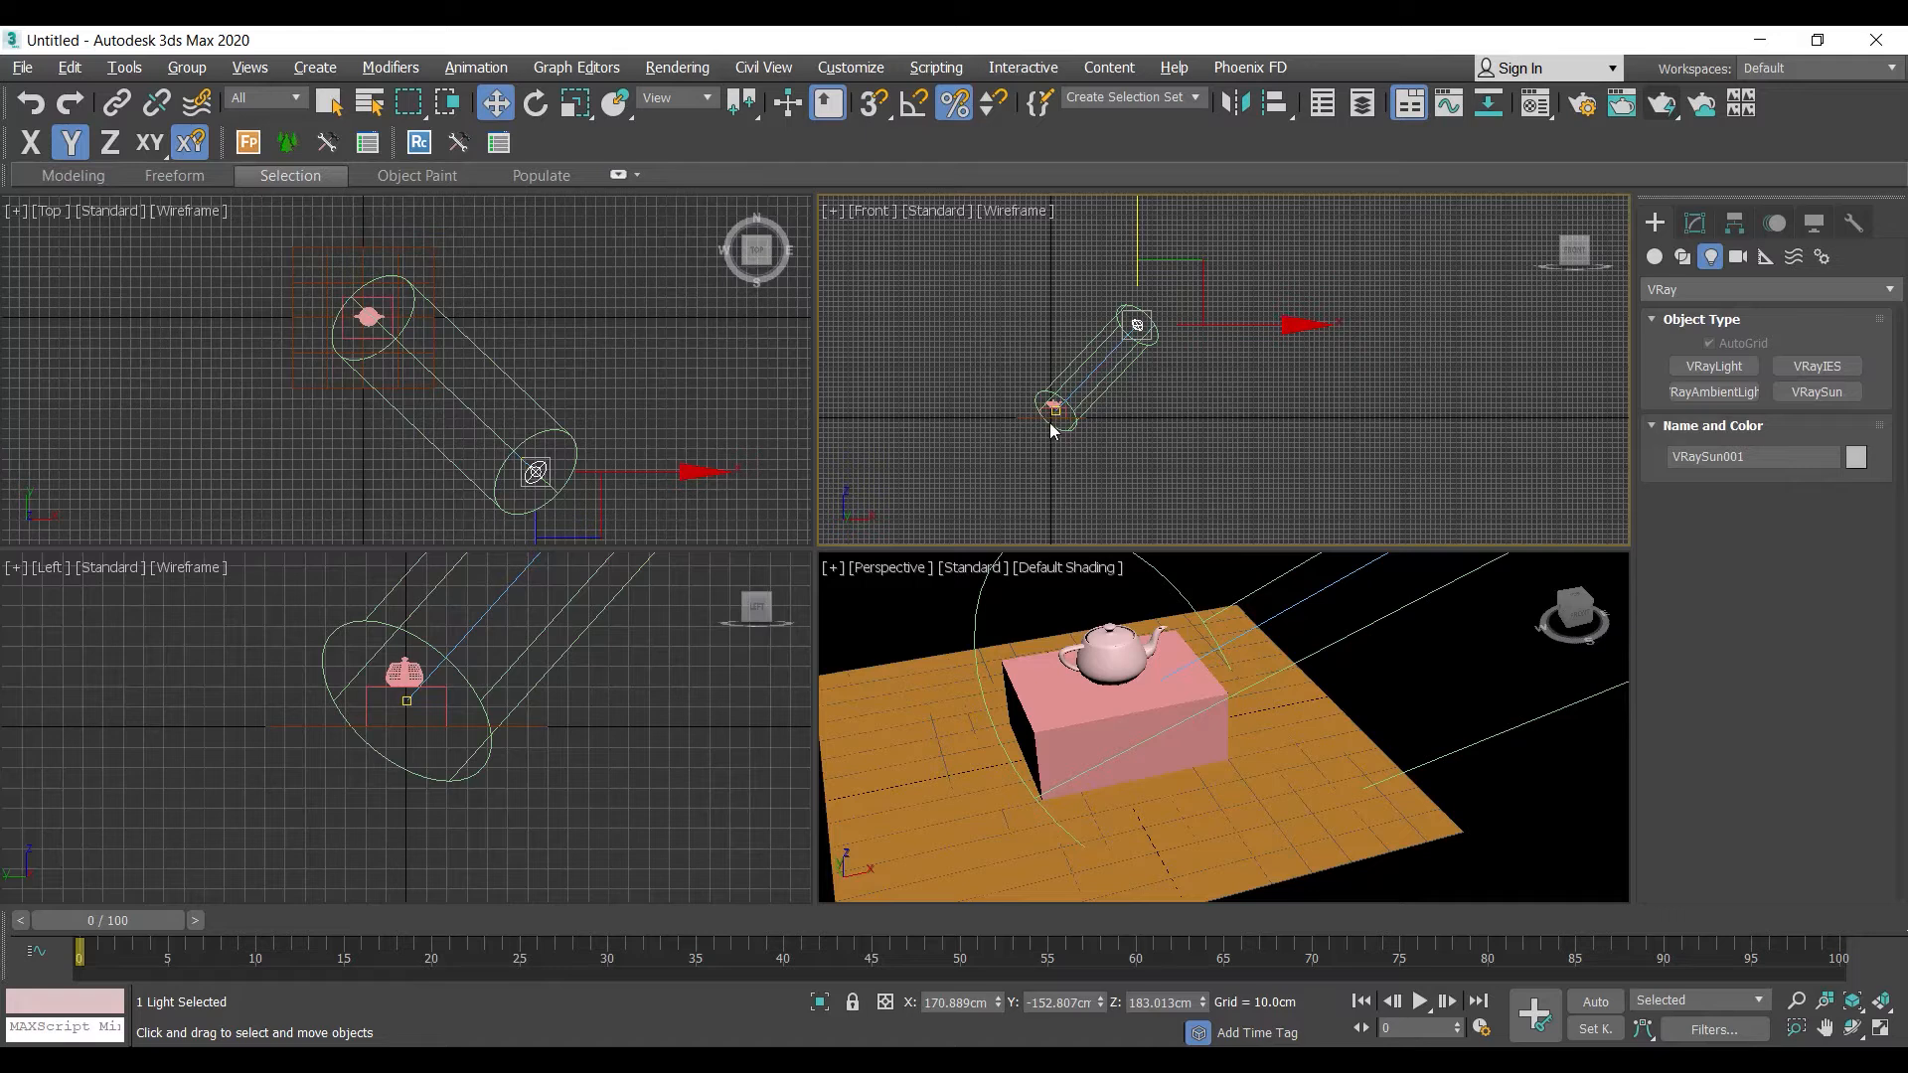
Test-render the sunlit teapot scene from a maximized Perspective view, and close the frame buffer
middle_click_drag(1085, 770, 1105, 767)
middle_click_drag(840, 669, 1037, 635, "alt")
middle_click_drag(1037, 635, 1035, 581)
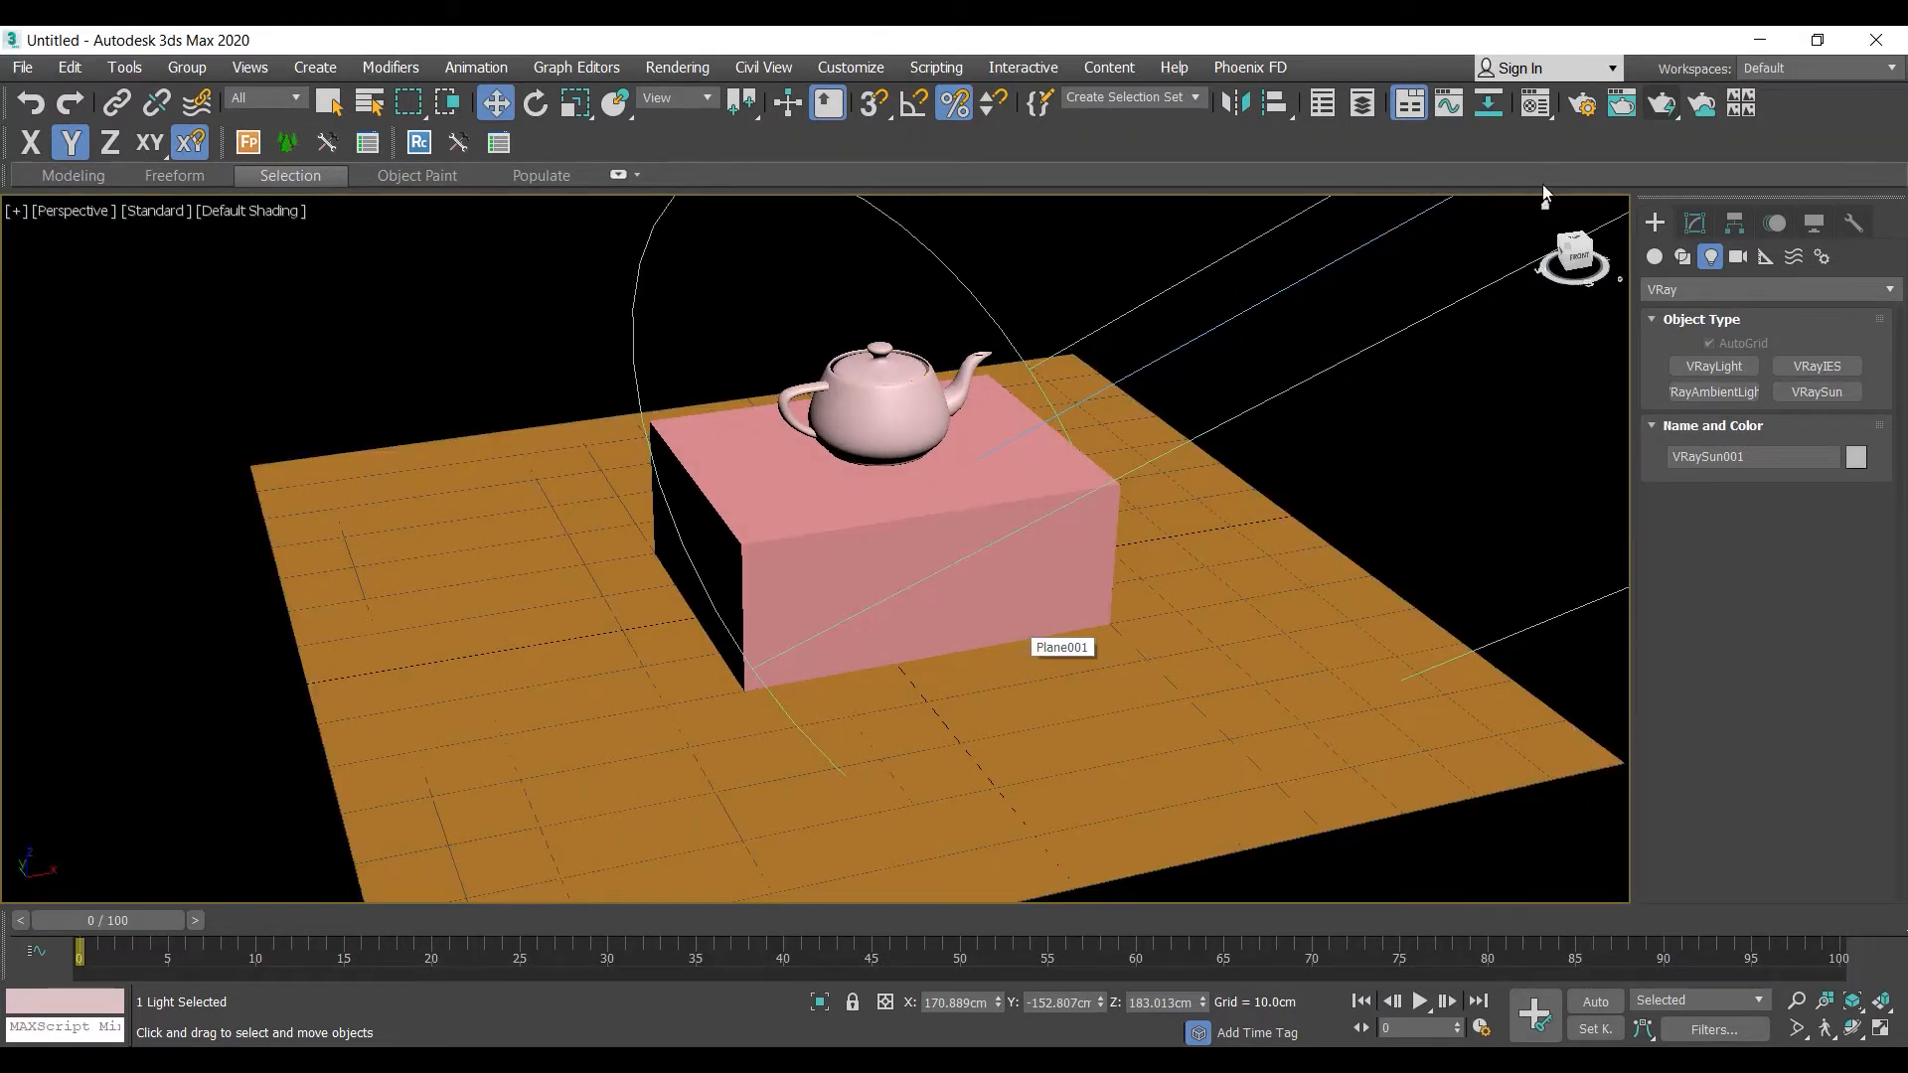
left_click(1662, 103)
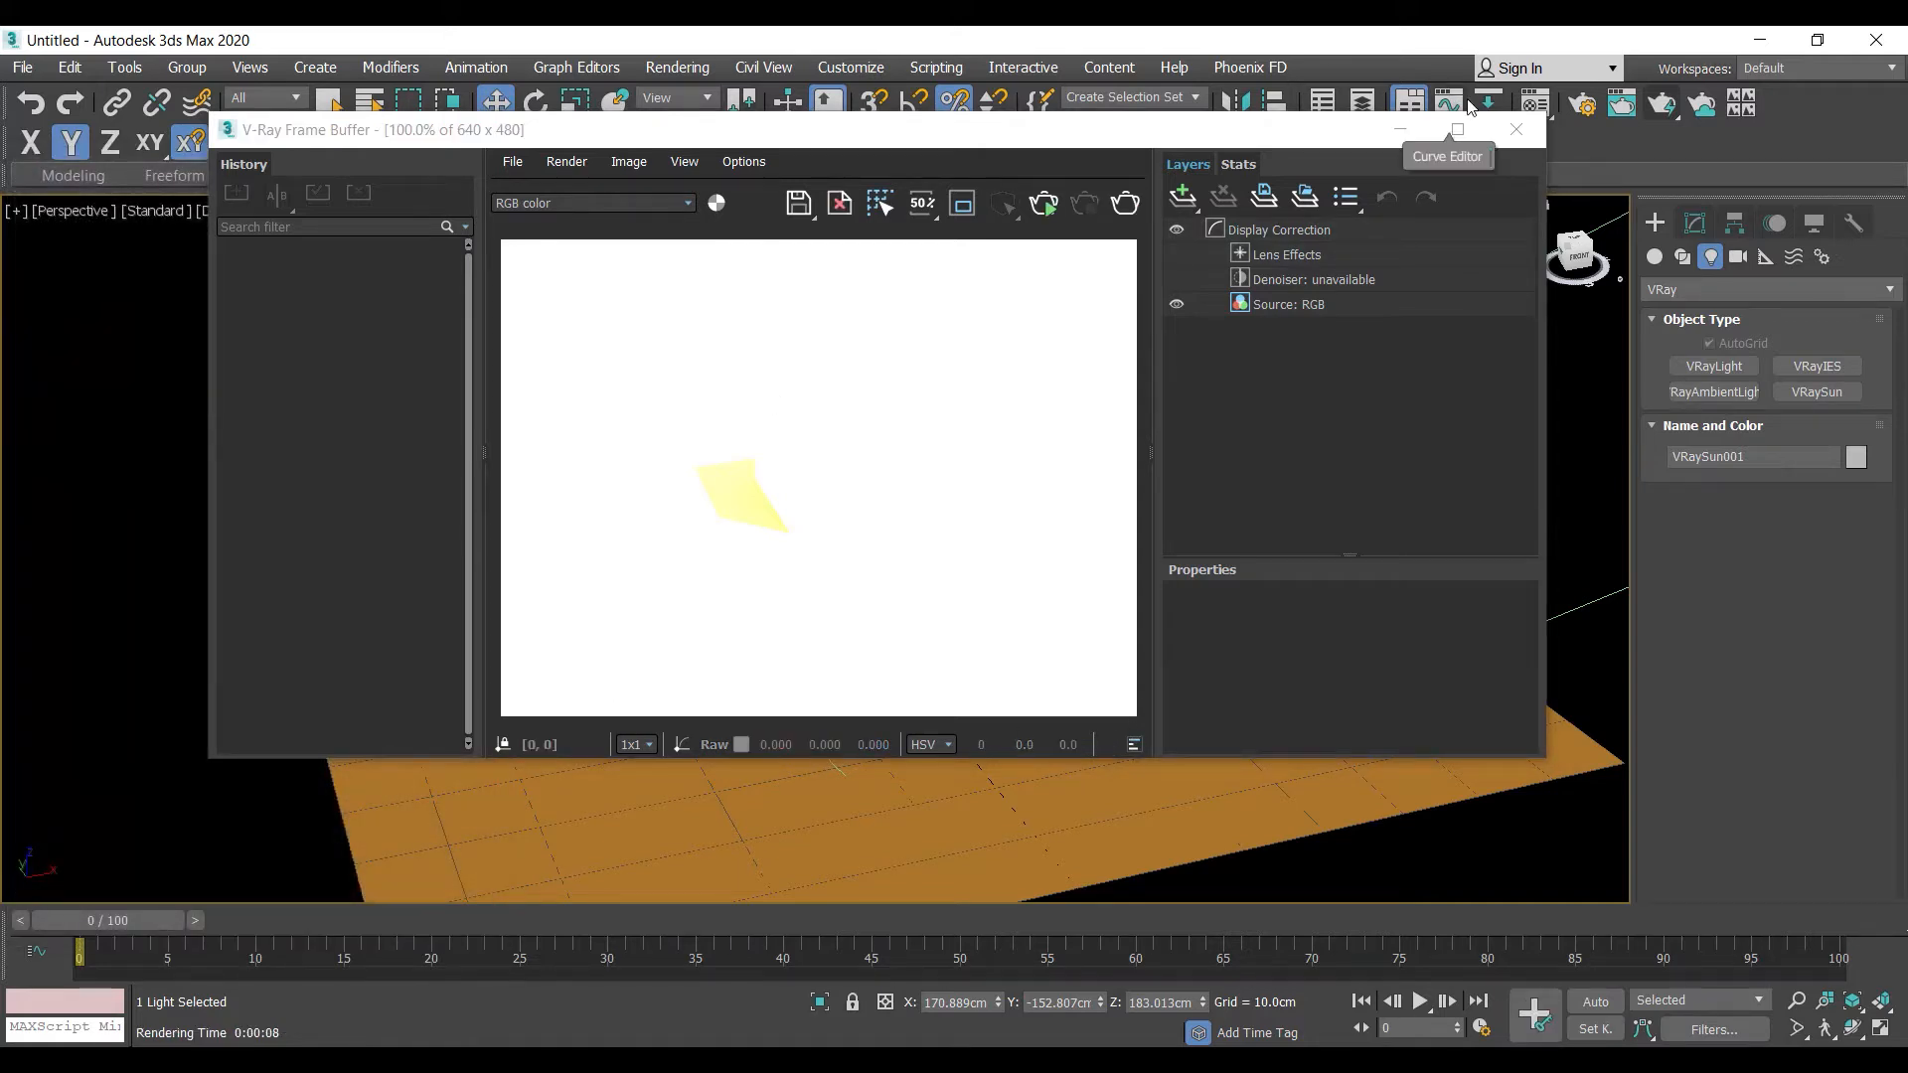
left_click(1515, 129)
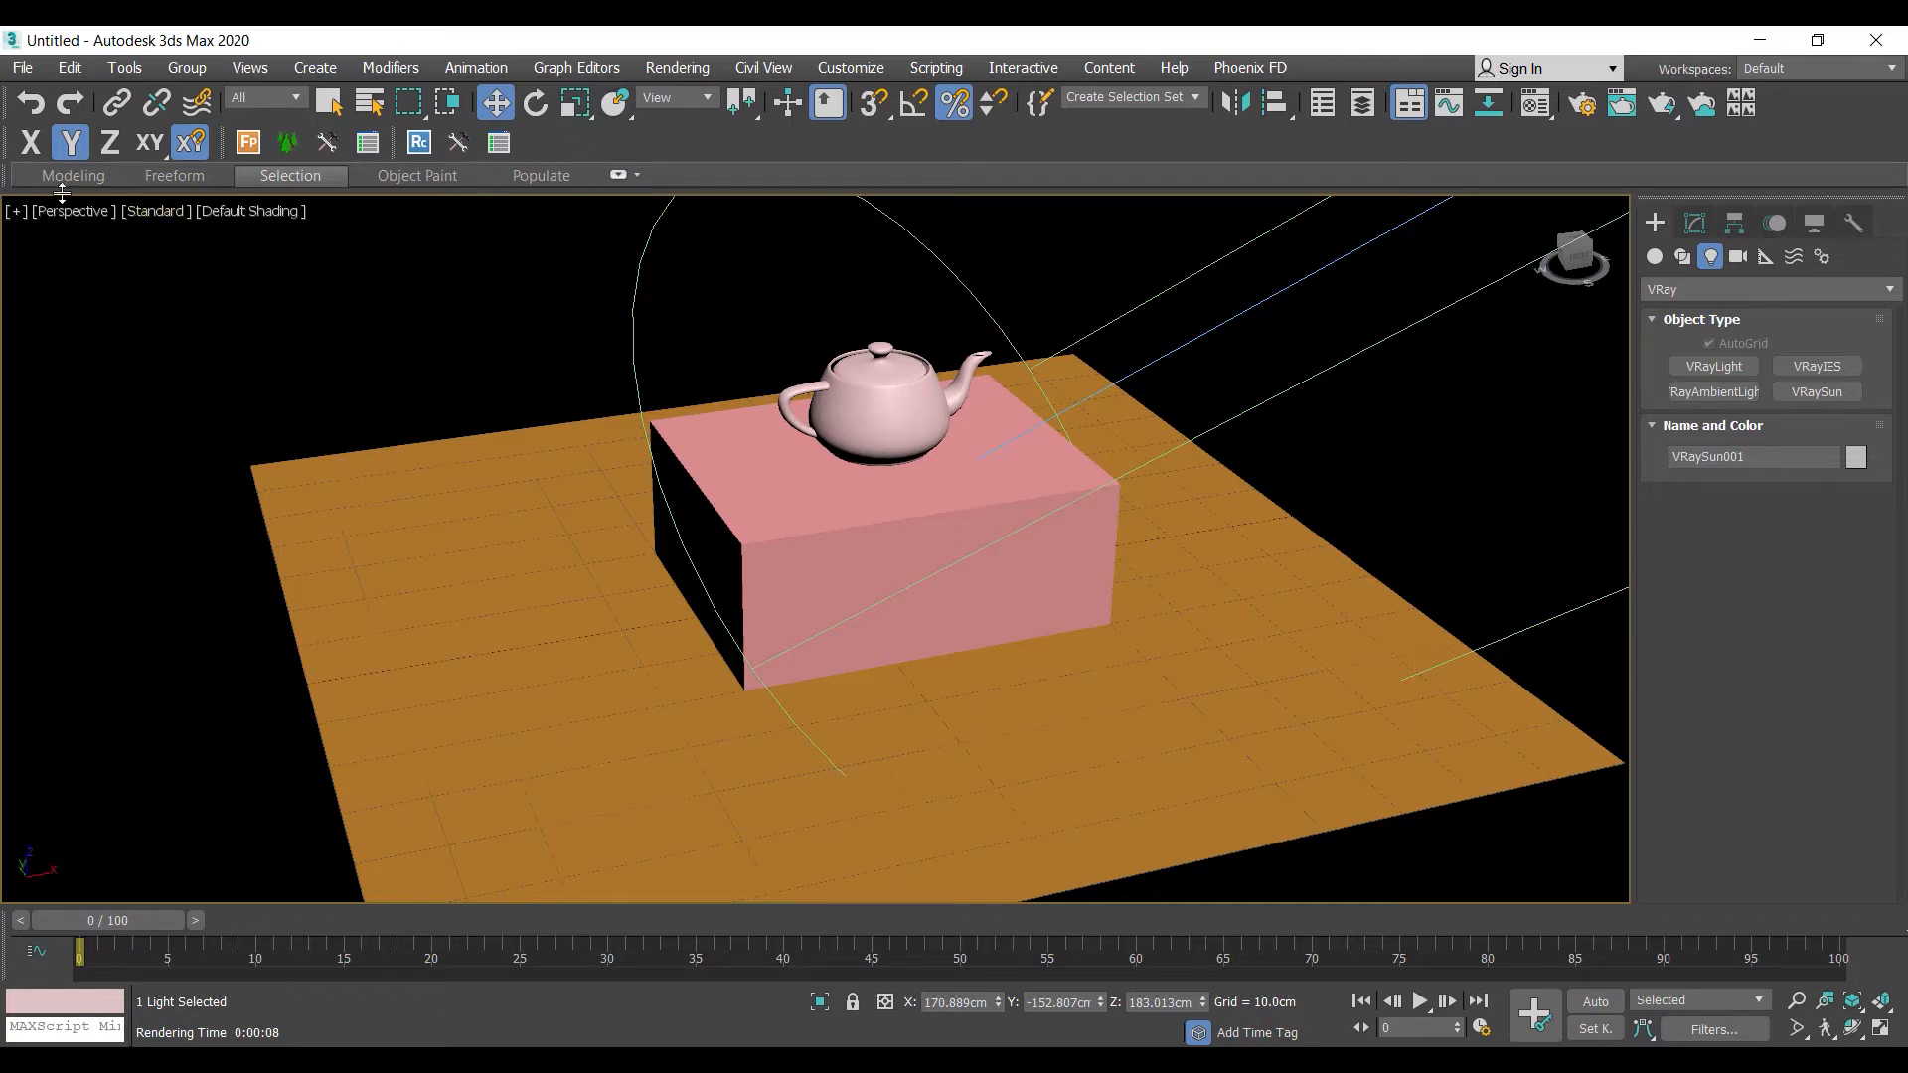
Set the environment's exposure control to VRay Exposure Control in Photographic mode
left_click(677, 67)
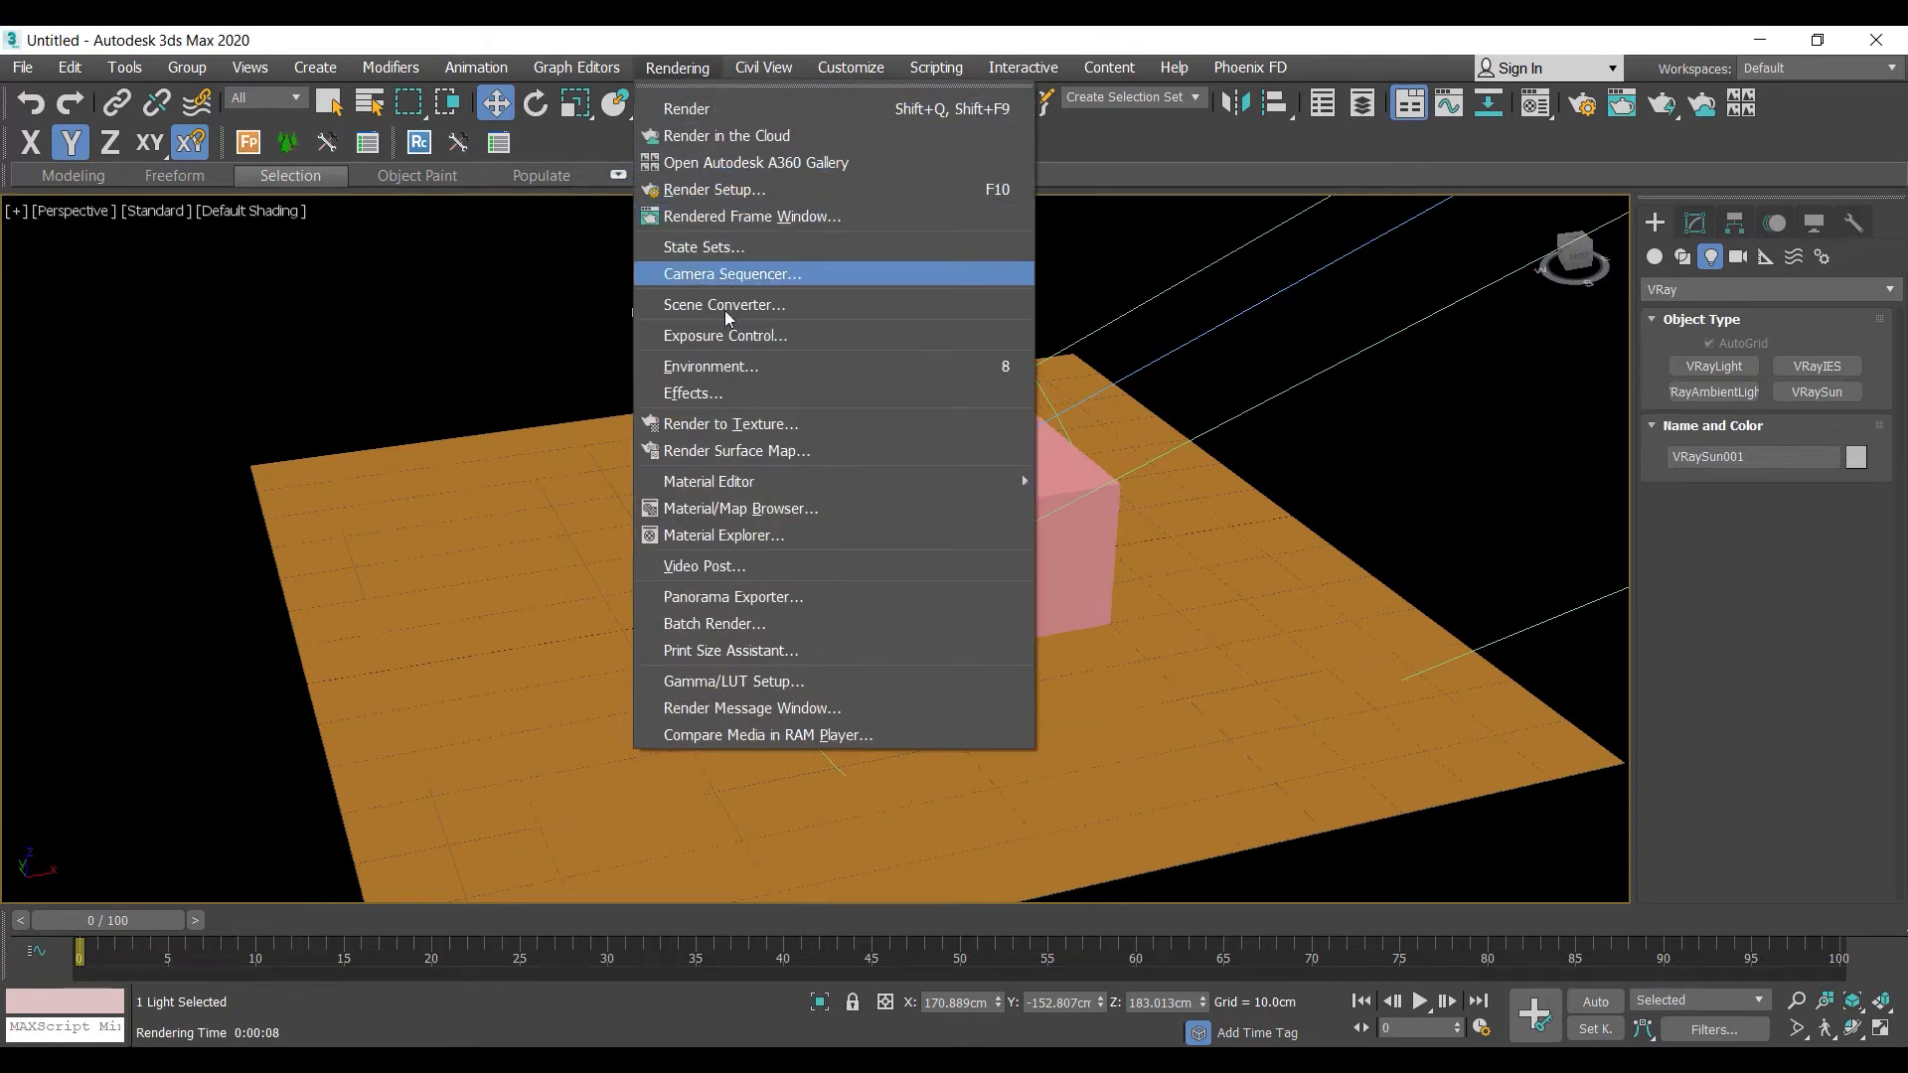
left_click(723, 367)
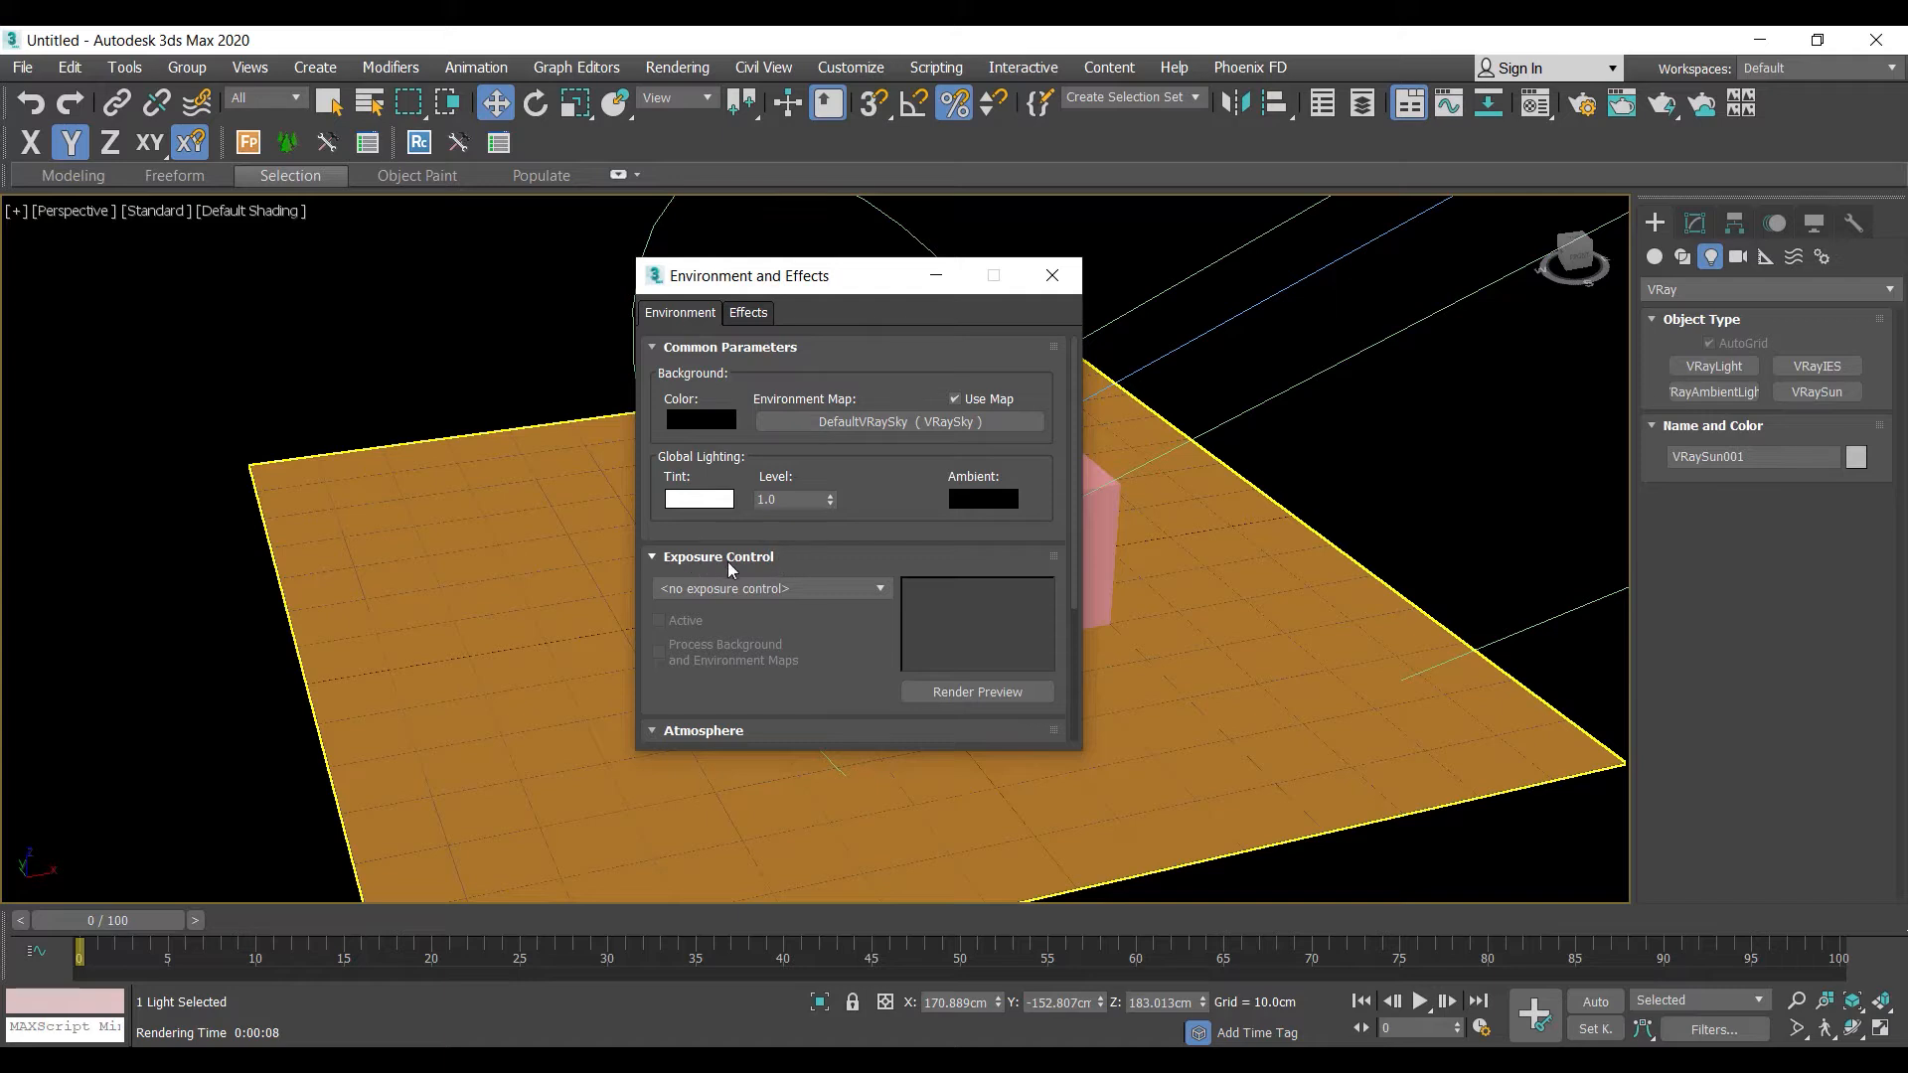
left_click(731, 595)
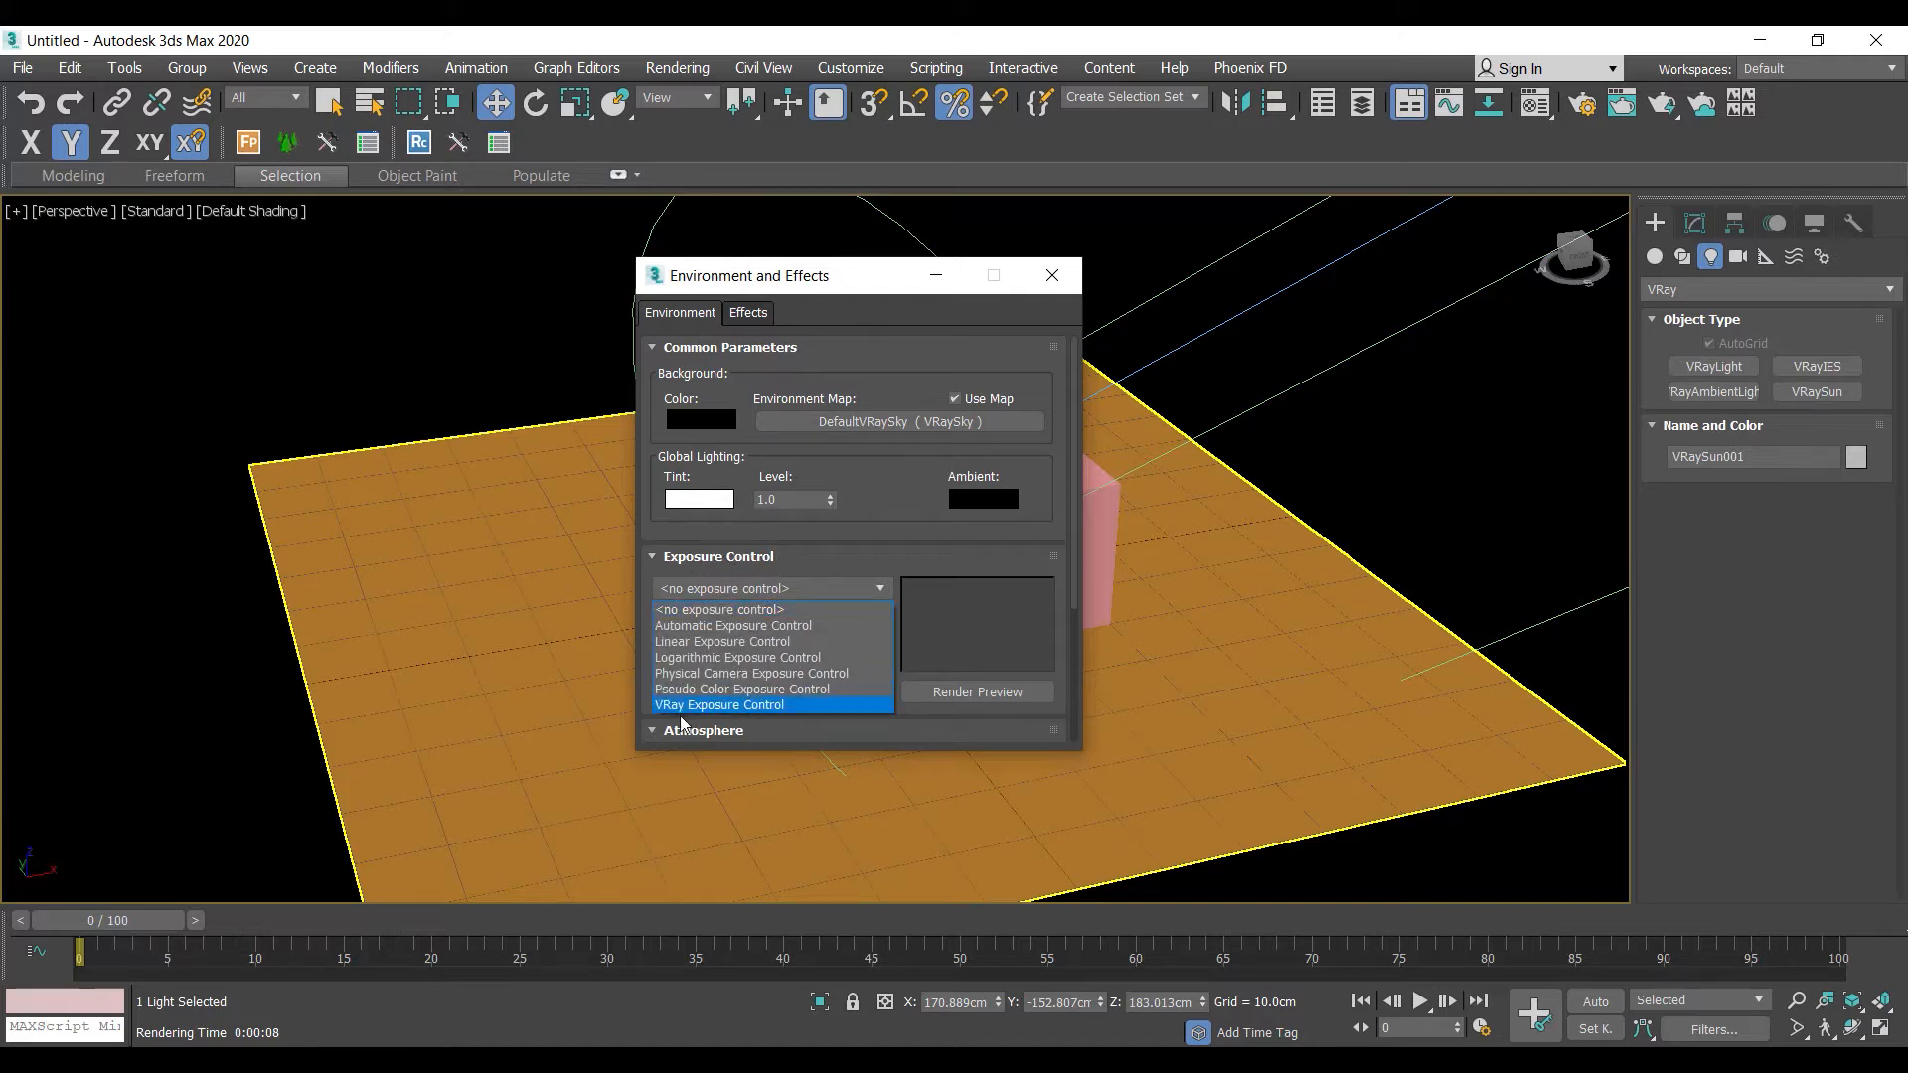
left_click(750, 708)
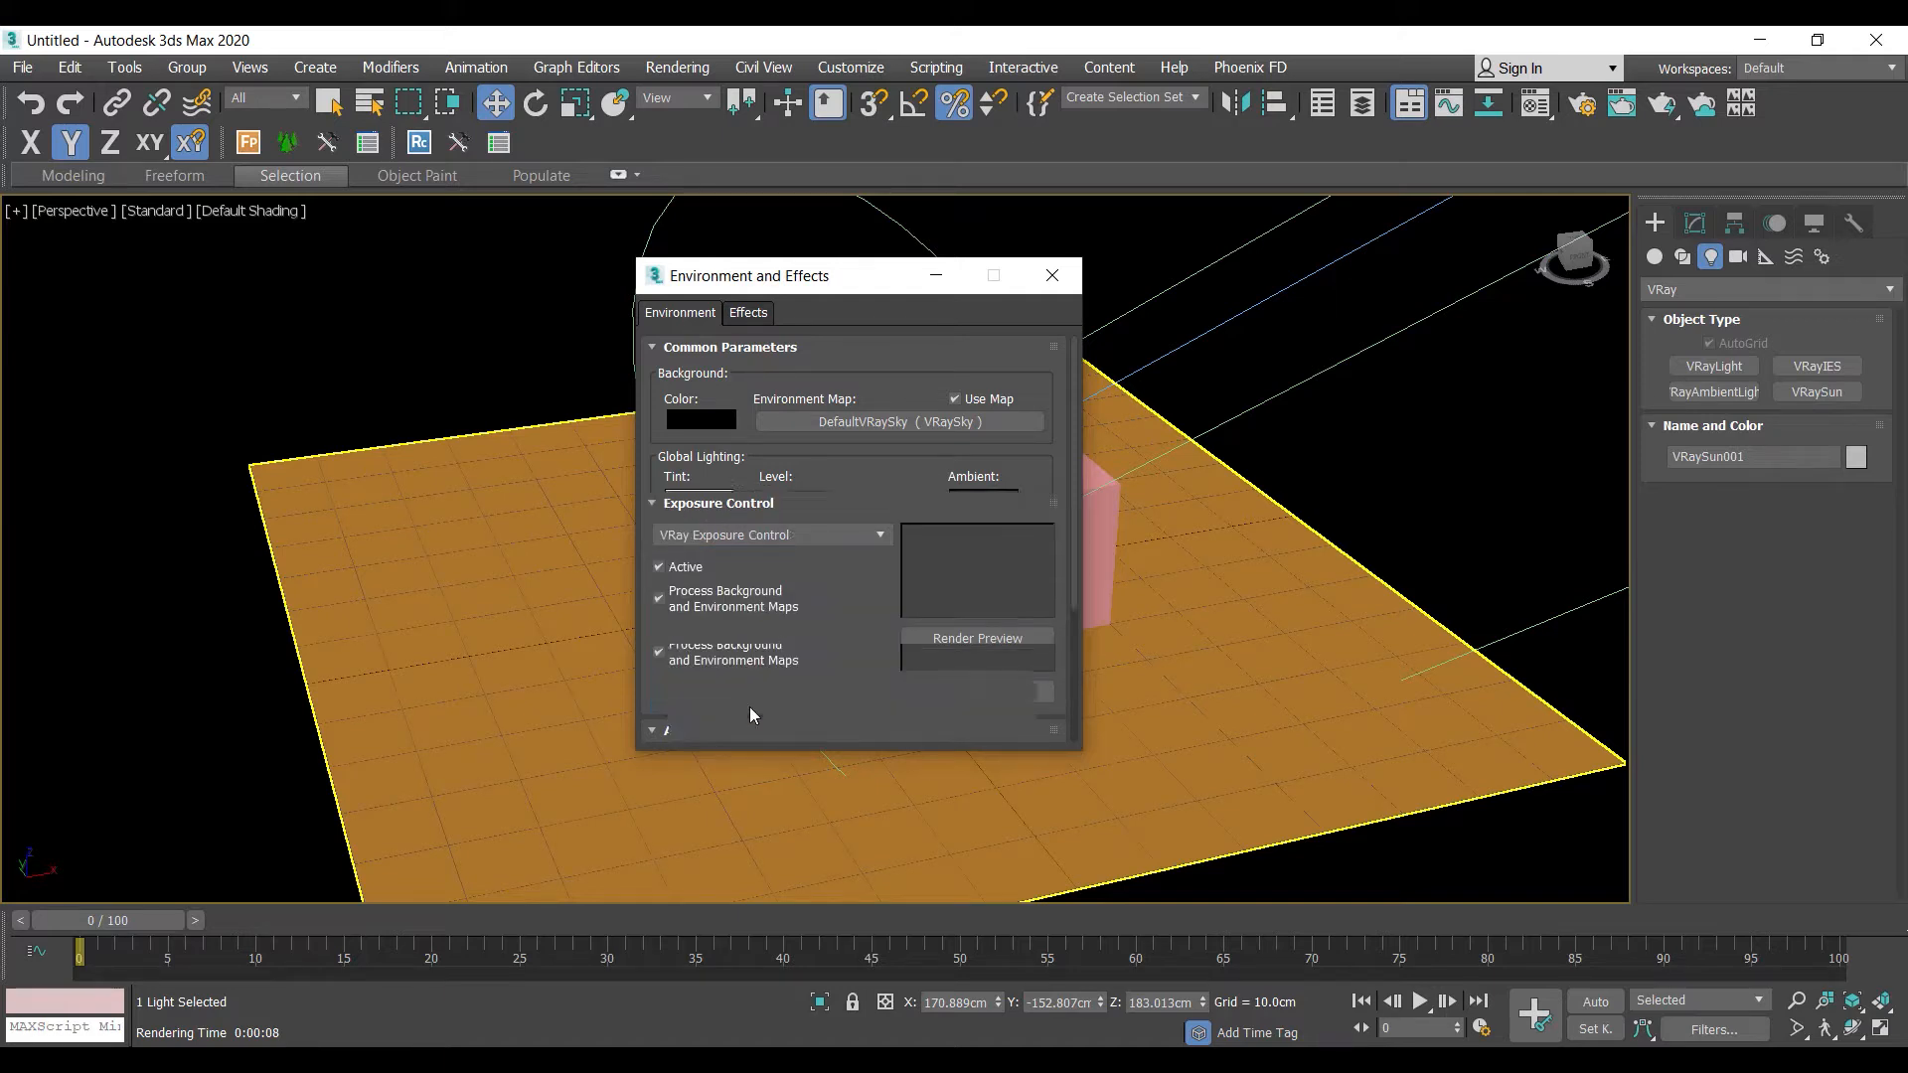
left_click_drag(834, 626, 832, 283)
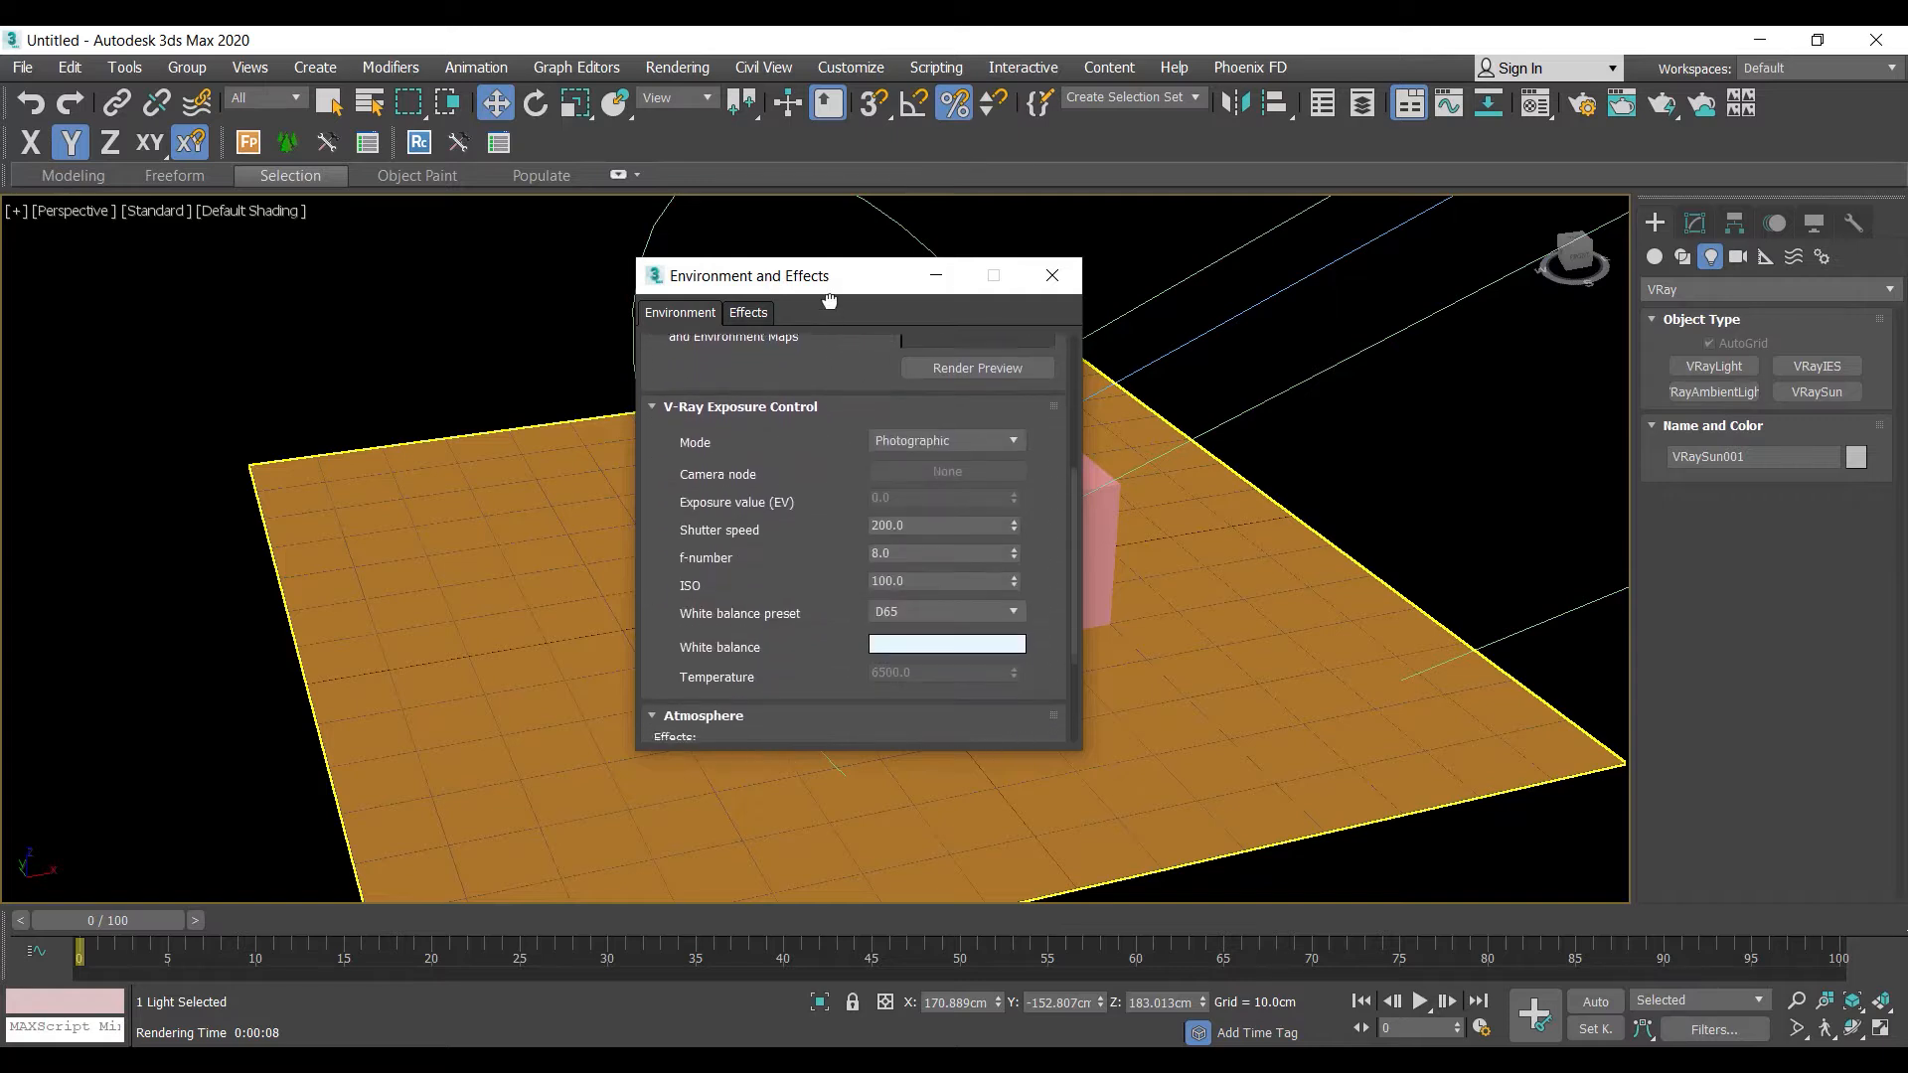
left_click(897, 443)
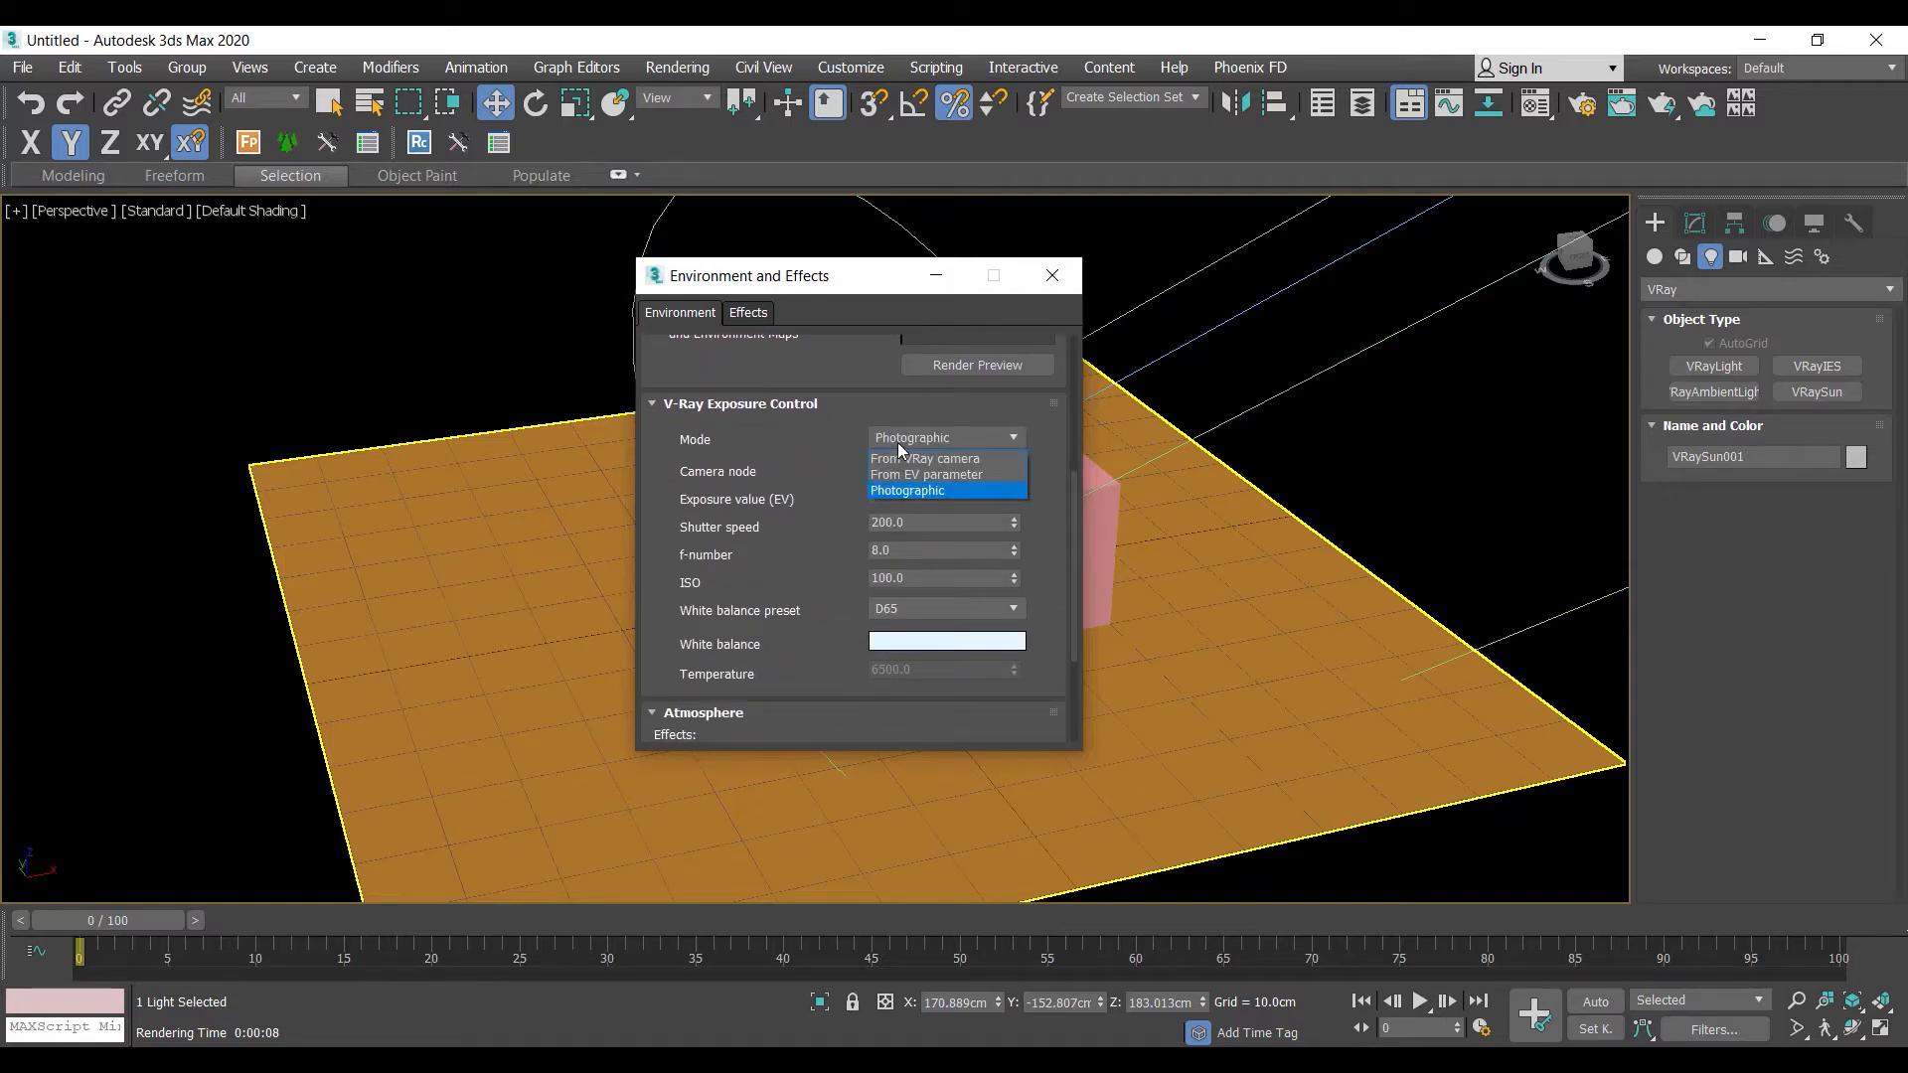
left_click(909, 491)
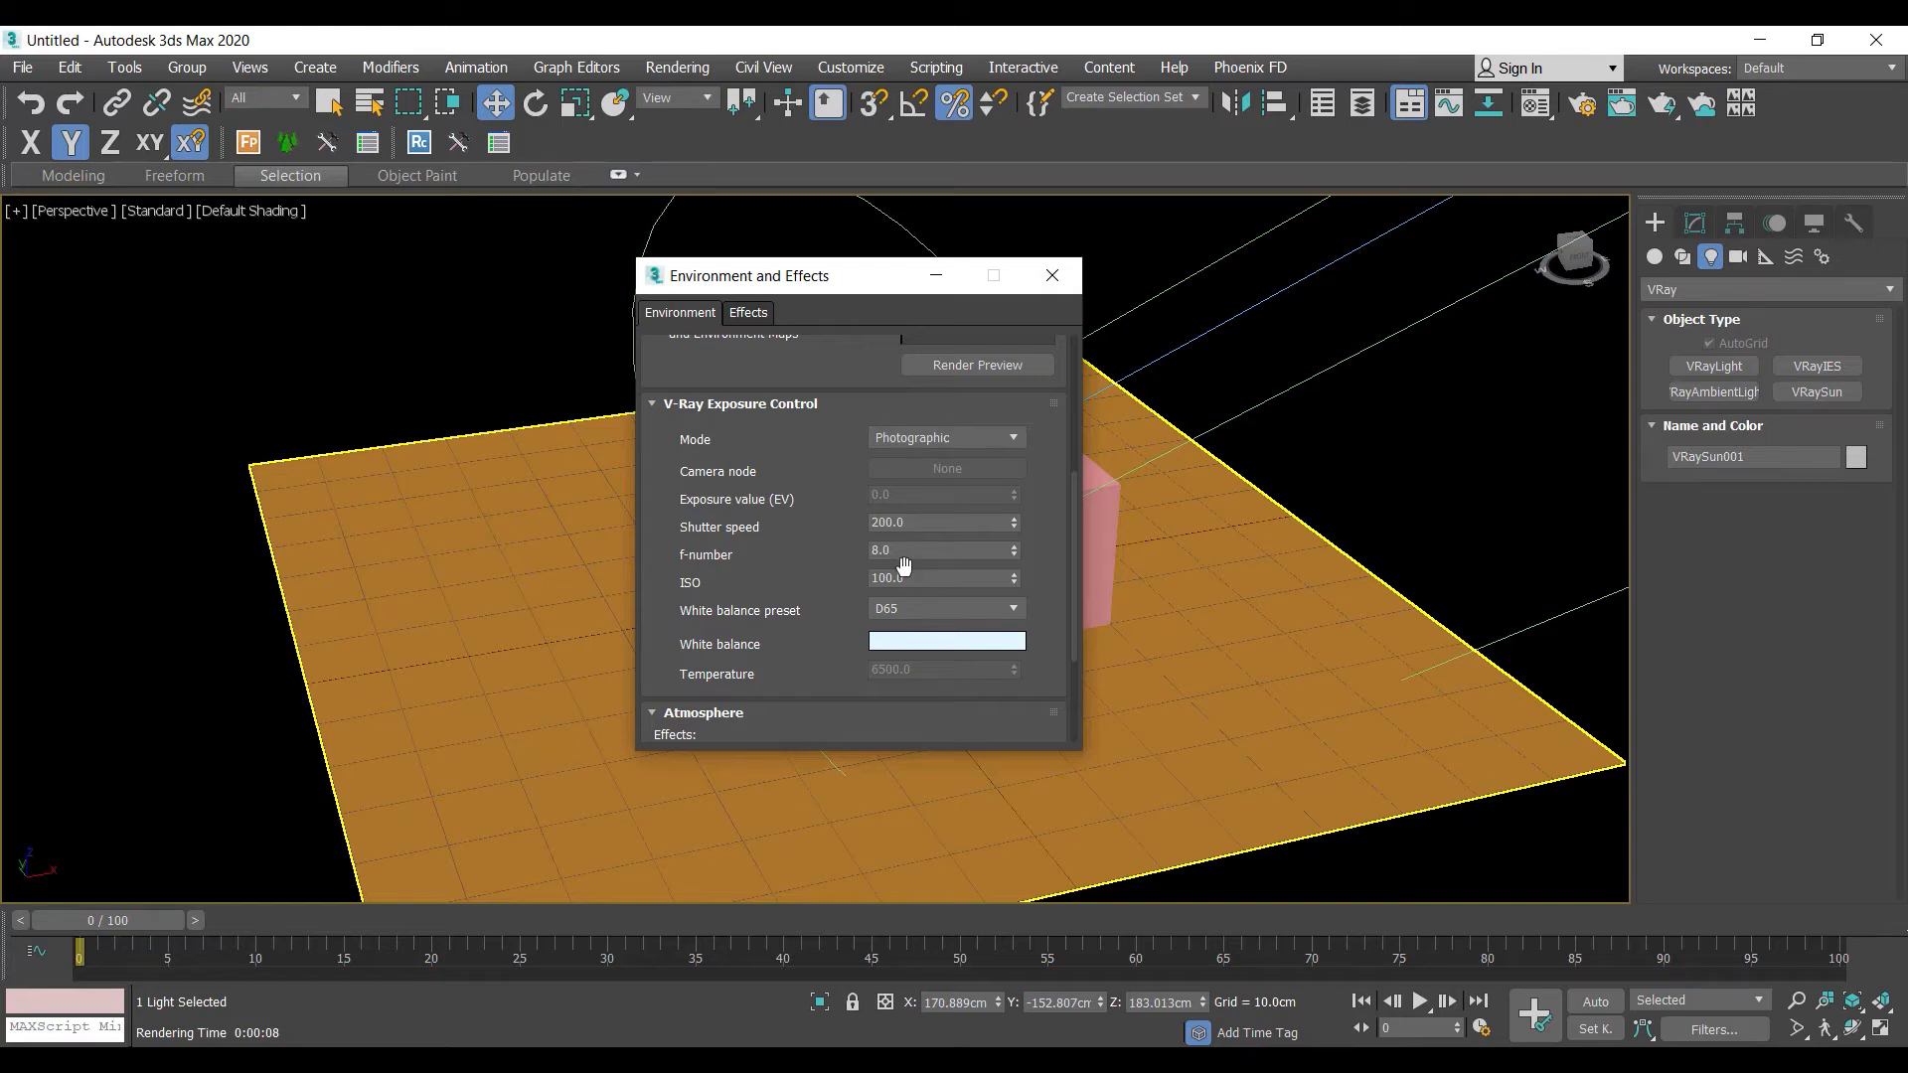
Test-render the scene with the V-Ray exposure control, keeping the environment settings beside the rendered image
left_click_drag(887, 289, 347, 229)
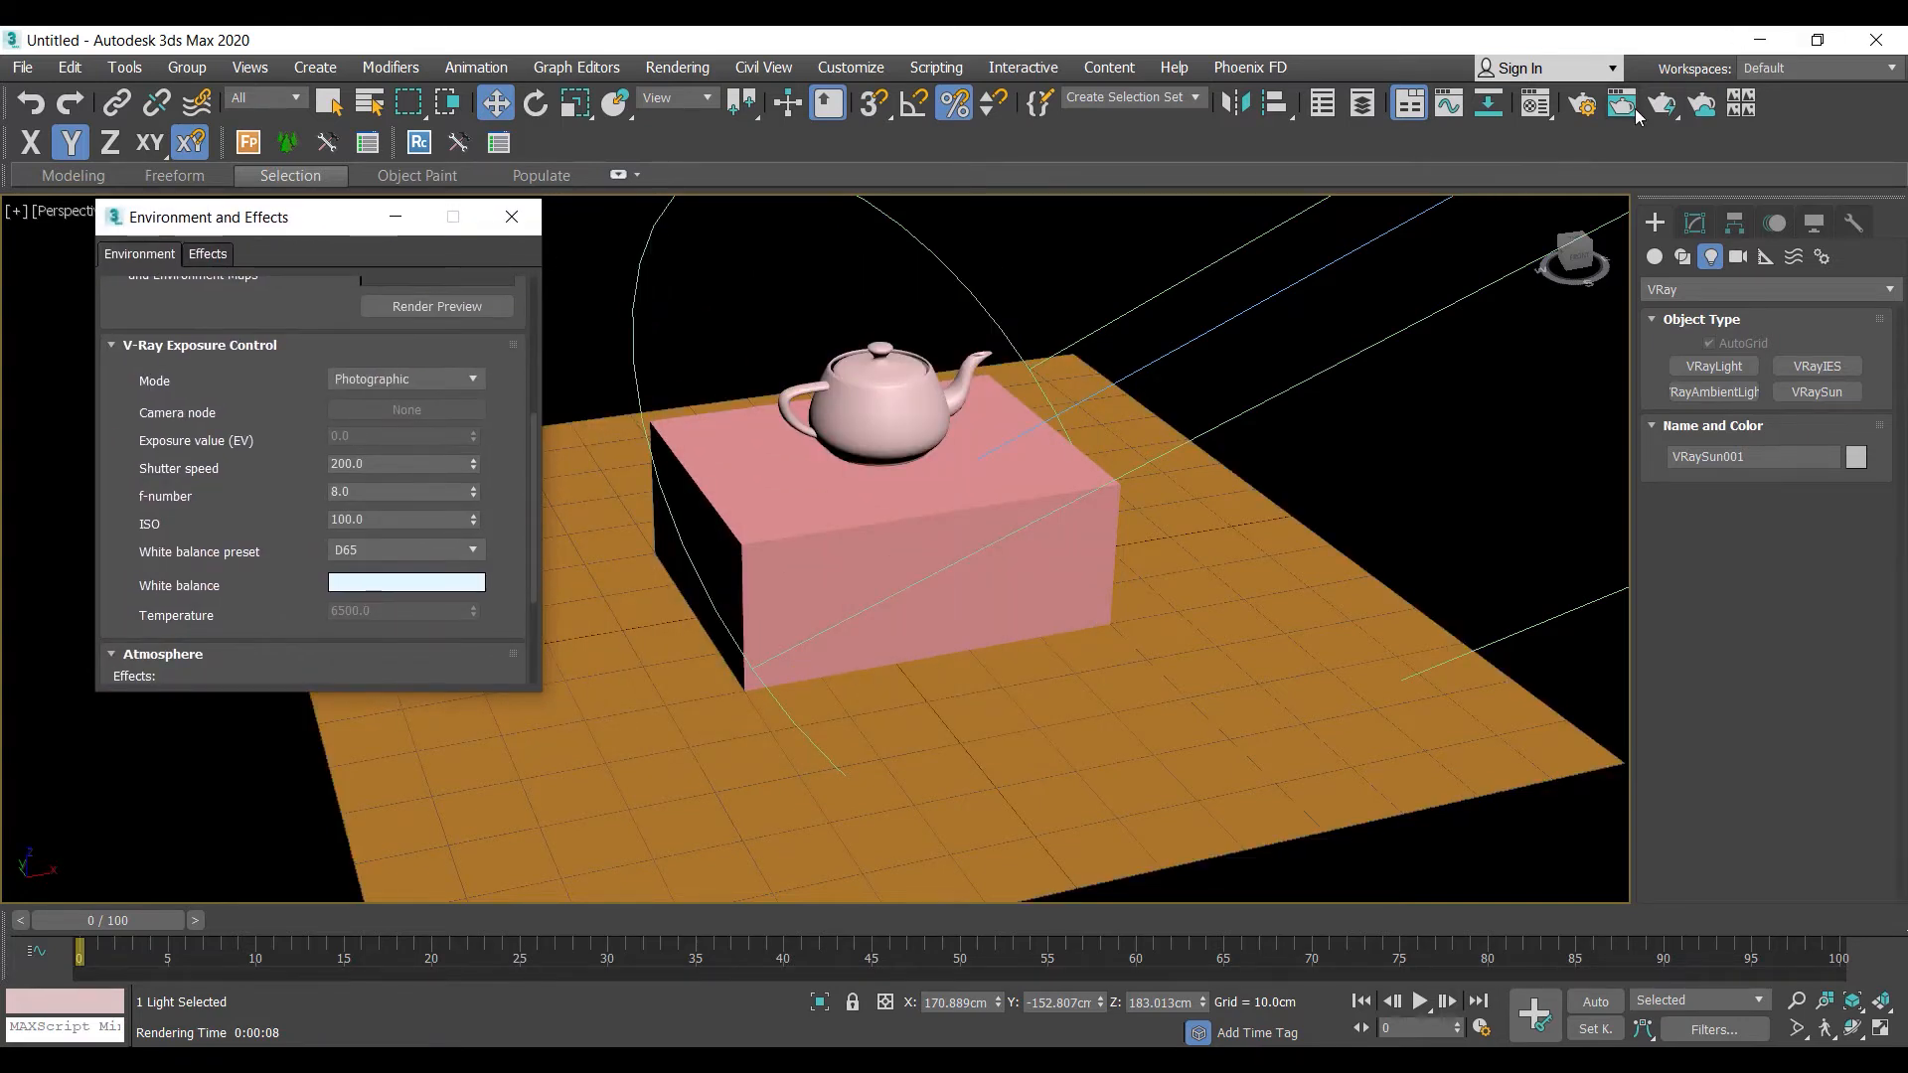
left_click(1661, 103)
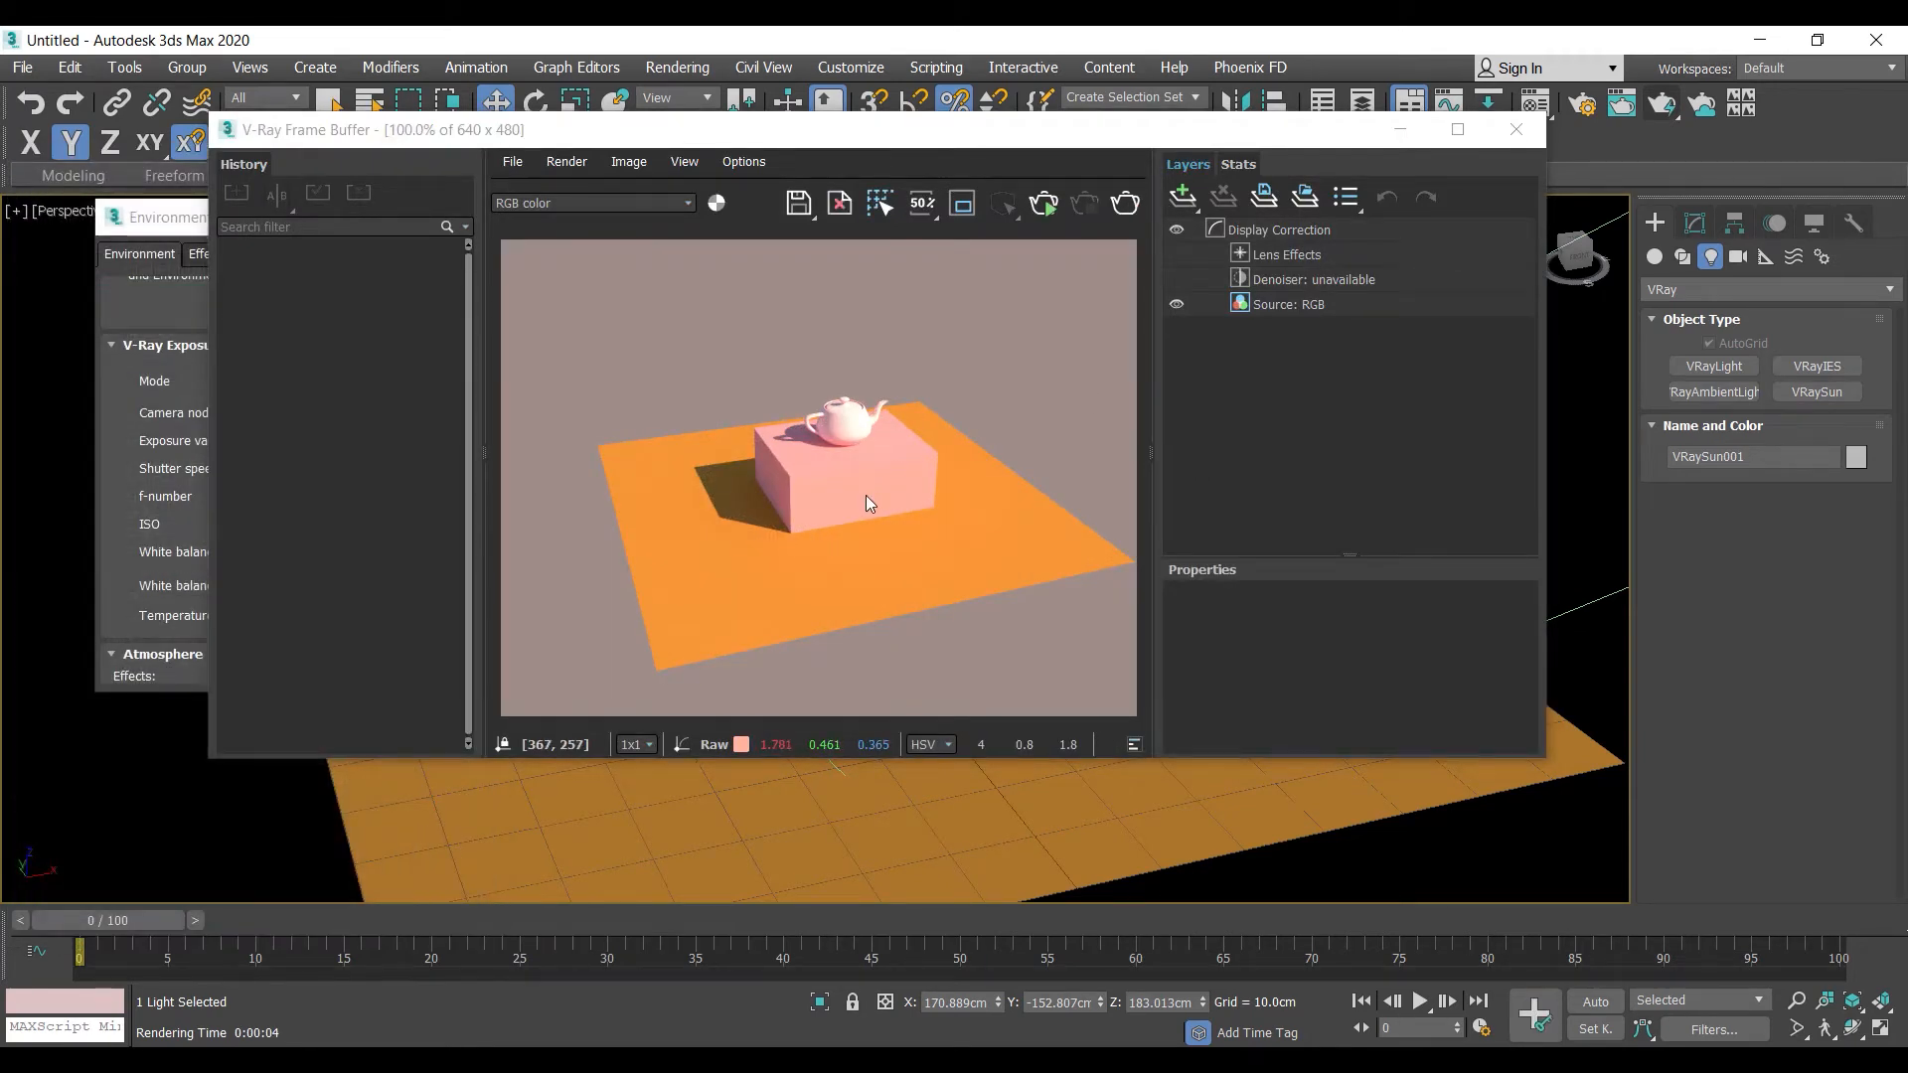
left_click_drag(176, 214, 115, 232)
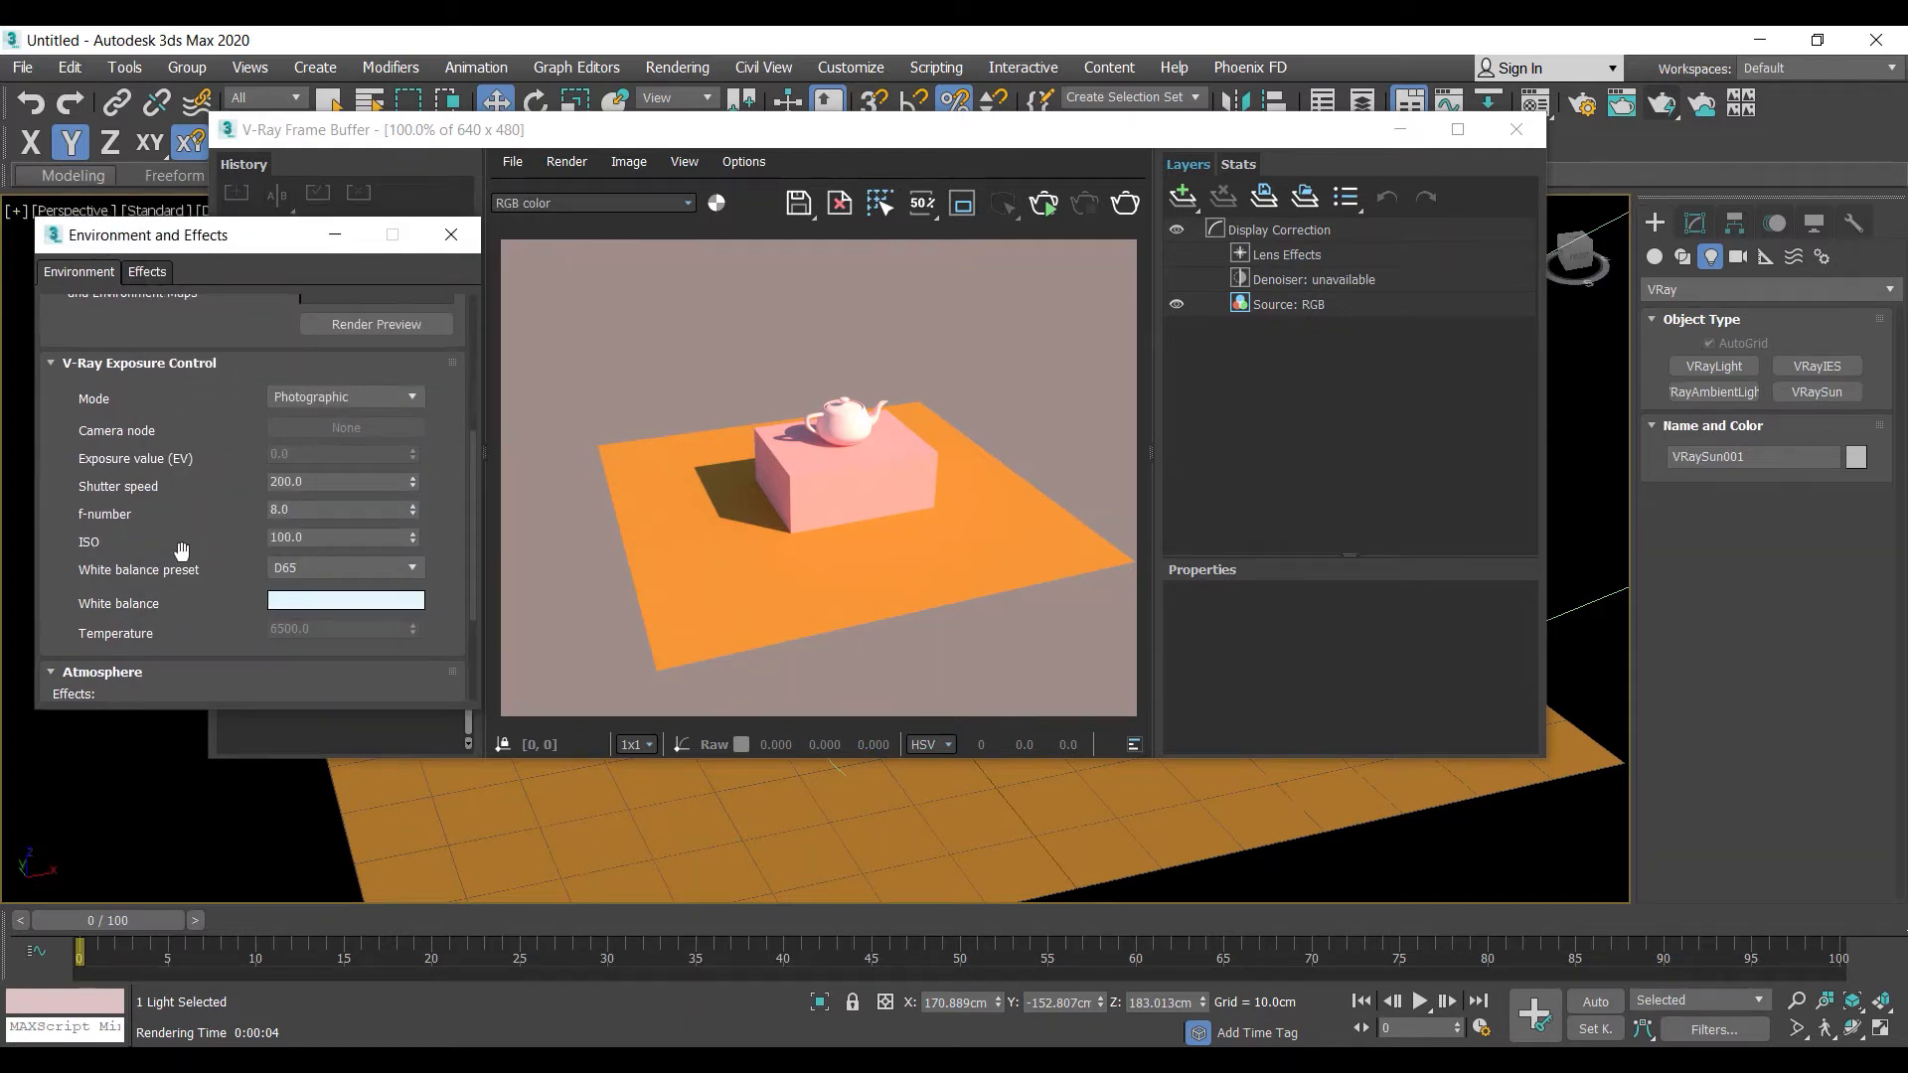
Set the exposure ISO to 500 and start an interactive render
double_click(328, 538)
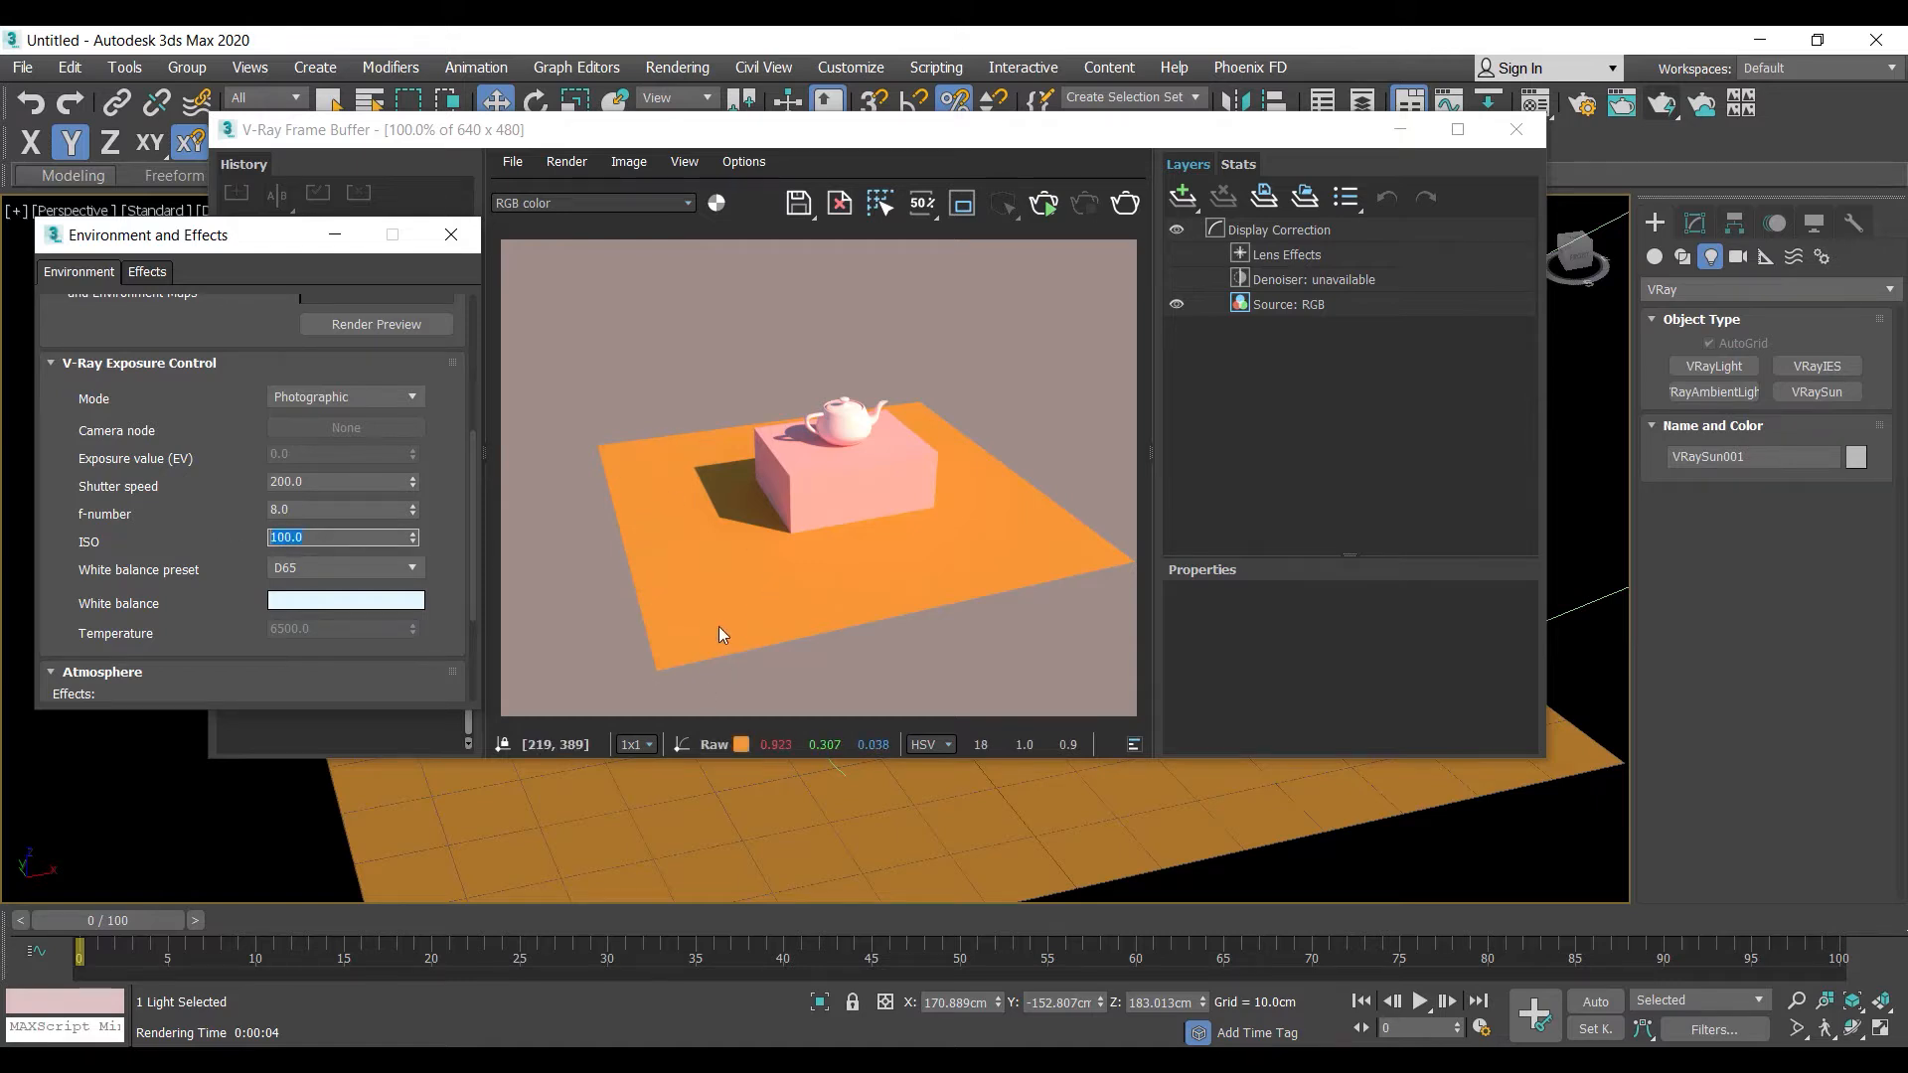
type("500")
key("Return")
left_click(1044, 204)
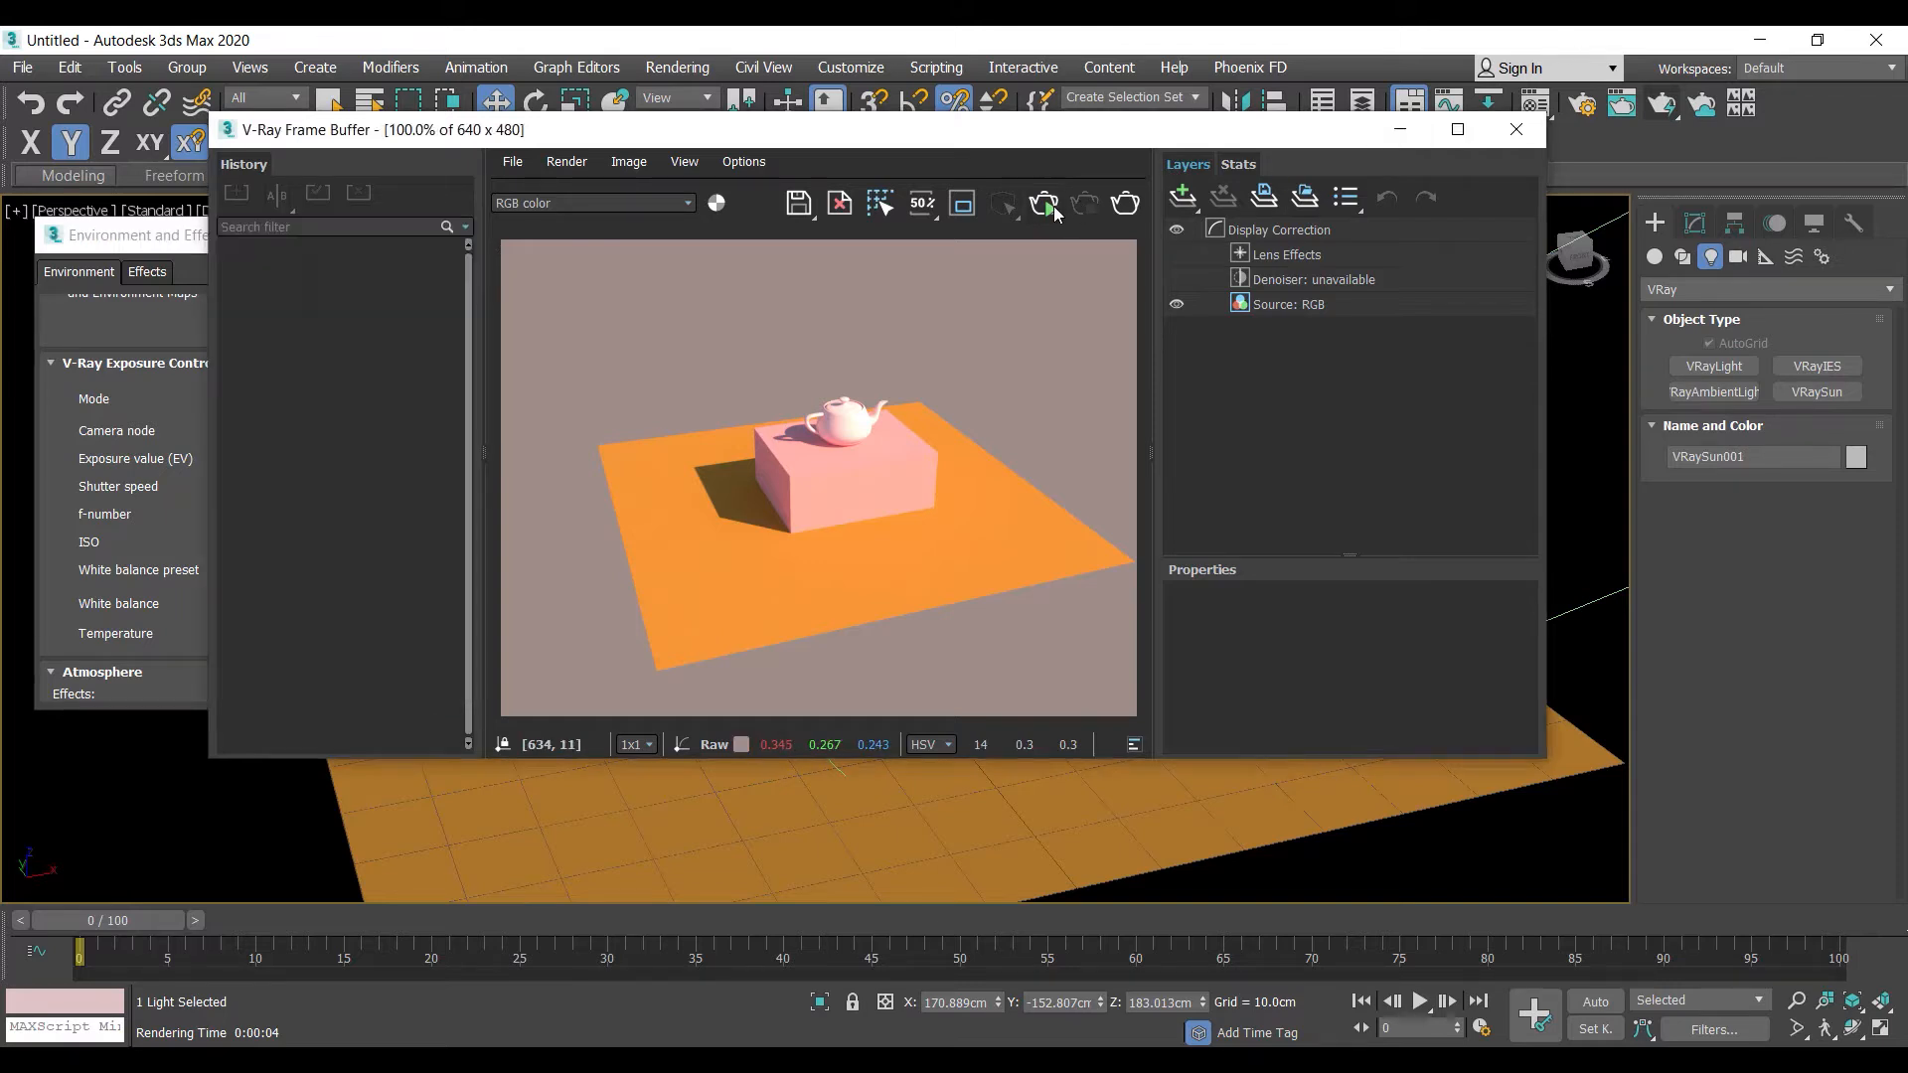
Try ISO values of 20, 500, 200 and 300 in the exposure control while the interactive render updates
left_click(92, 240)
left_click_drag(314, 537, 150, 524)
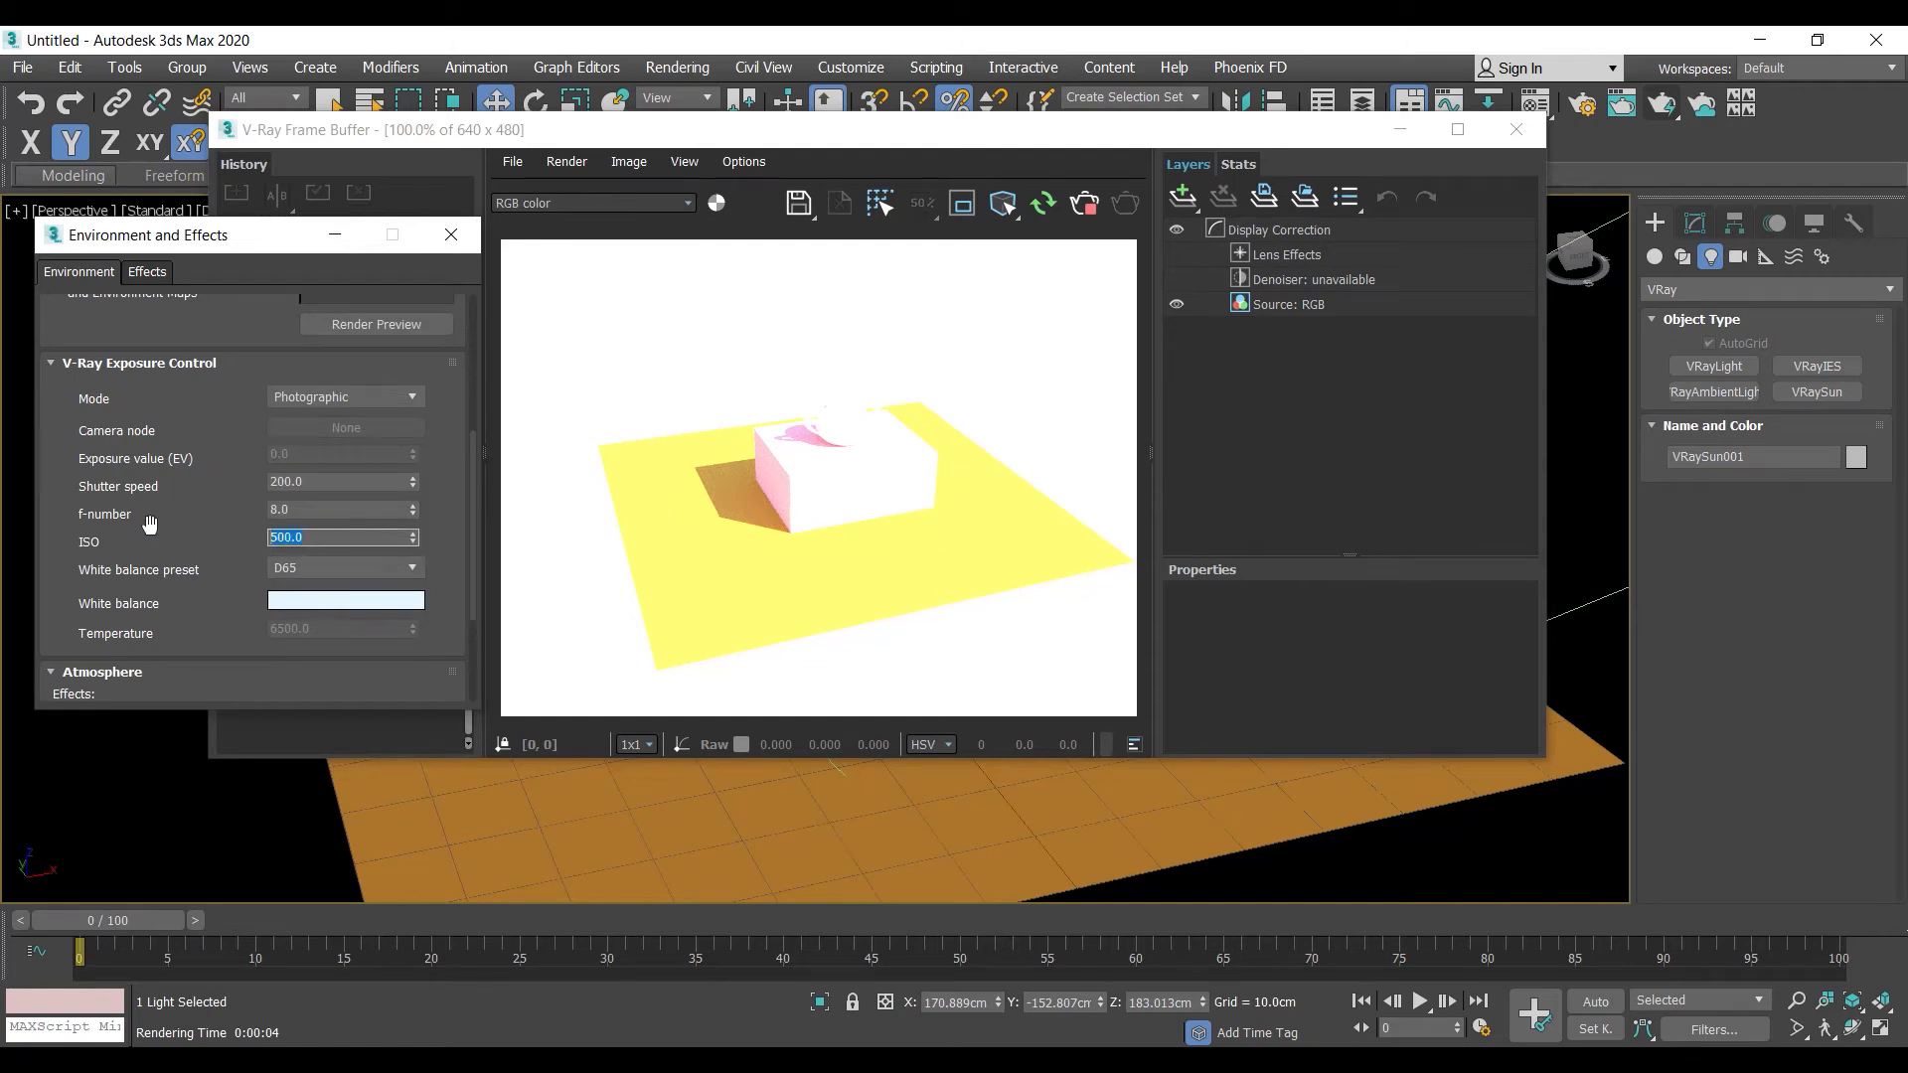
type("20")
key("Return")
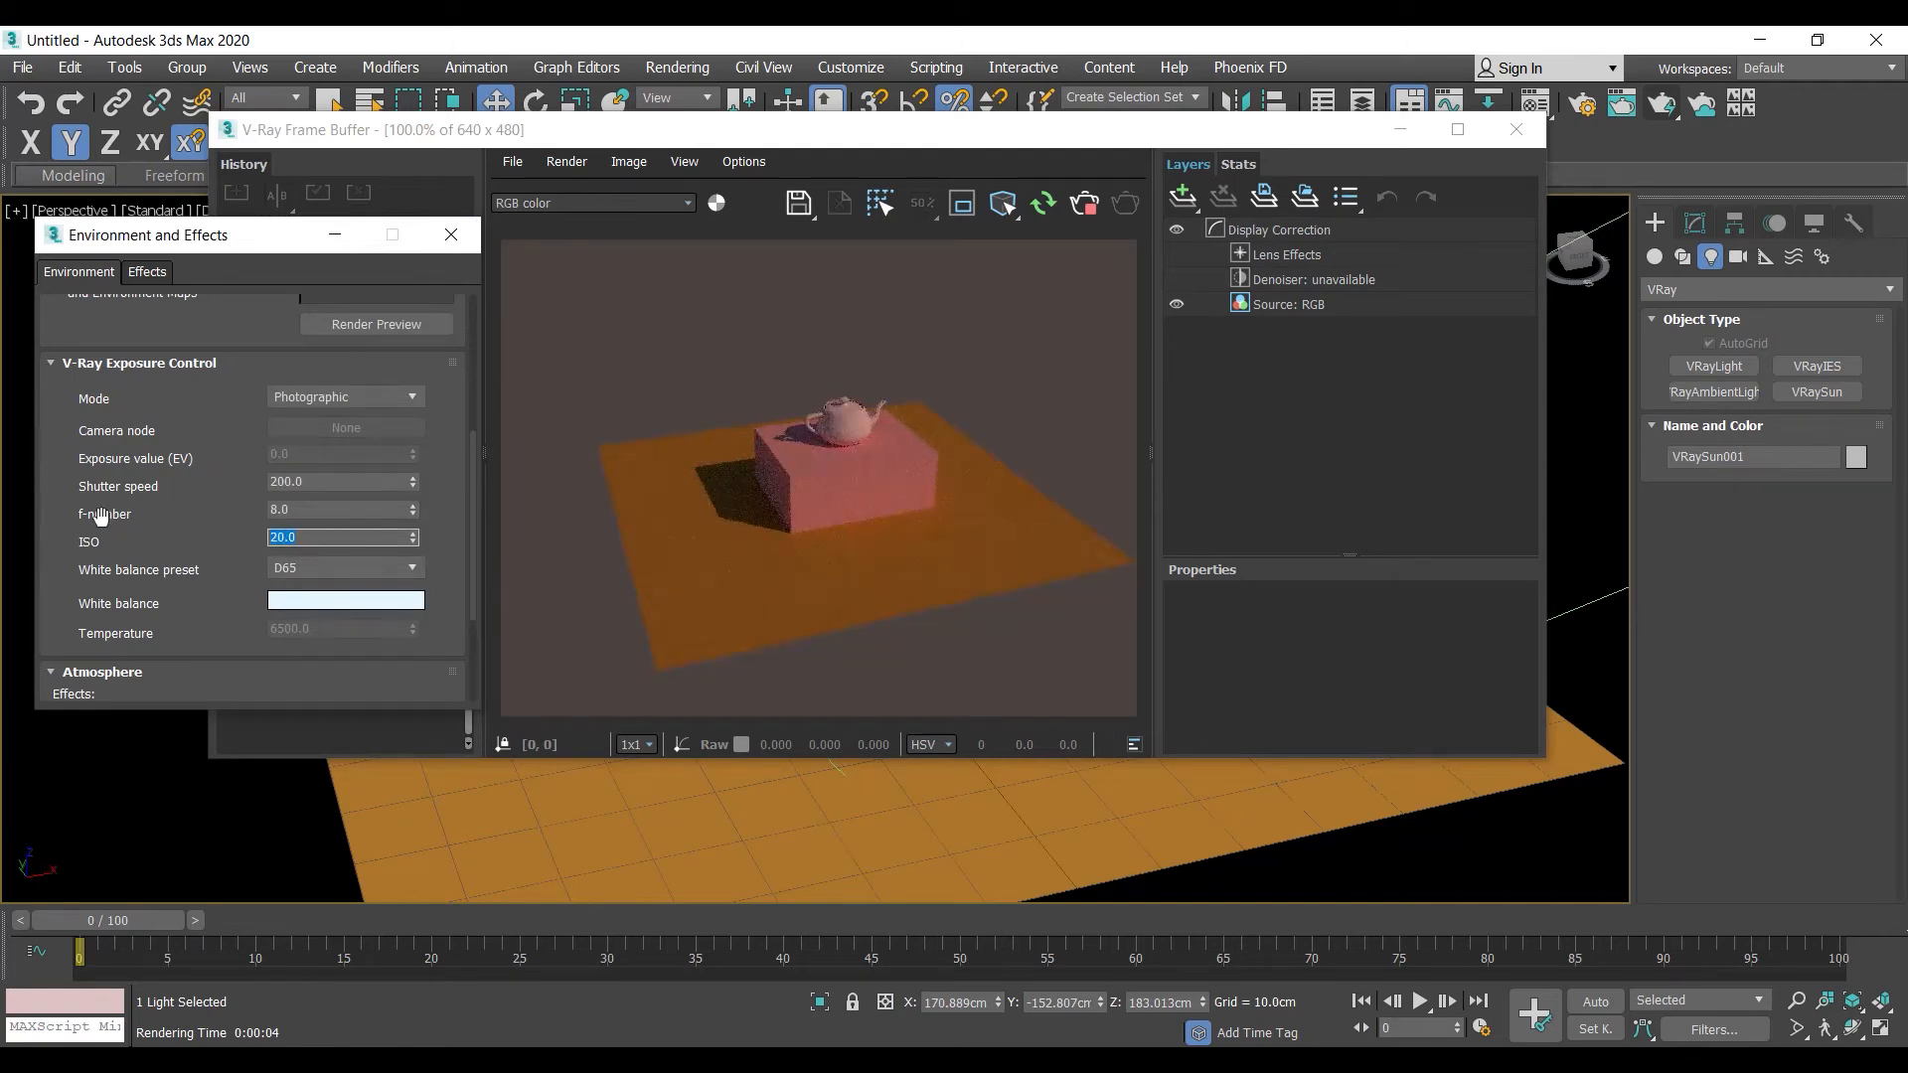
type("500")
key("Return")
type("200")
key("Return")
type("300")
key("Return")
Set the exposure ISO to 100, and close the environment settings and frame buffer
type("100")
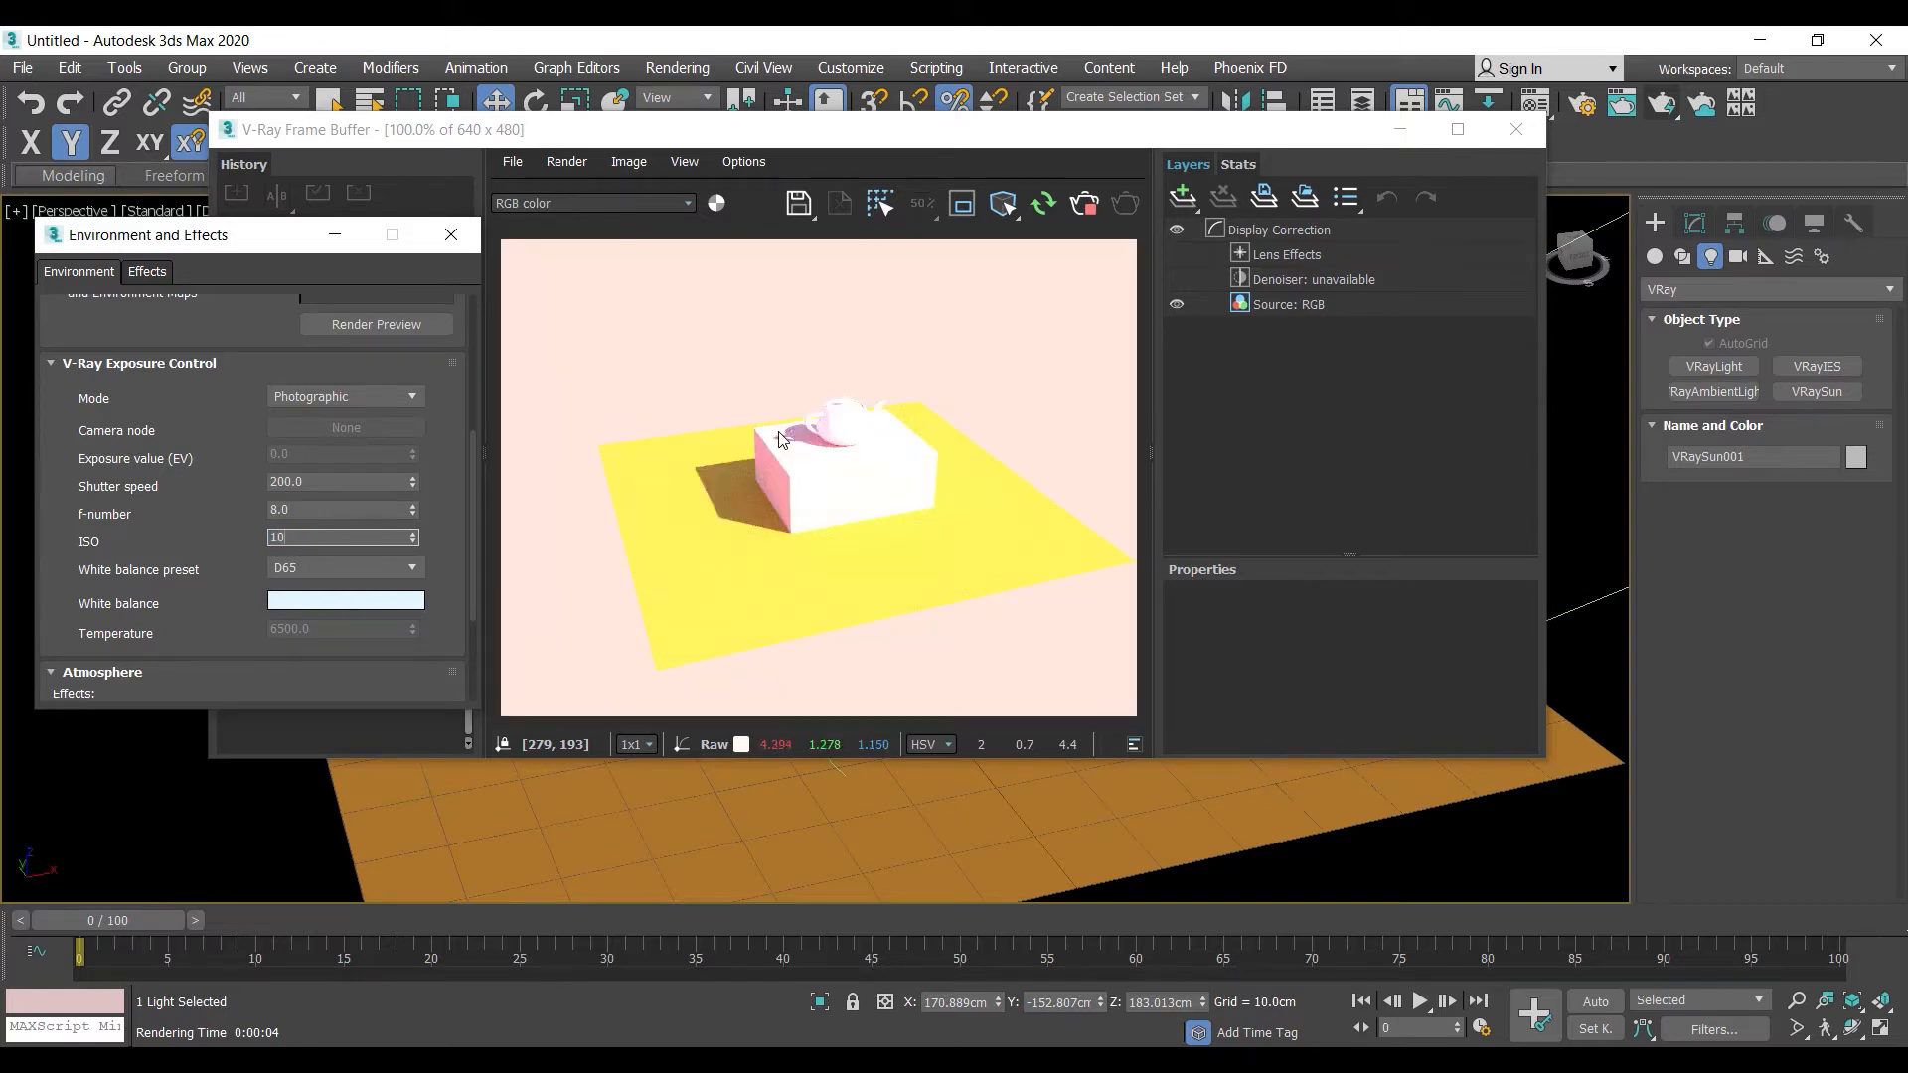
key("Return")
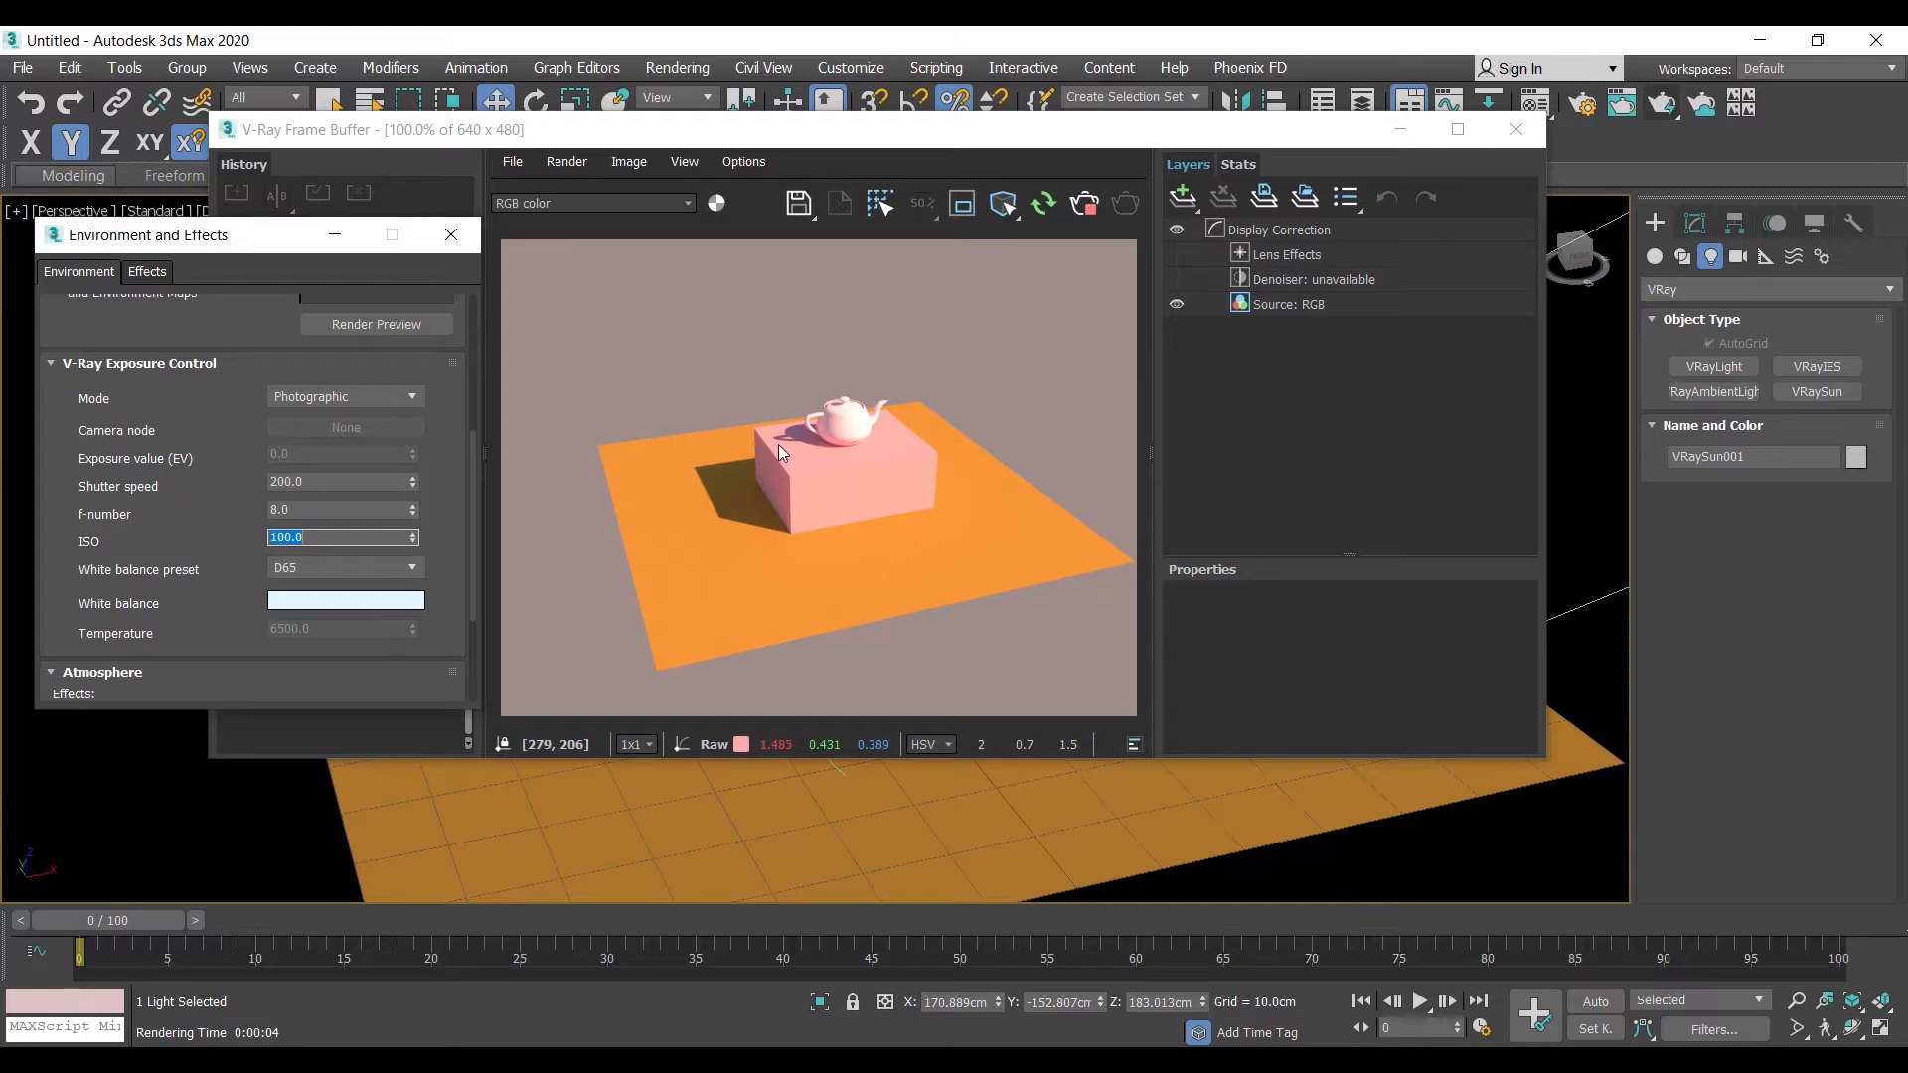
left_click(451, 236)
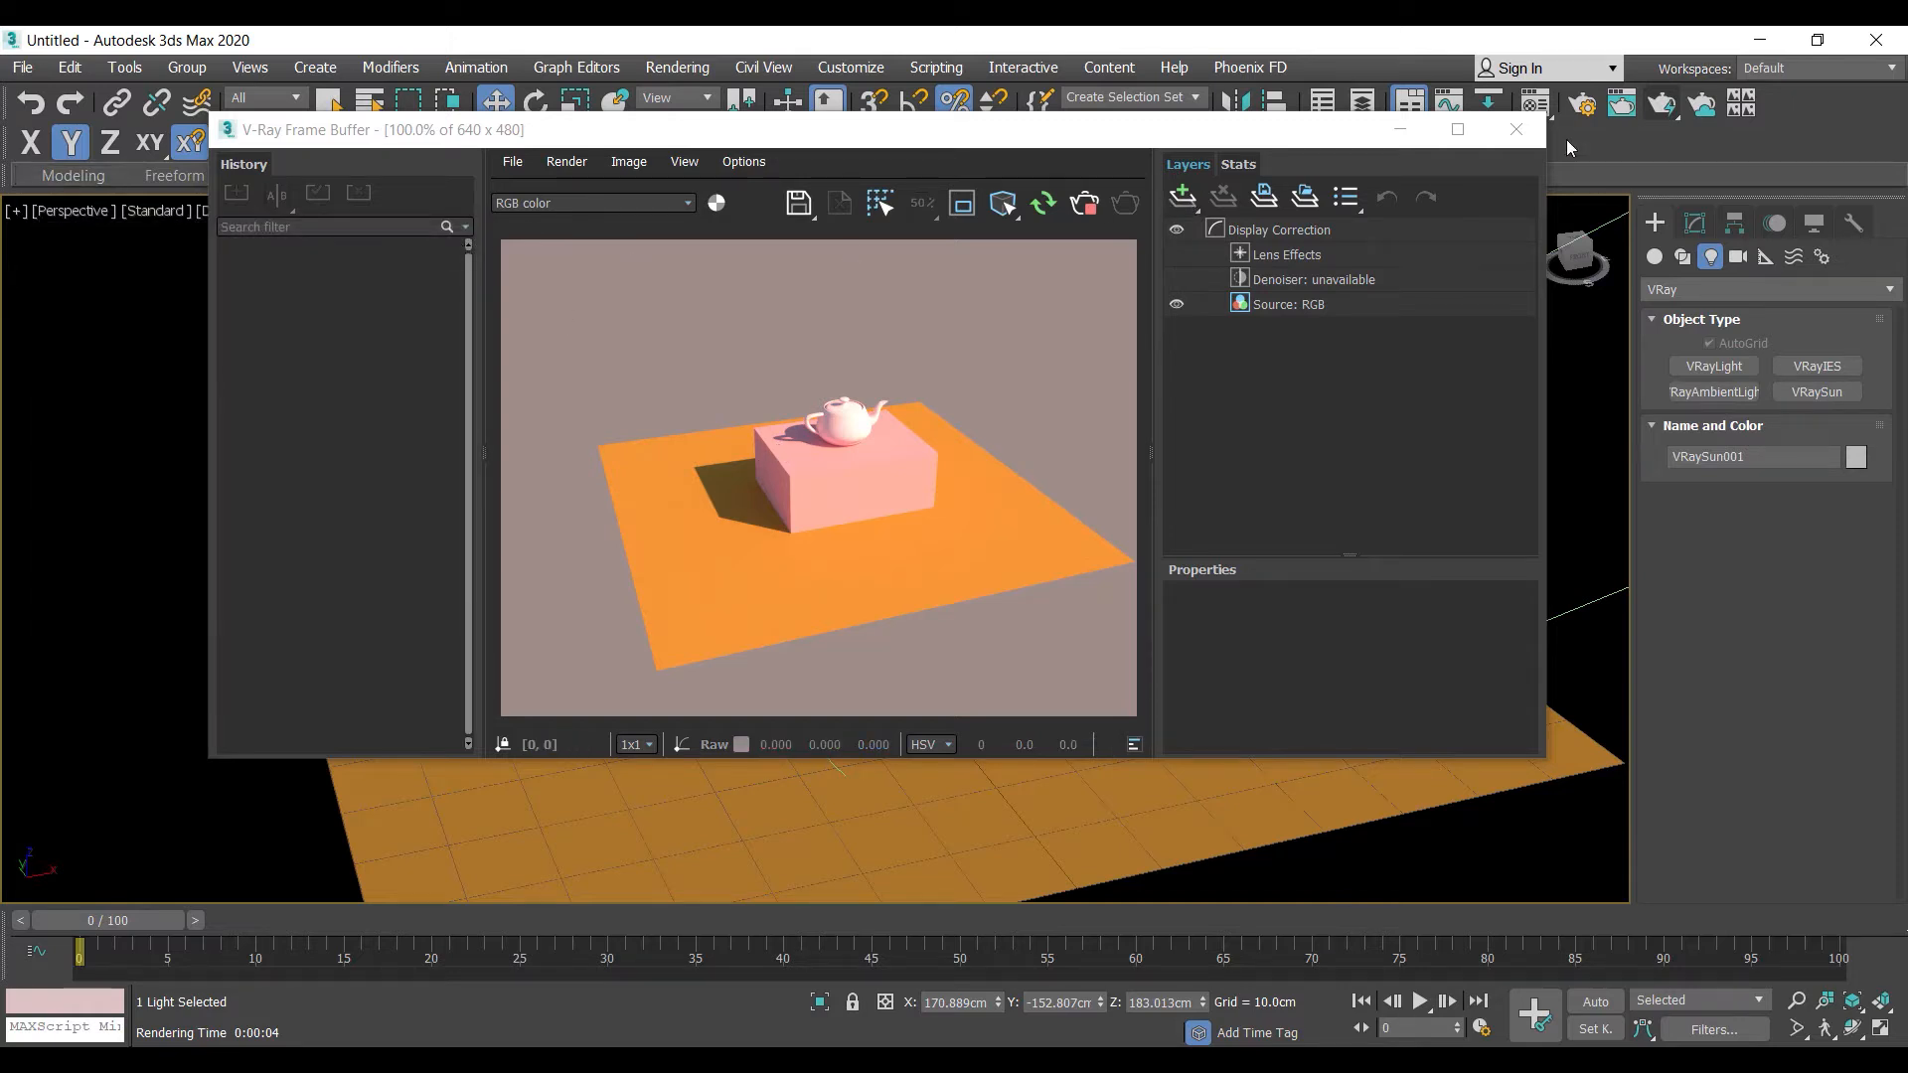
left_click(1515, 129)
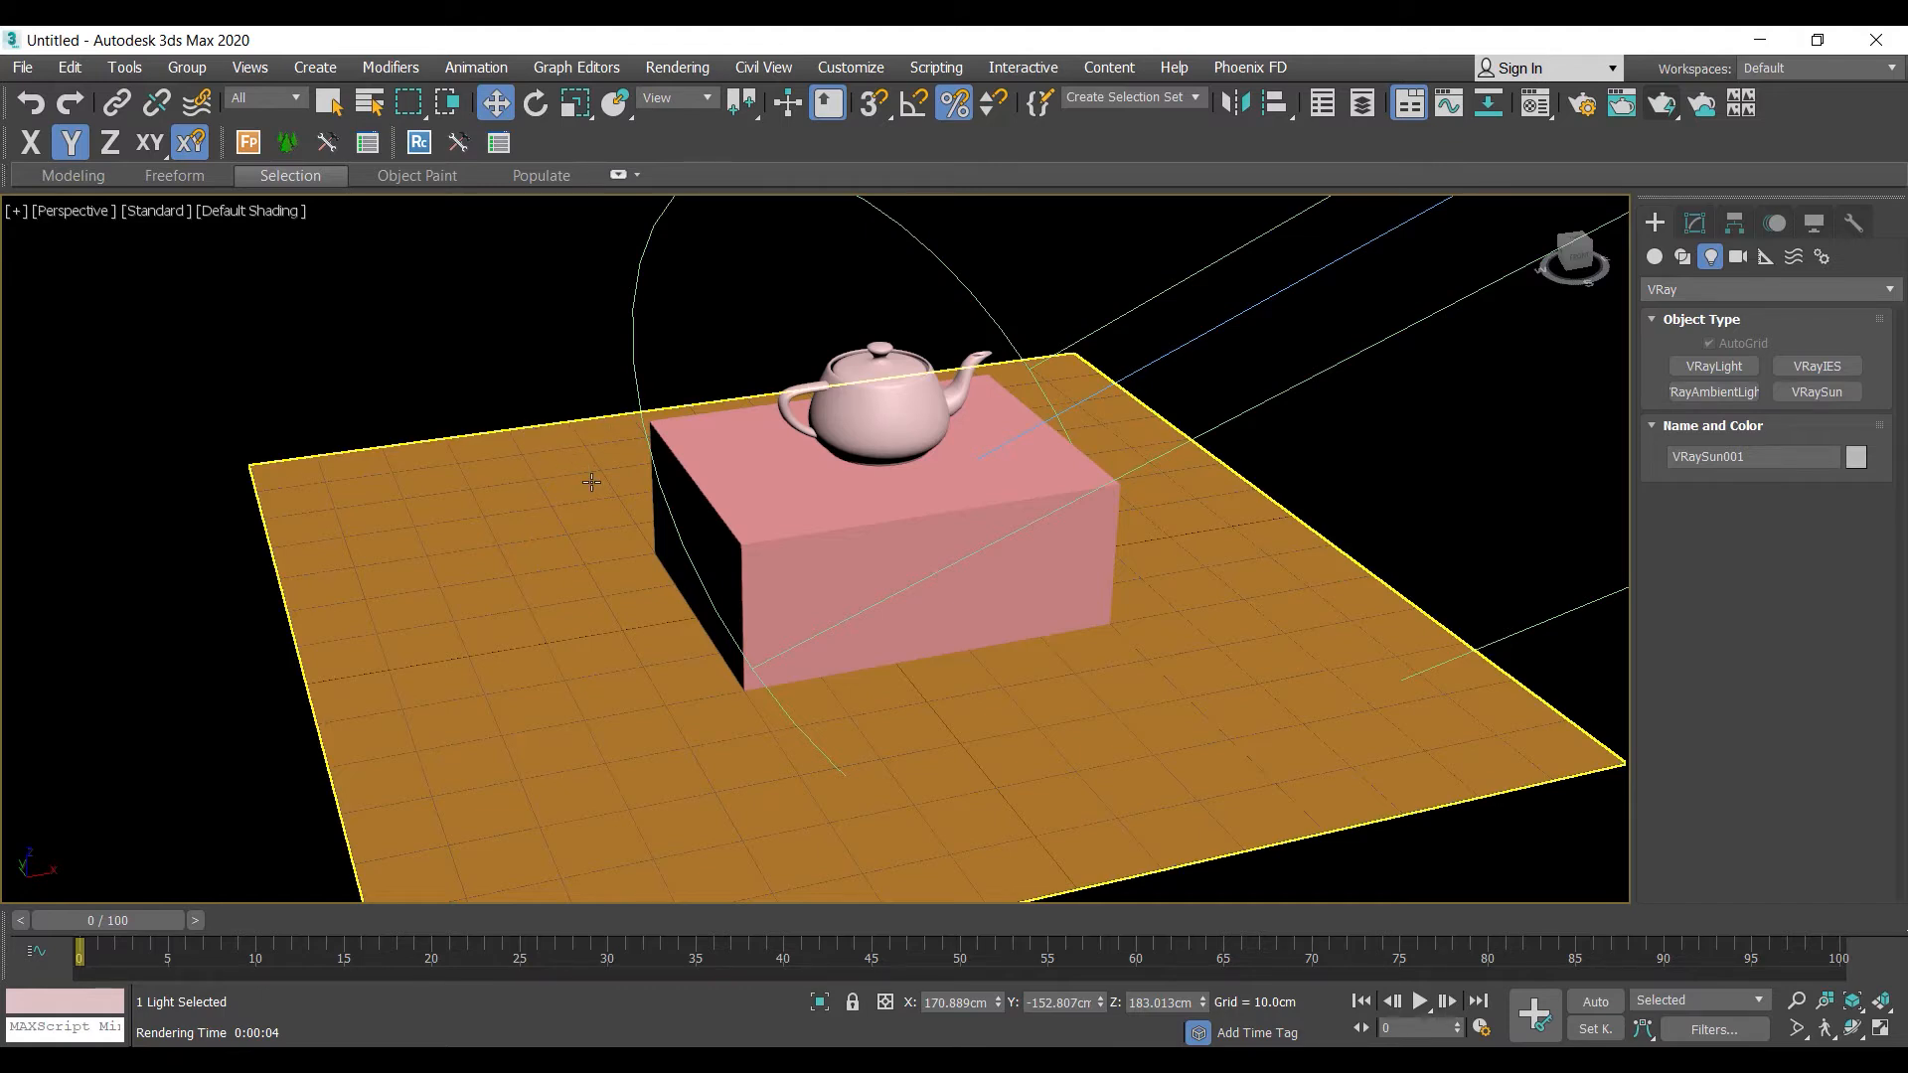
Start an interactive render of the teapot from a corner-on Perspective angle, with the frame buffer shifted aside
left_click(779, 630)
middle_click_drag(779, 630, 877, 568)
scroll(876, 568, "down", 5)
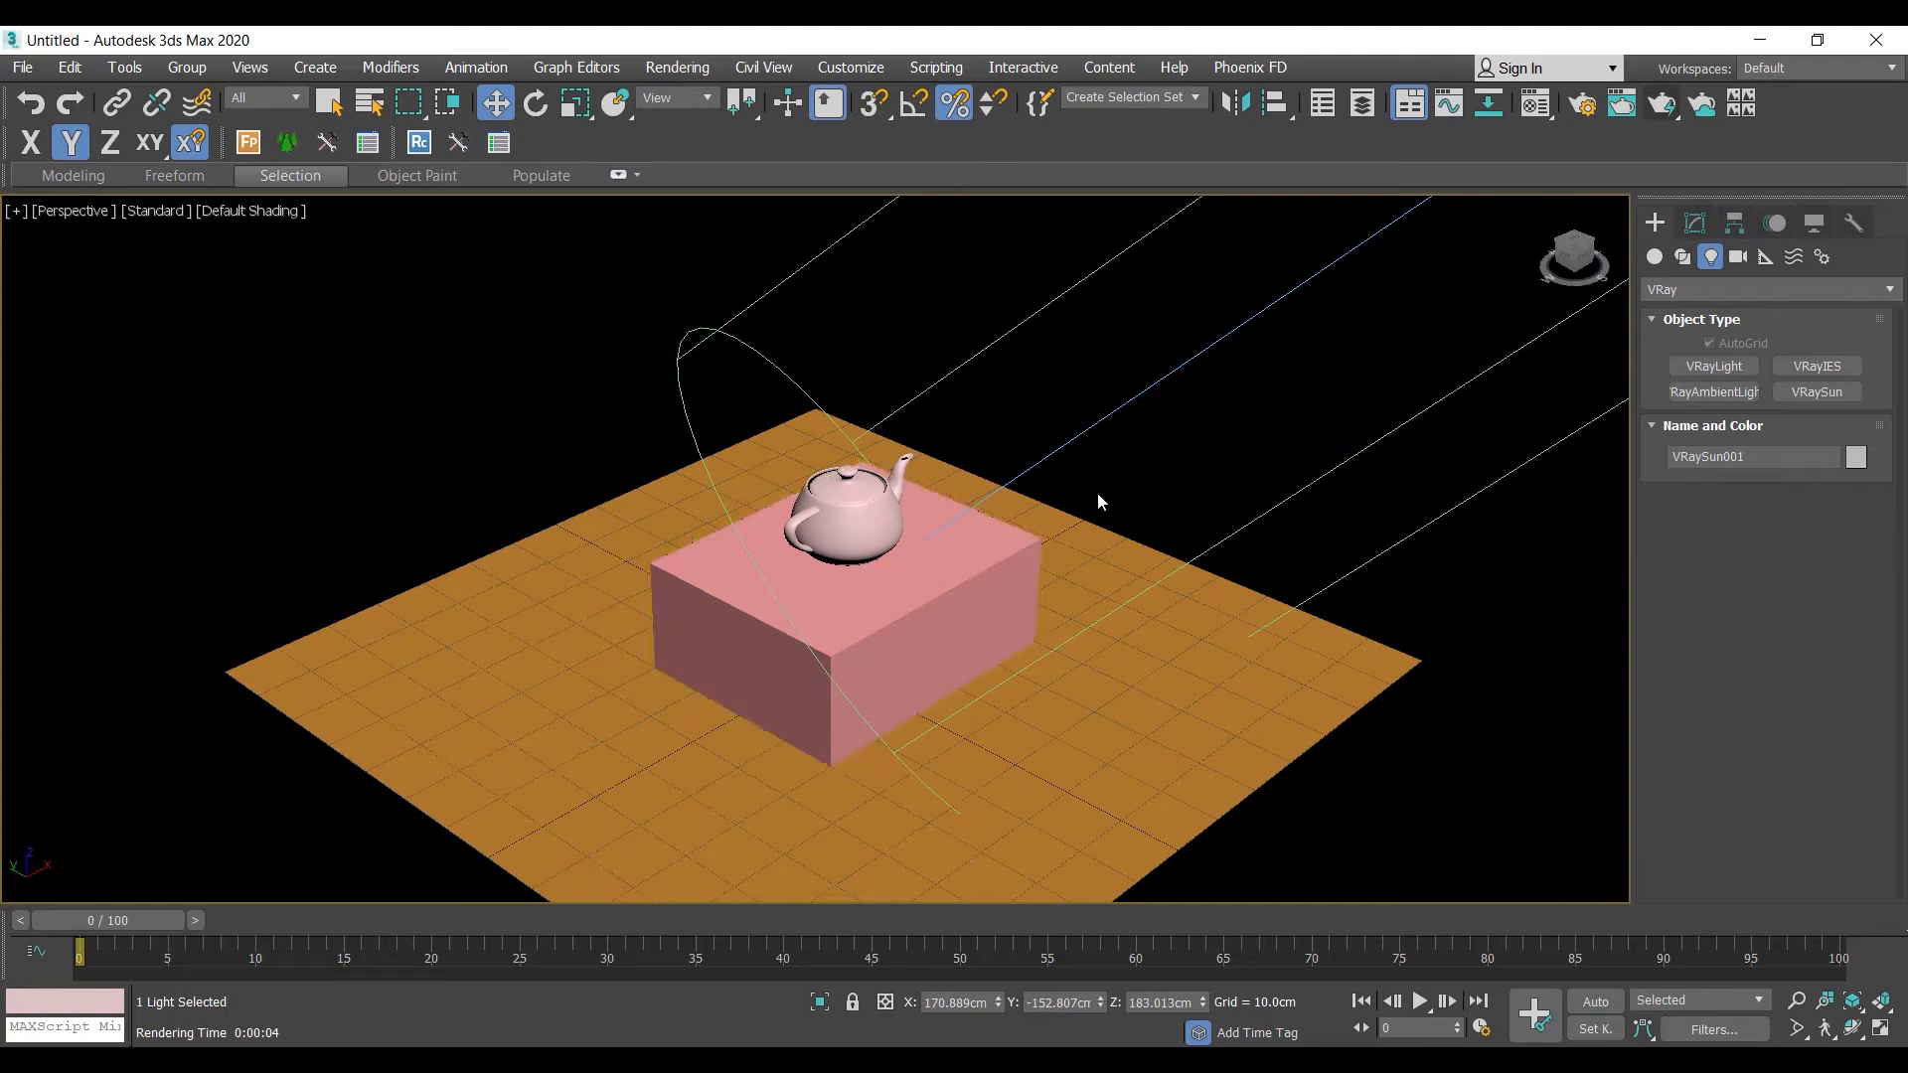
left_click(1661, 103)
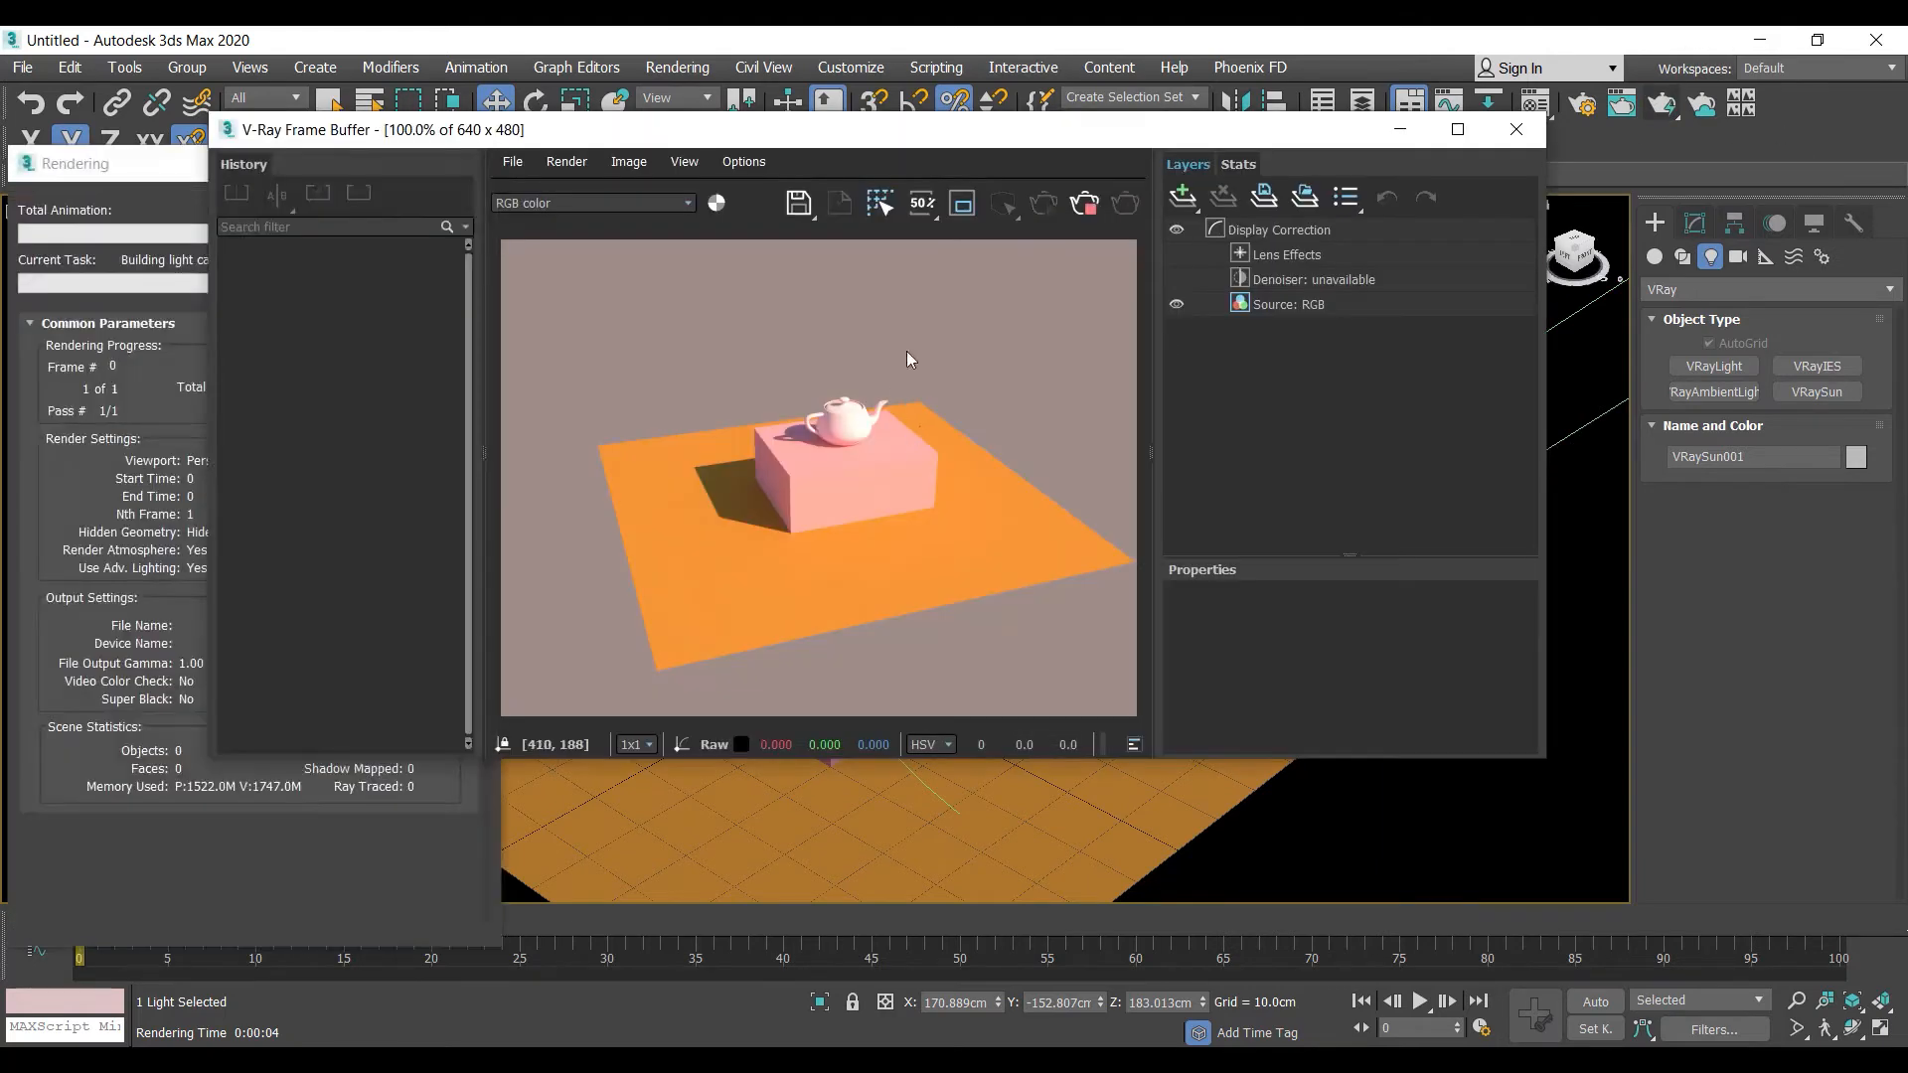
left_click(1043, 203)
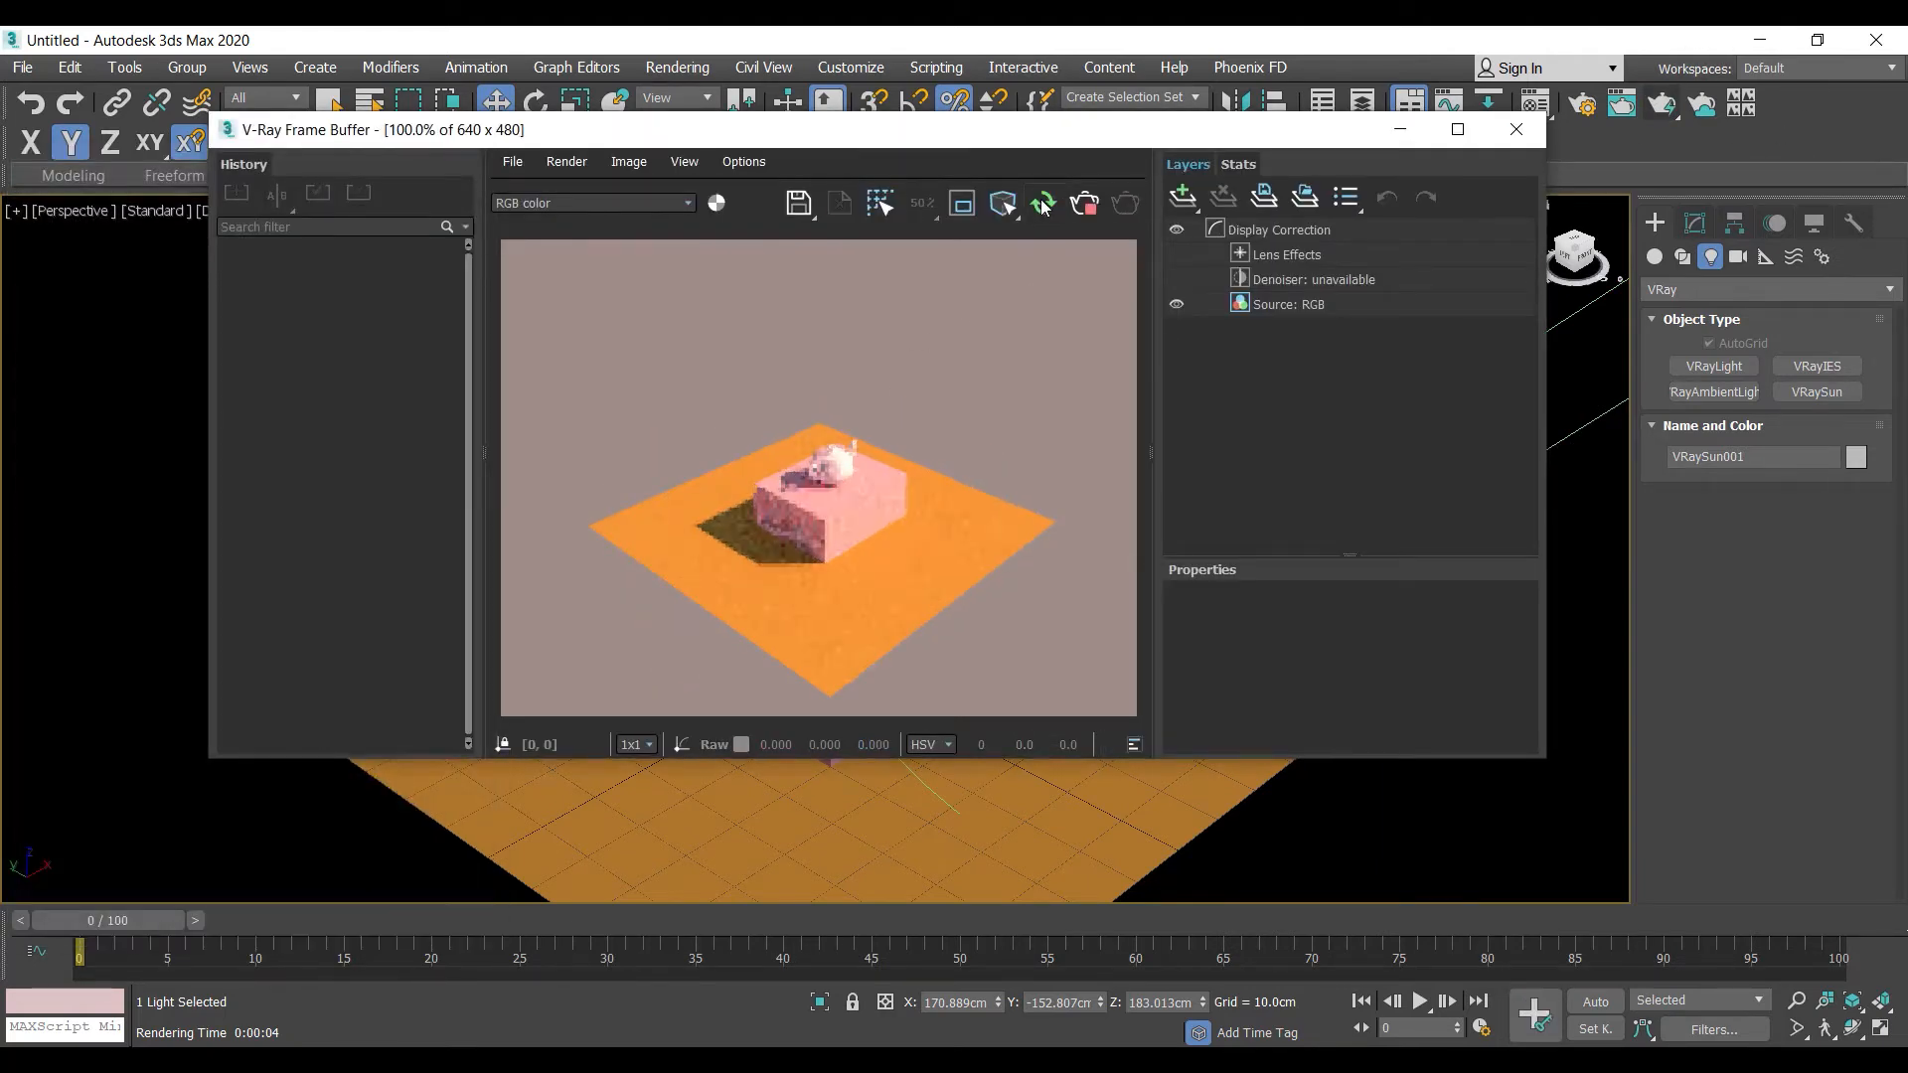
left_click_drag(1050, 141, 827, 128)
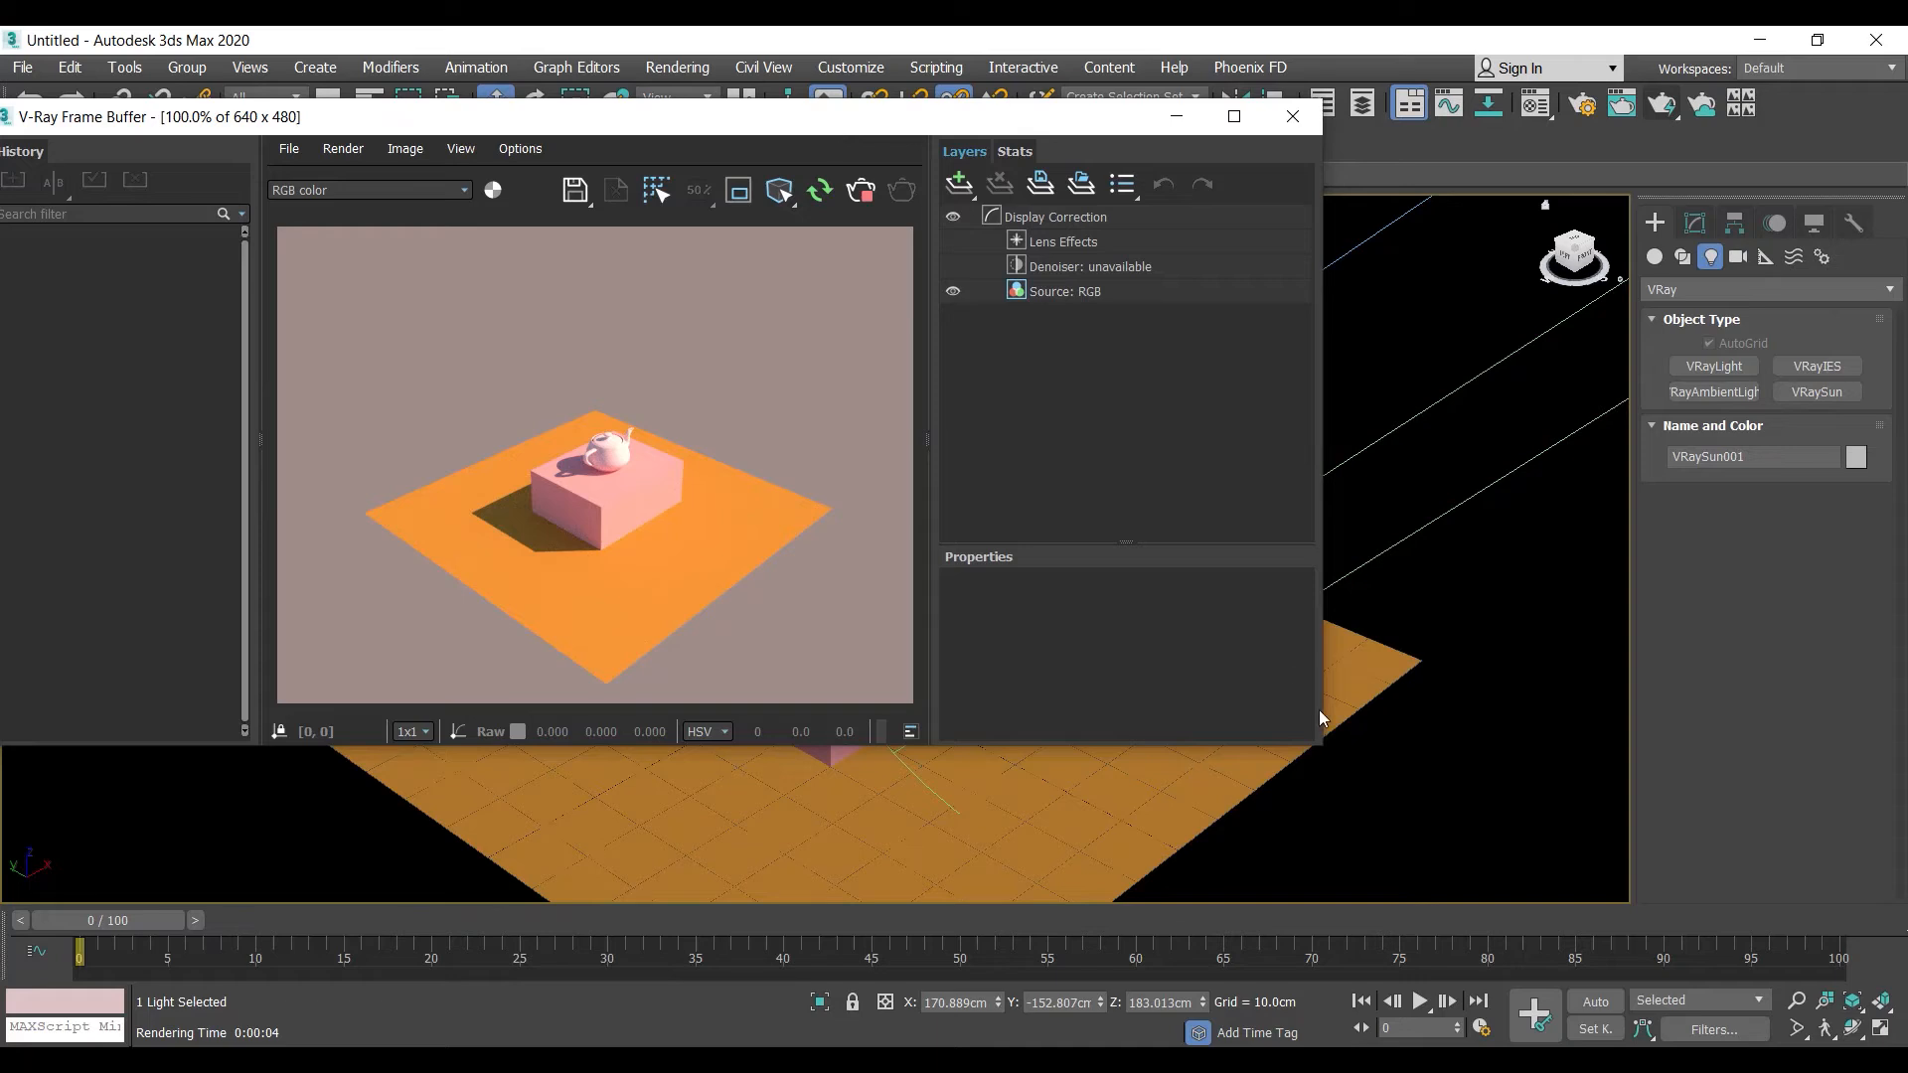
Select the VRaySun in the Front view and open its editable parameters beside the maximized Perspective view
middle_click(1413, 699)
key("alt+w")
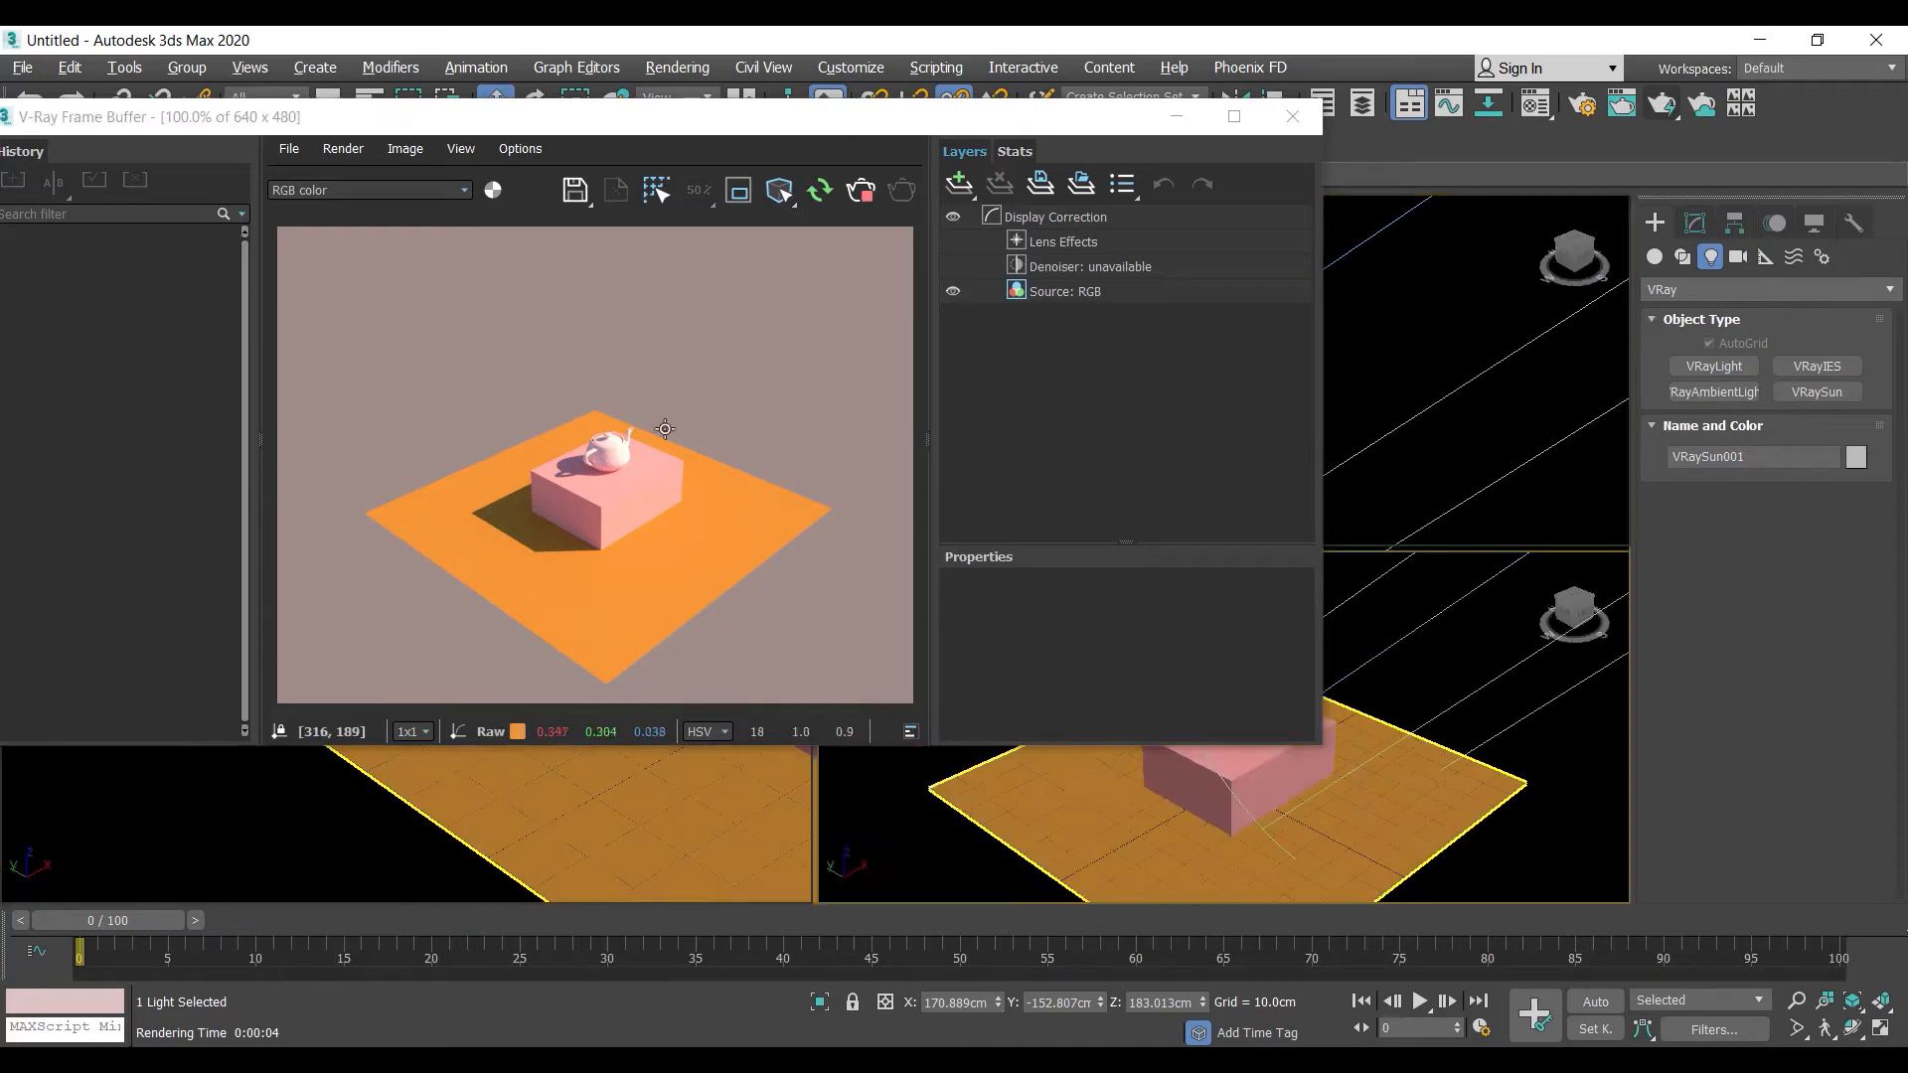
middle_click_drag(1436, 440, 1682, 447)
left_click(1423, 397)
left_click(1399, 335)
middle_click(1464, 652)
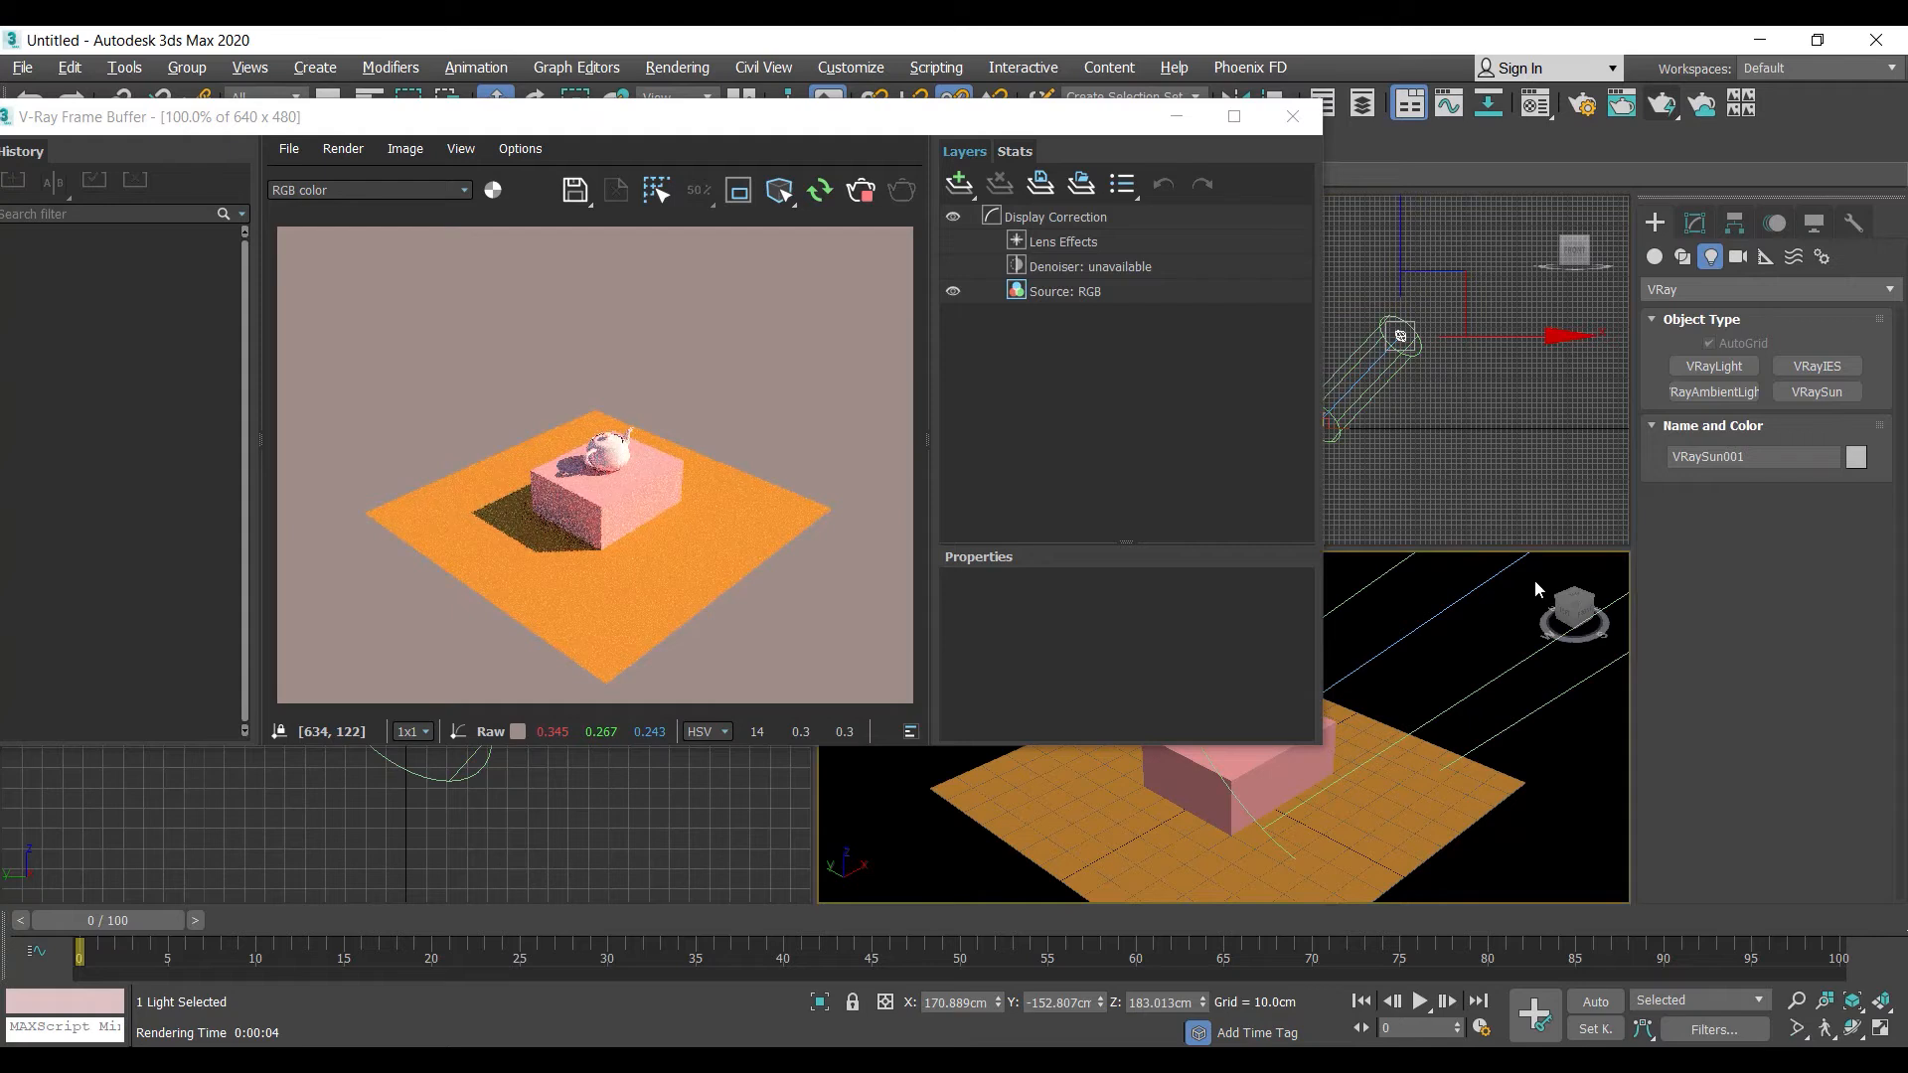
key("alt+w")
left_click(1695, 224)
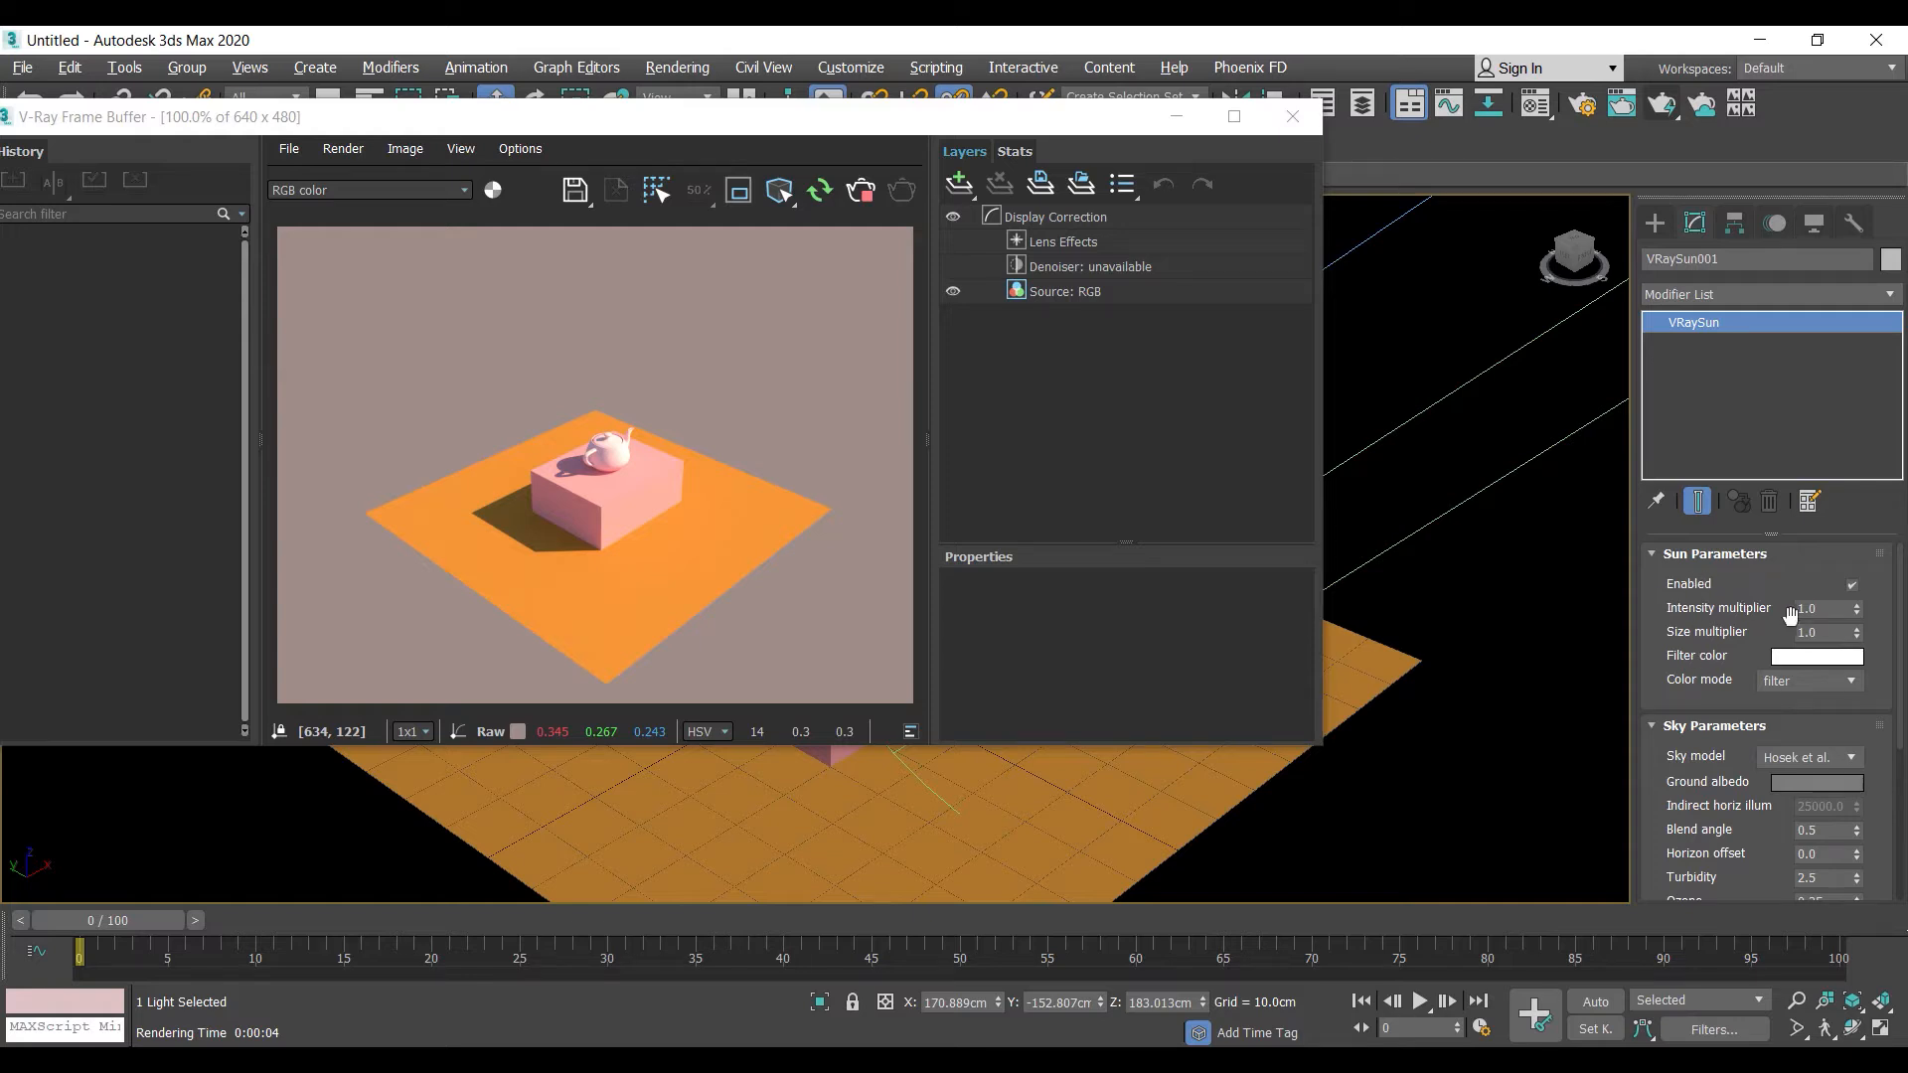
Disable the sun to compare the render, check the environment map settings, and enable the sun again
left_click(1851, 586)
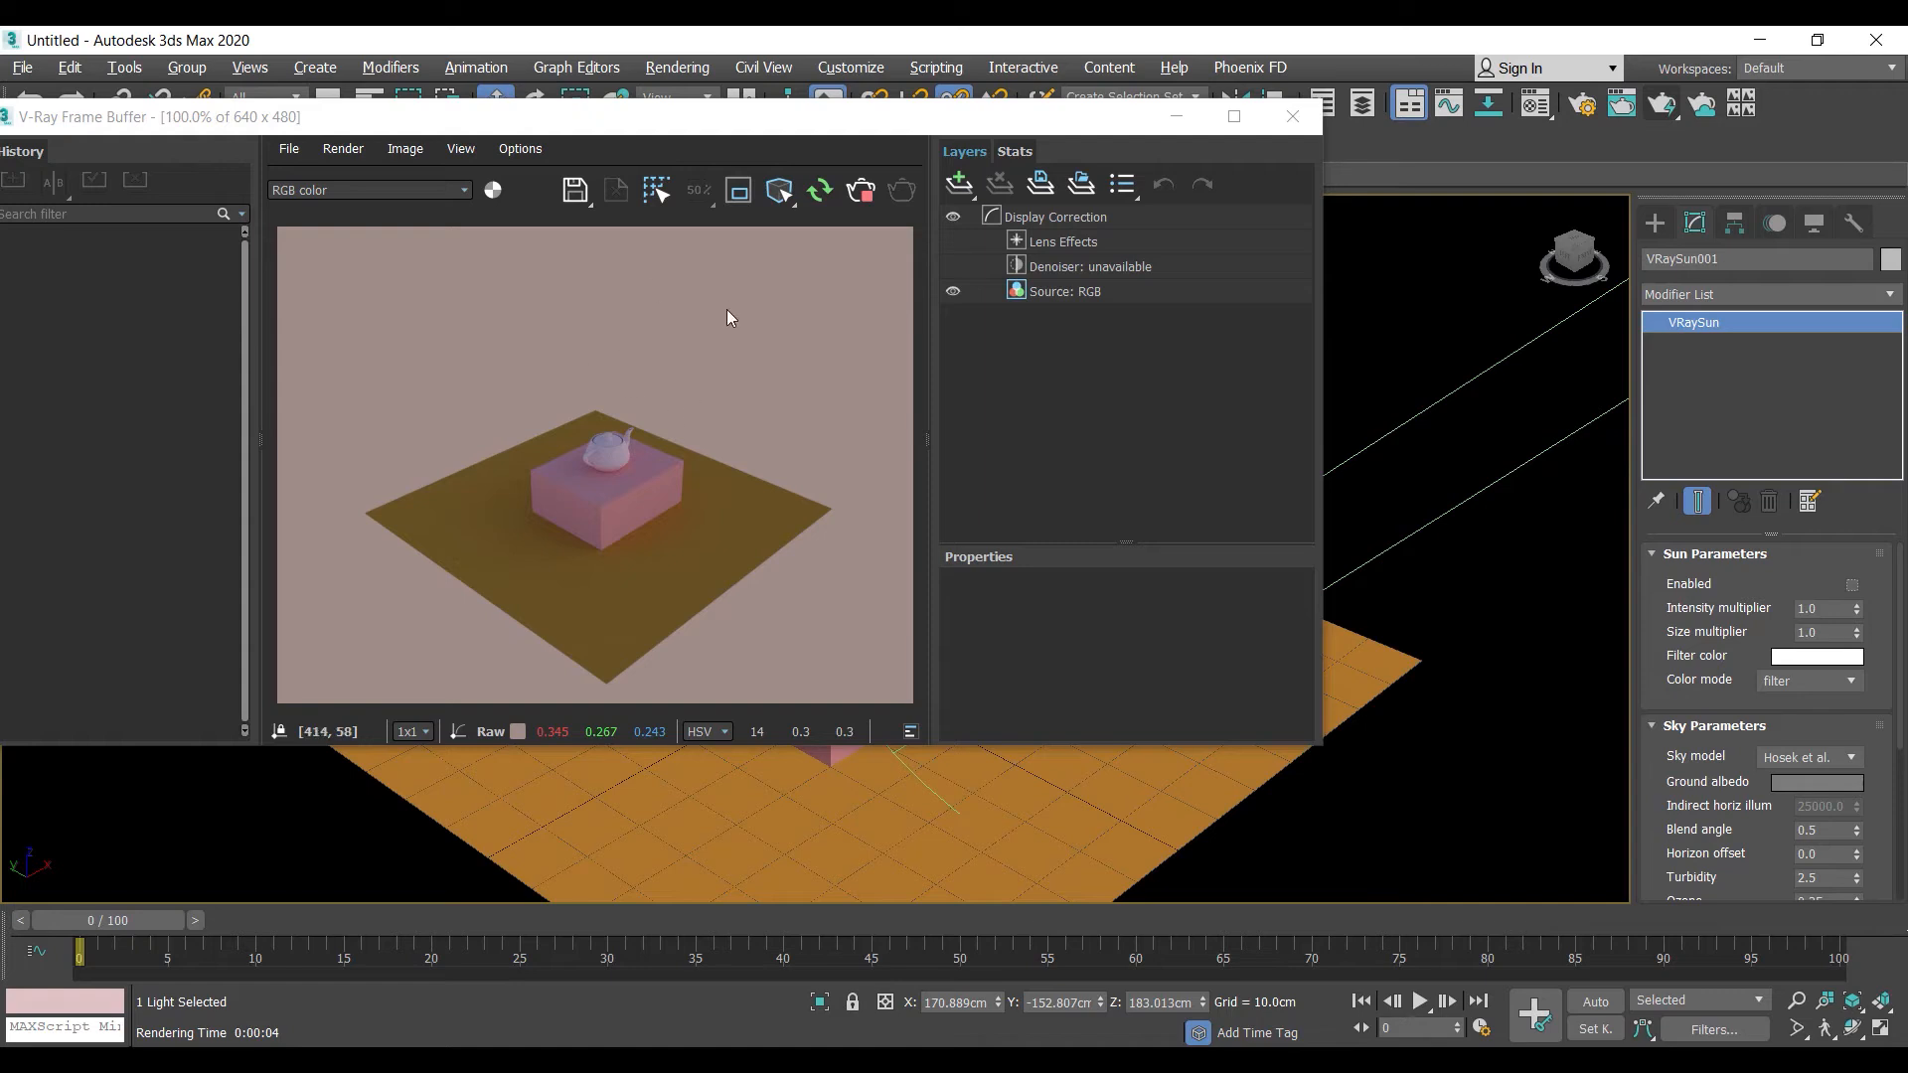
left_click(676, 66)
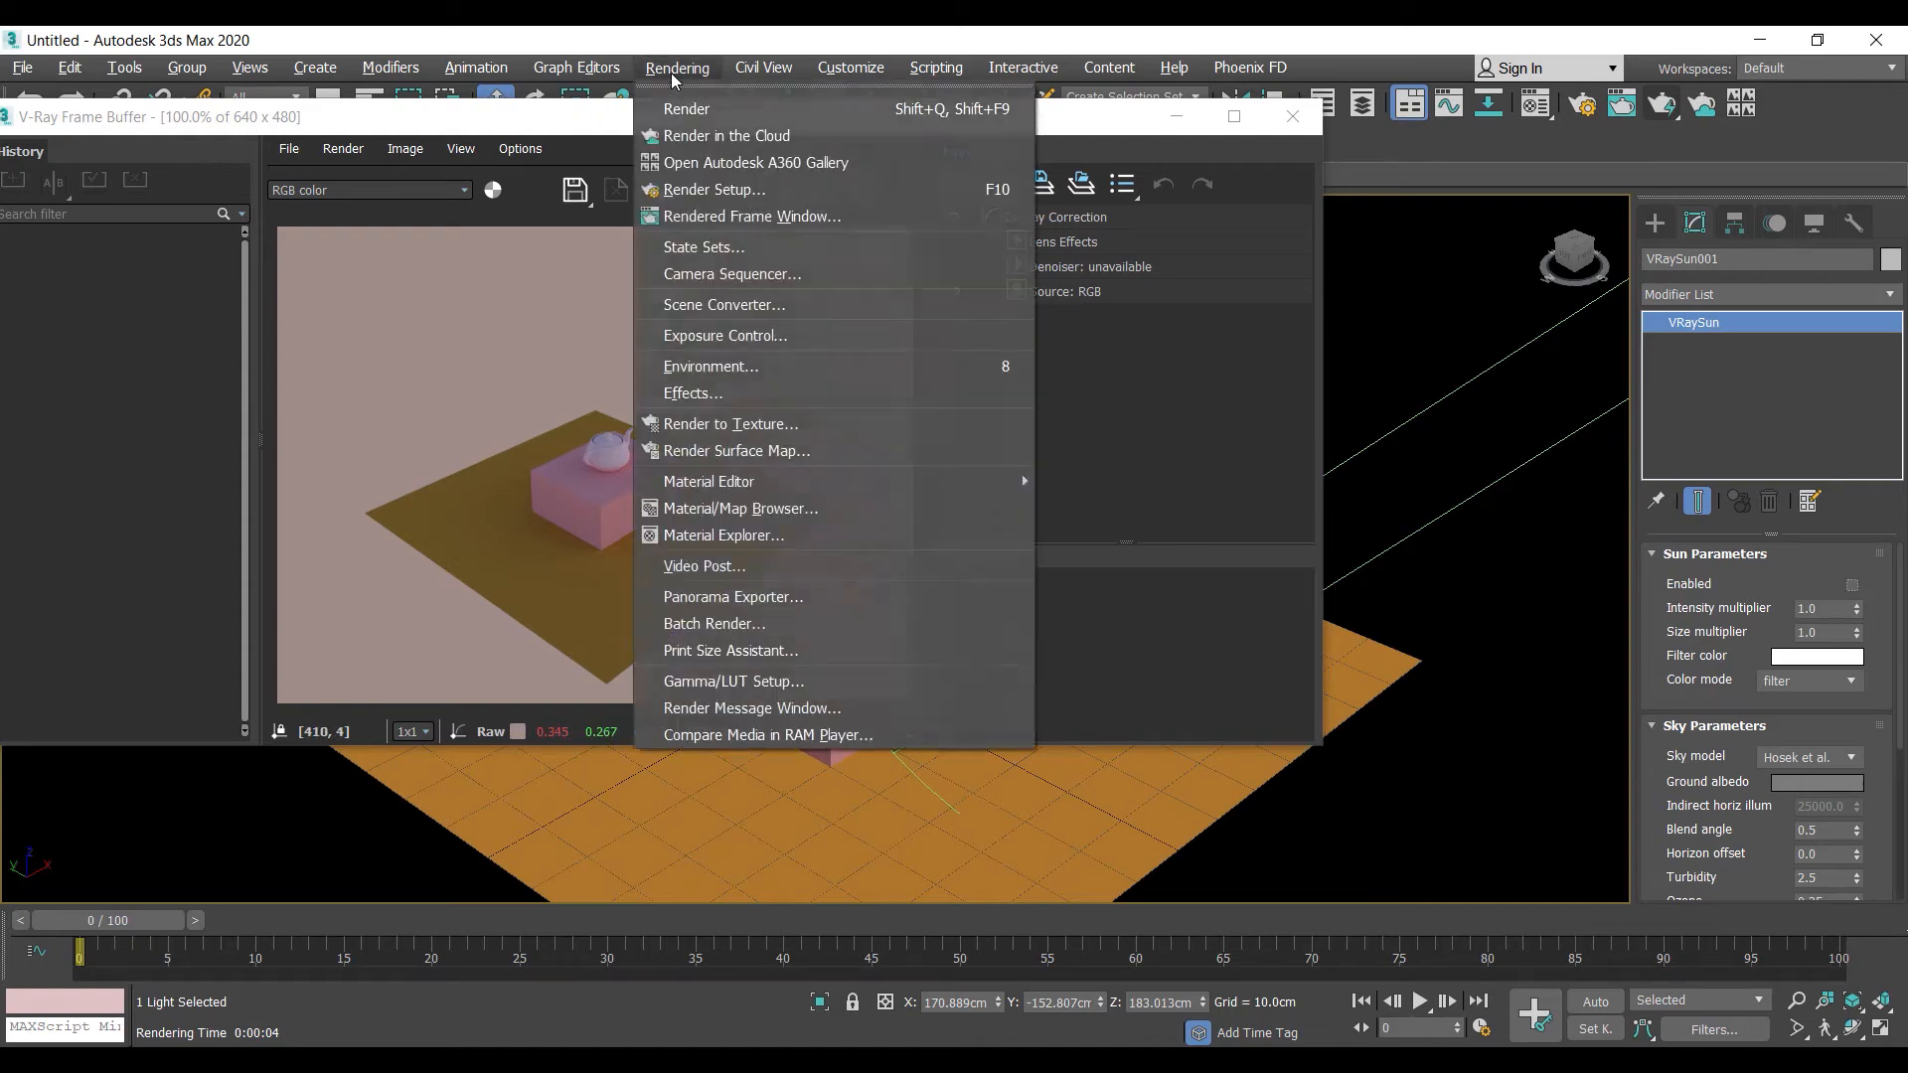
left_click(835, 367)
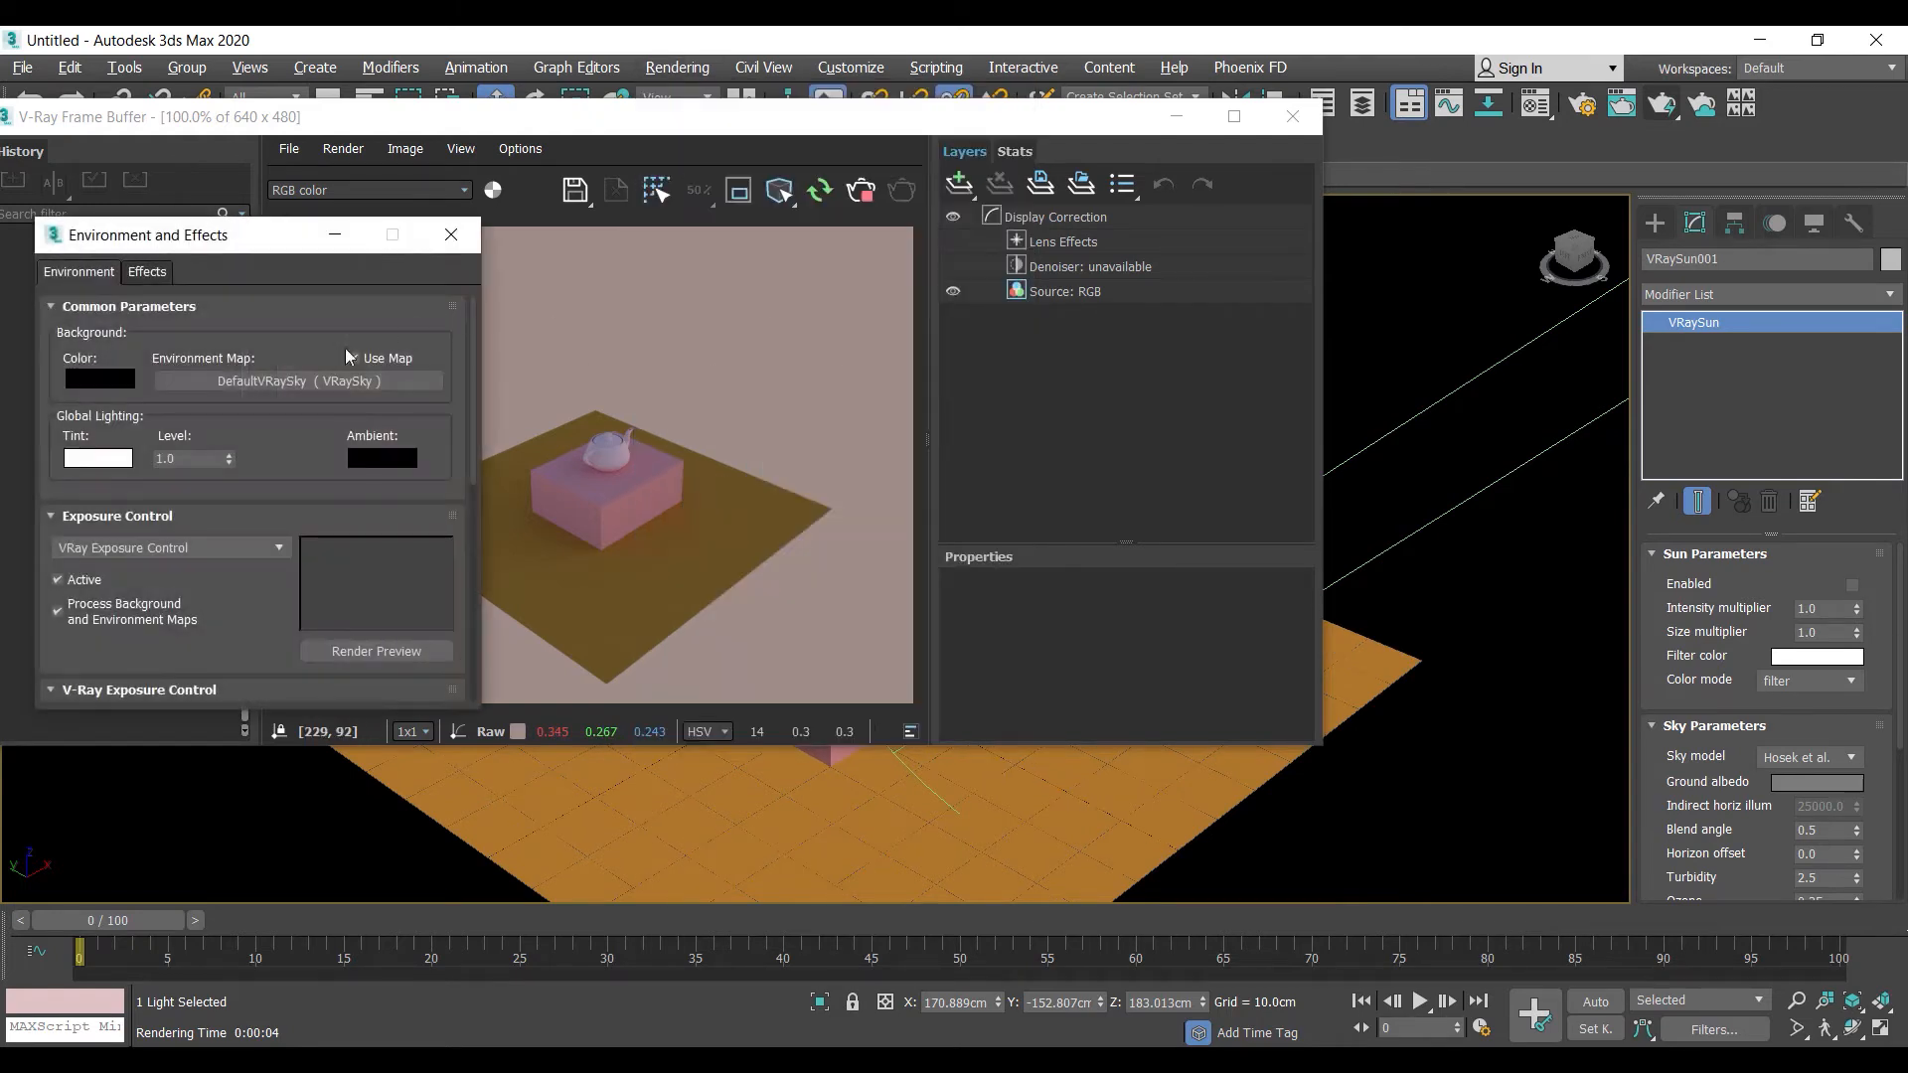
left_click(450, 234)
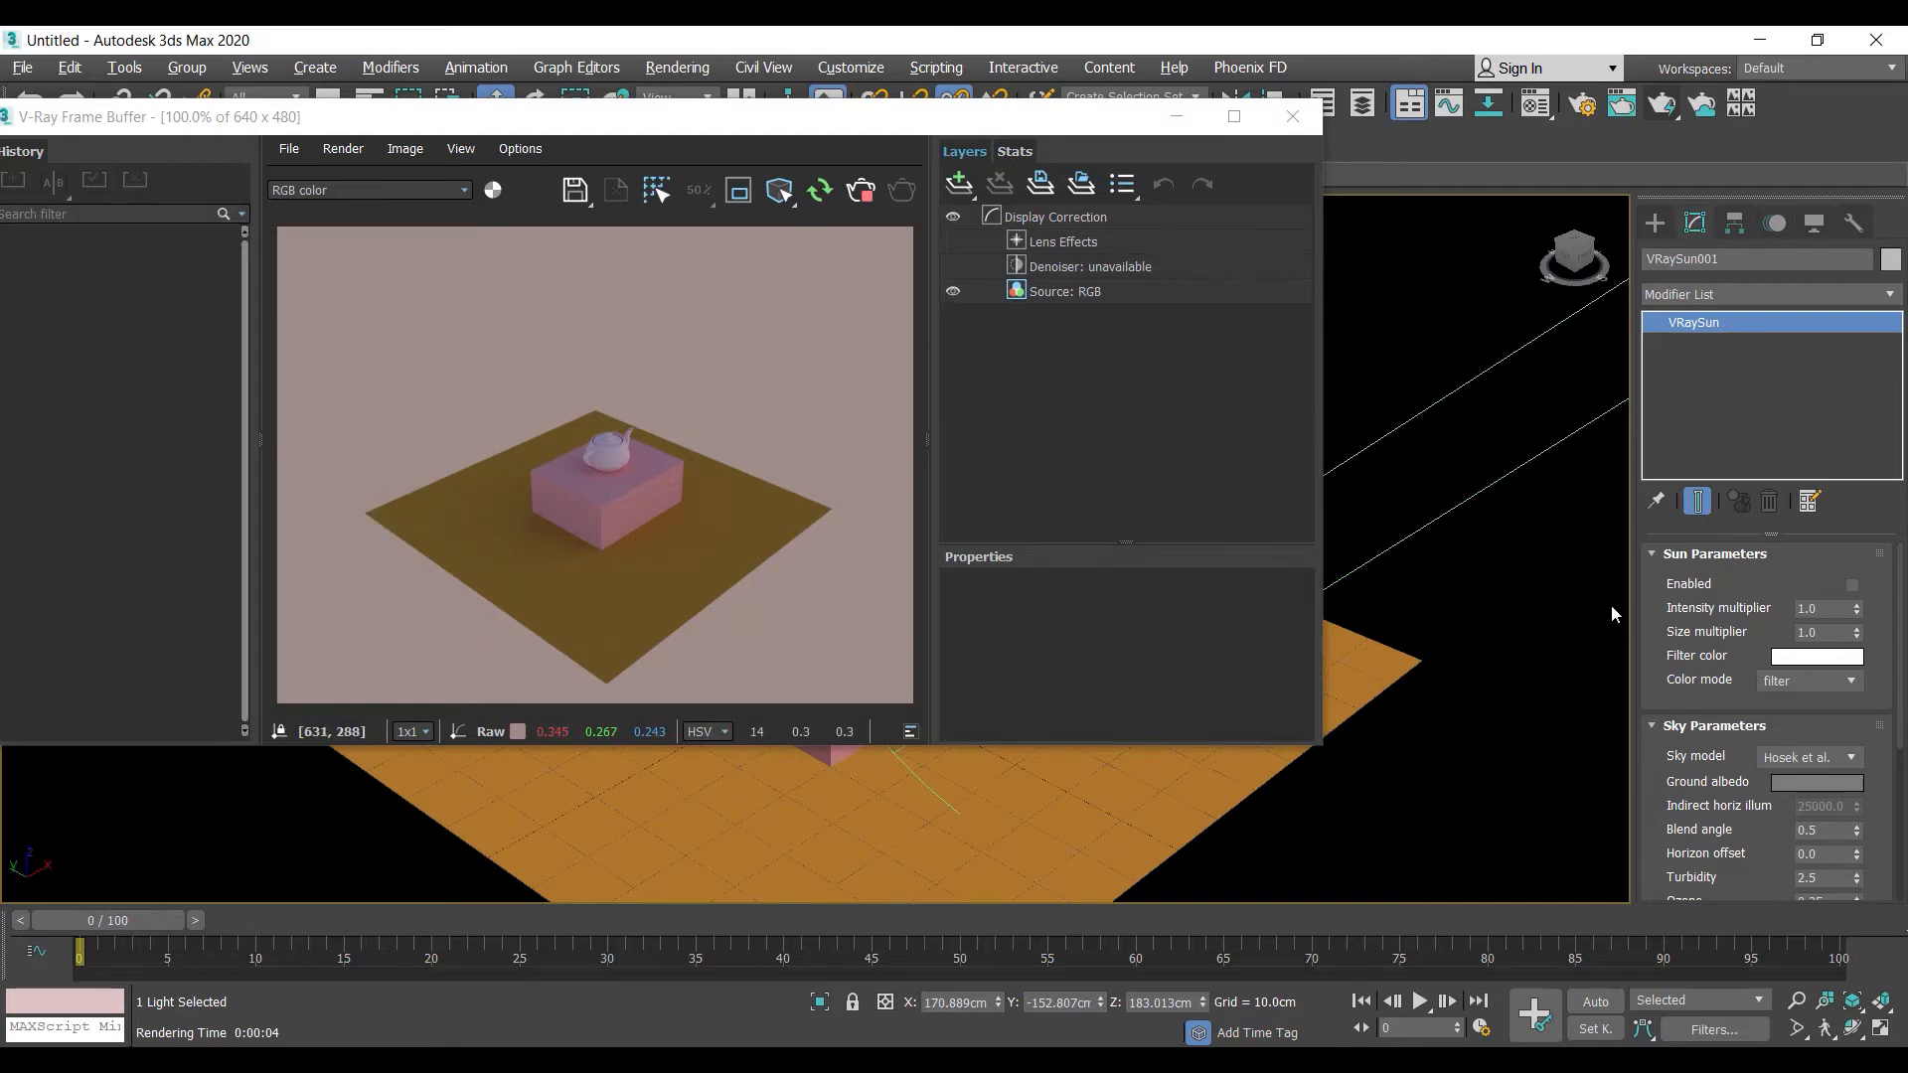
left_click(1851, 584)
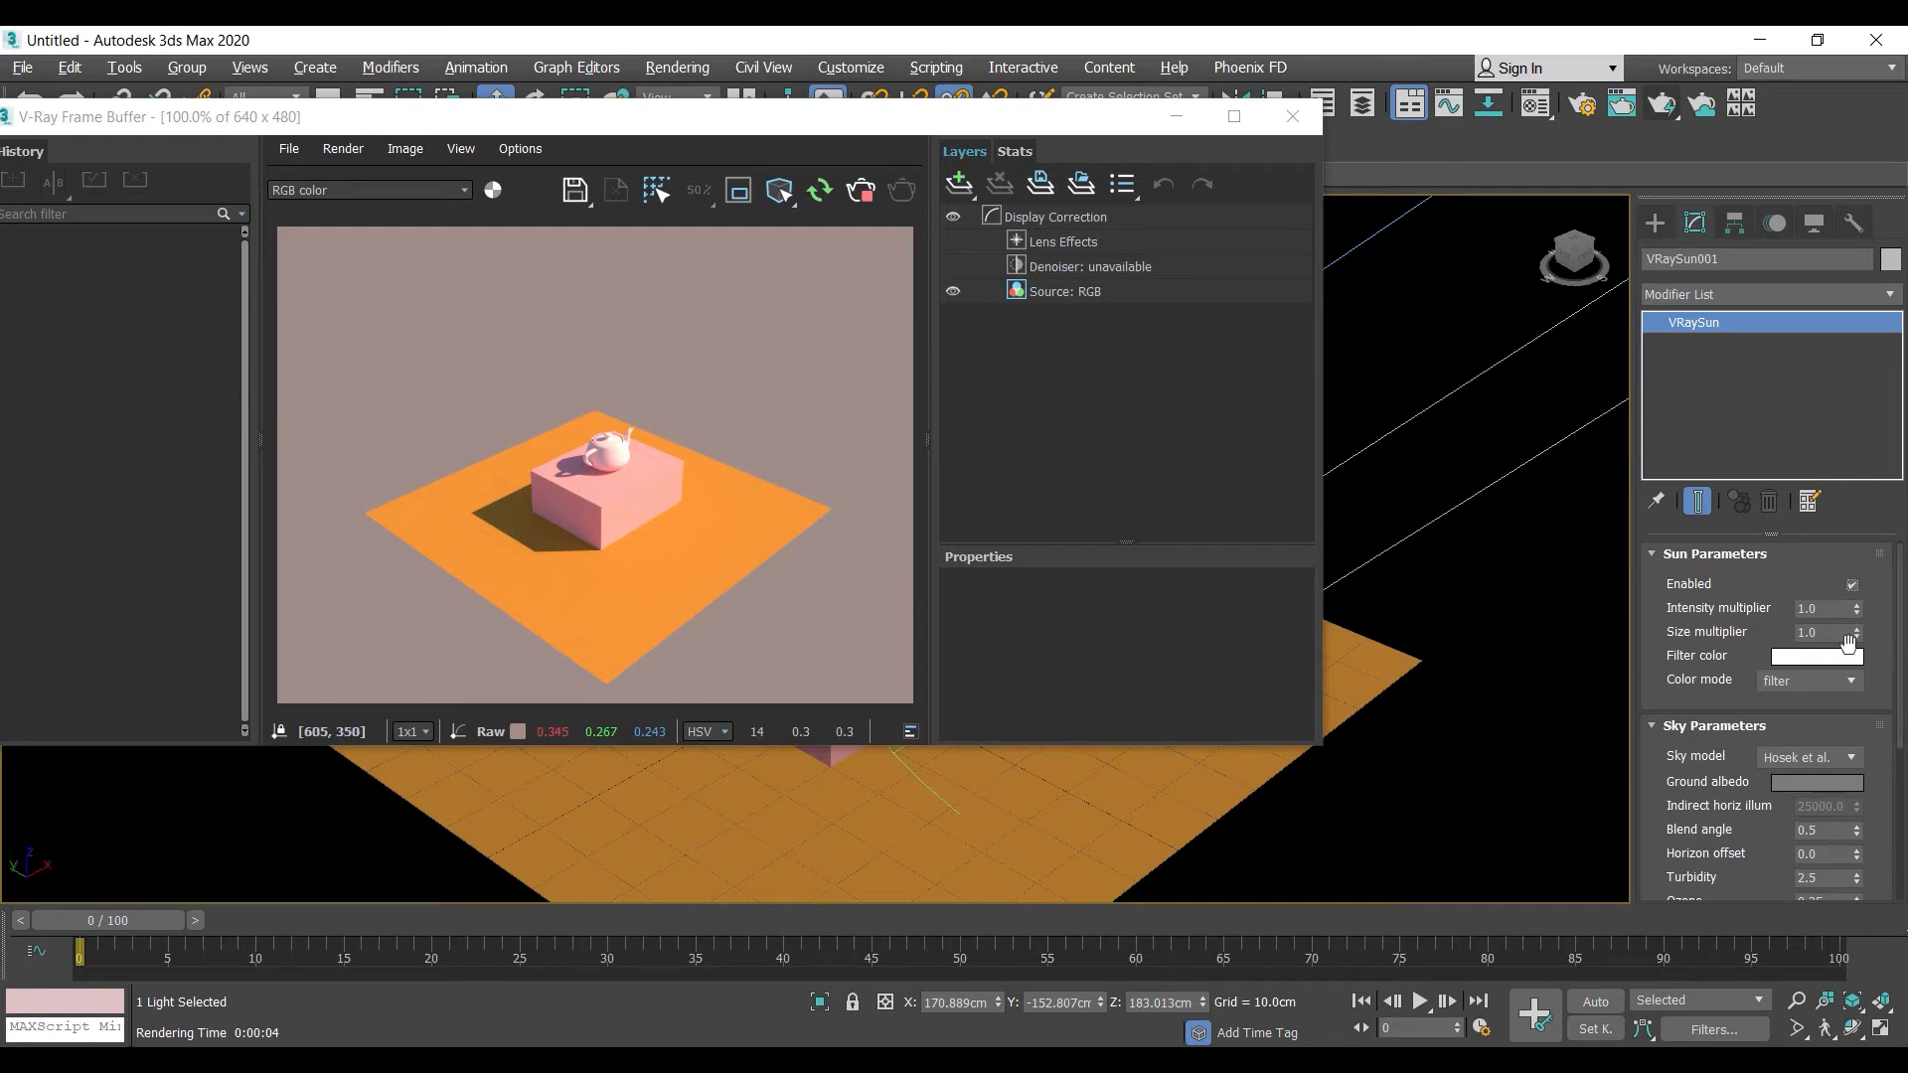
Try sun intensity multipliers of 5, 0.5 and 0.1 in the interactive render, and restore the value to 1
double_click(1818, 608)
type("5")
key("Return")
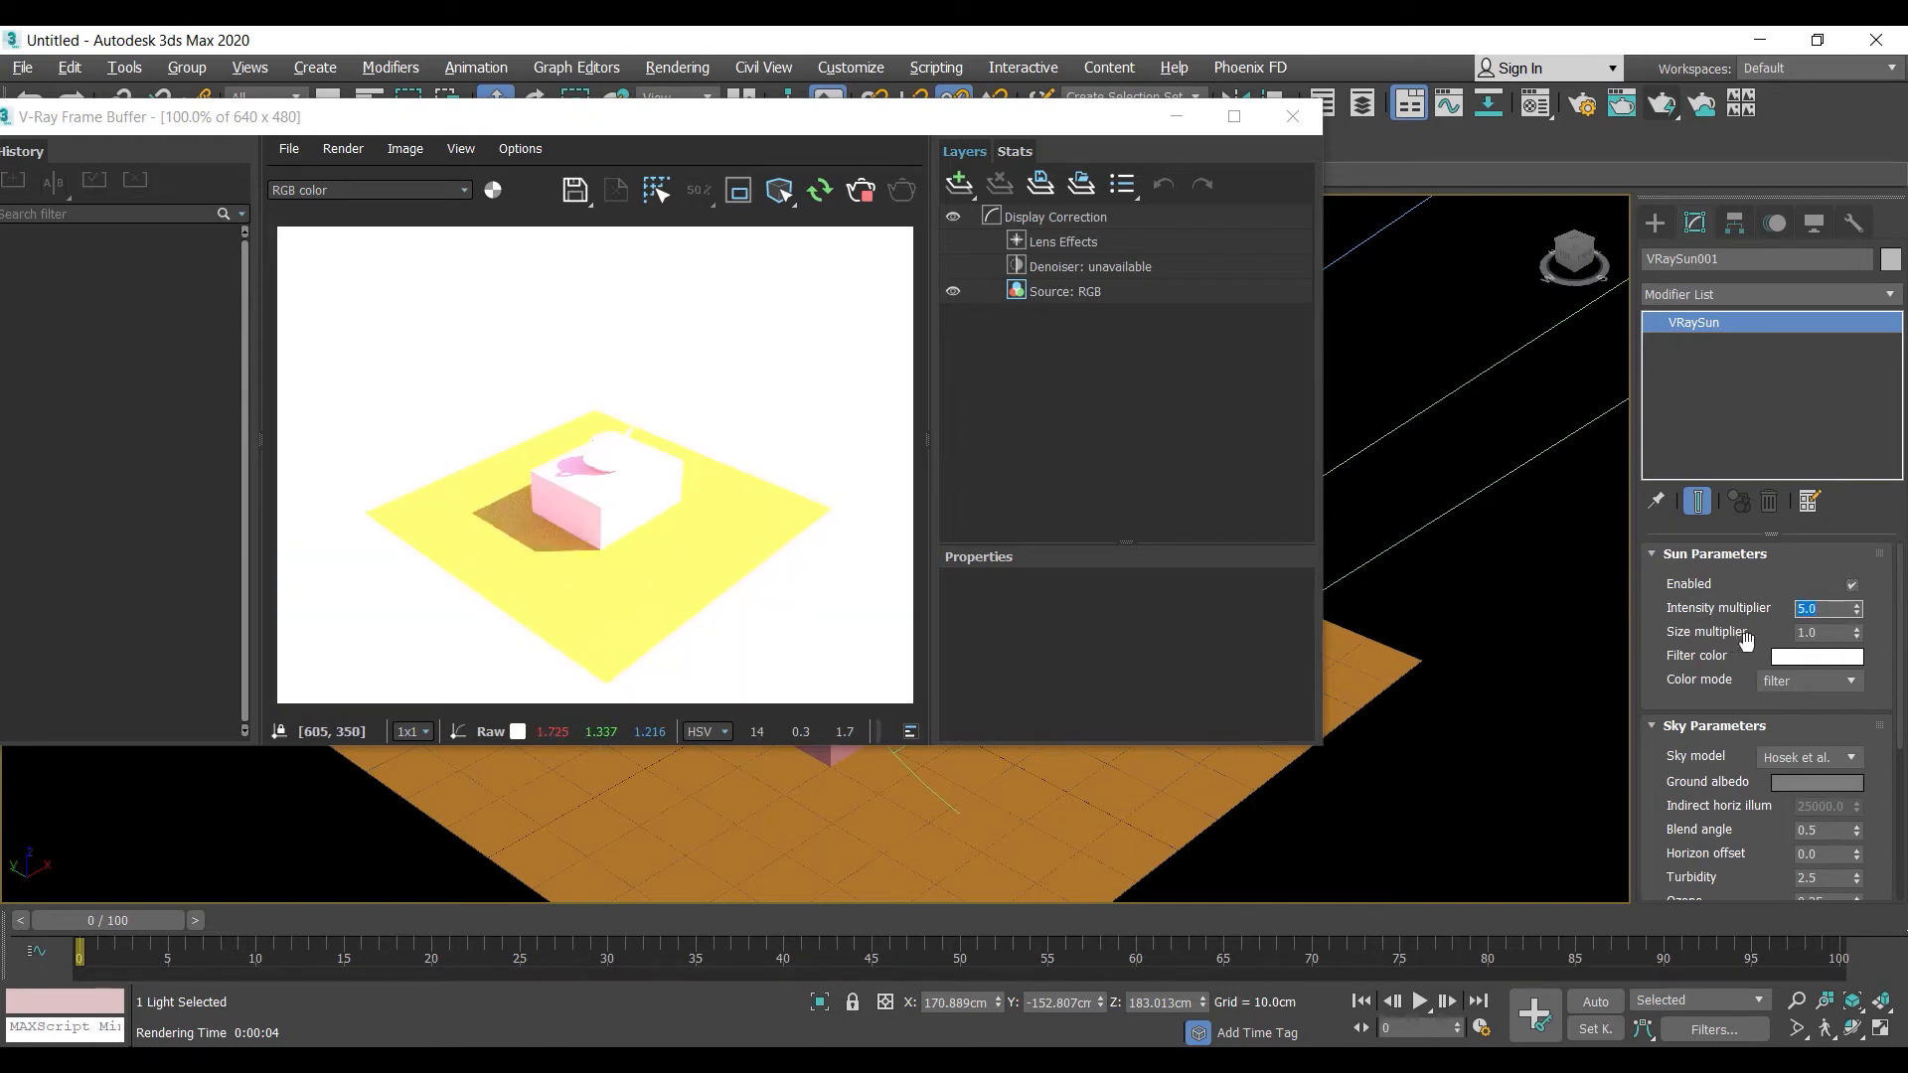
type(".5")
key("Return")
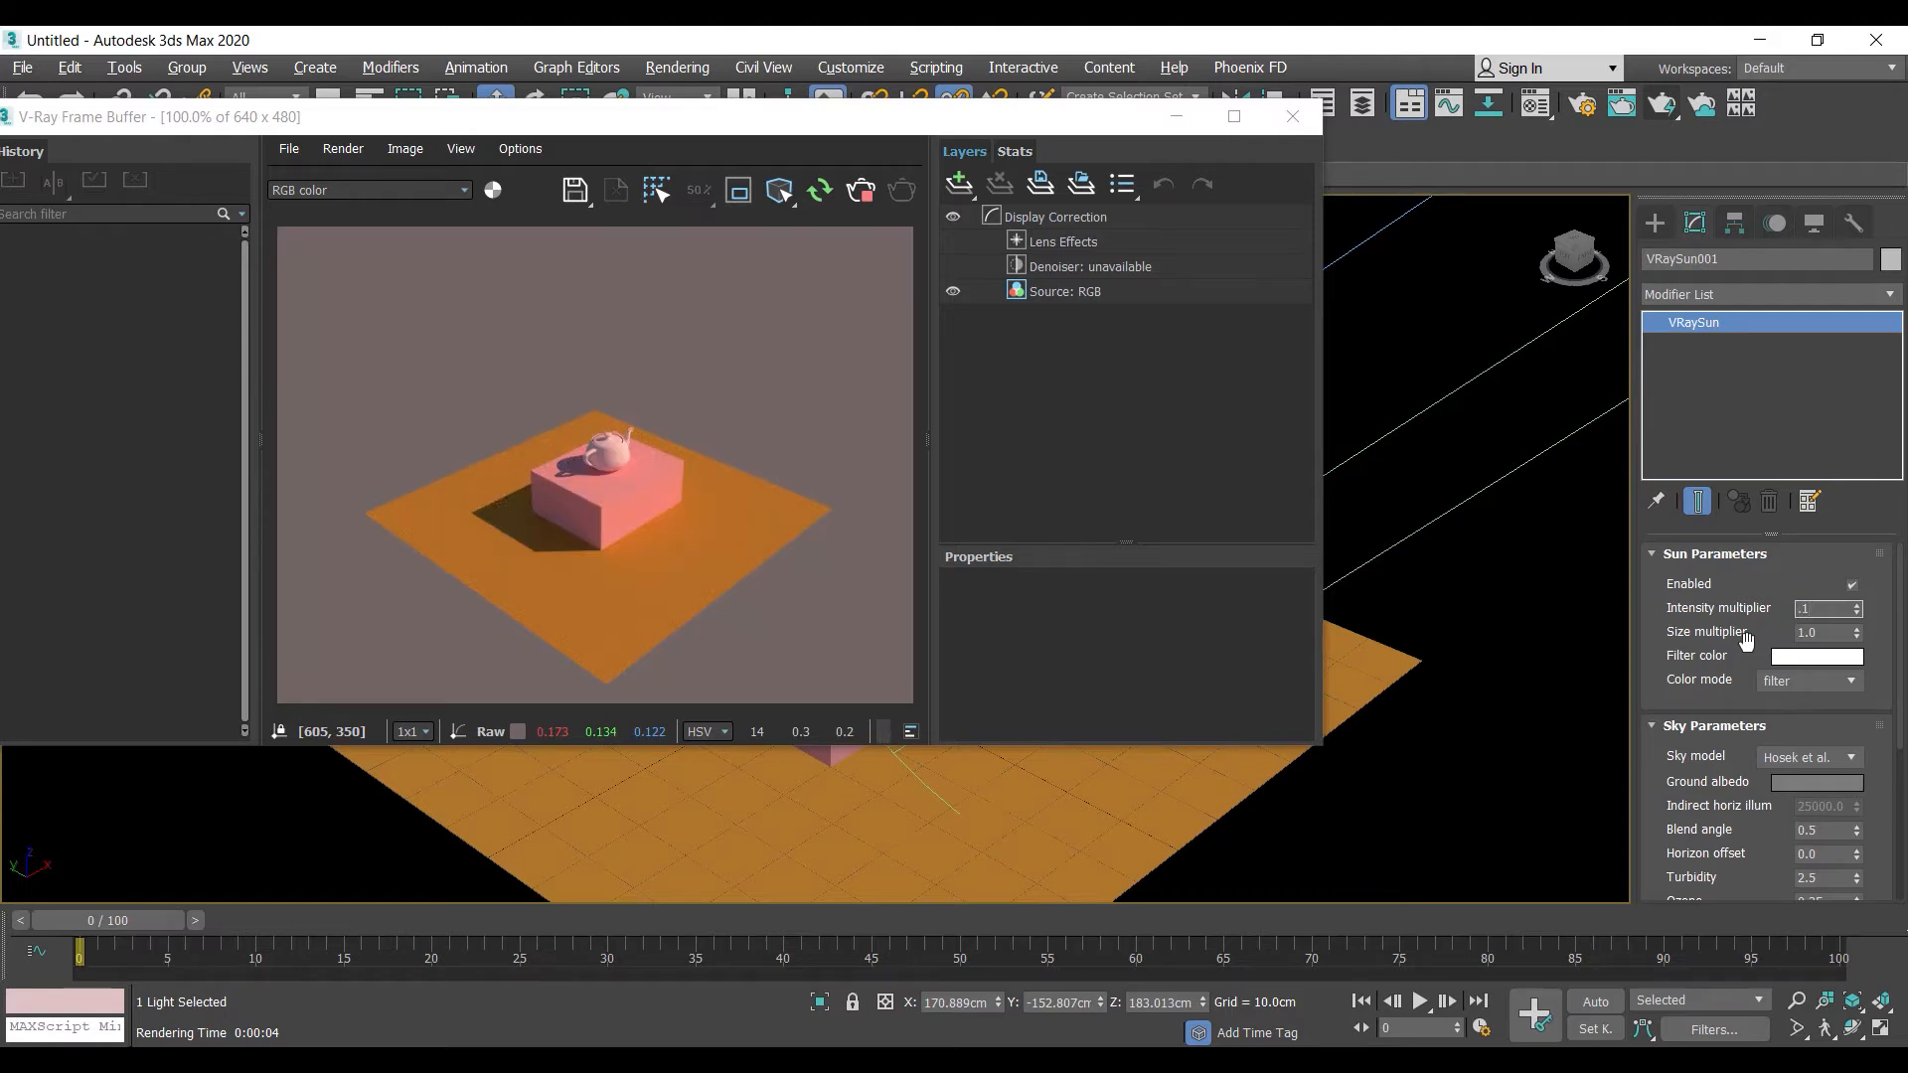
type(".1")
key("Return")
type("1")
key("Return")
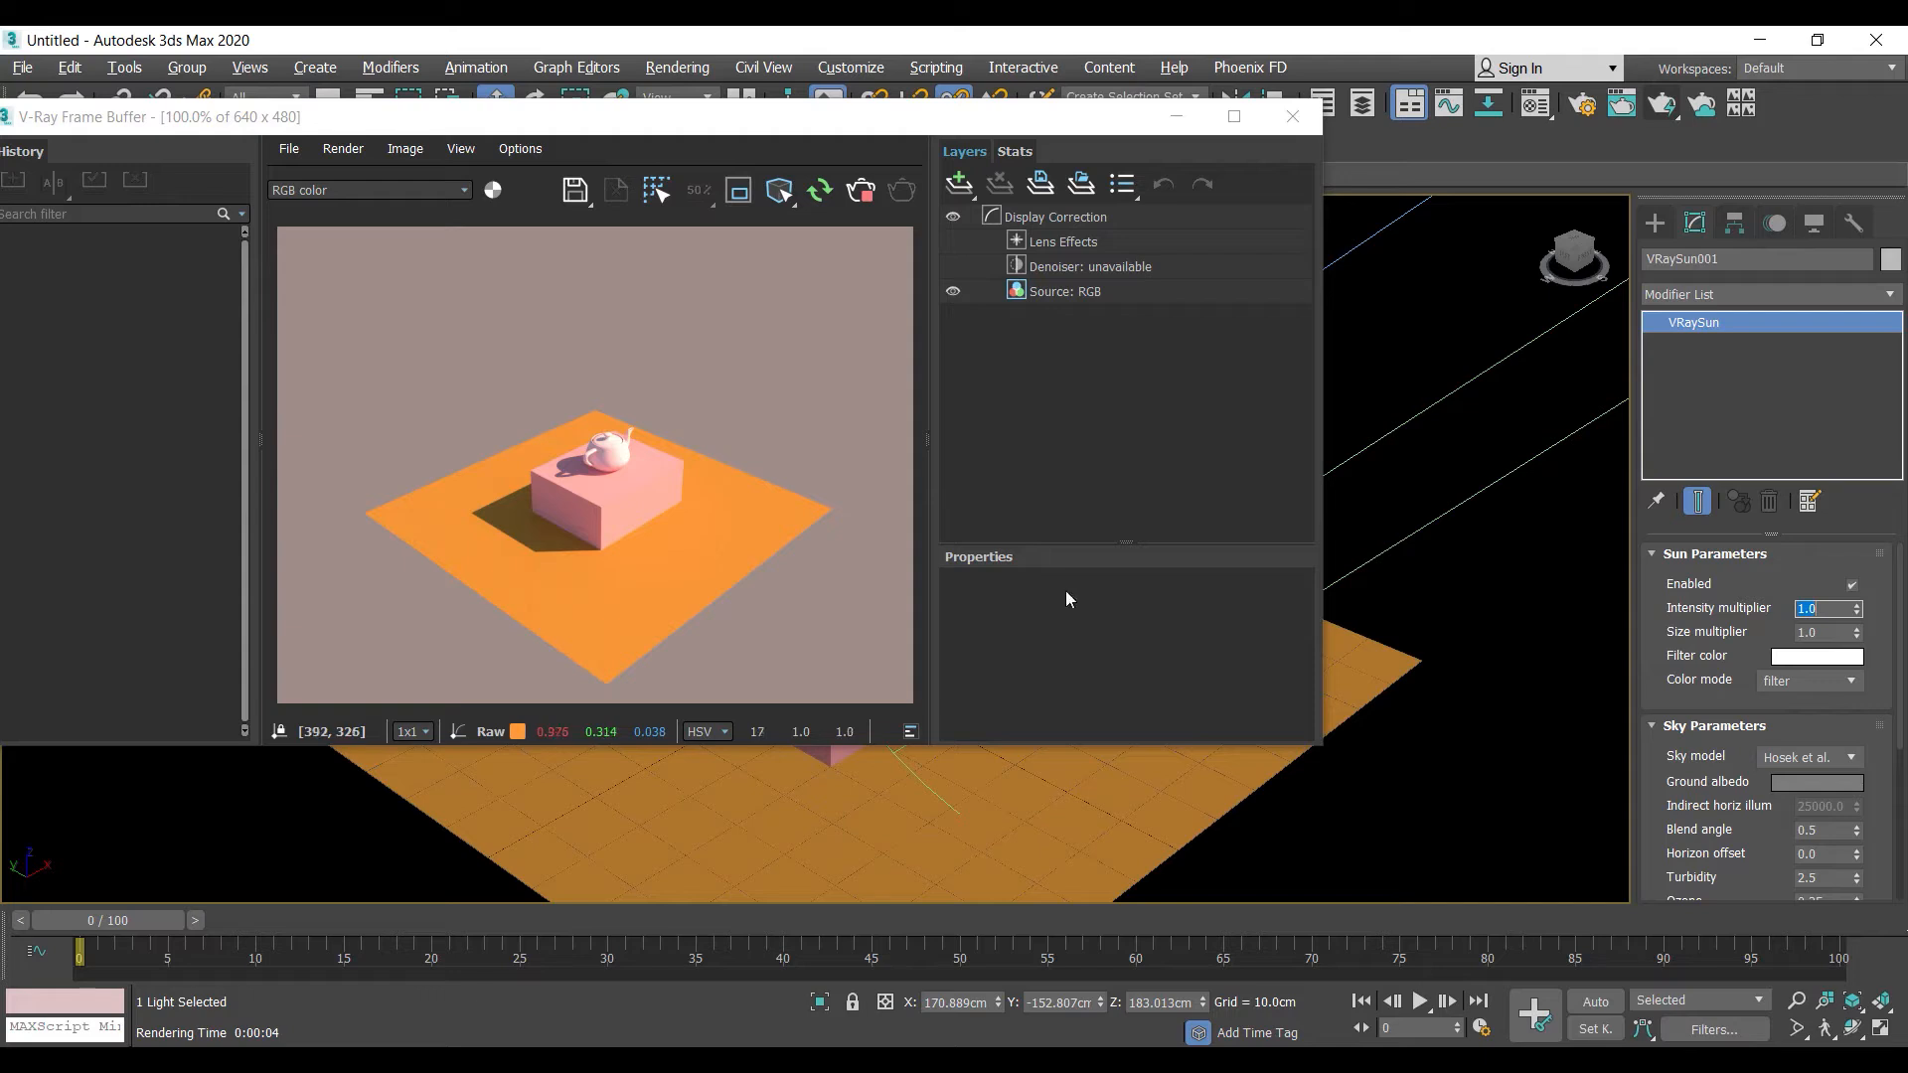
Close the frame buffer and raise the VRaySun's size multiplier to 6.77 while viewing its gizmo in the Front view
left_click(1828, 633)
left_click(1292, 116)
key("alt+w")
middle_click_drag(1278, 471, 1095, 479)
left_click_drag(1864, 627, 1856, 608)
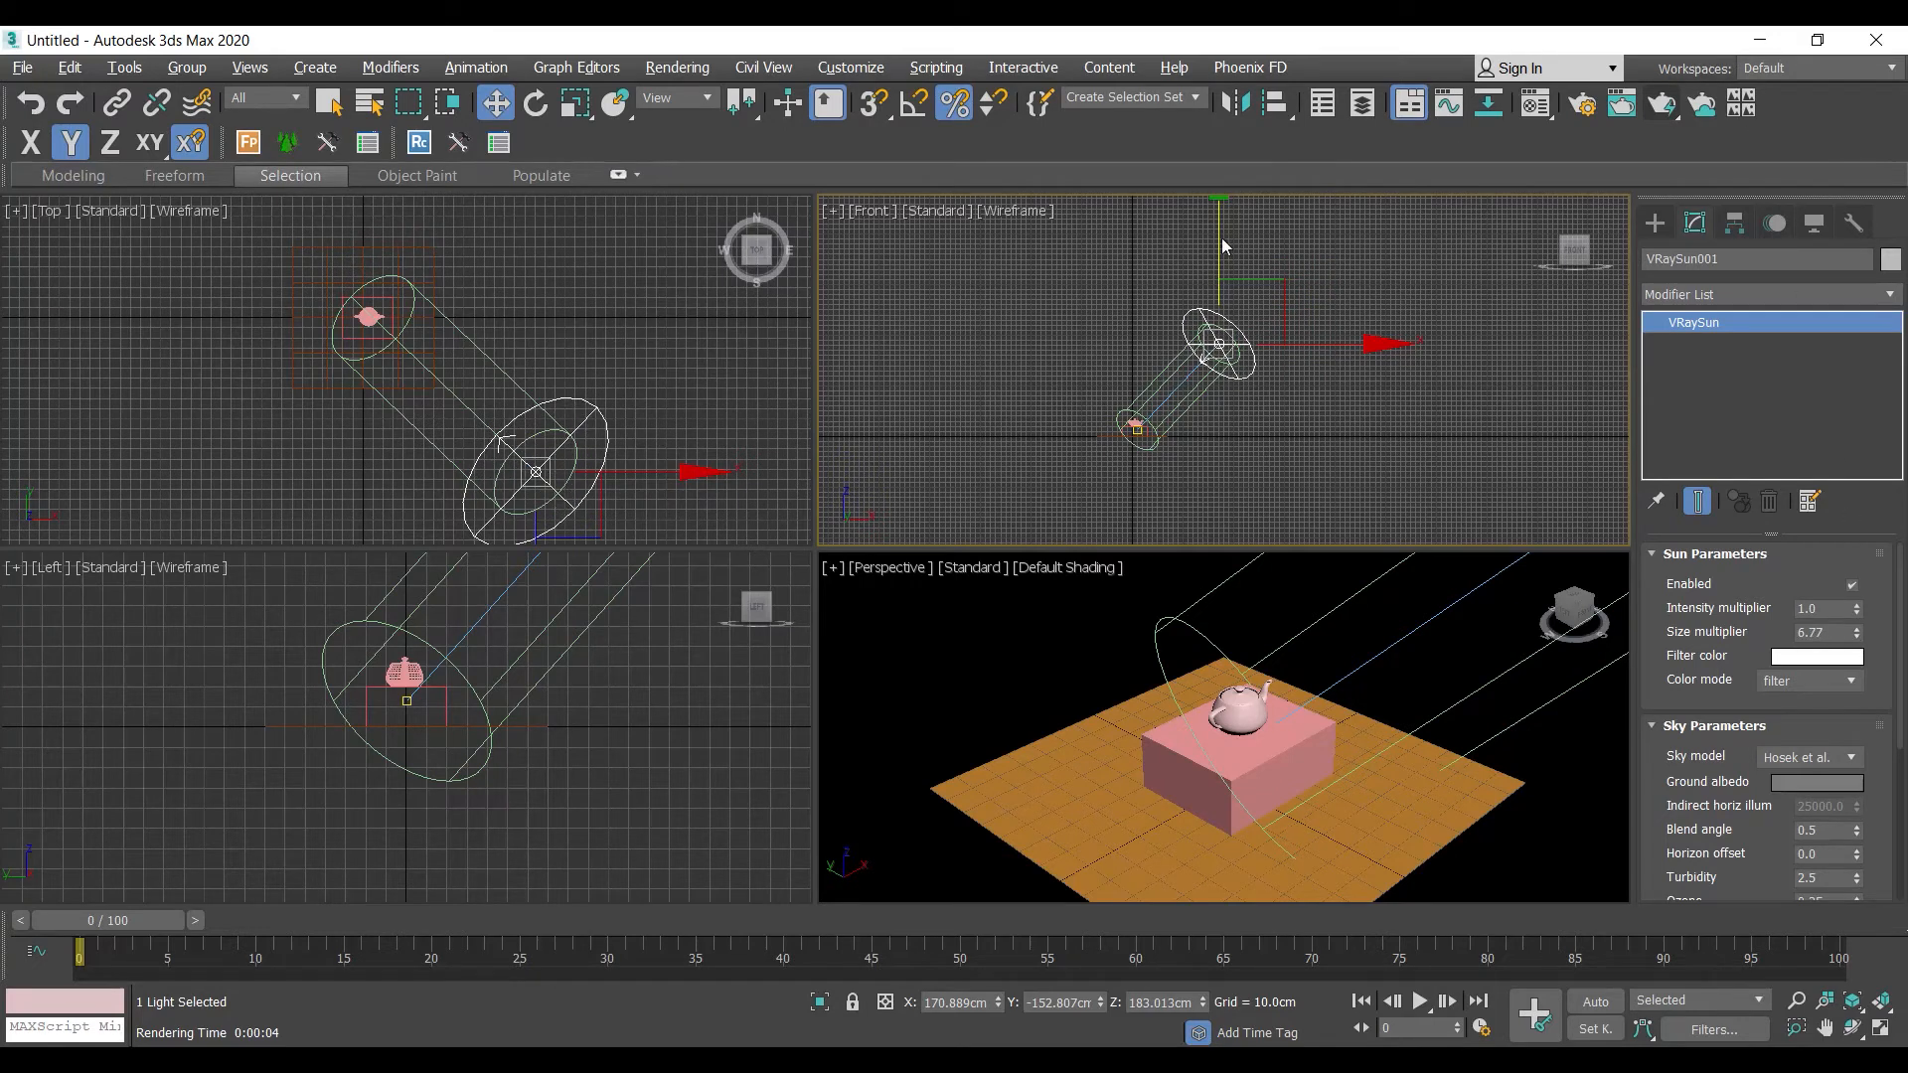
right_click(1286, 665)
key("alt+w")
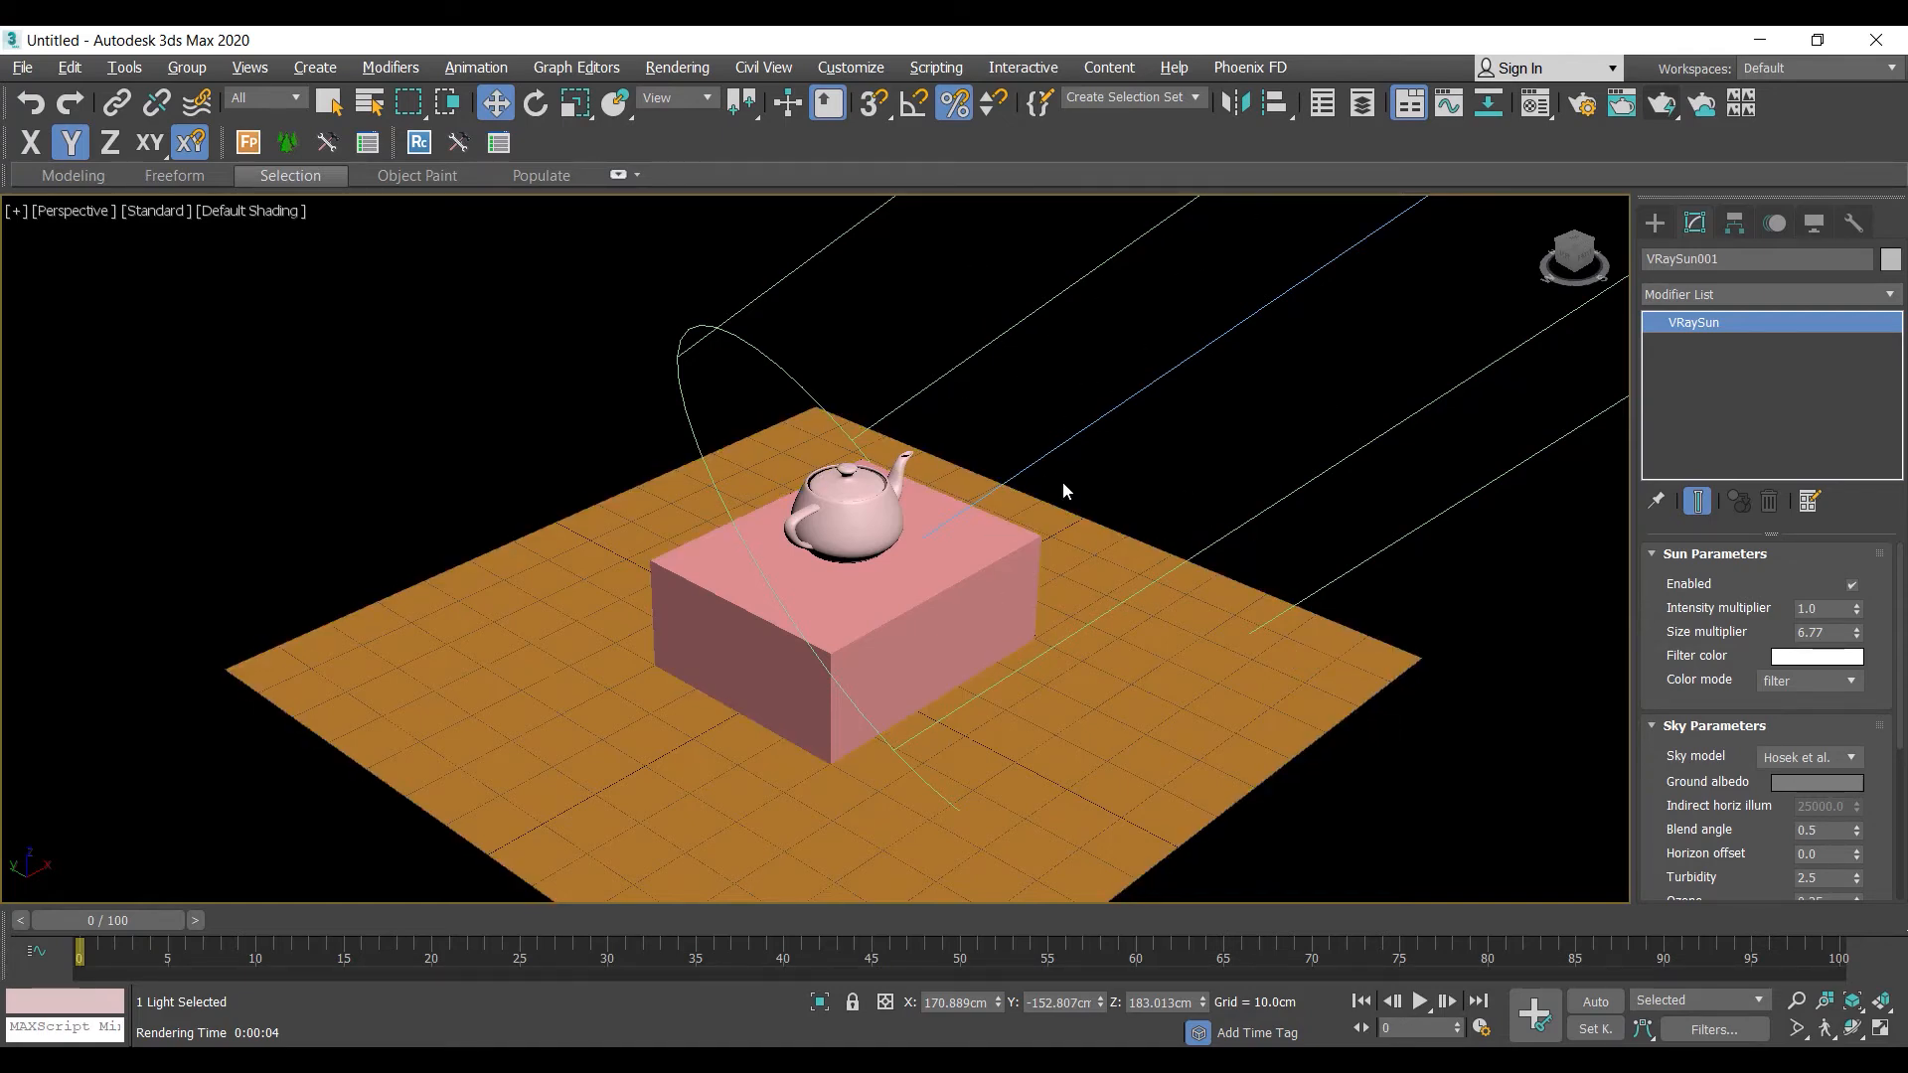
Set the sun's size multiplier to 20, render the Perspective view, and start an interactive render zoomed in on the box's shadow
left_click(1838, 631)
type("20")
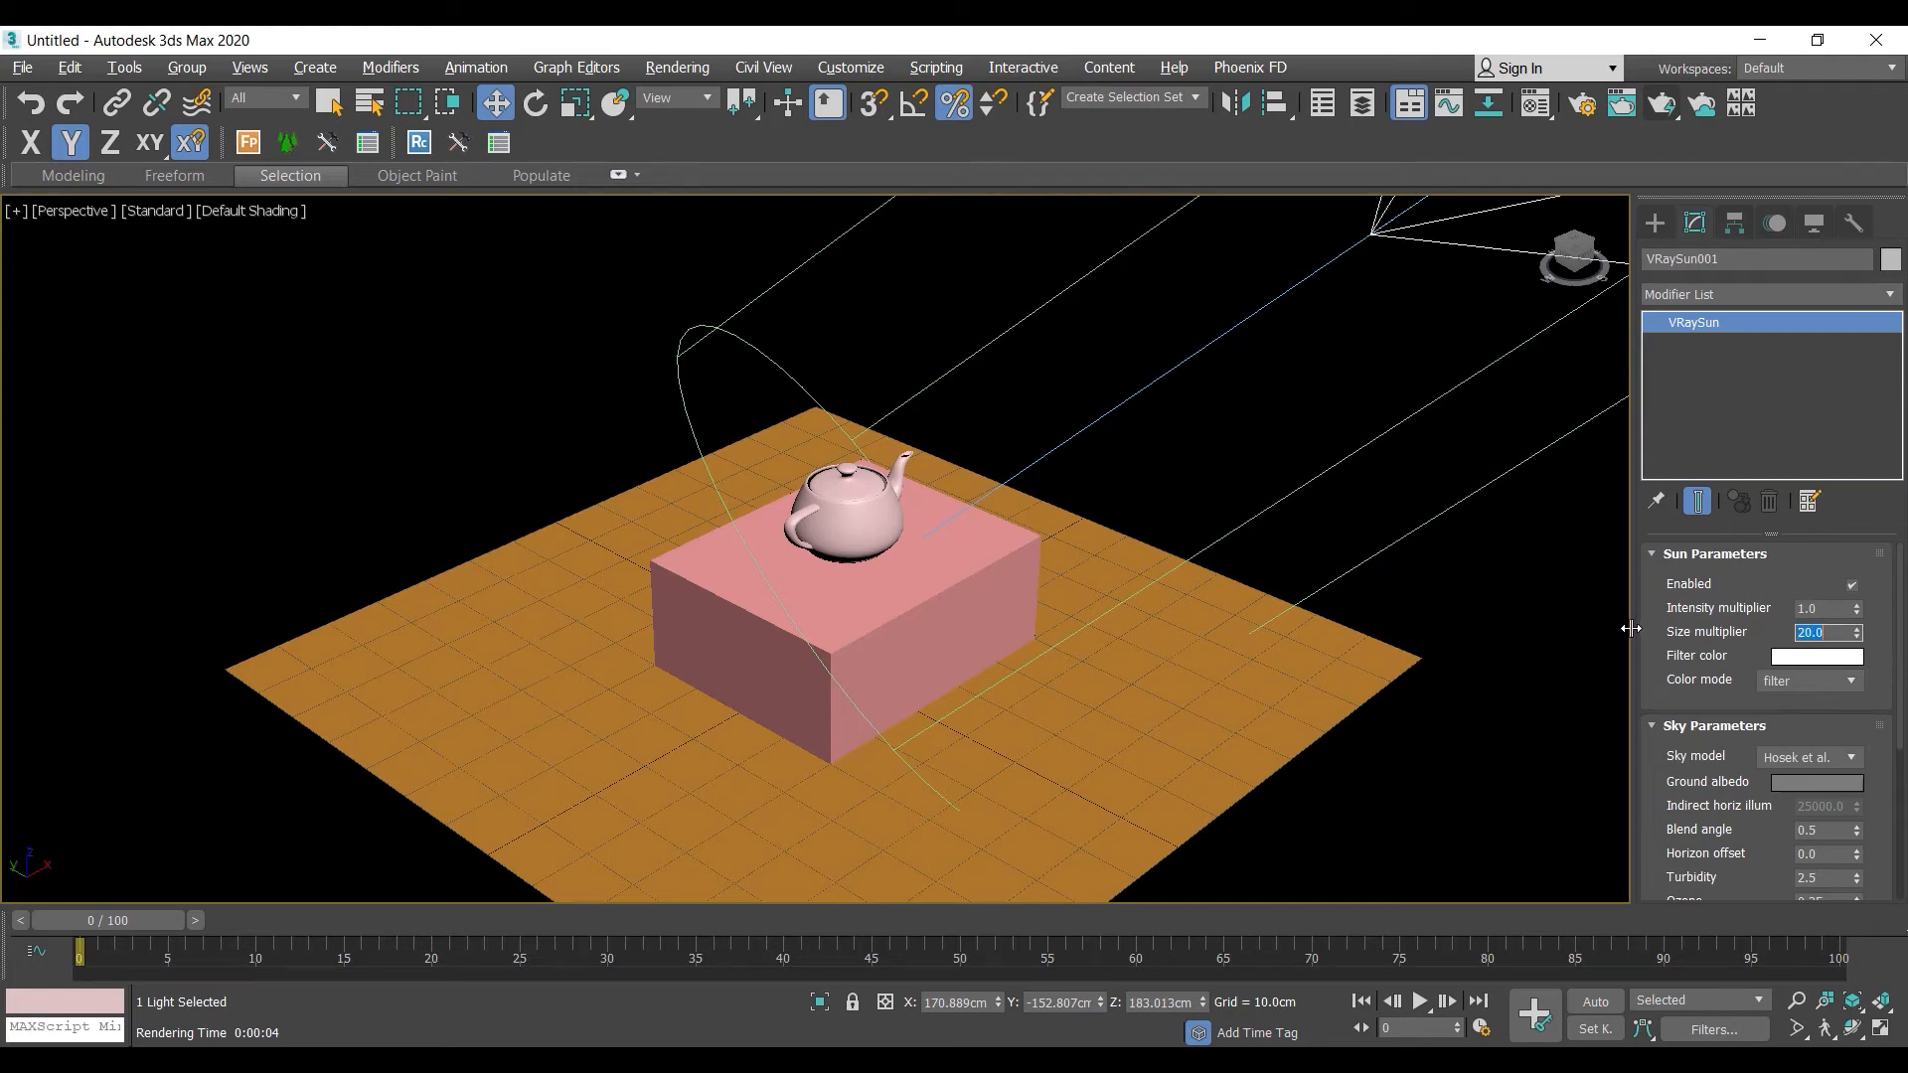
key("shift+q")
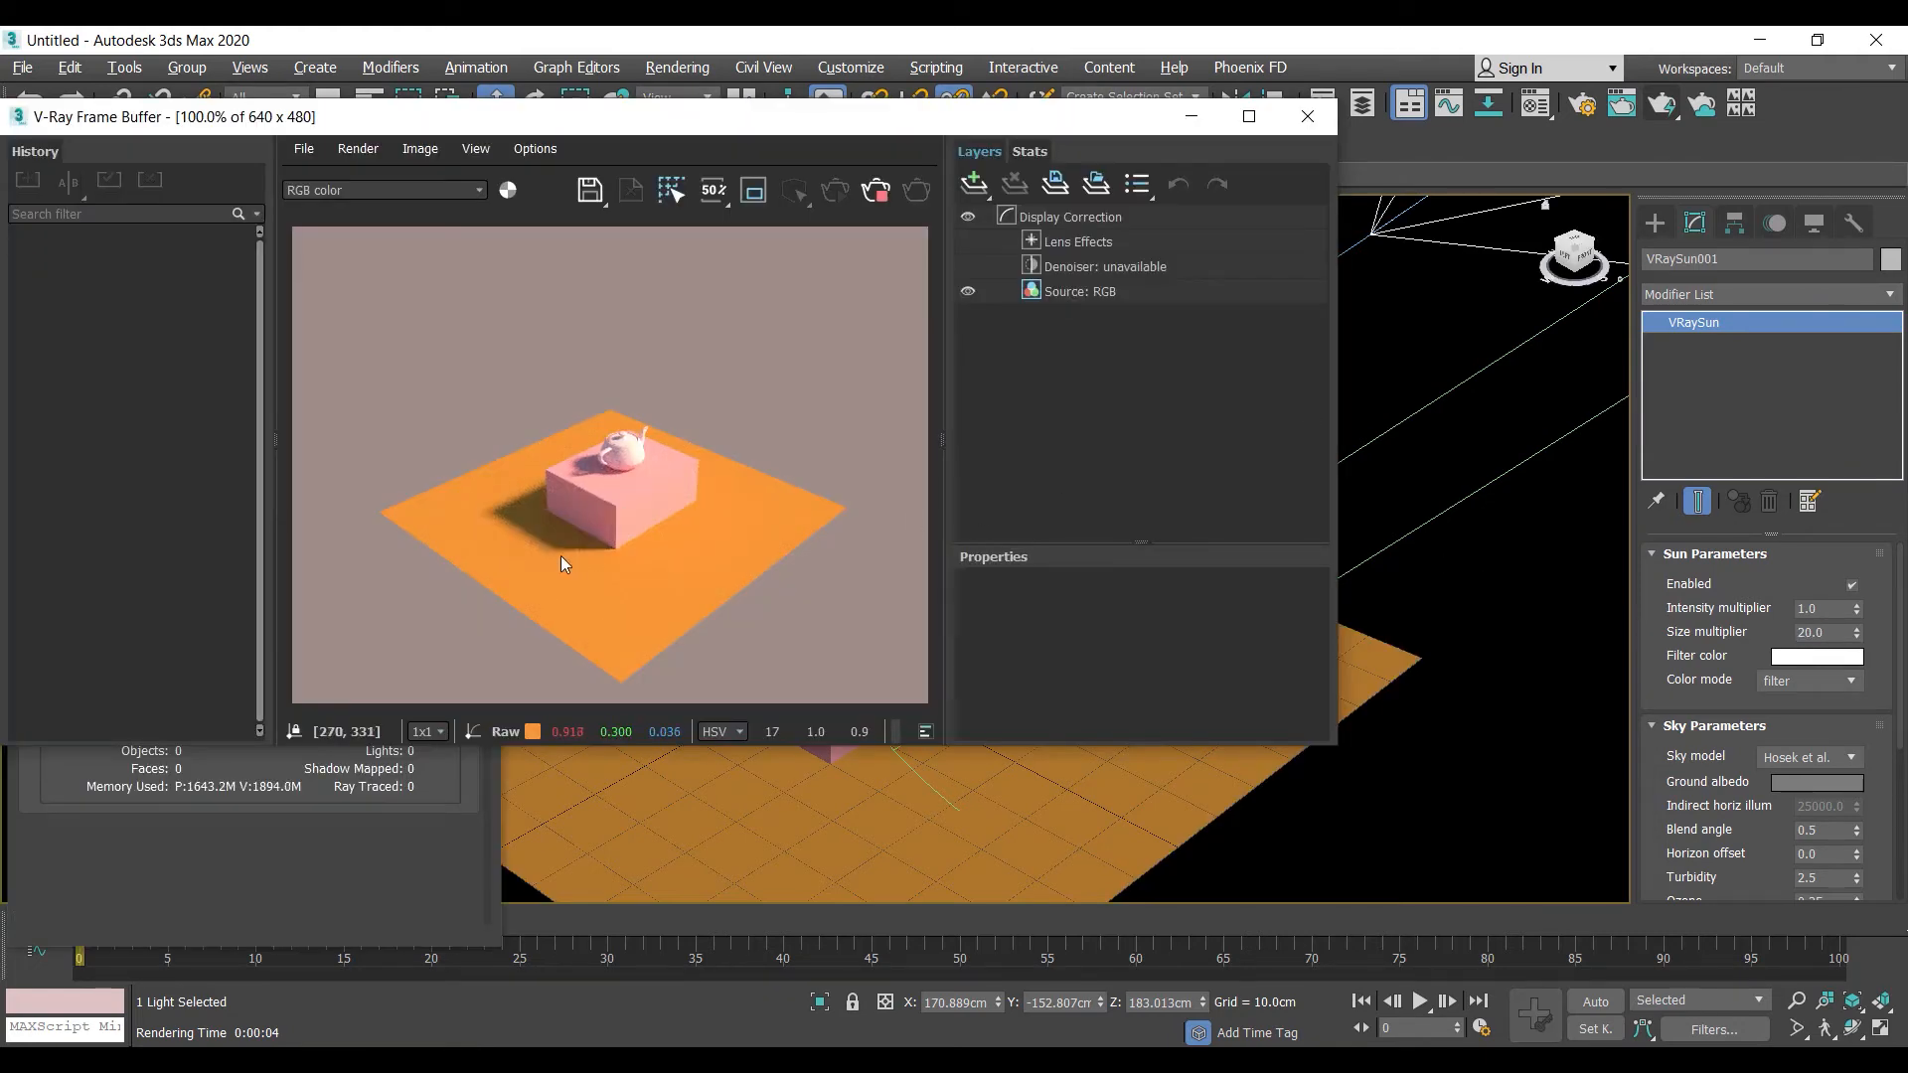
scroll(561, 556, "up", 2)
middle_click_drag(461, 474, 602, 525)
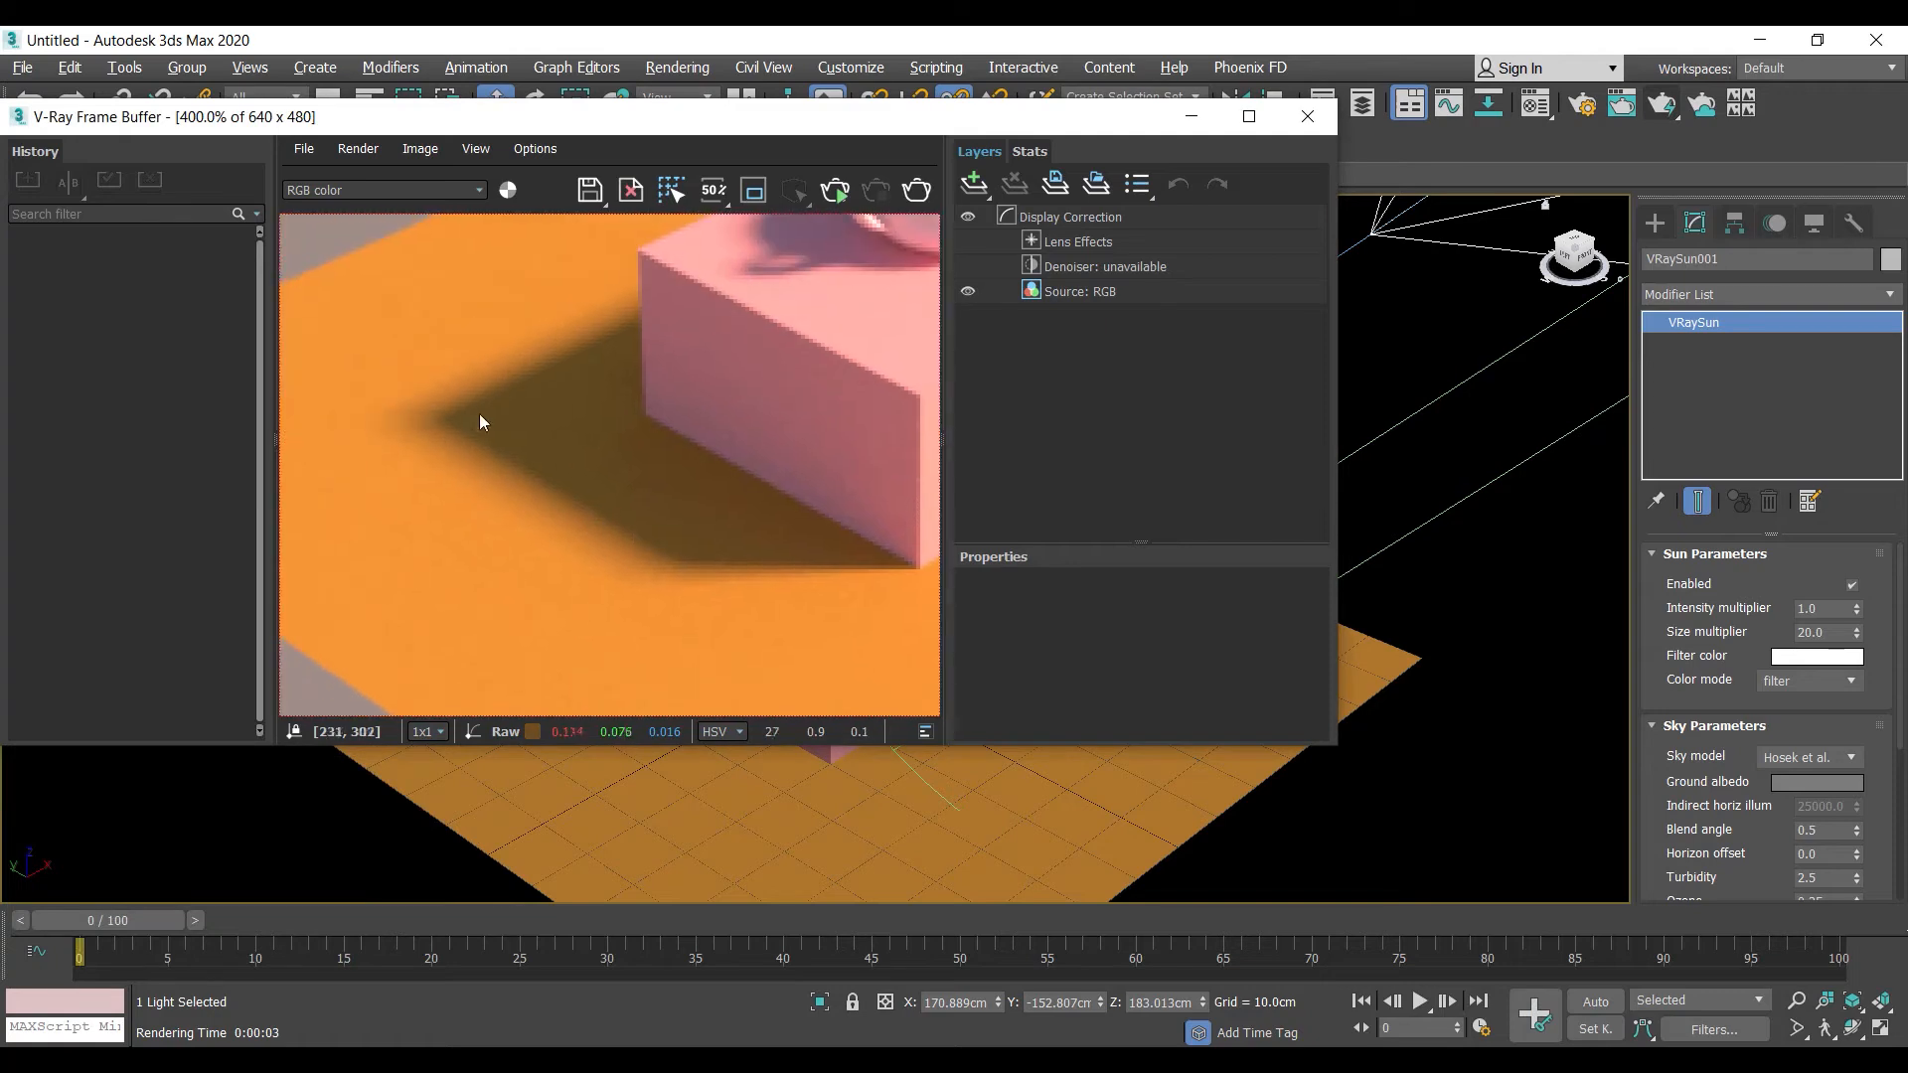
left_click(842, 193)
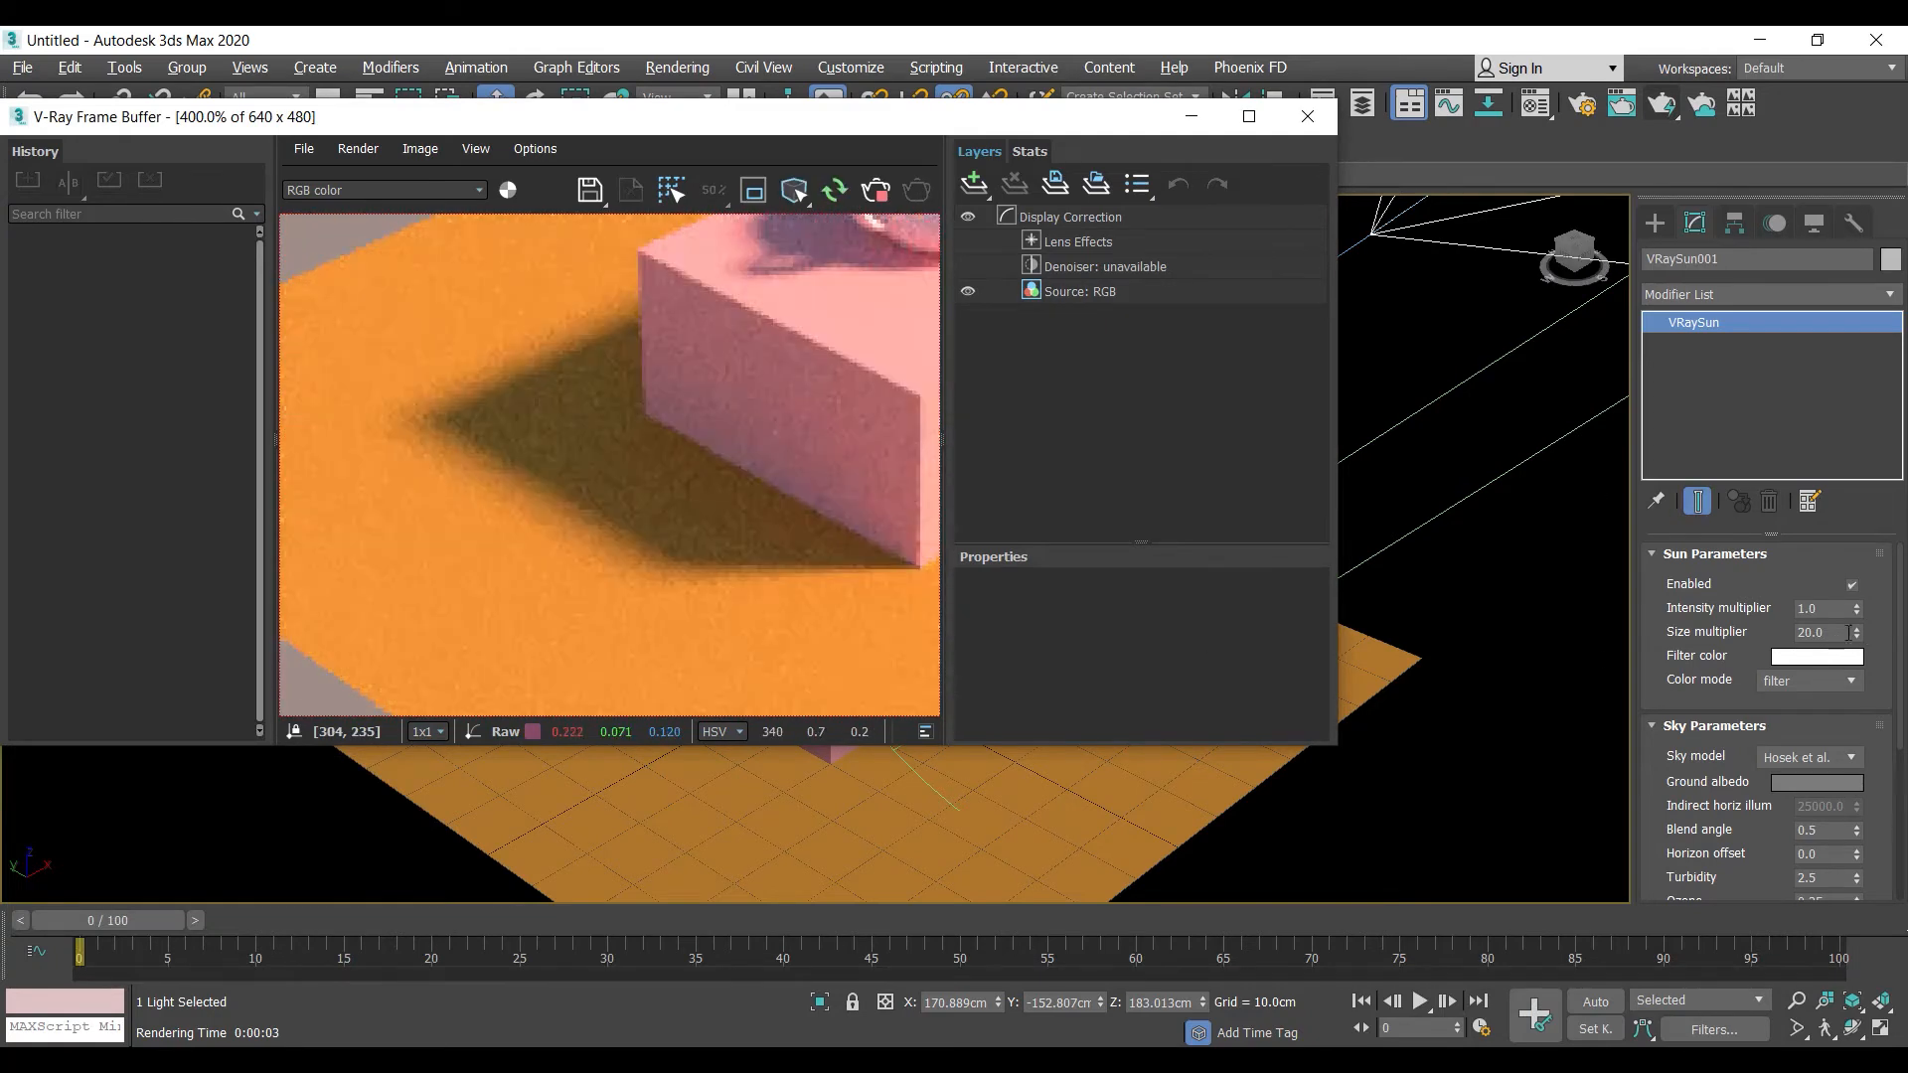
Try sun size multipliers of 1, 0.5, 30 and 100 to compare shadow softness in the interactive render
double_click(1826, 632)
type("1")
key("Return")
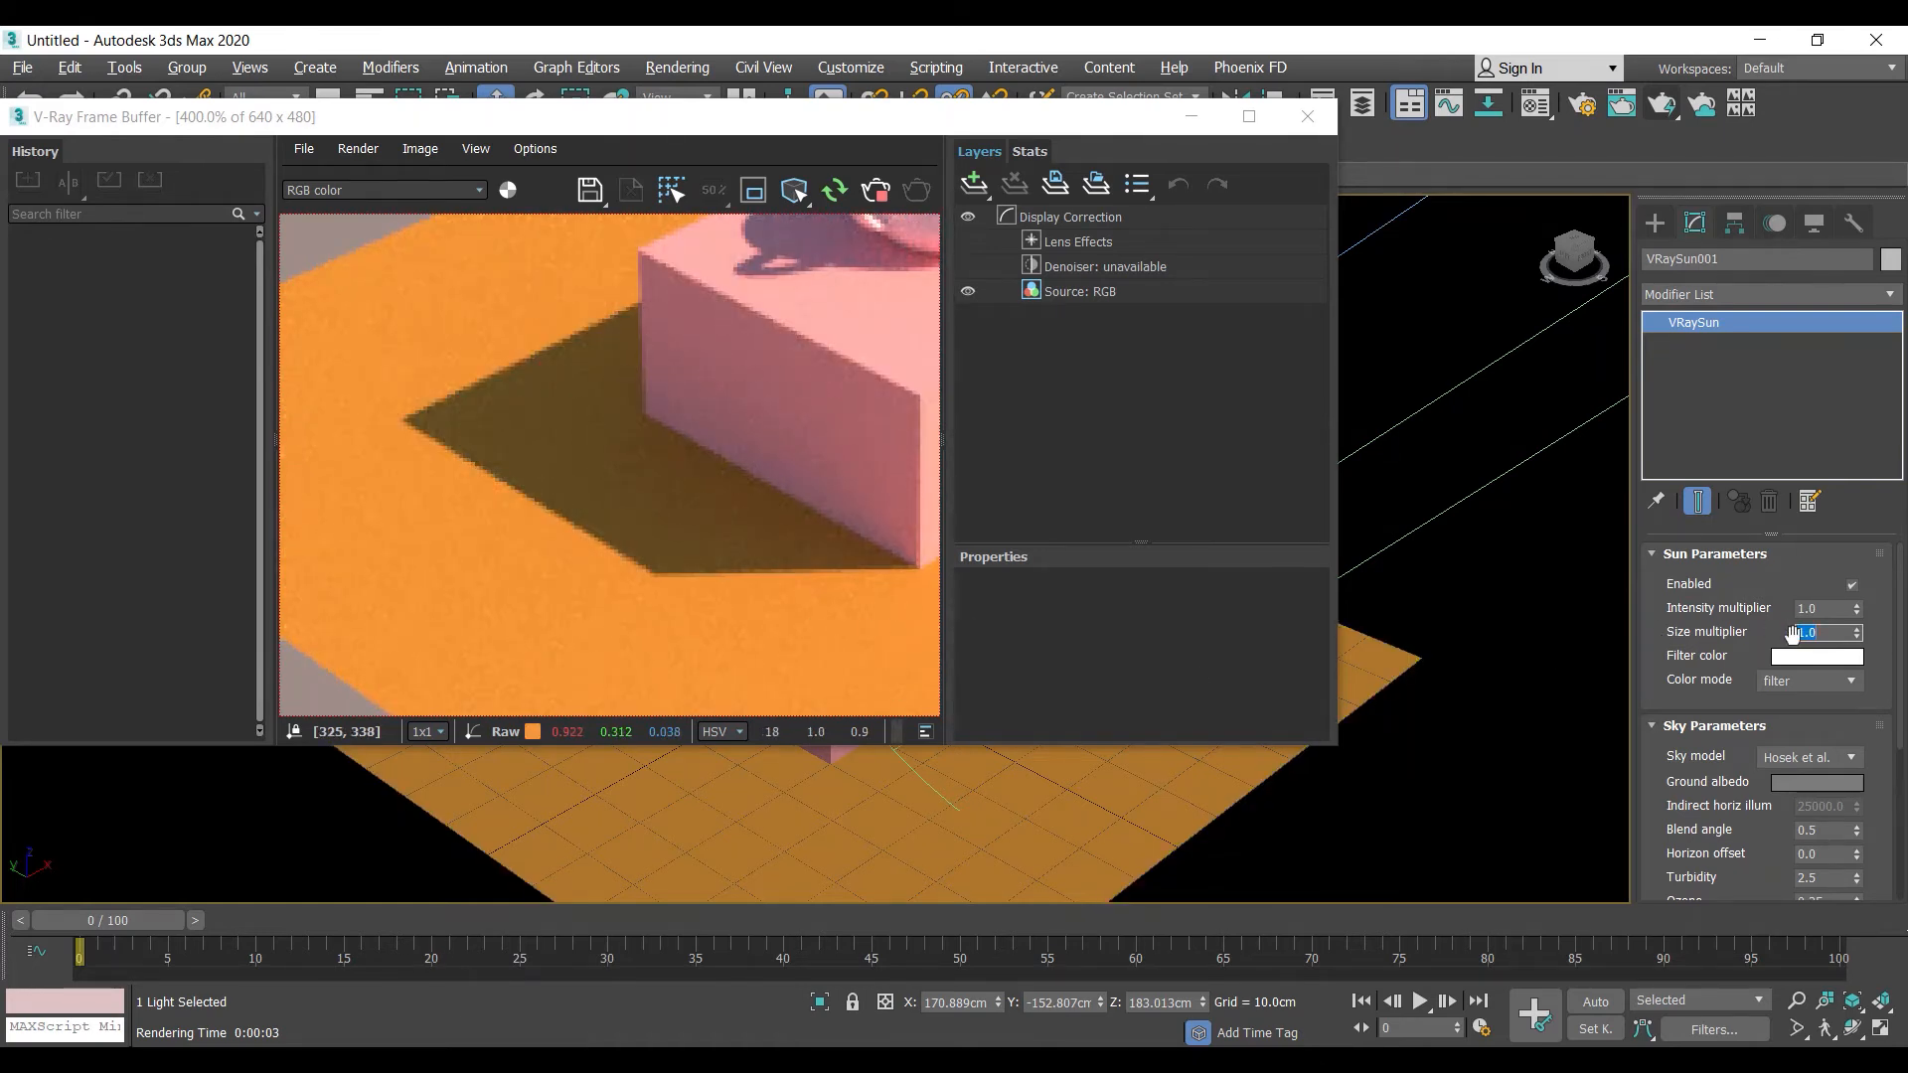
type("0.5")
key("Return")
type("30")
key("Return")
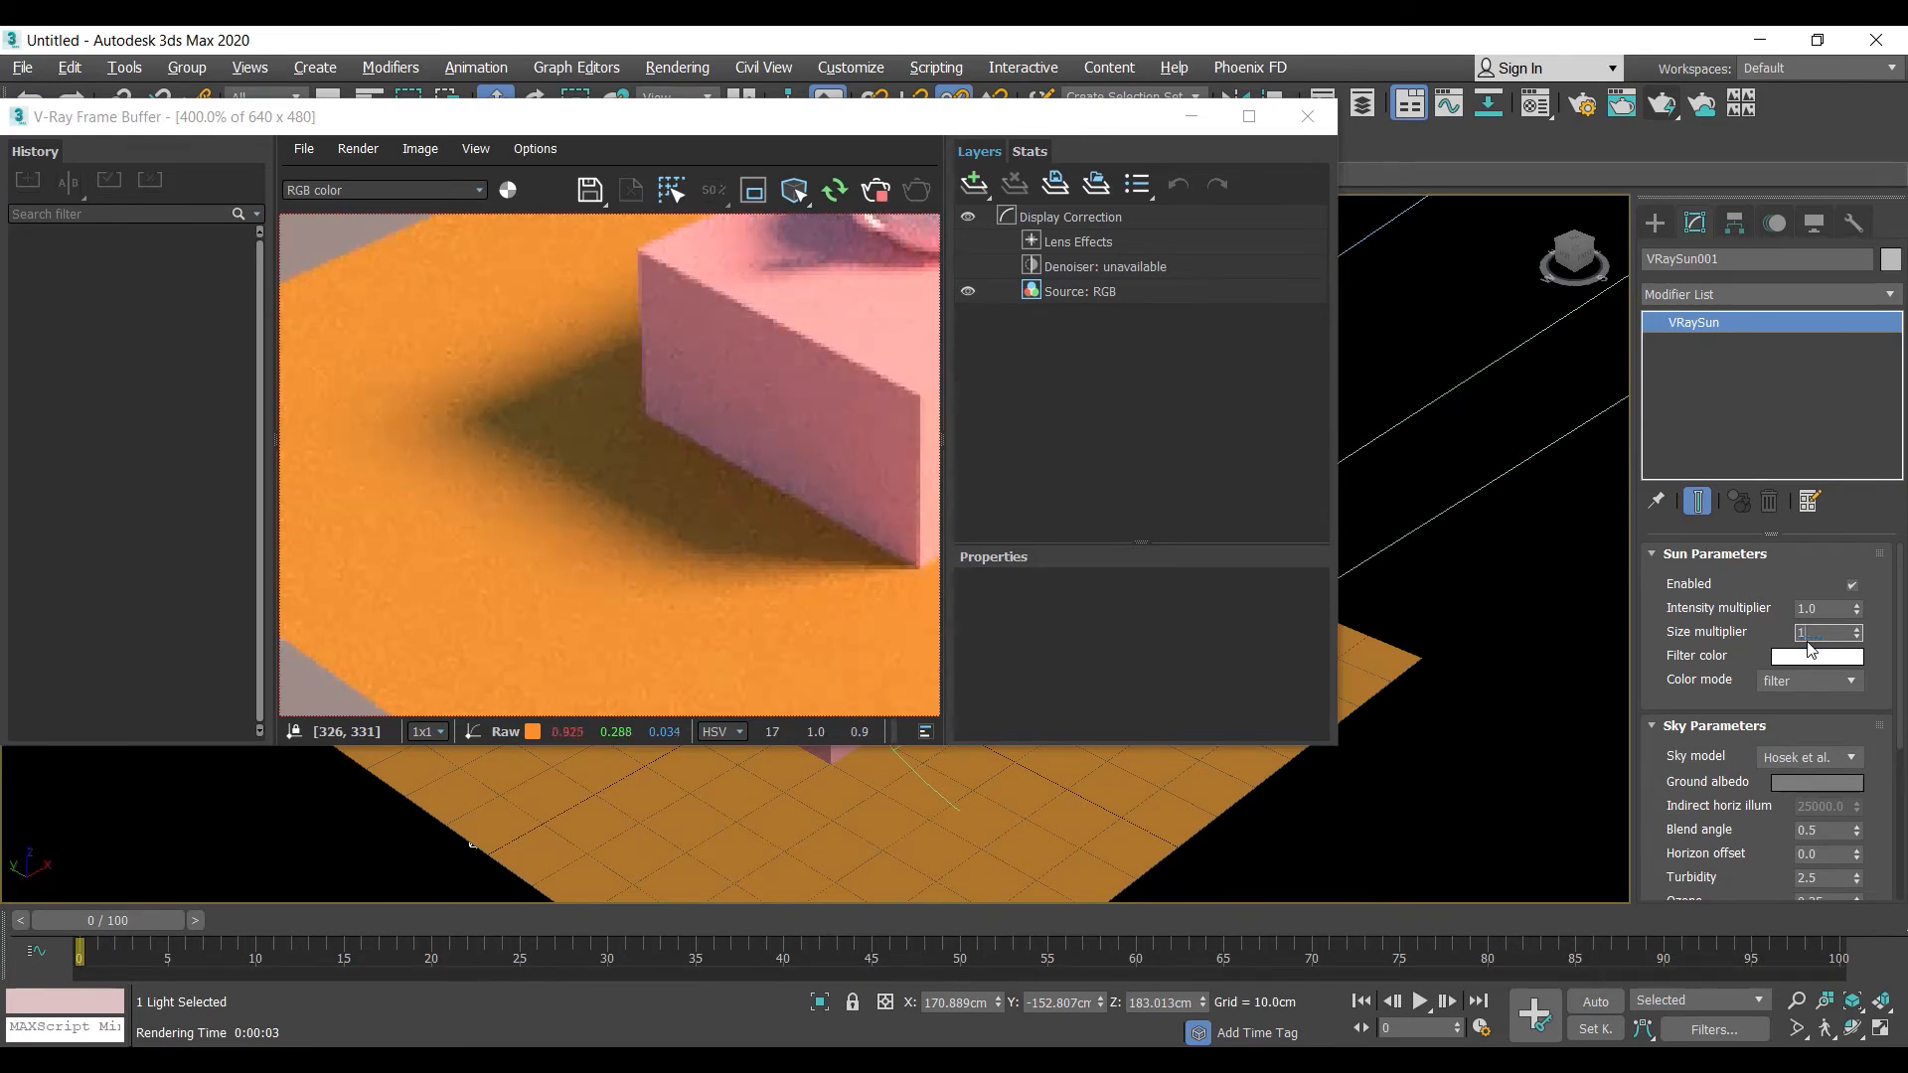
key("Return")
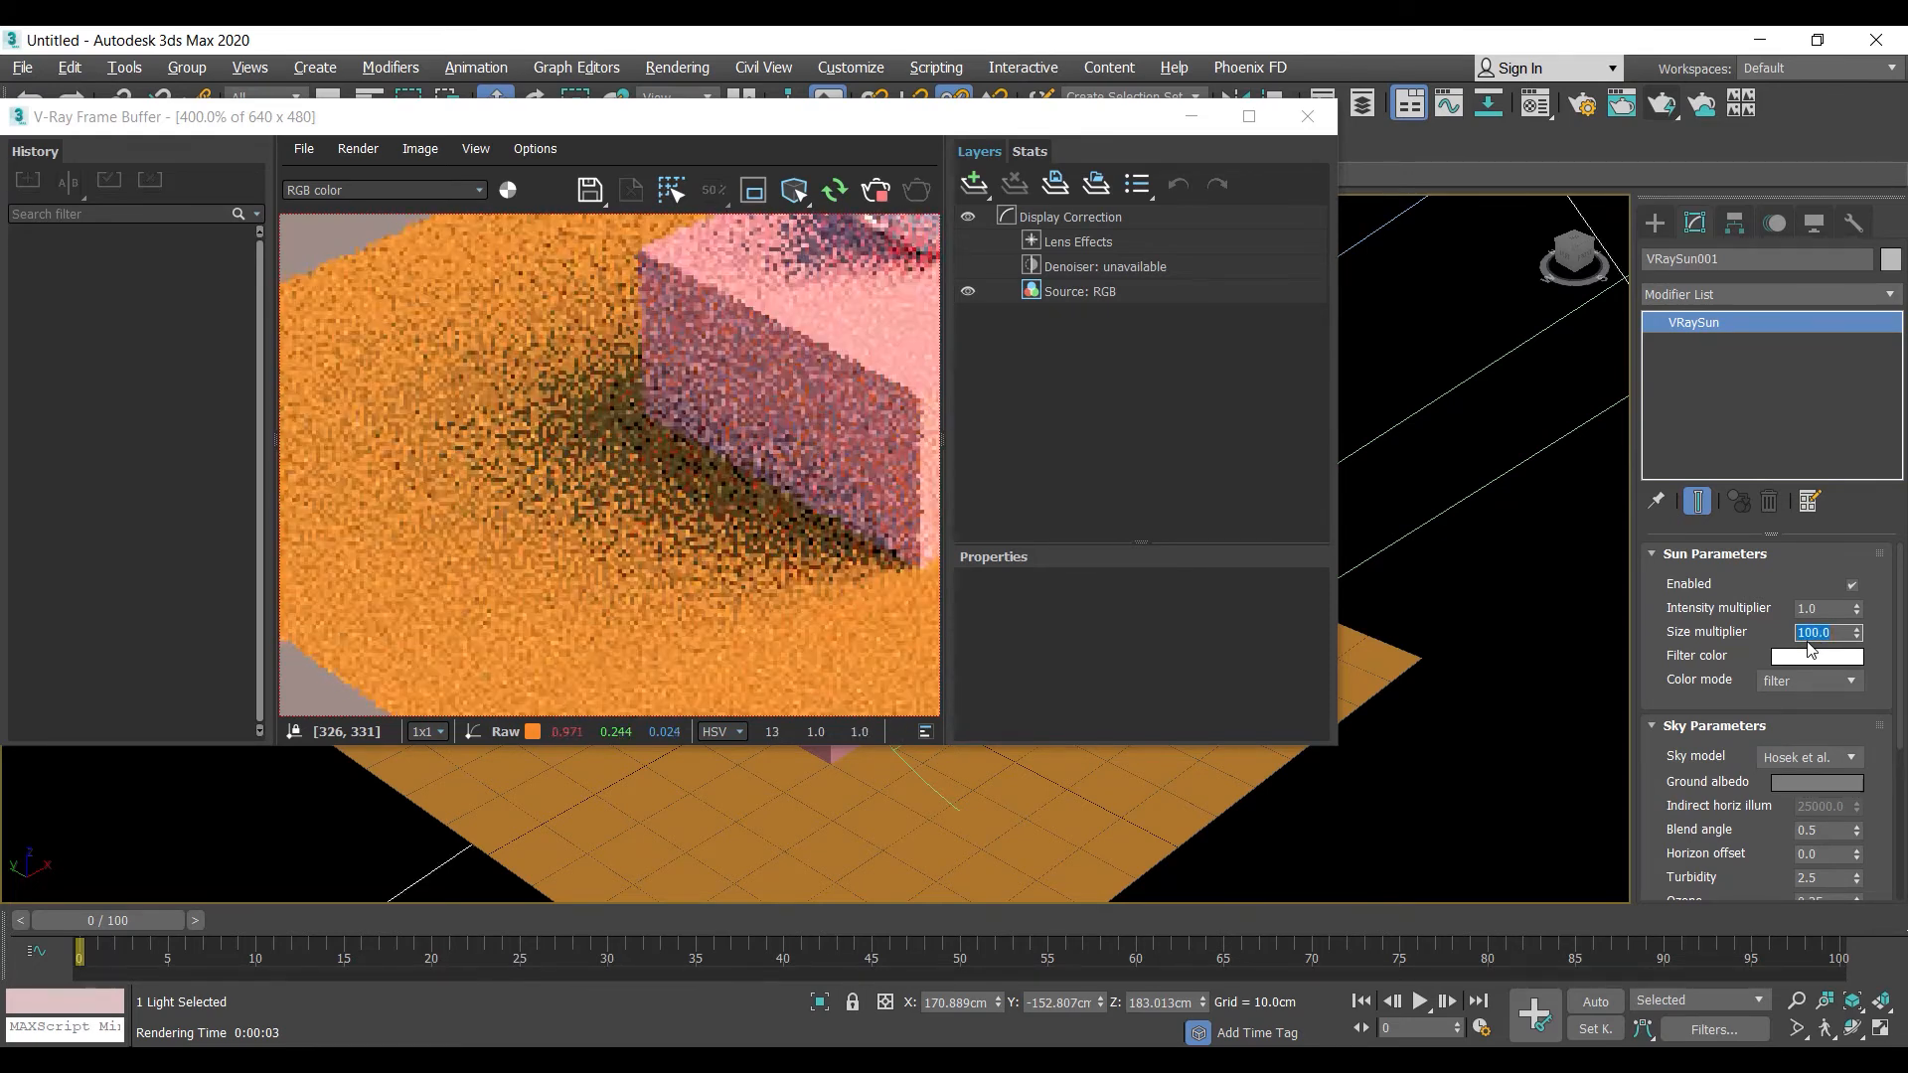
scroll(717, 541, "down", 2)
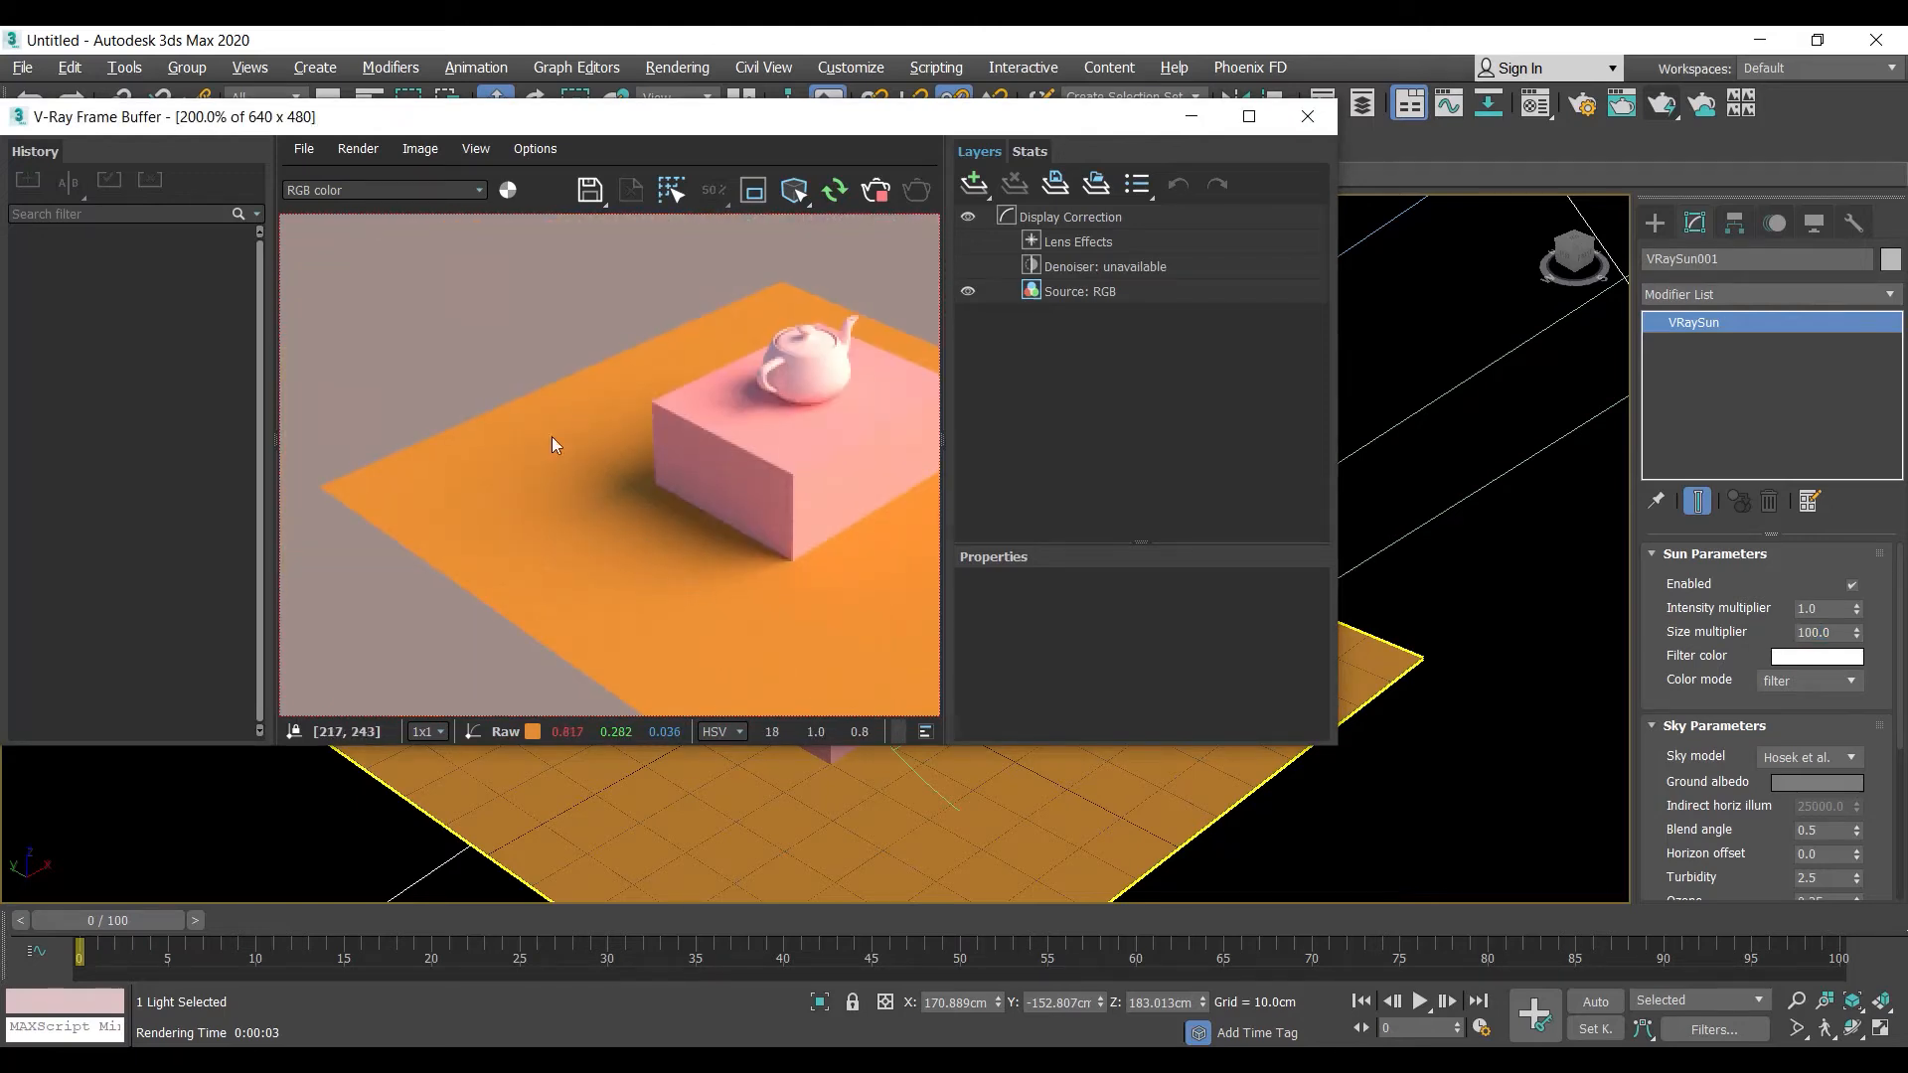
middle_click_drag(652, 503, 577, 483)
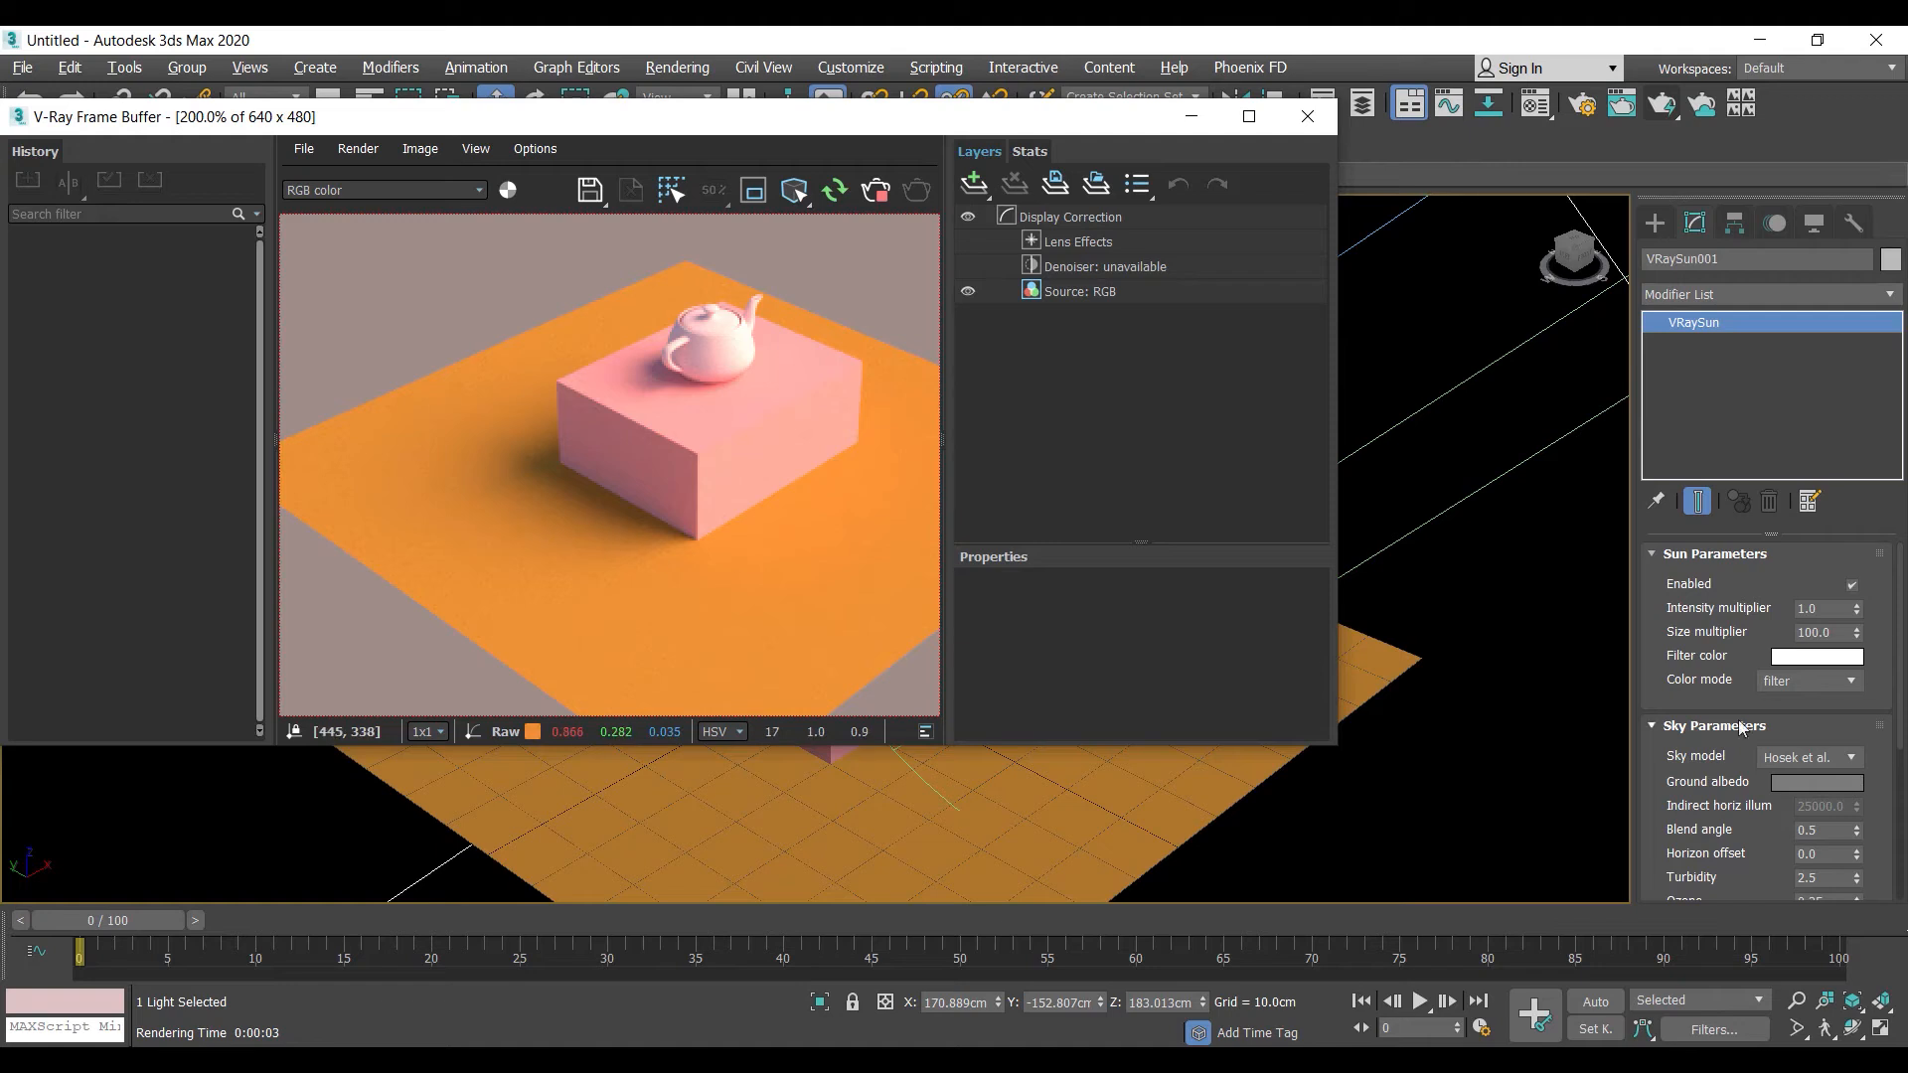
Set the sun's size multiplier back to 1
left_click(1835, 630)
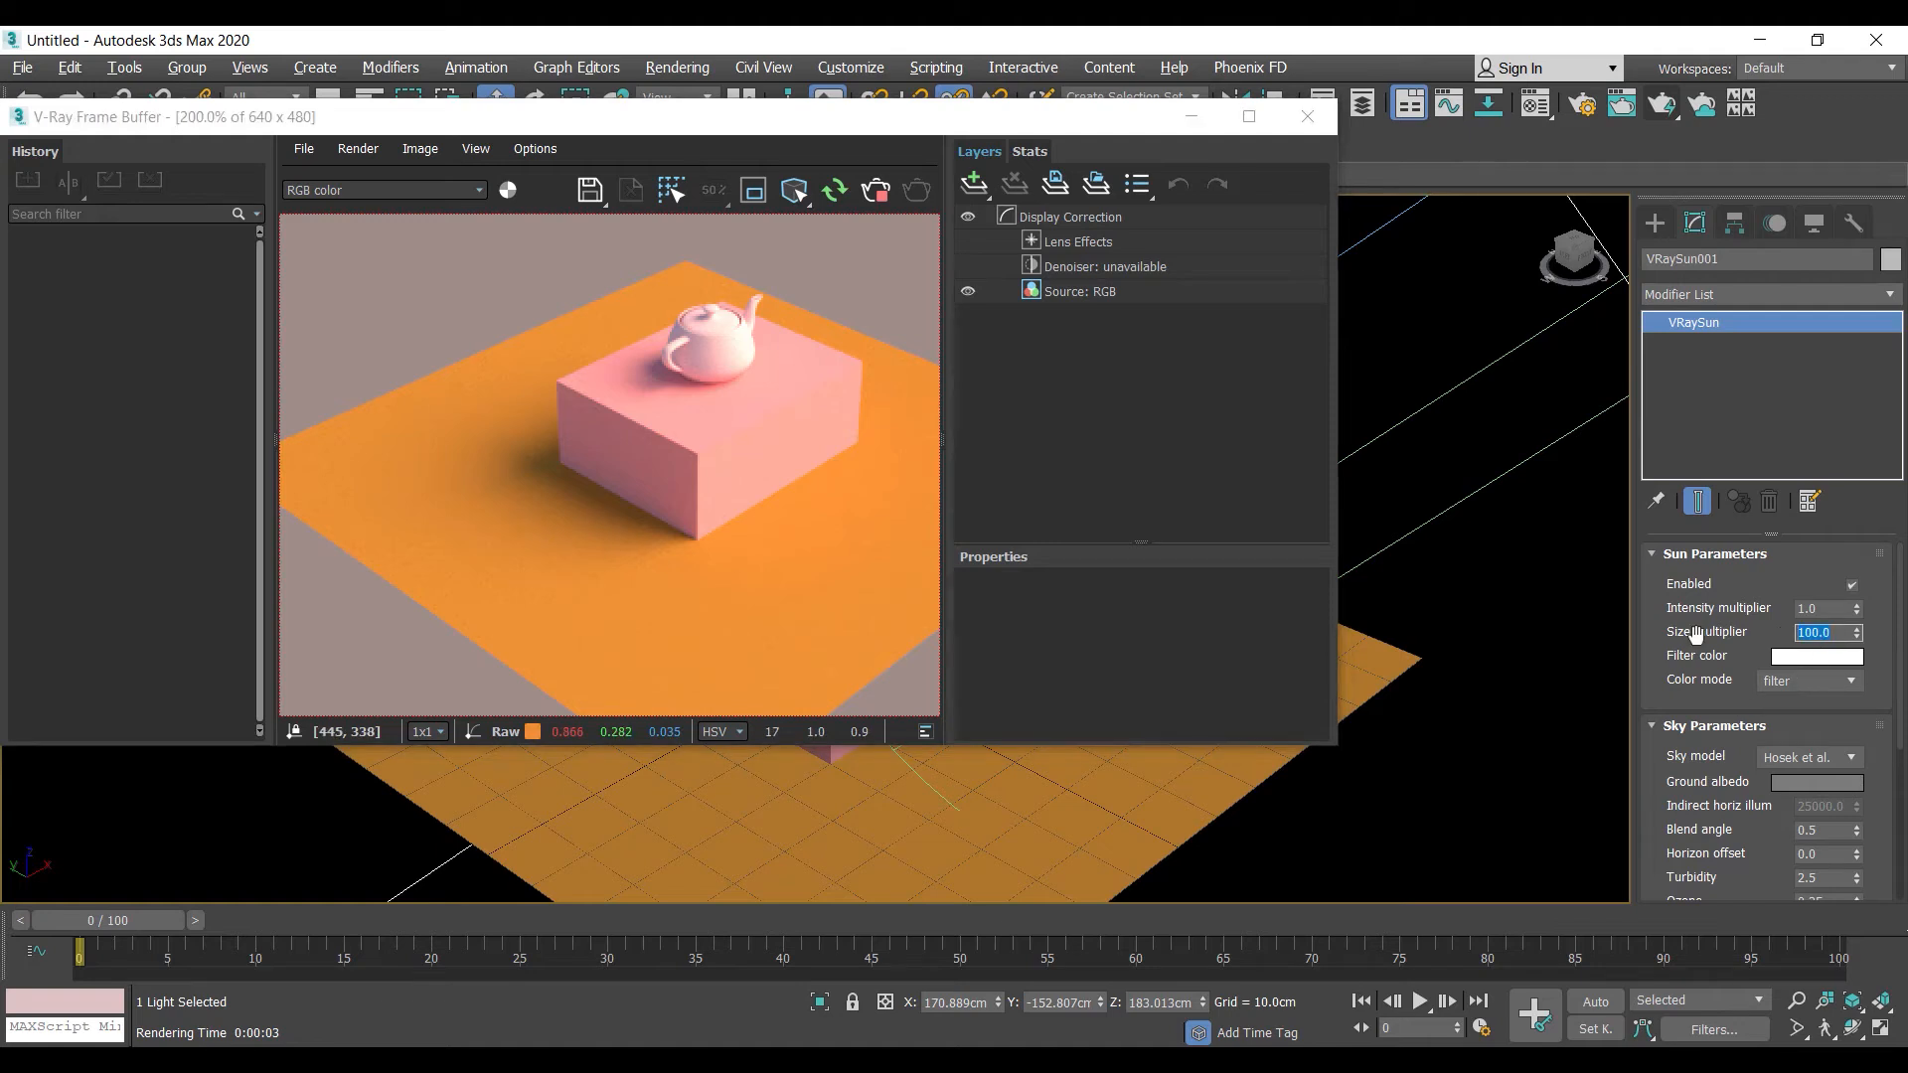
type("1")
key("Return")
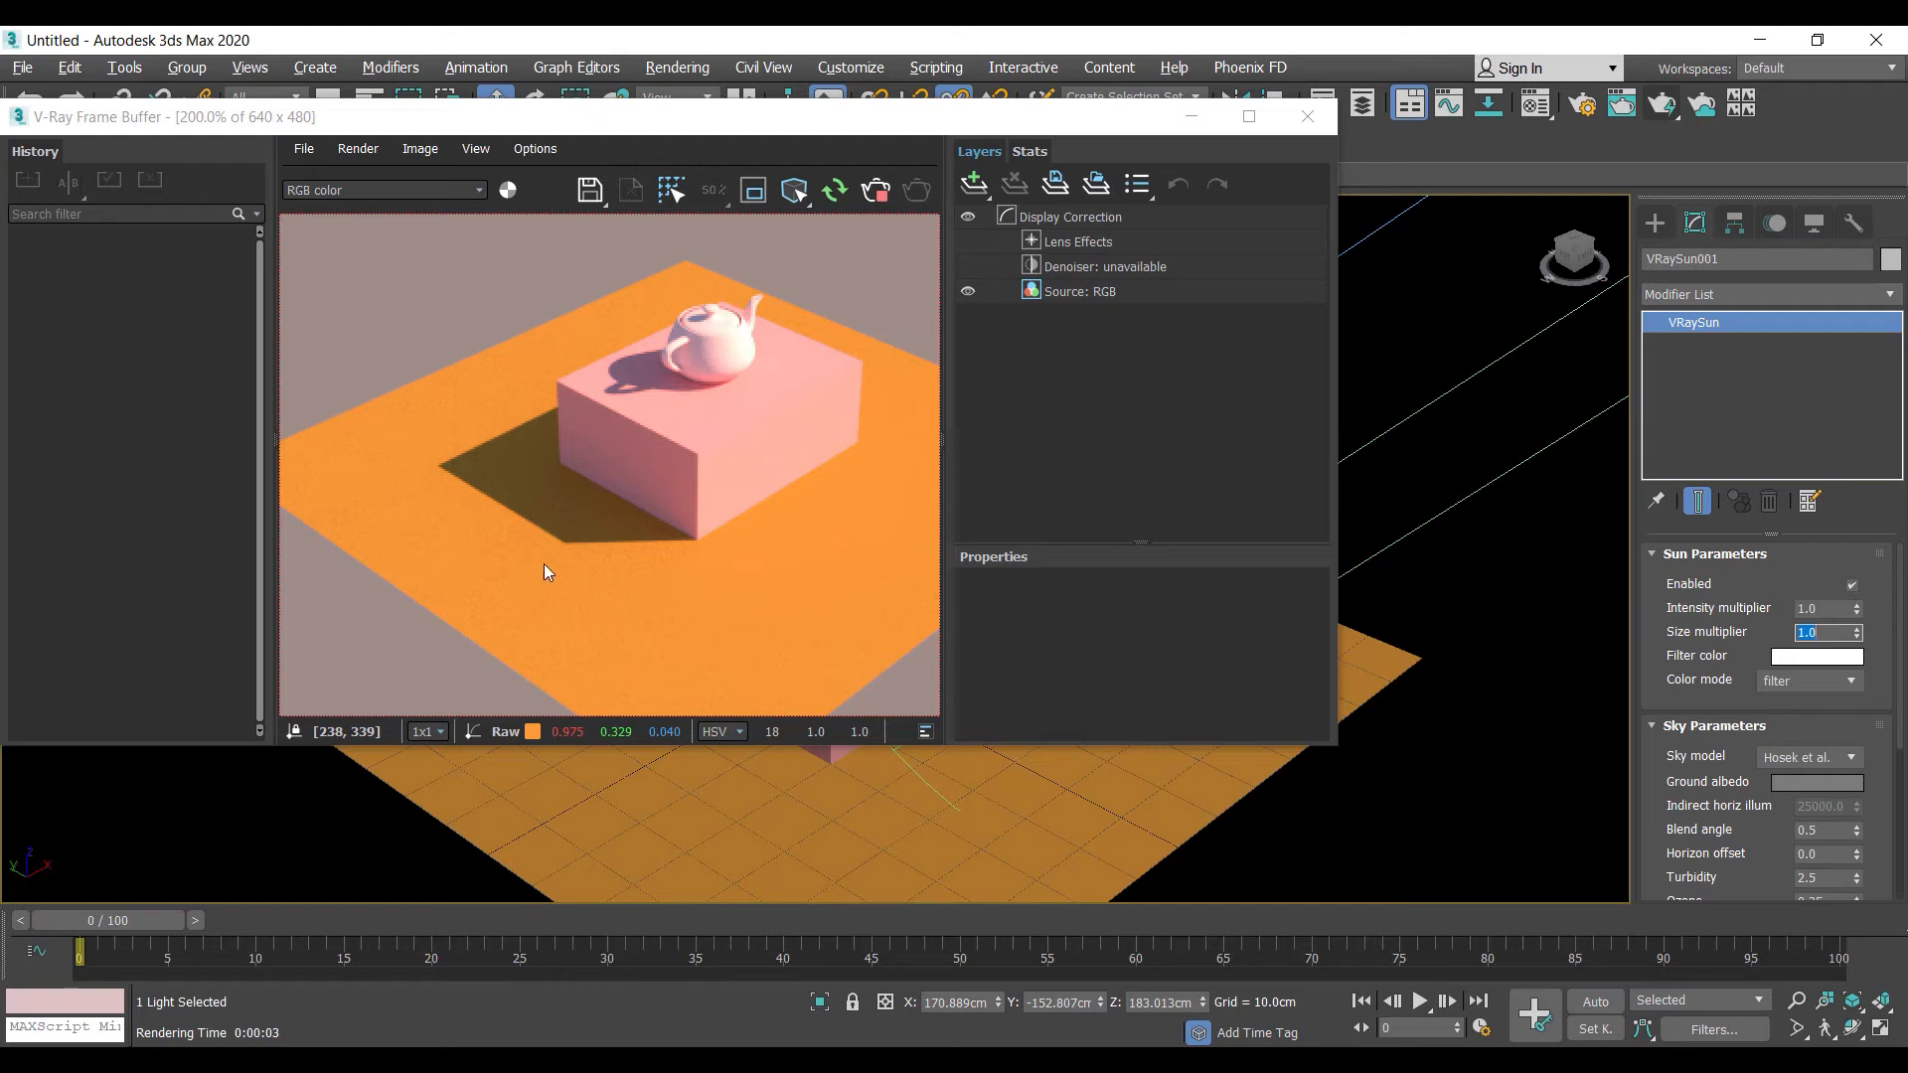
Try pure red as the sun's filter color, and settle on a pale warm cream tint instead
left_click(1809, 659)
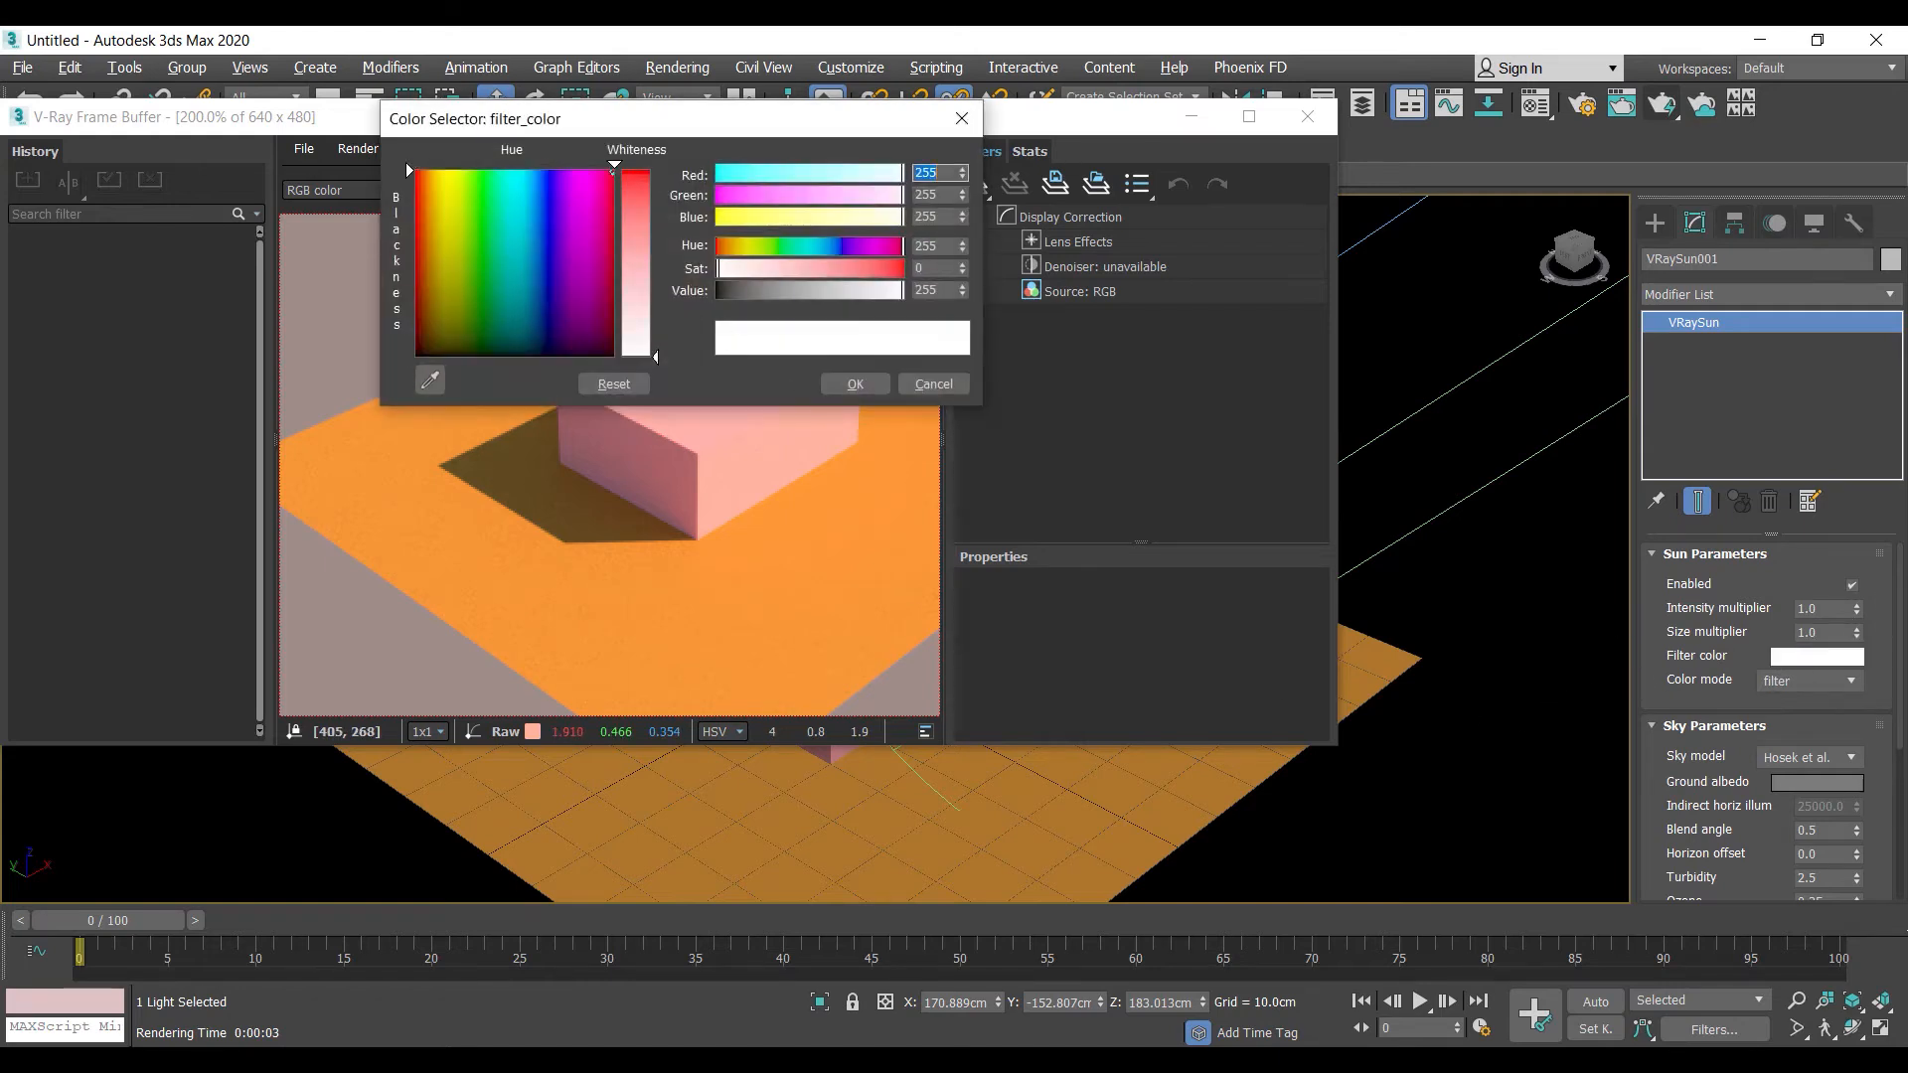
left_click_drag(636, 355, 636, 171)
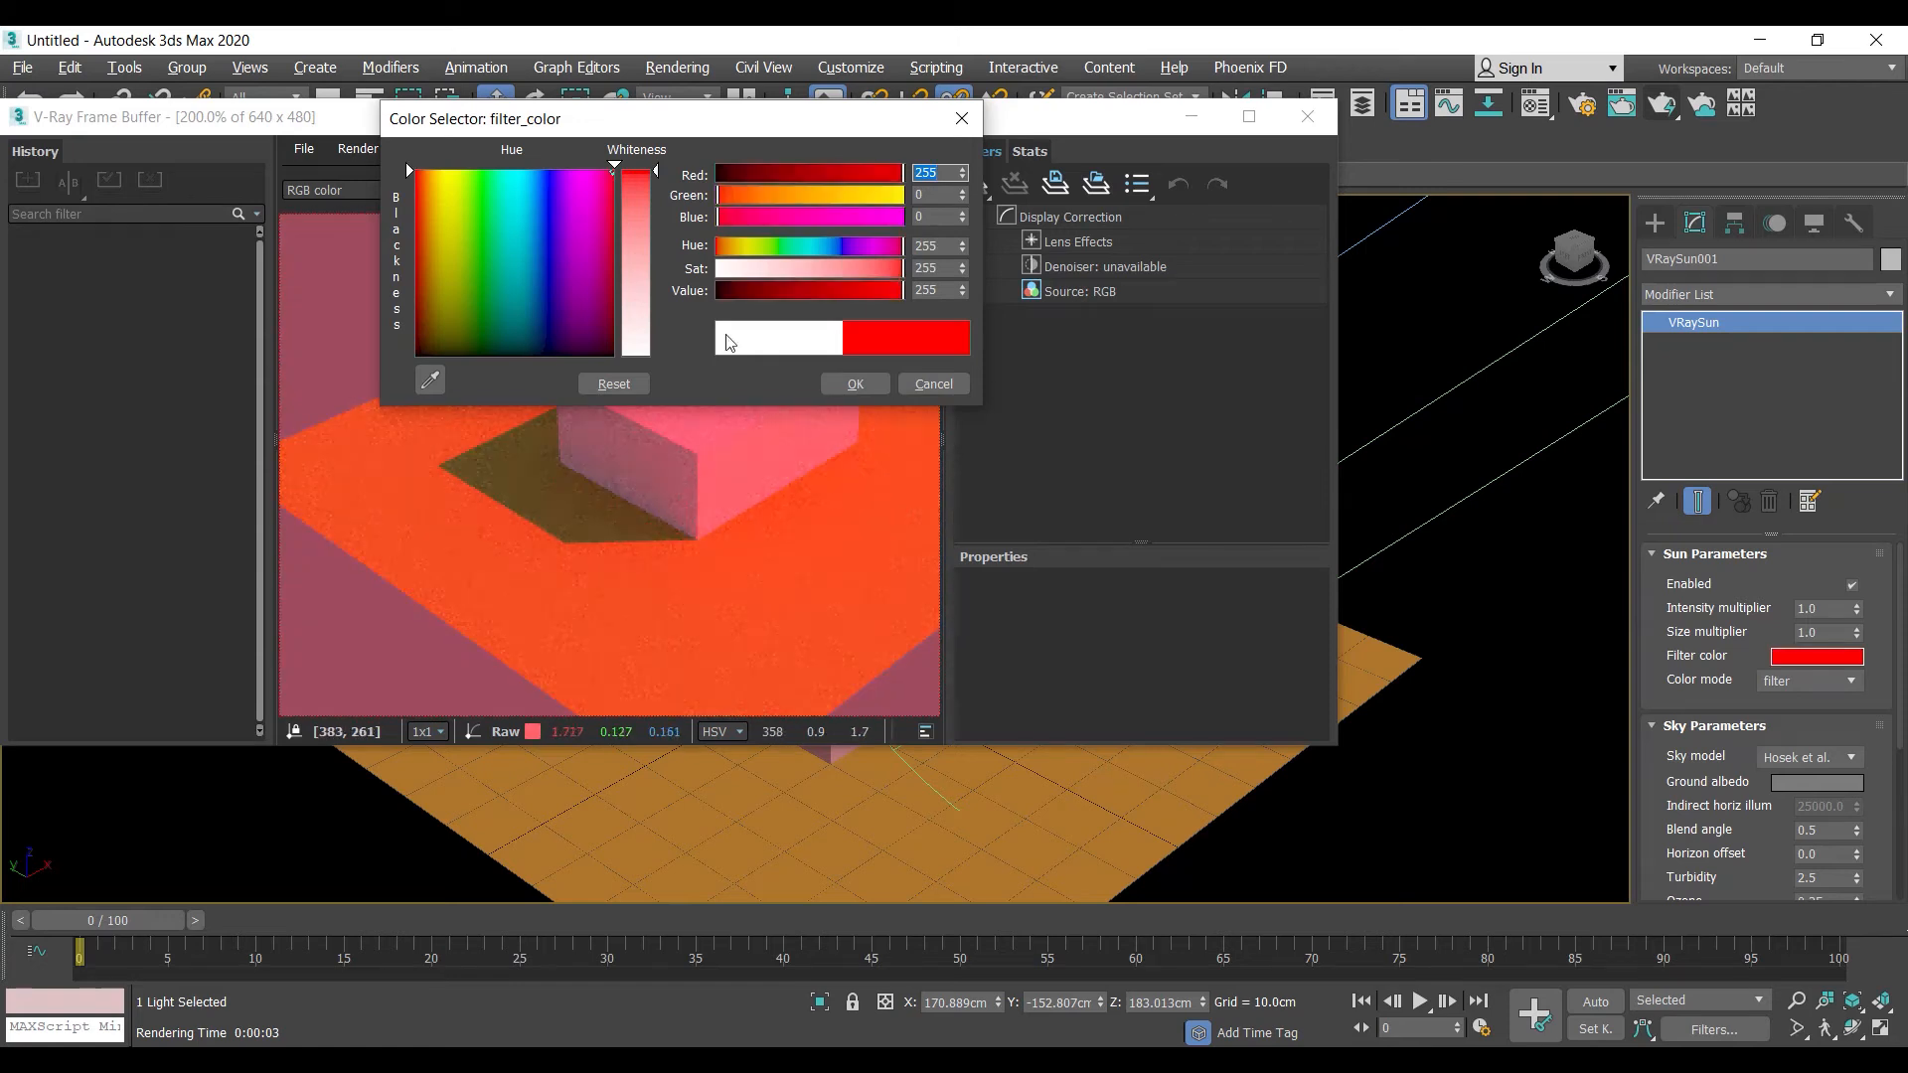
left_click_drag(892, 194, 844, 224)
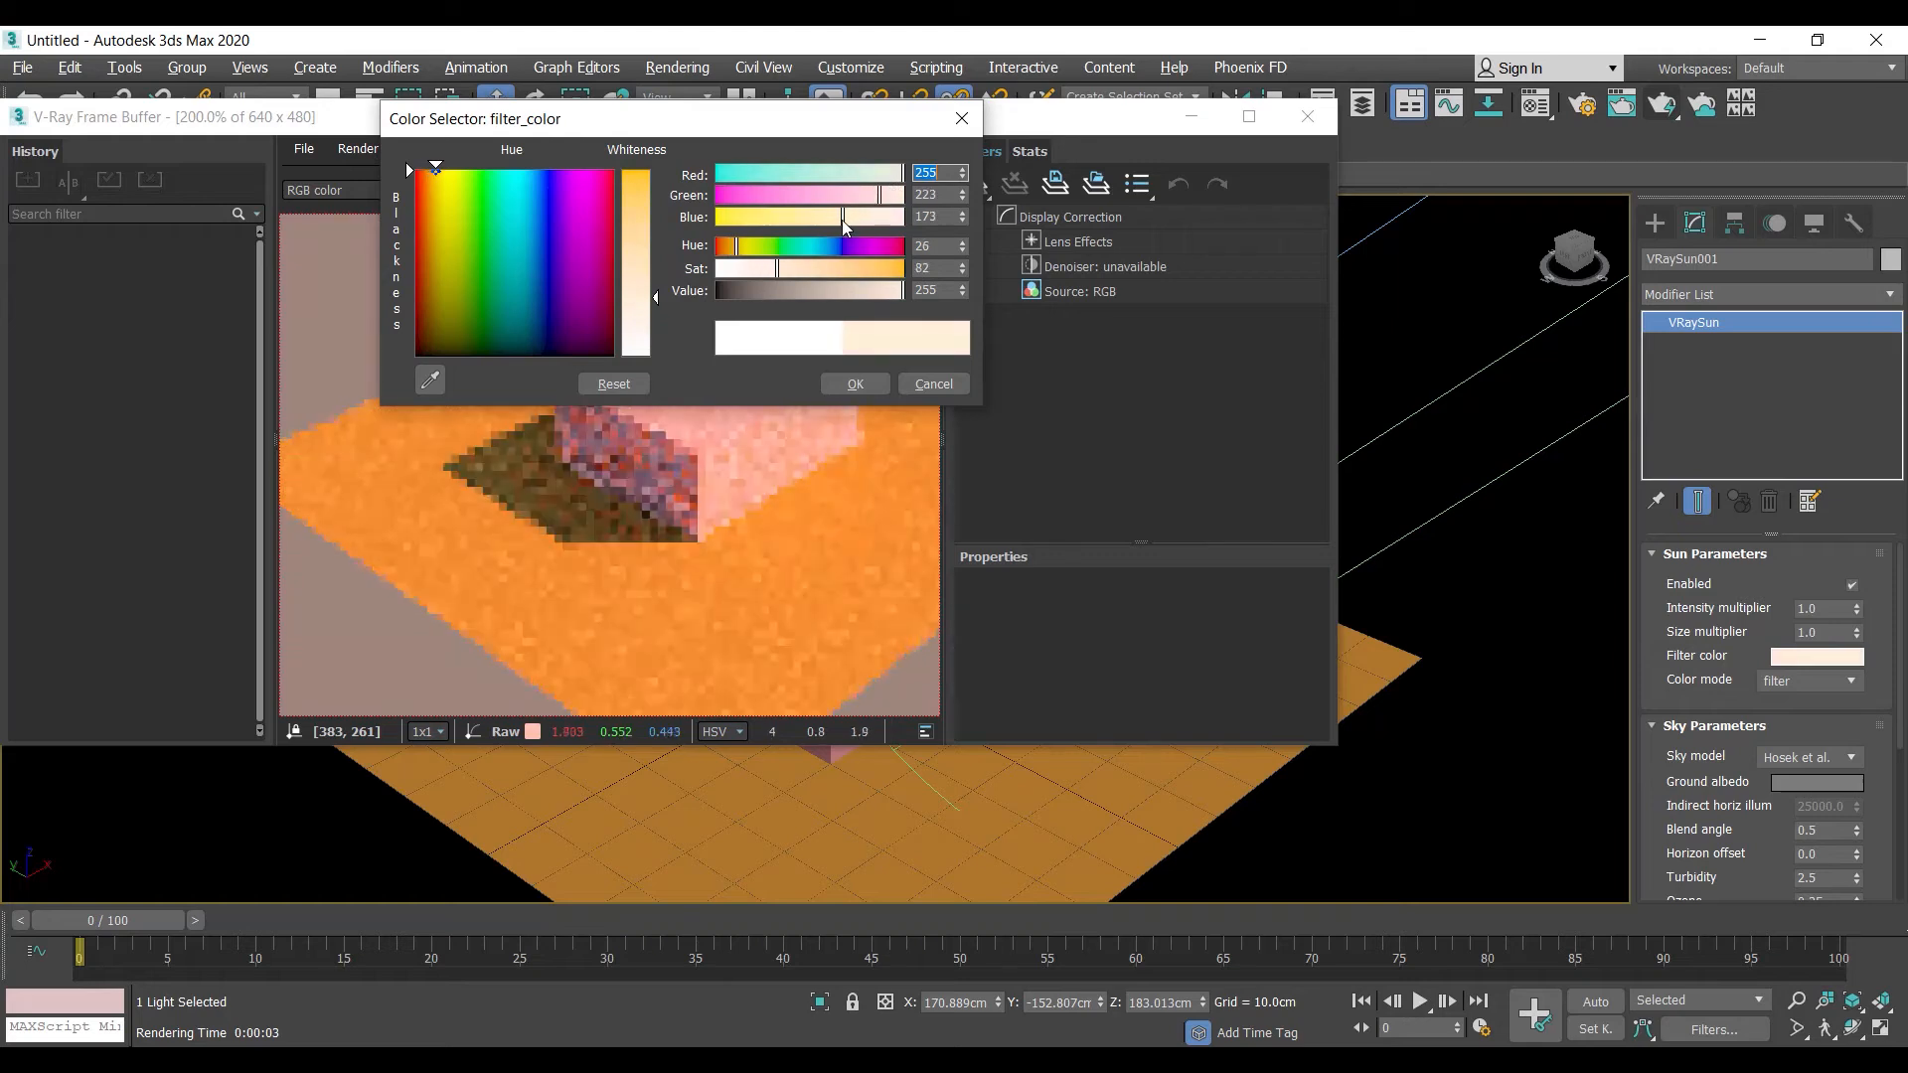
left_click(850, 386)
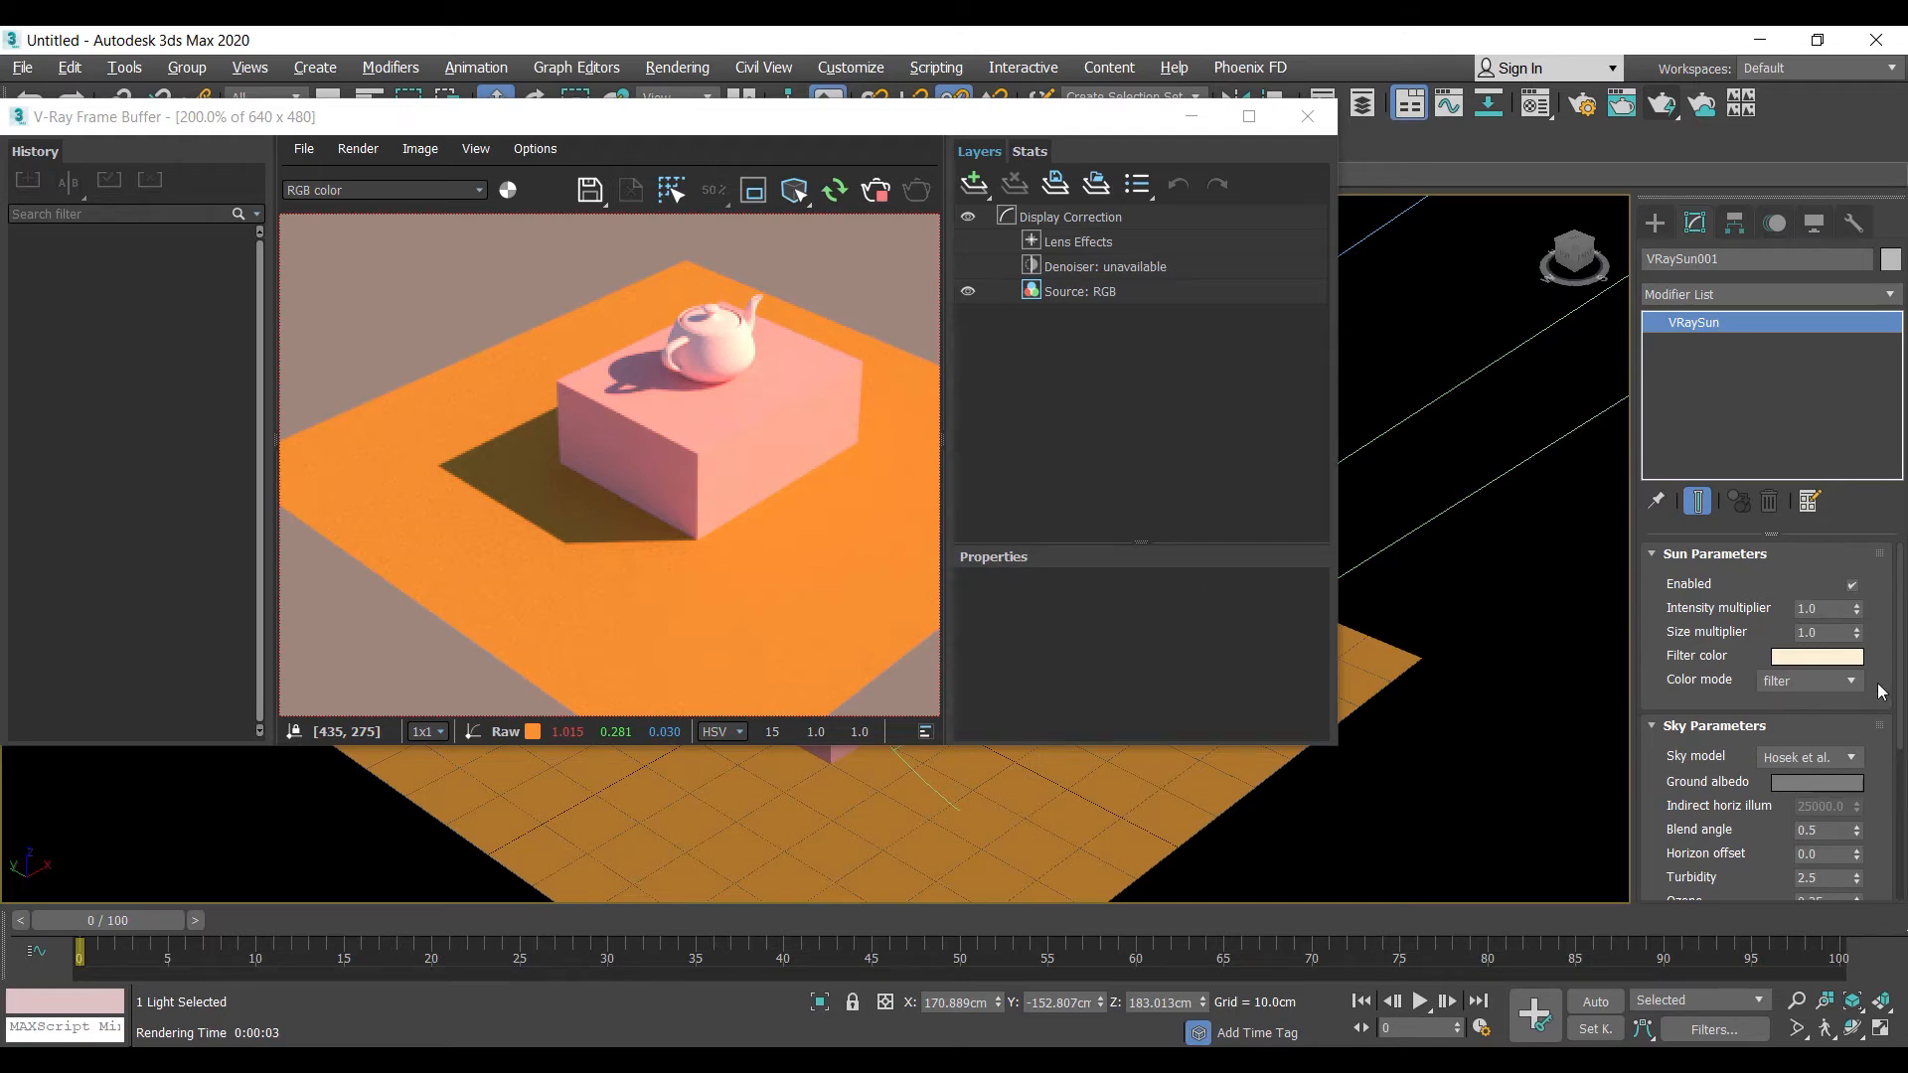
Review the VRaySun's remaining sky, exclusion, visibility and sampling parameters
scroll(1880, 691, "down", 5)
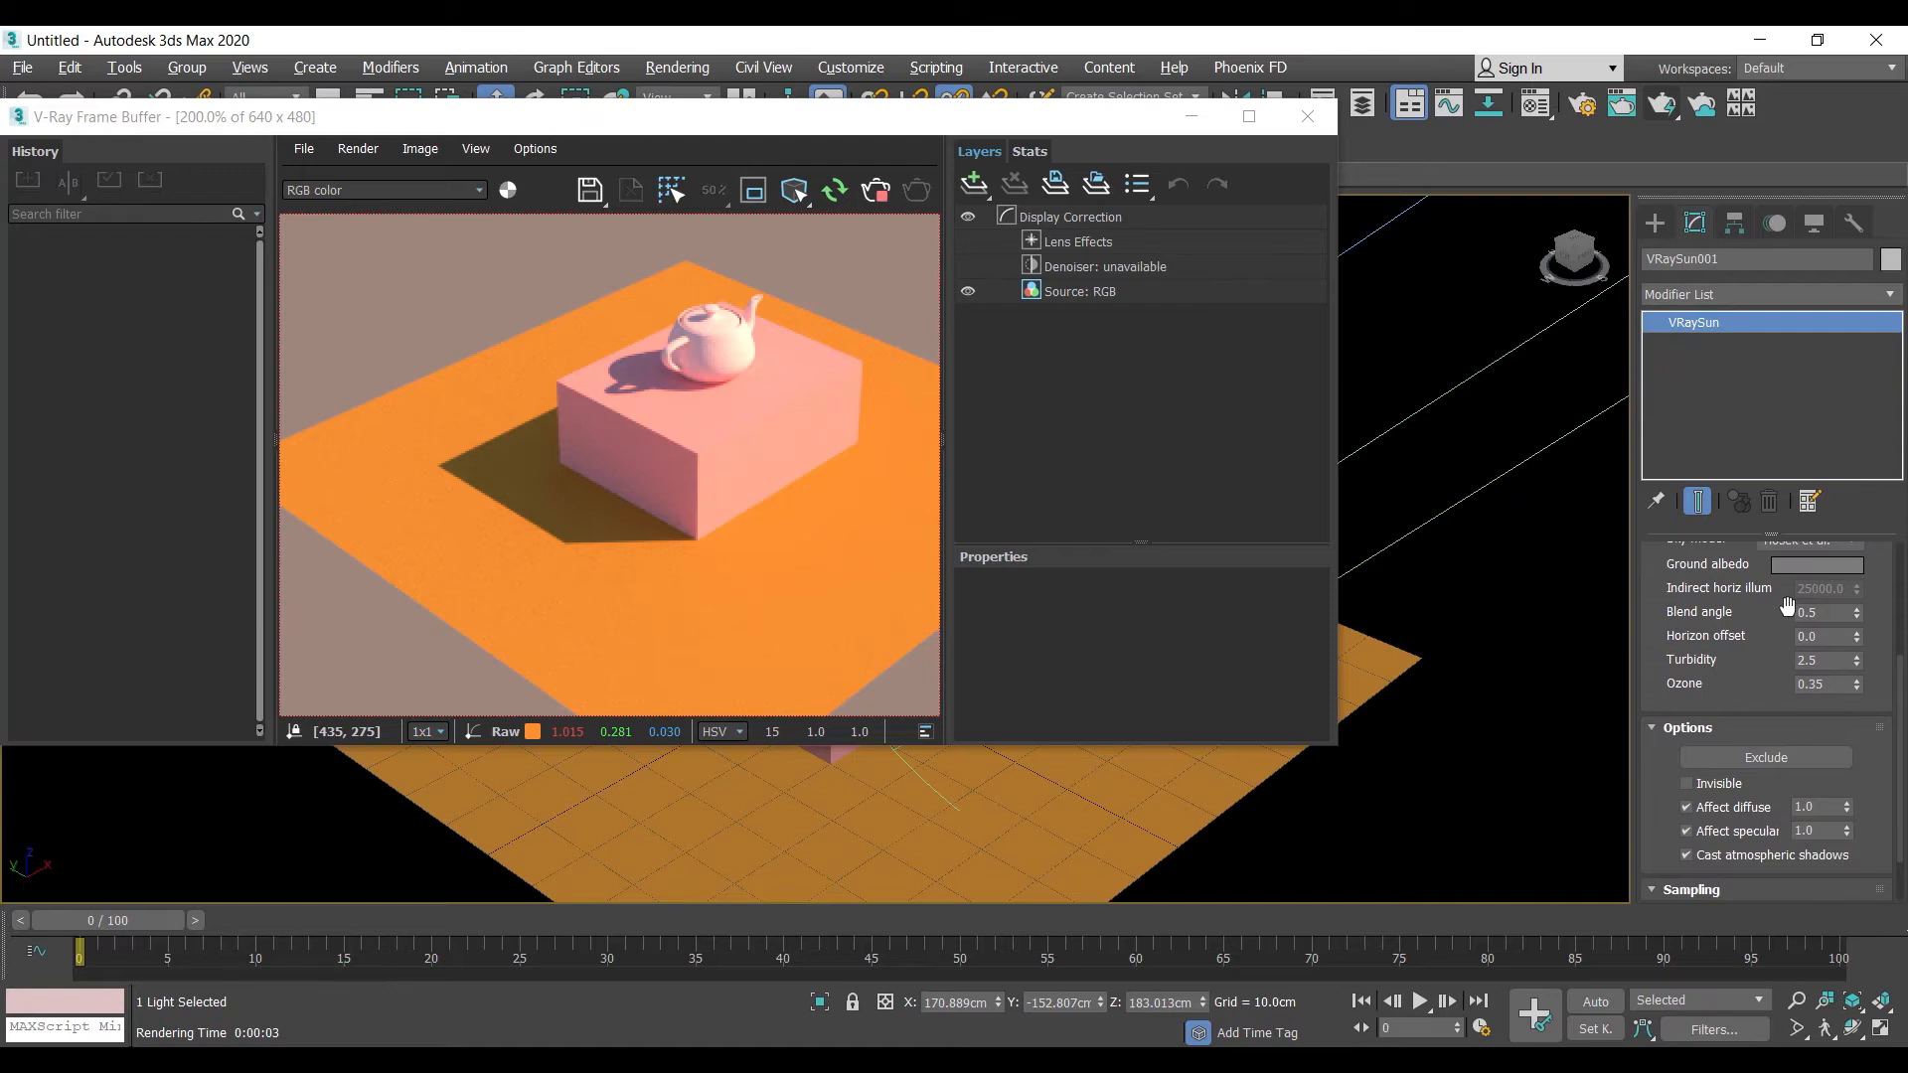
scroll(1787, 606, "down", 2)
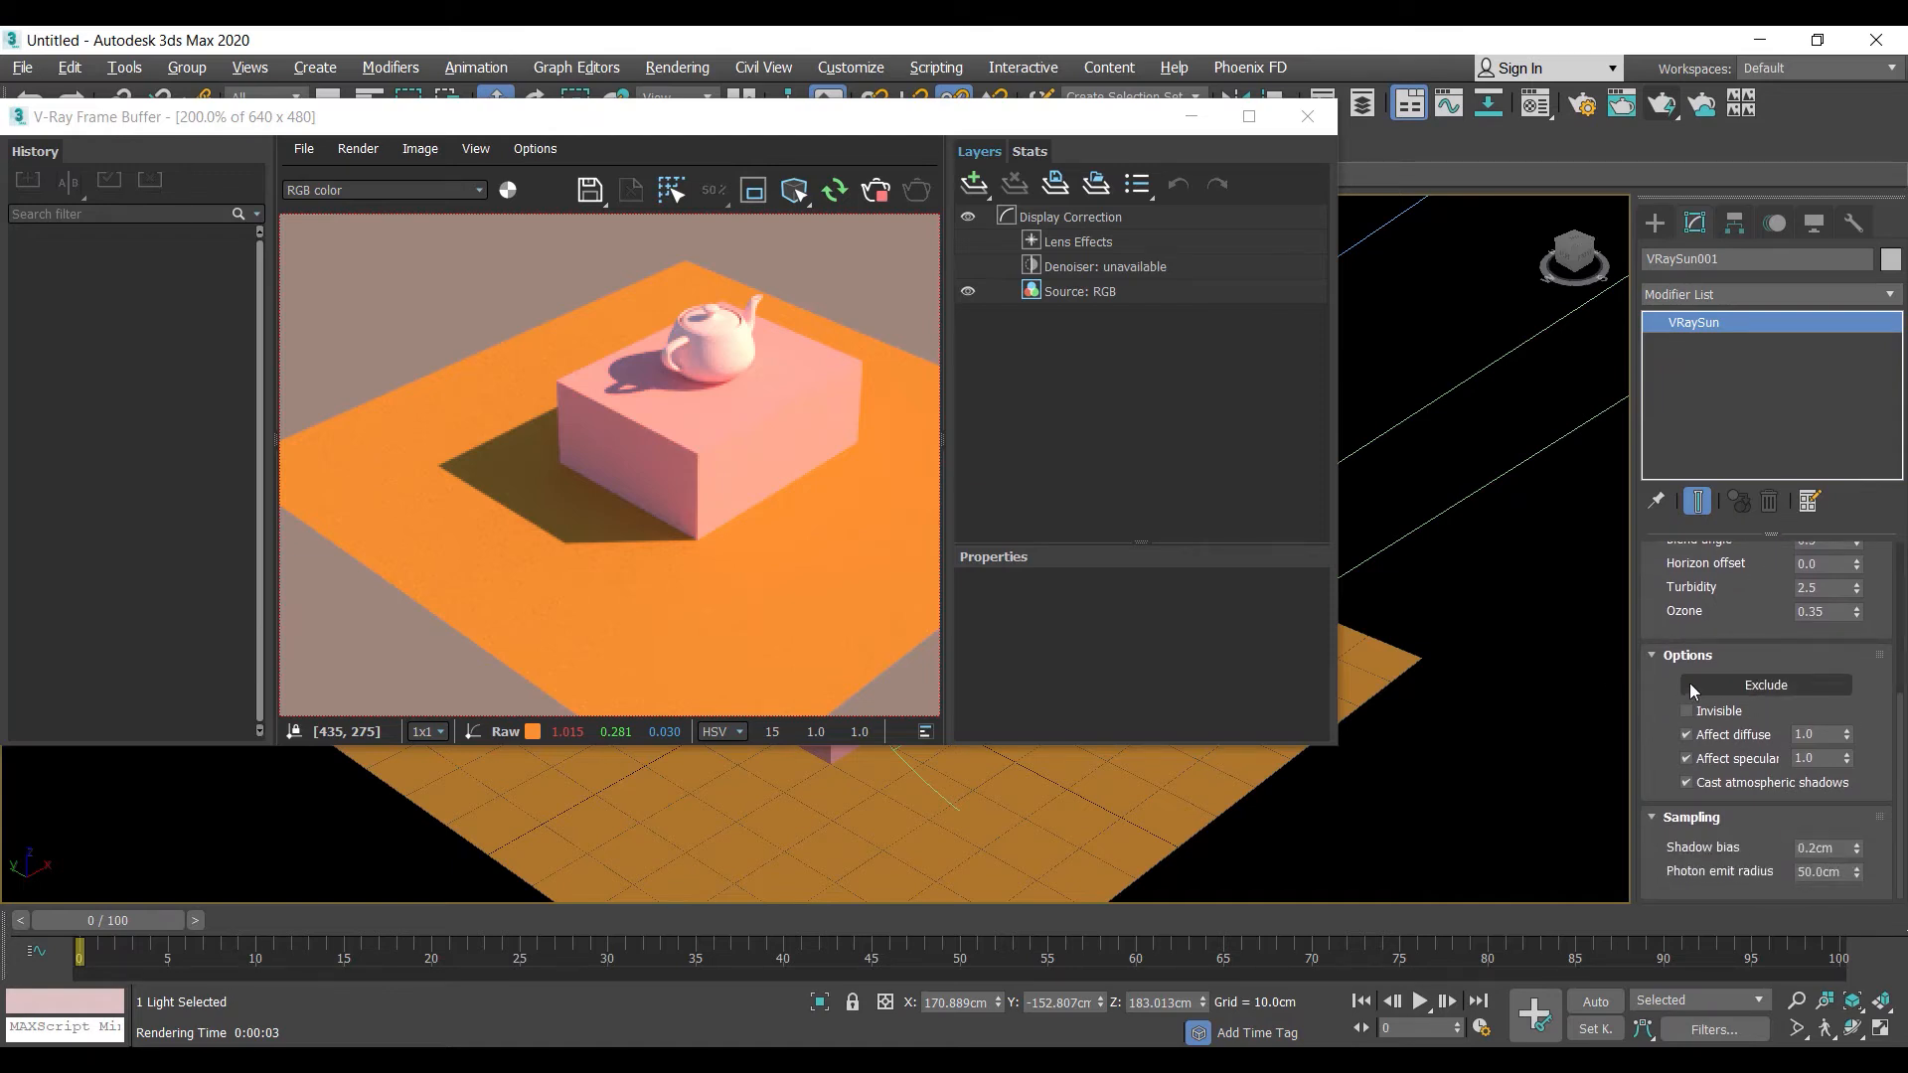
left_click(1746, 689)
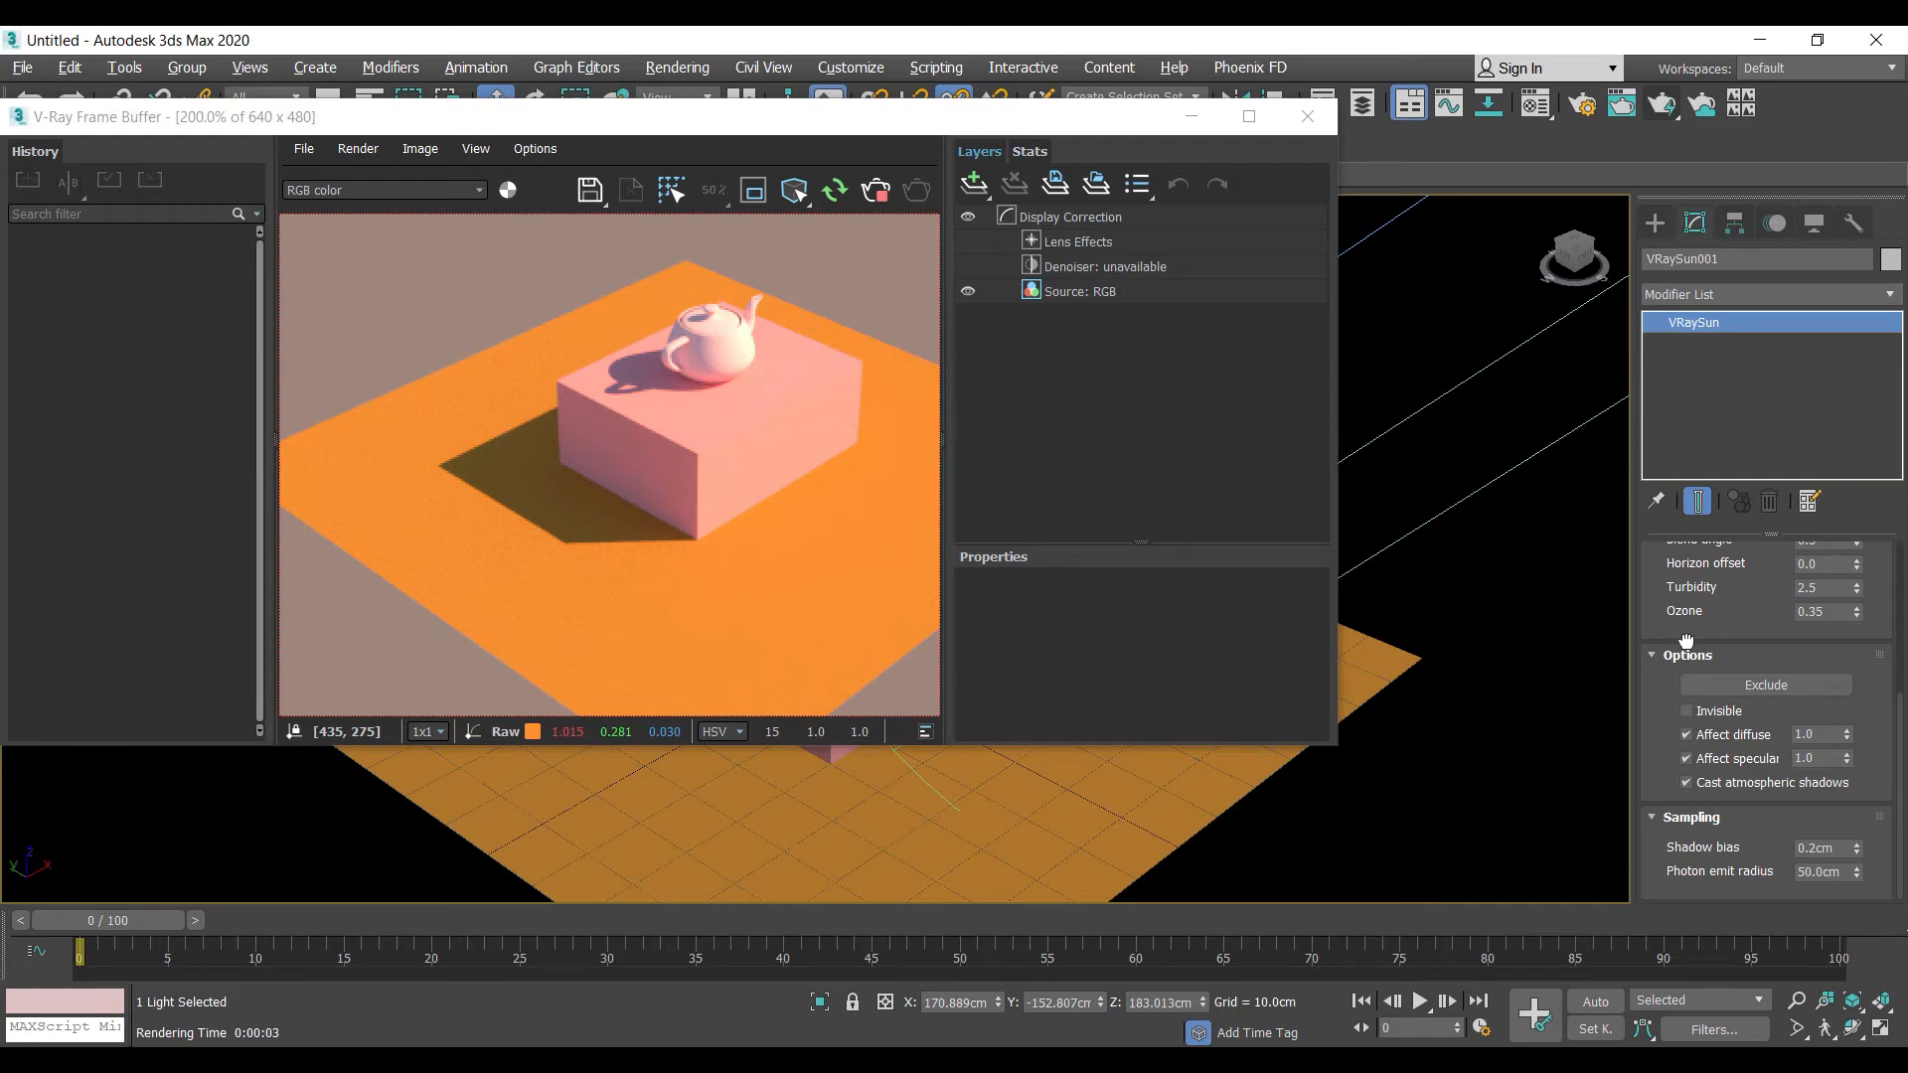
left_click_drag(1771, 600, 1795, 1043)
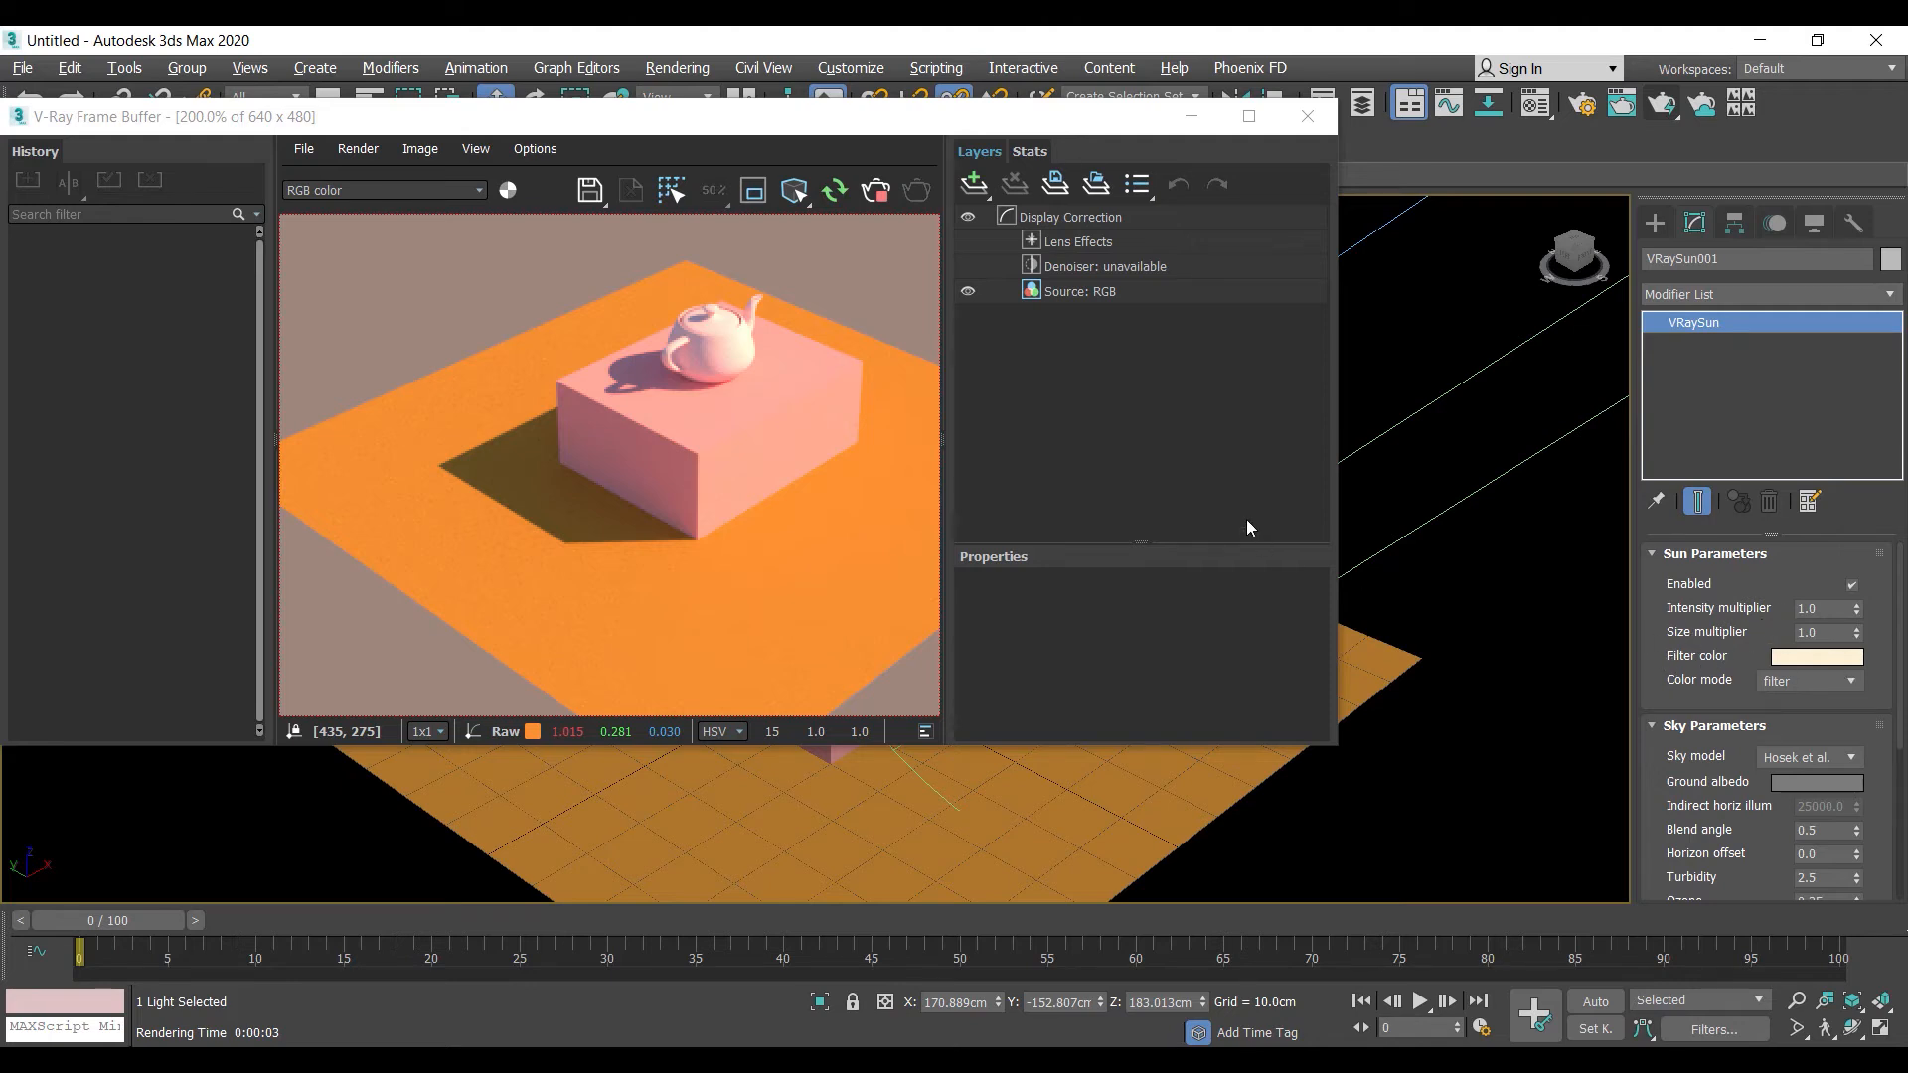
Close the frame buffer and move the VRaySun in the Top view to the opposite side of the teapot, about X -116 cm, Y 133 cm
left_click(1307, 116)
key("alt+w")
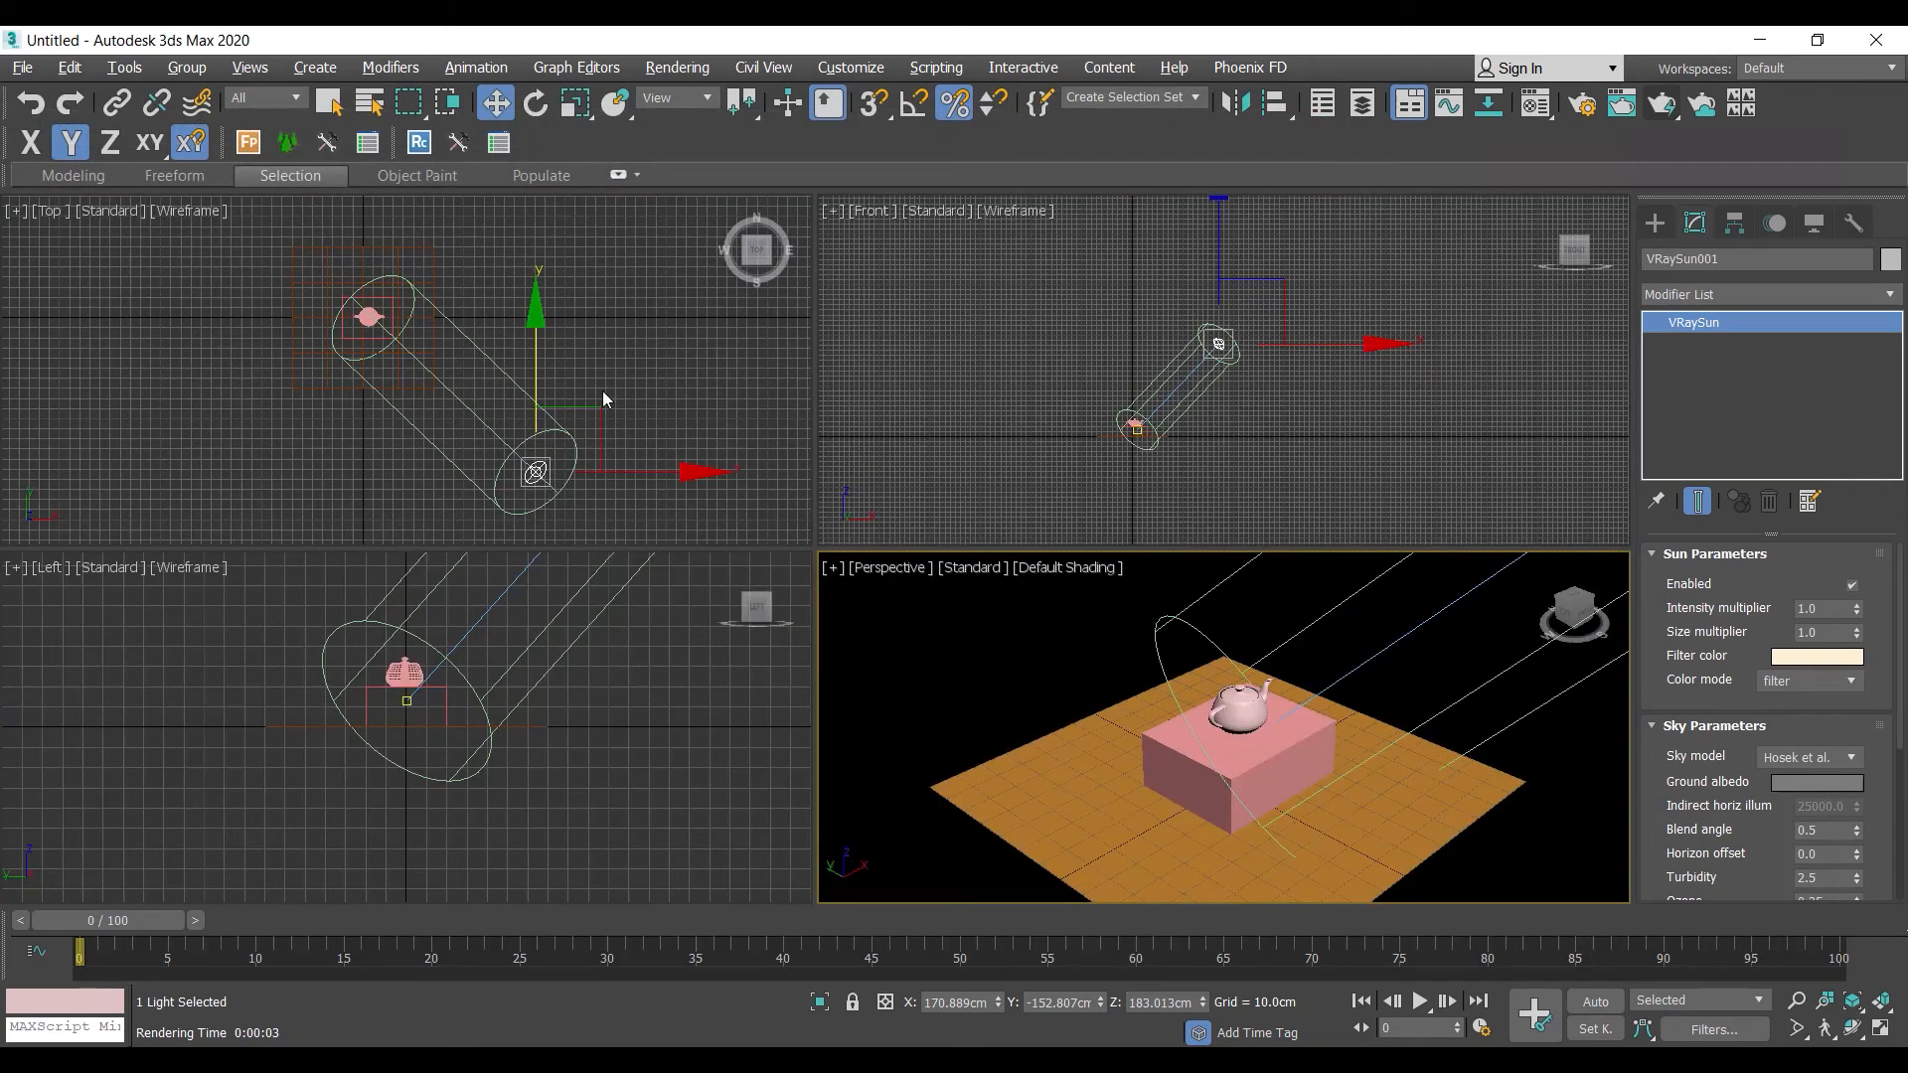
key("alt+w")
key("alt+w")
left_click_drag(600, 412, 312, 109)
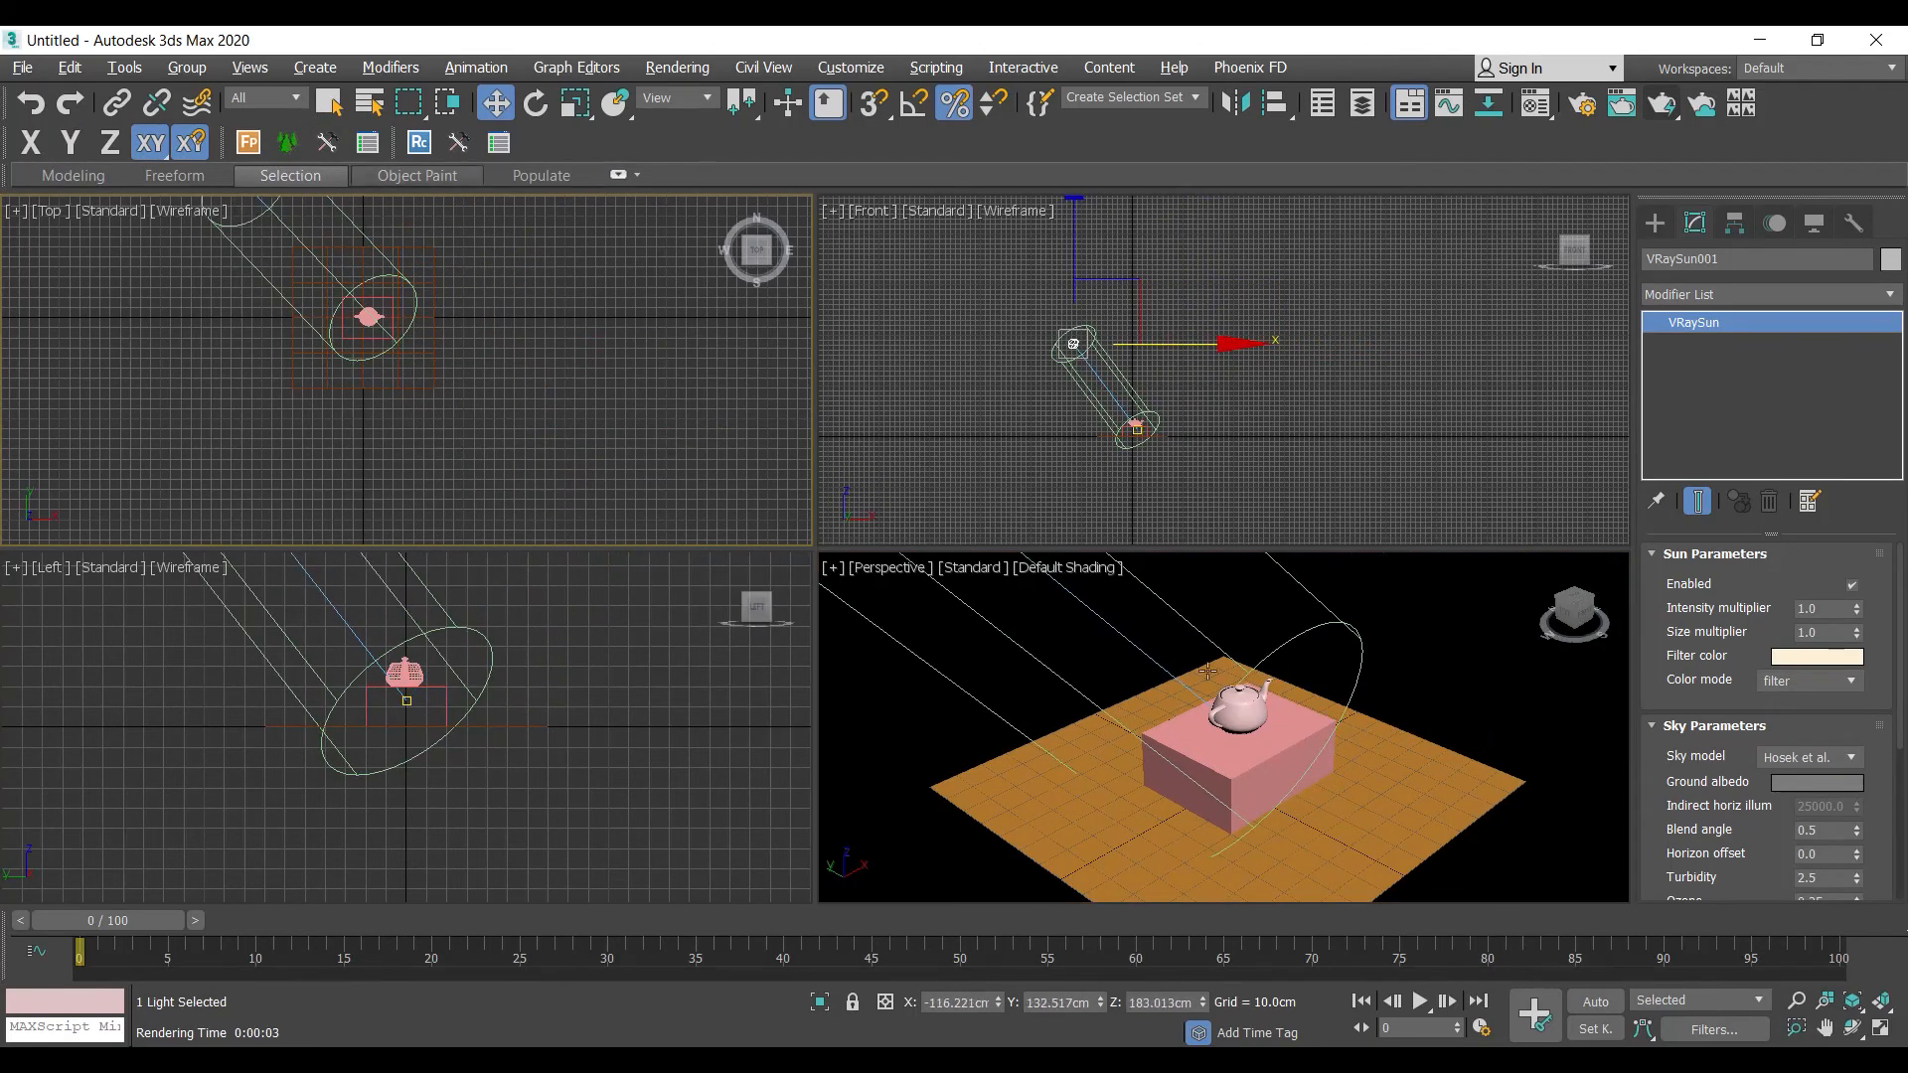
Scale the ground plane uniformly to about 710% and render the teapot from a low, close Perspective angle
middle_click_drag(1260, 736, 1222, 699, "alt")
scroll(1222, 700, "down", 5)
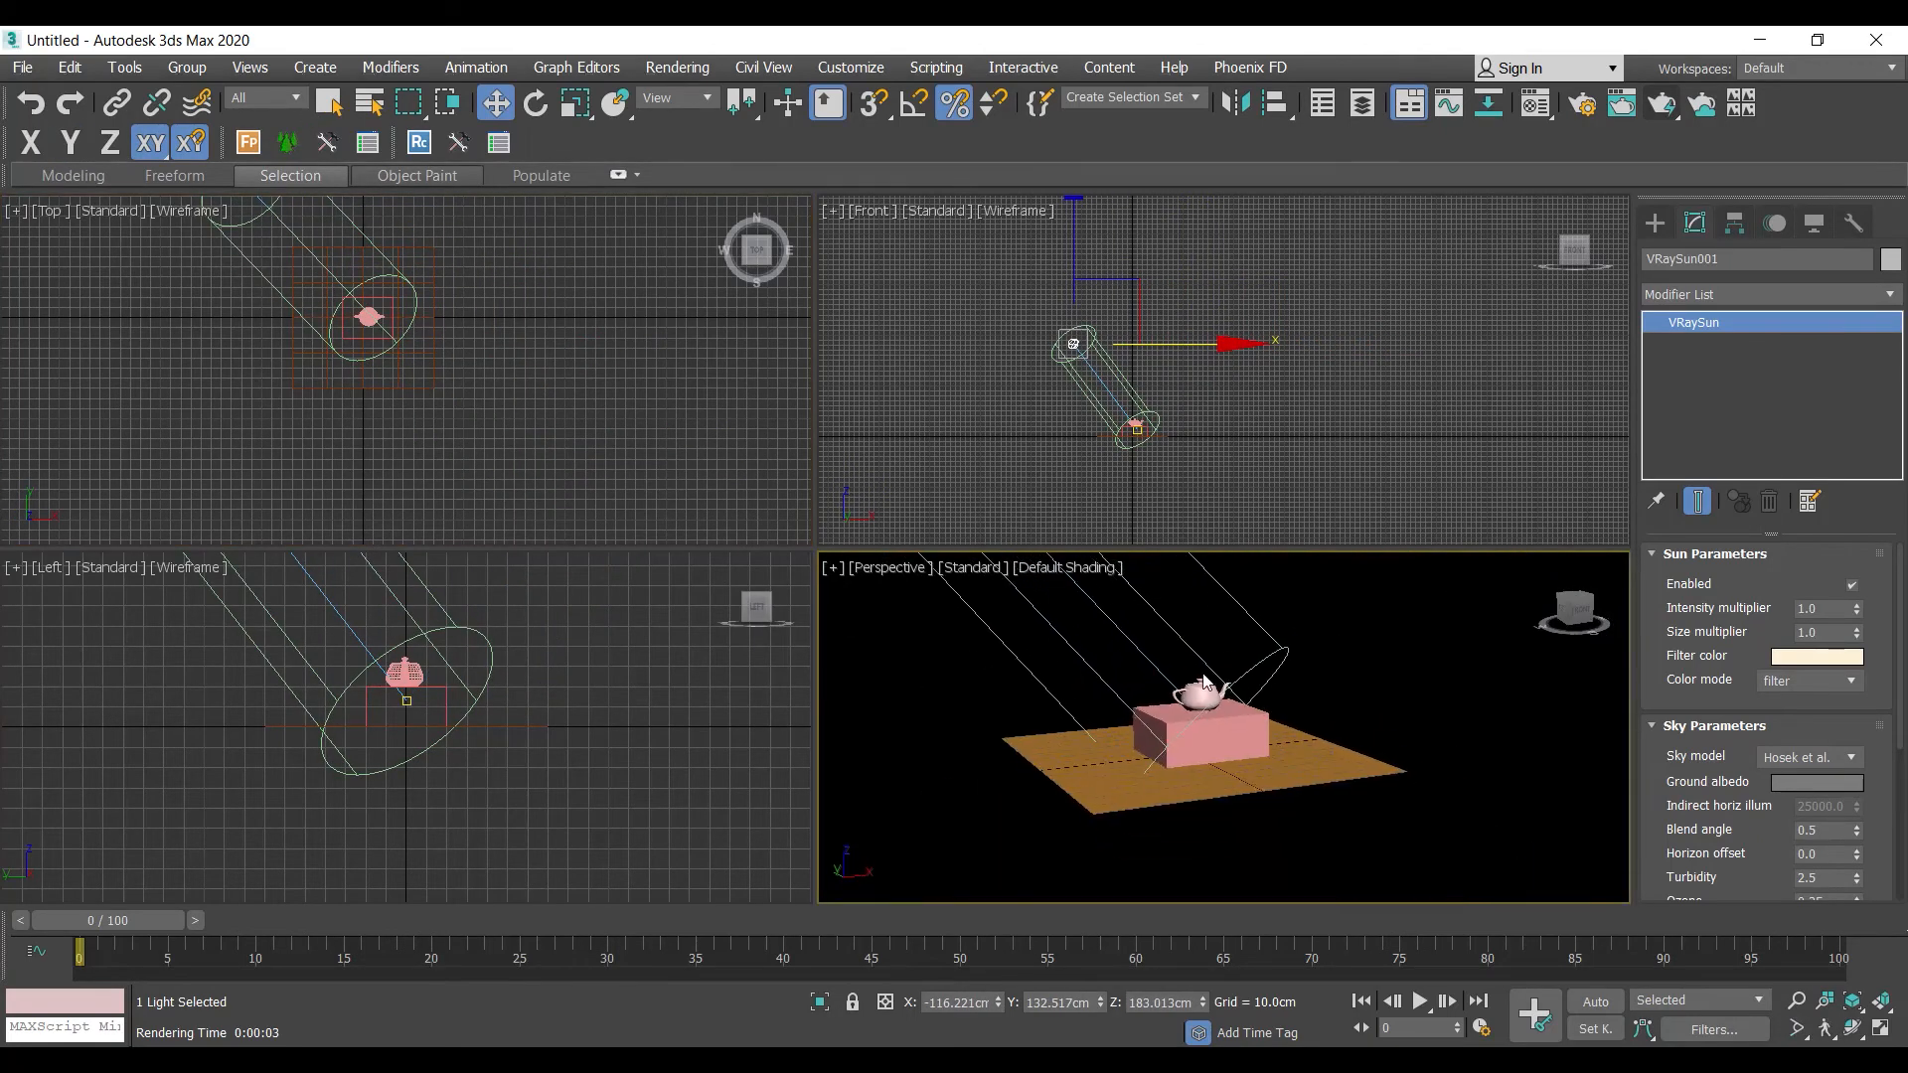
left_click(1189, 767)
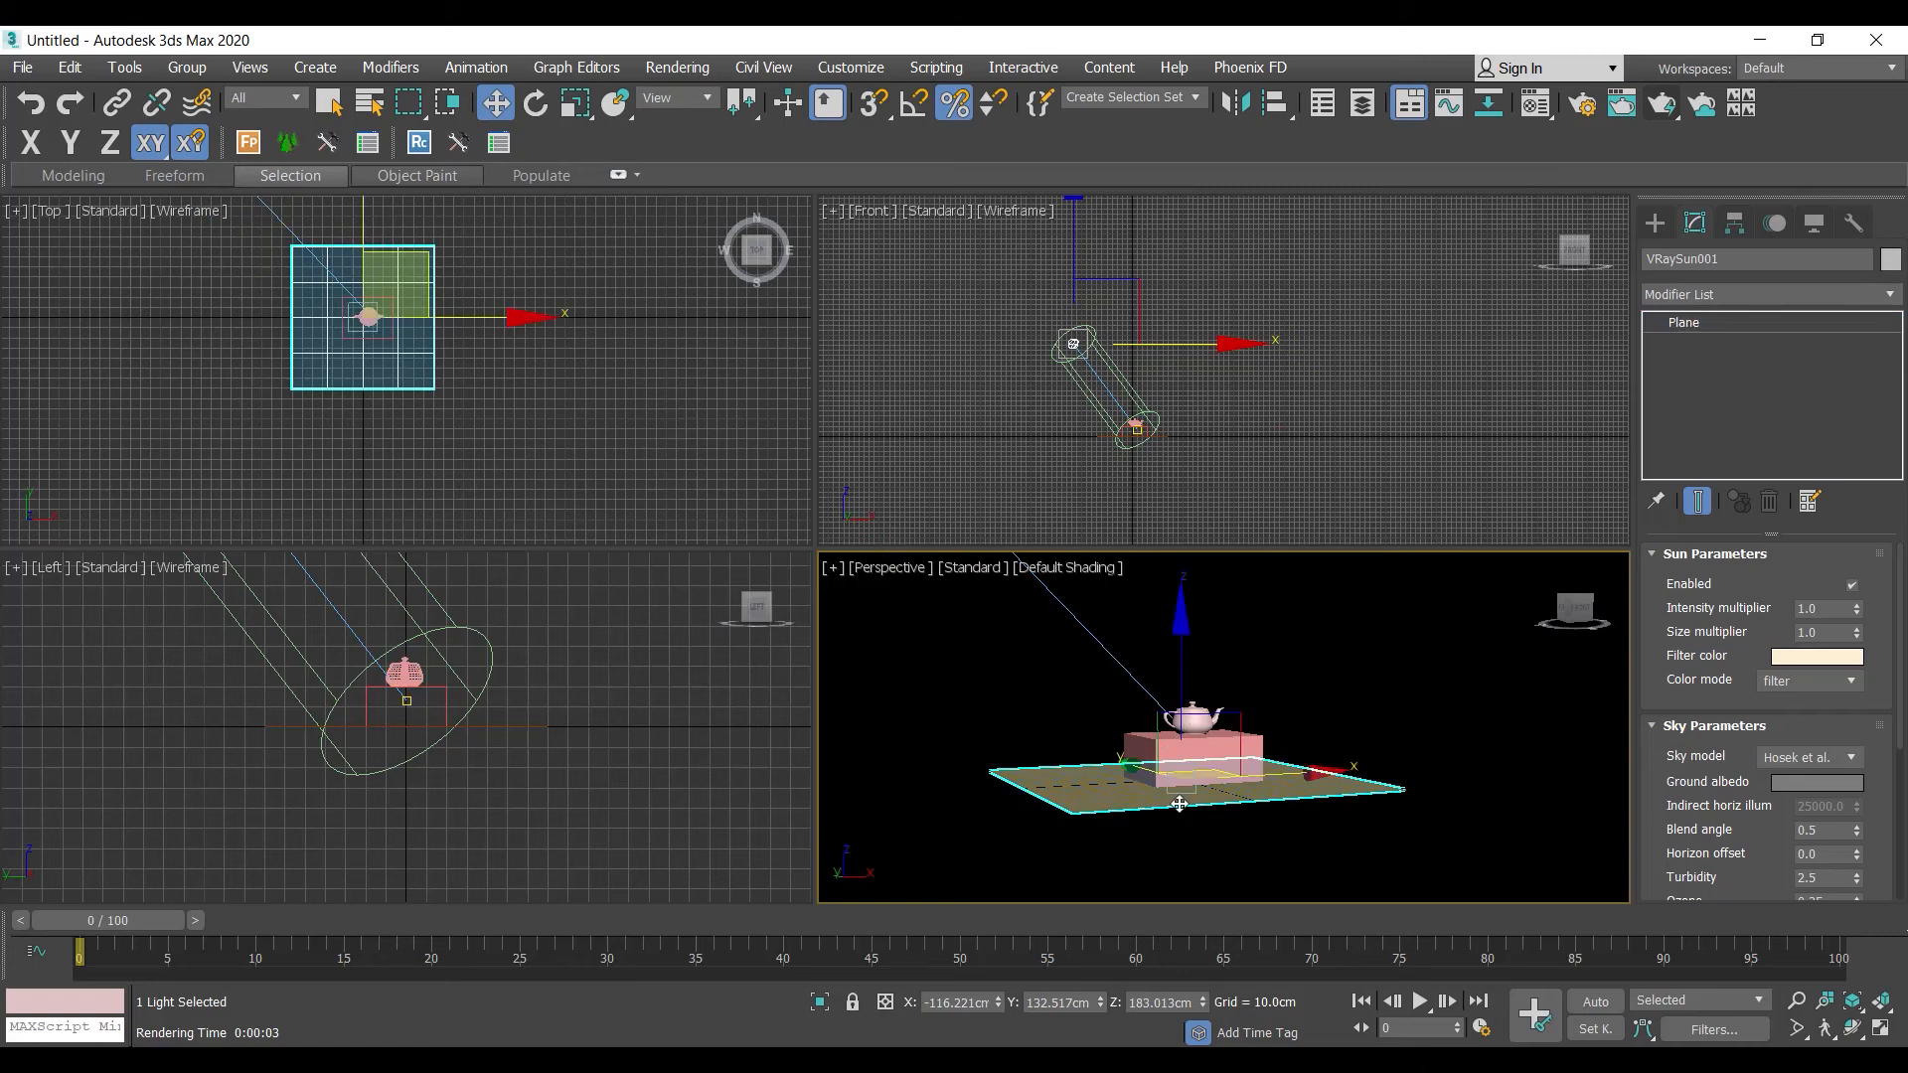
key("r")
left_click_drag(1184, 752, 1320, 772)
scroll(1317, 772, "up", 5)
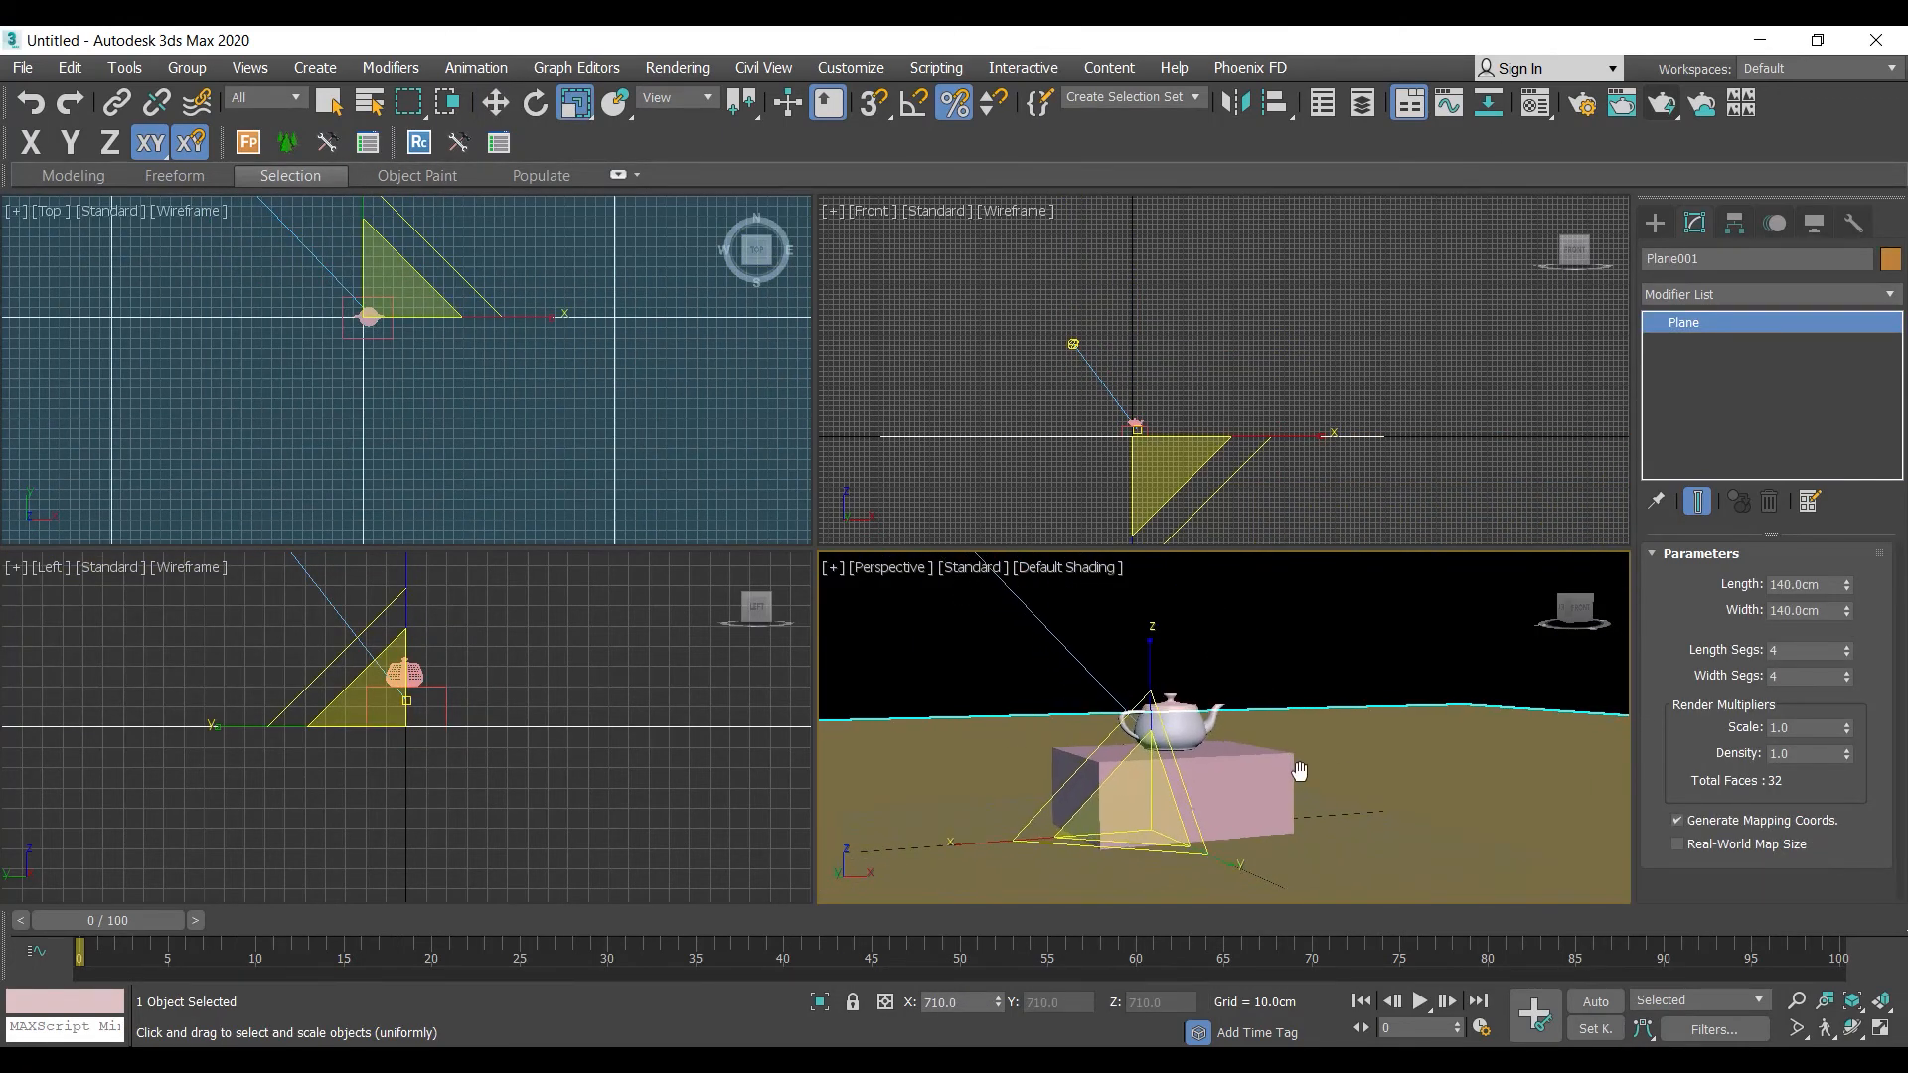
left_click(1660, 103)
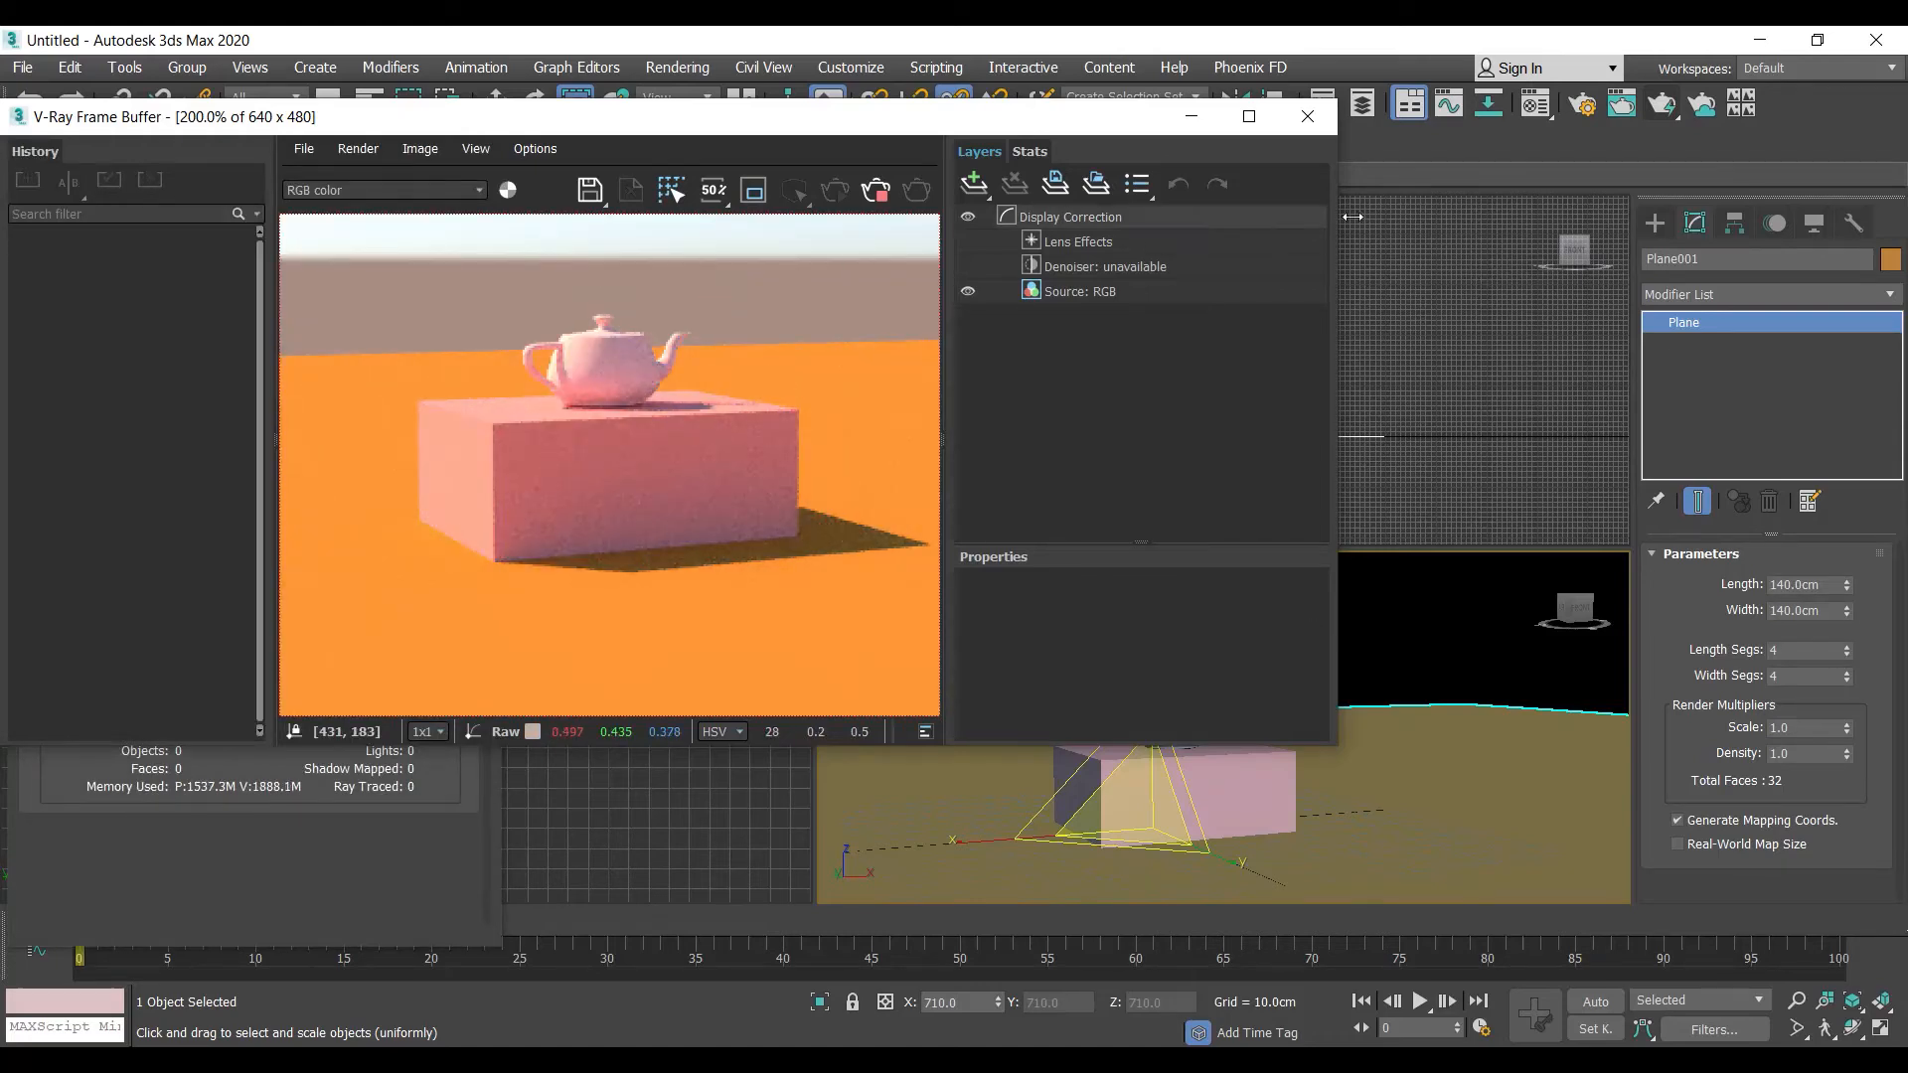
Tilt the Perspective view up with Walk Through to include more sky behind the teapot, and render it again
left_click(1307, 116)
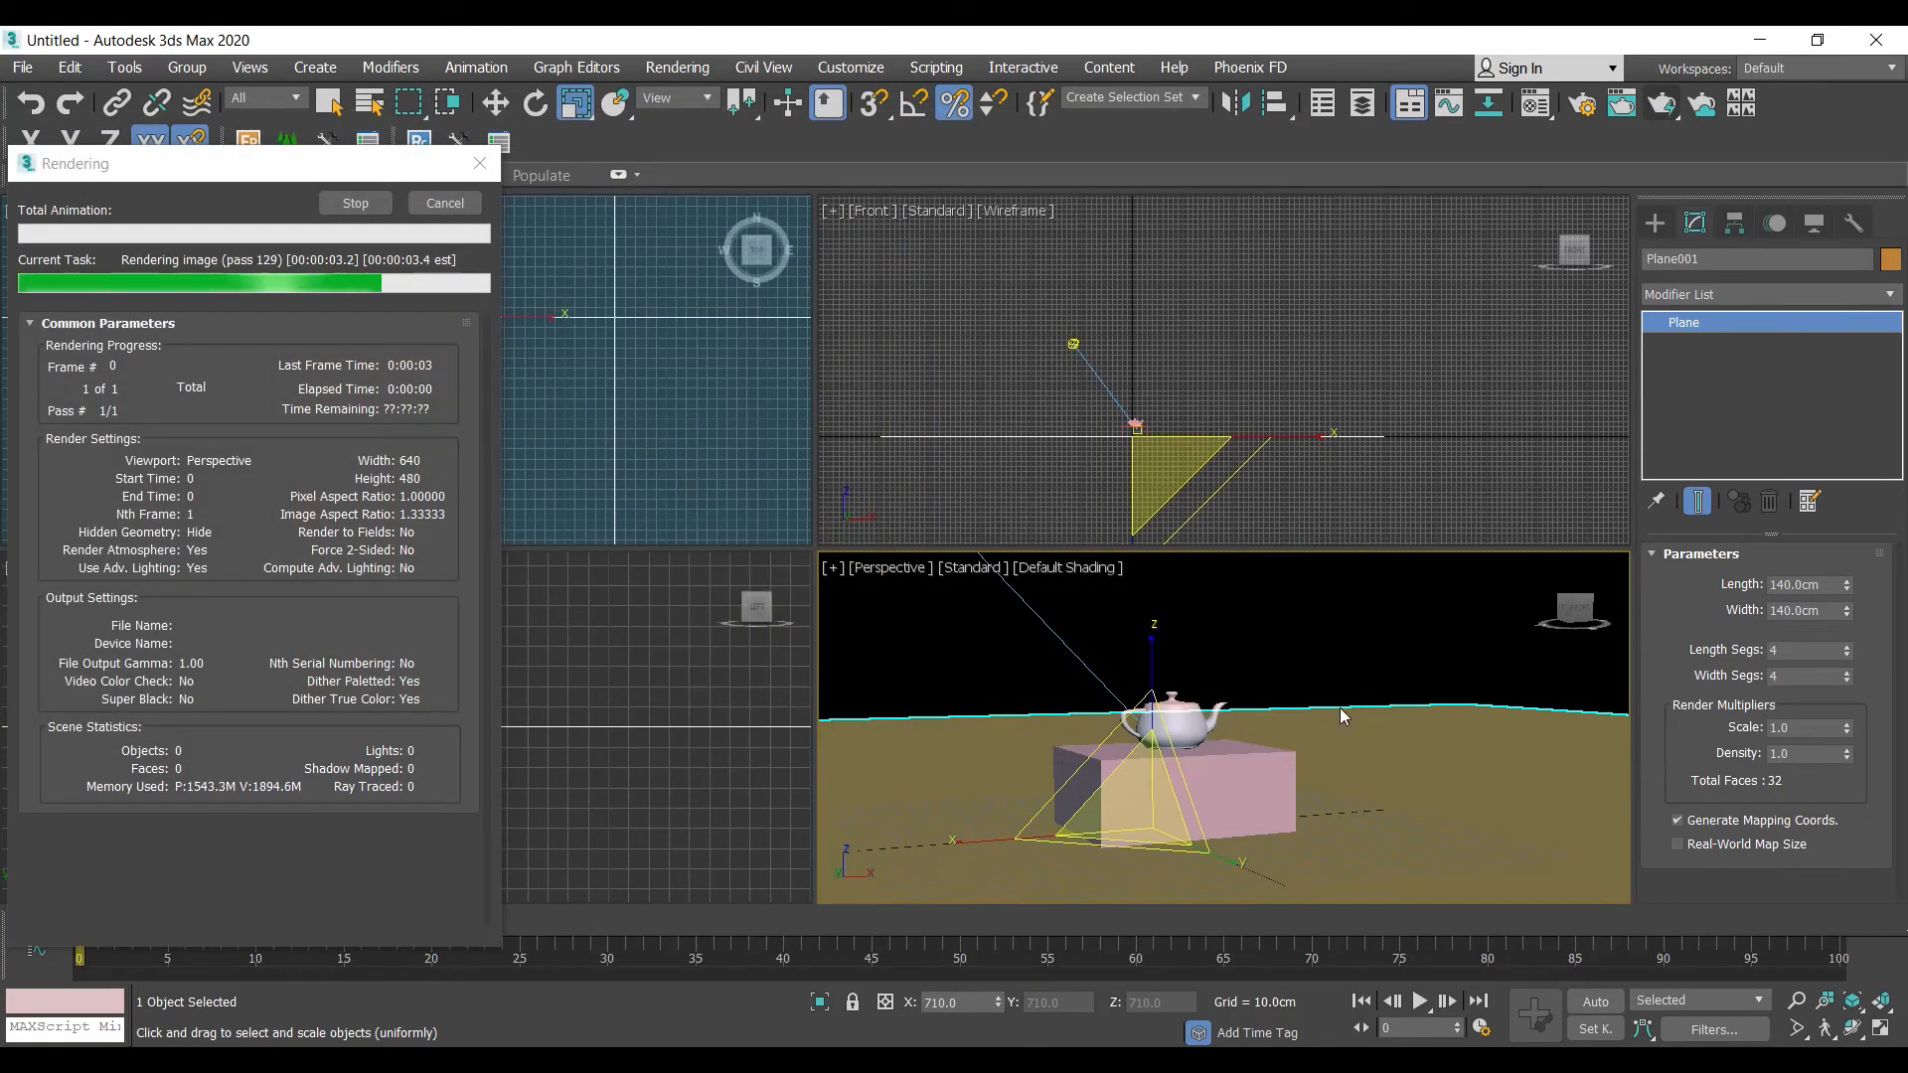
left_click(1824, 1029)
left_click_drag(1120, 678, 1159, 721)
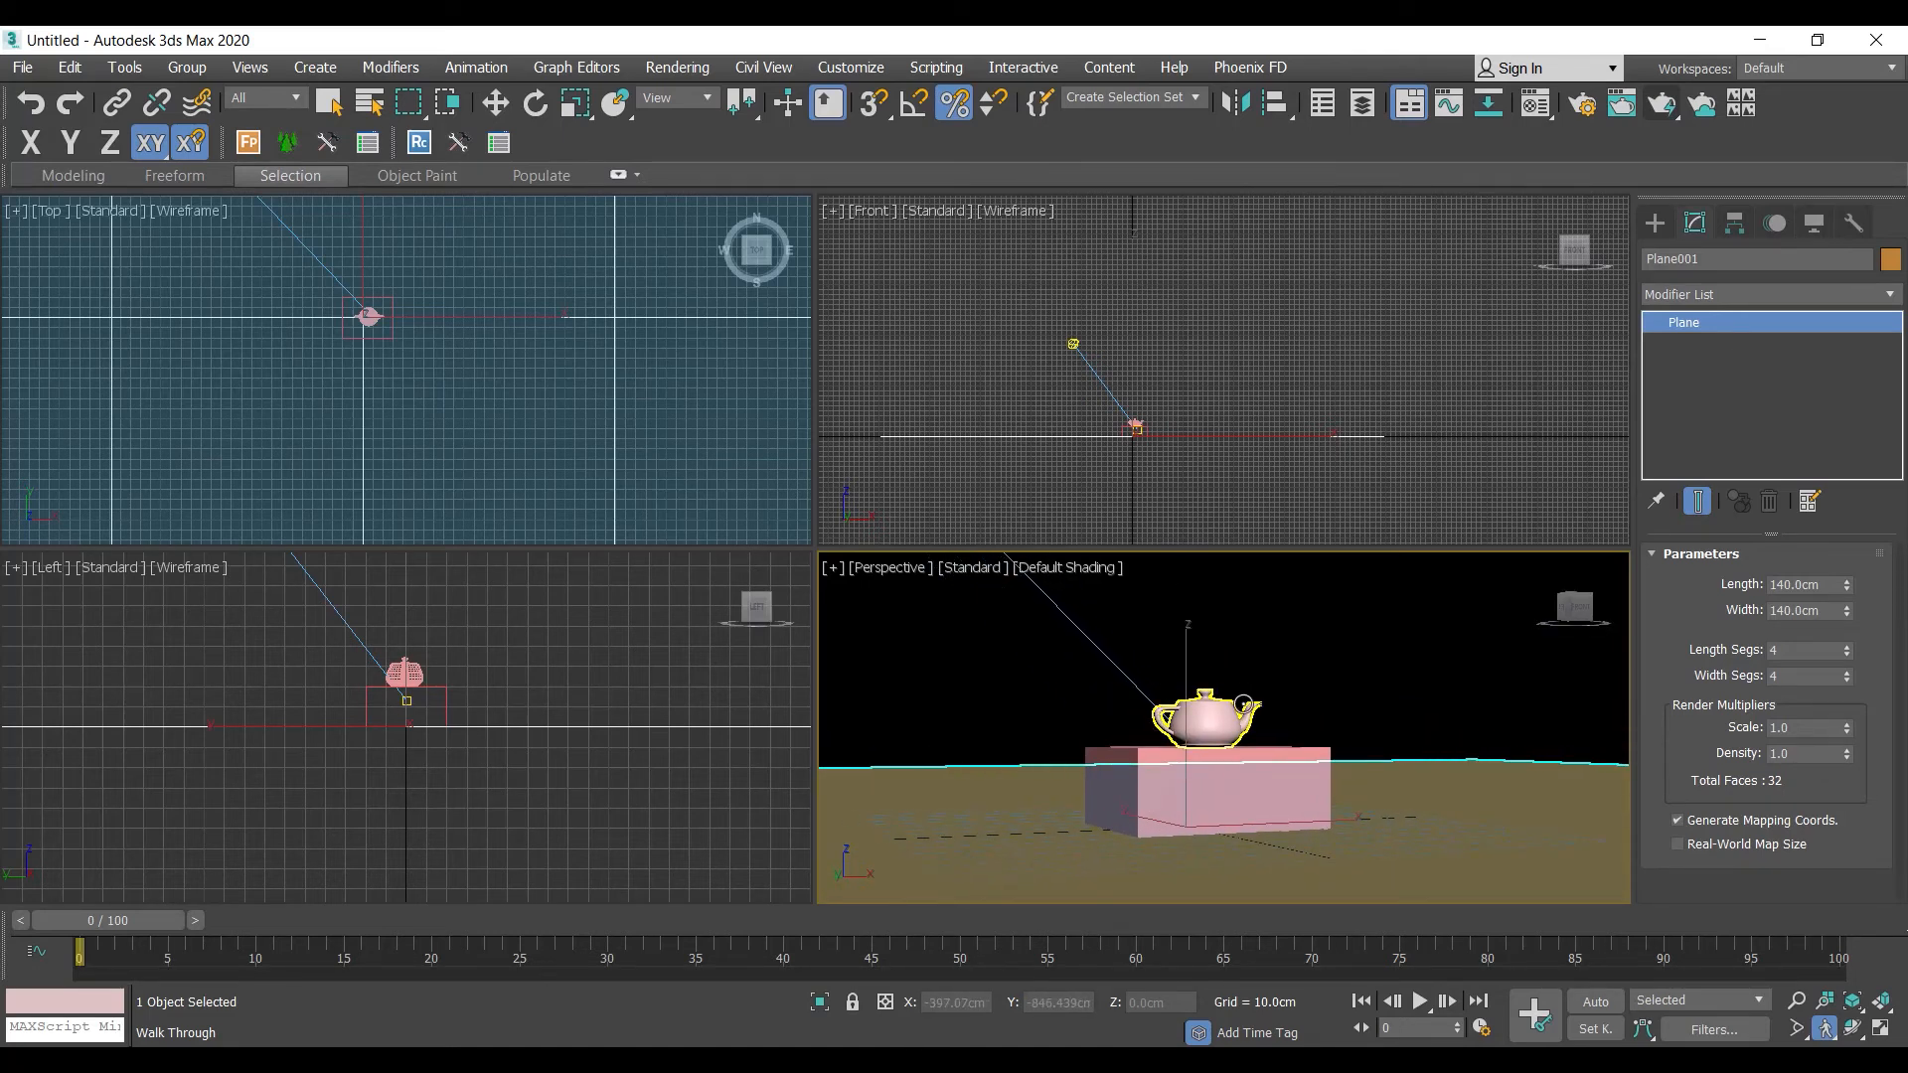
left_click(1671, 108)
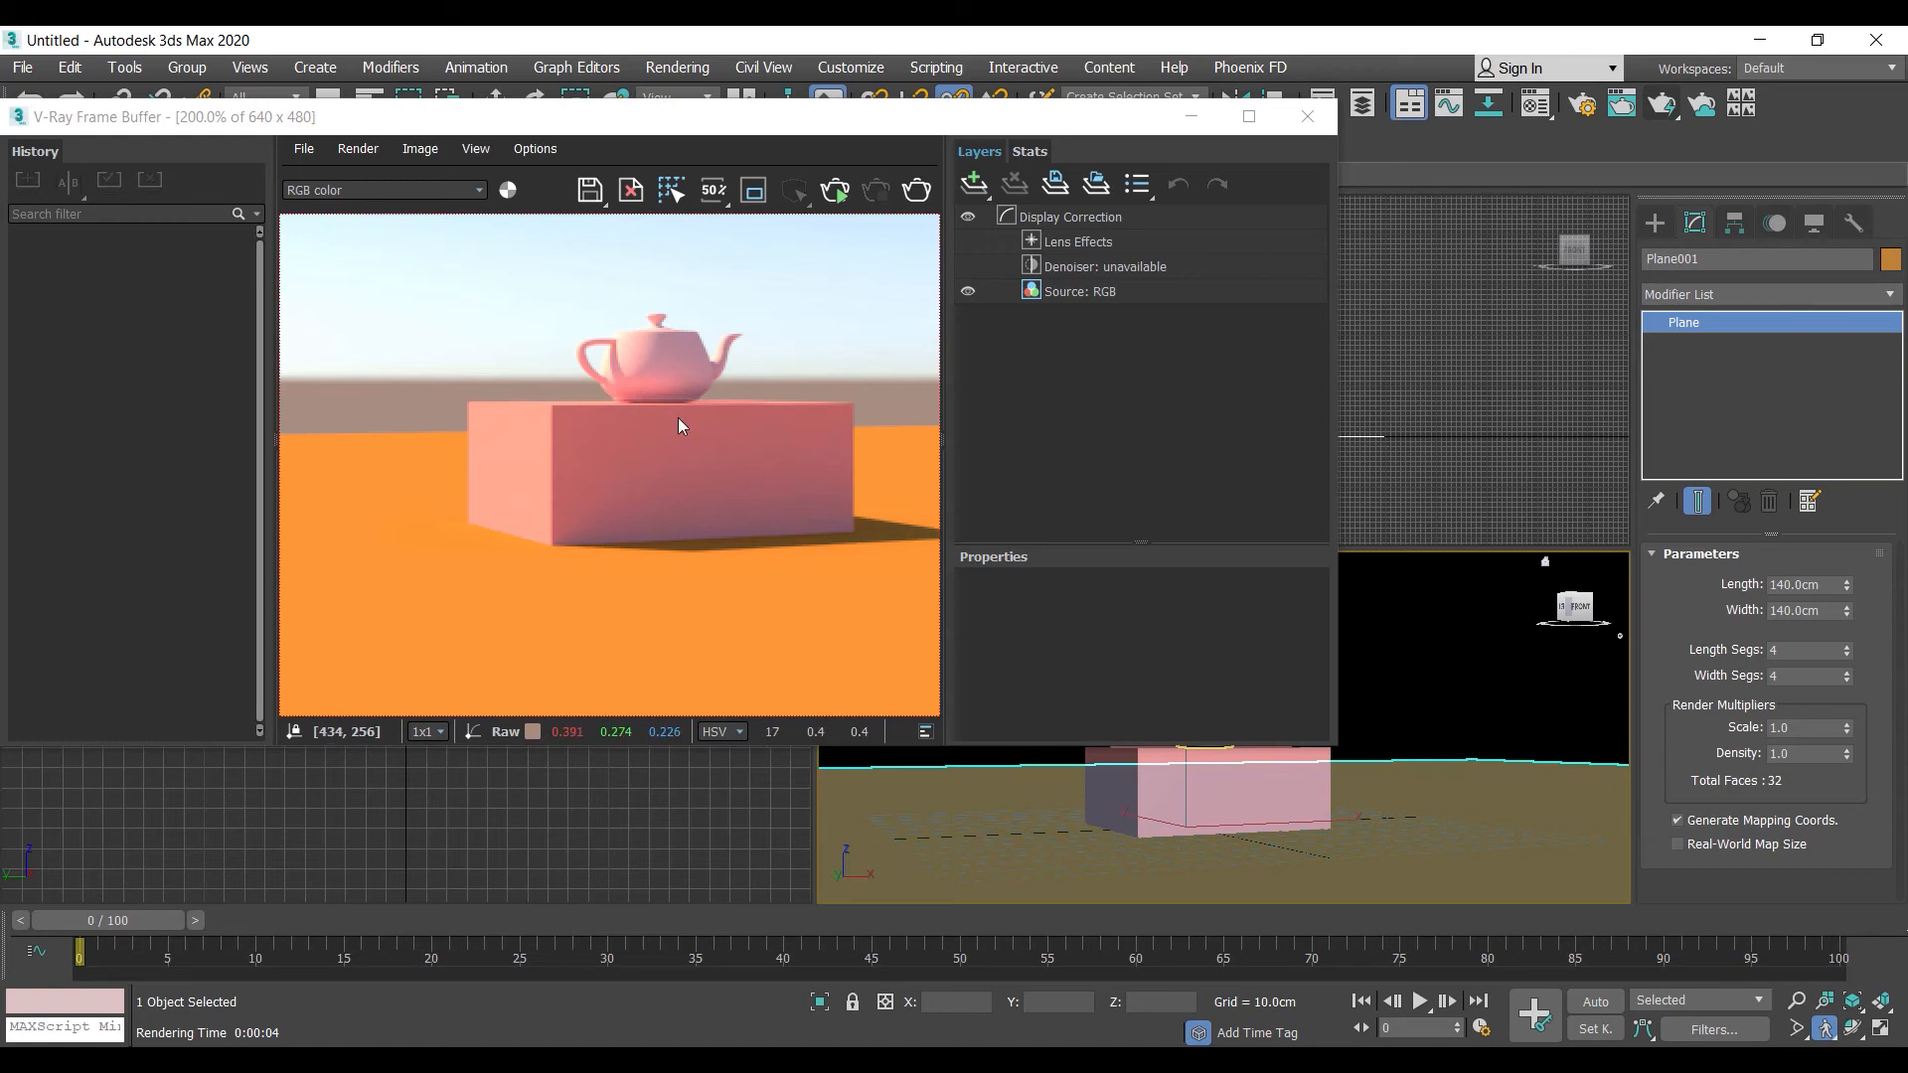
Lower the VRaySun in the Front view to a height of about Z 59 cm and start interactive rendering
left_click_drag(1151, 127, 1029, 368)
mouse_move(1377, 320)
middle_mouse_down()
mouse_move(1563, 289)
mouse_move(1384, 324)
mouse_move(1451, 302)
middle_mouse_up()
left_click(1308, 291)
middle_click_drag(1322, 276, 1377, 318)
key("w")
left_click_drag(1366, 241, 1366, 305)
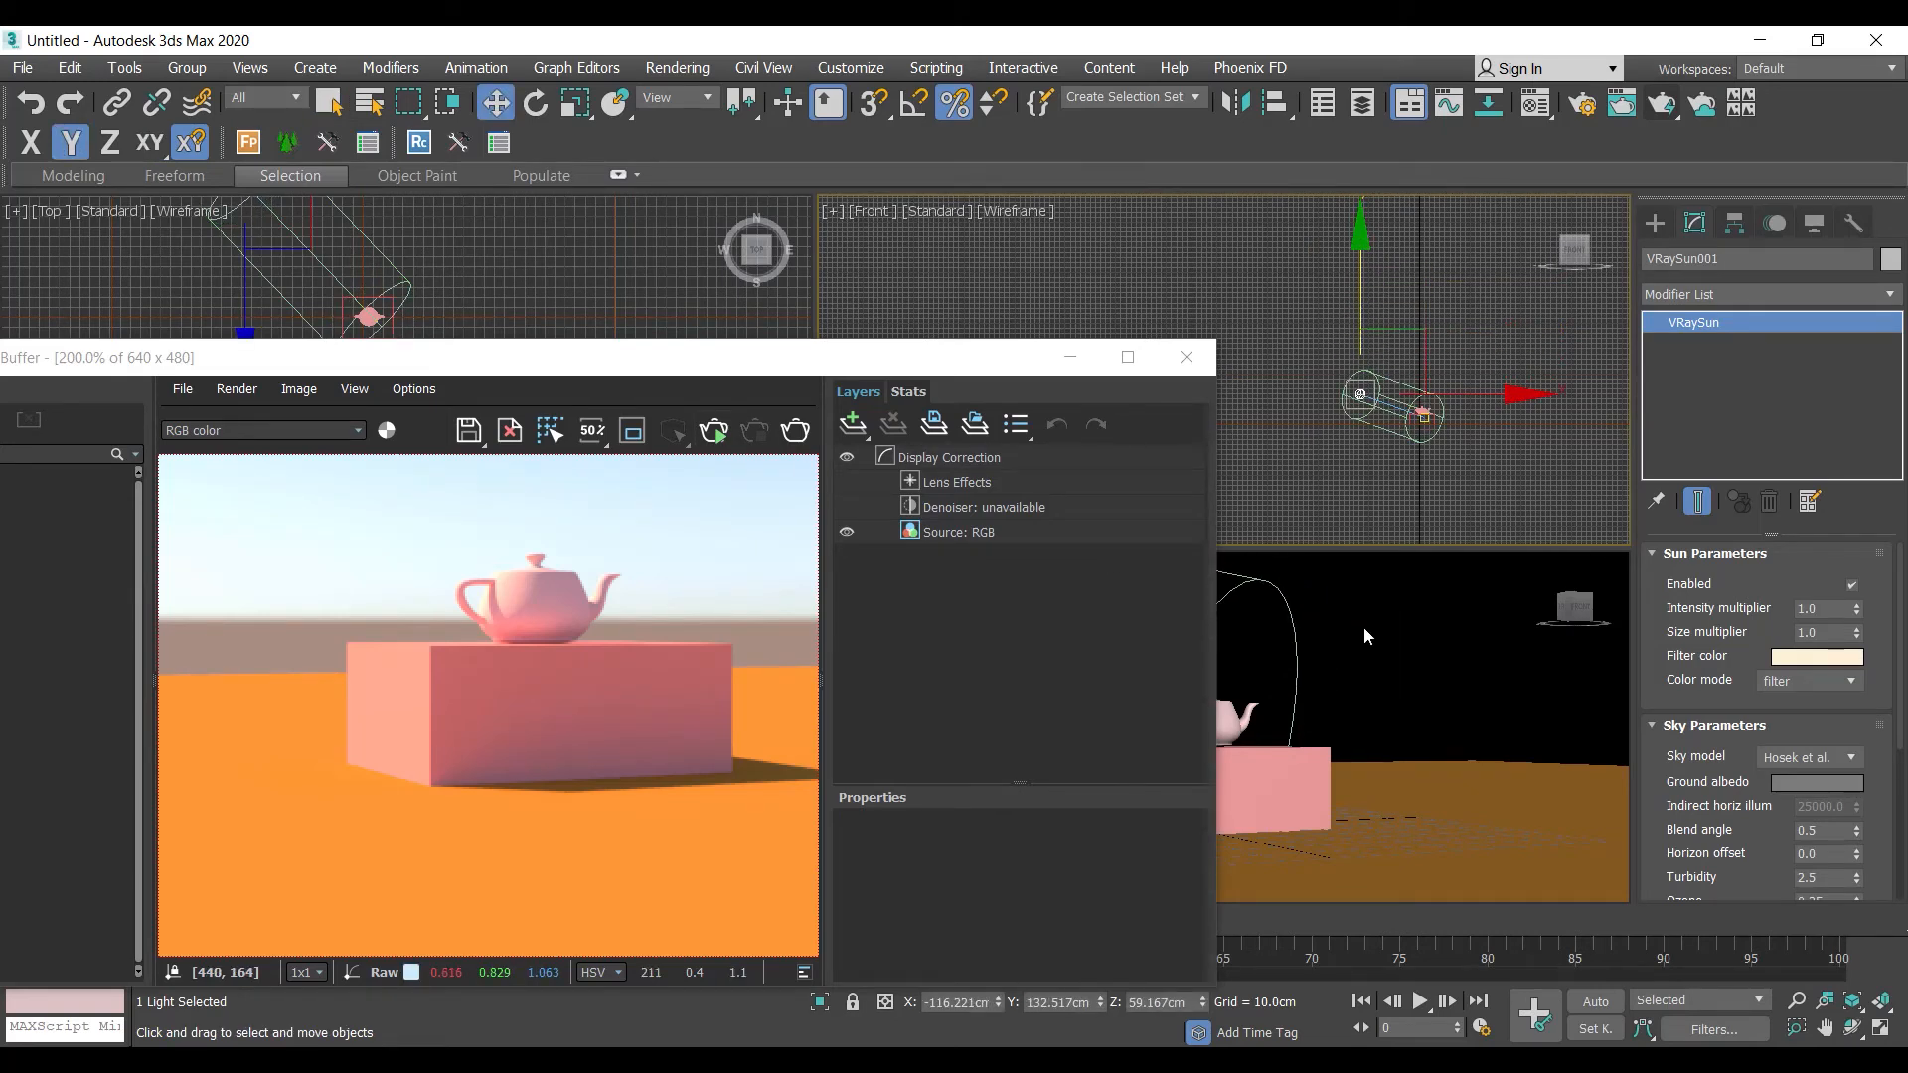
left_click(713, 431)
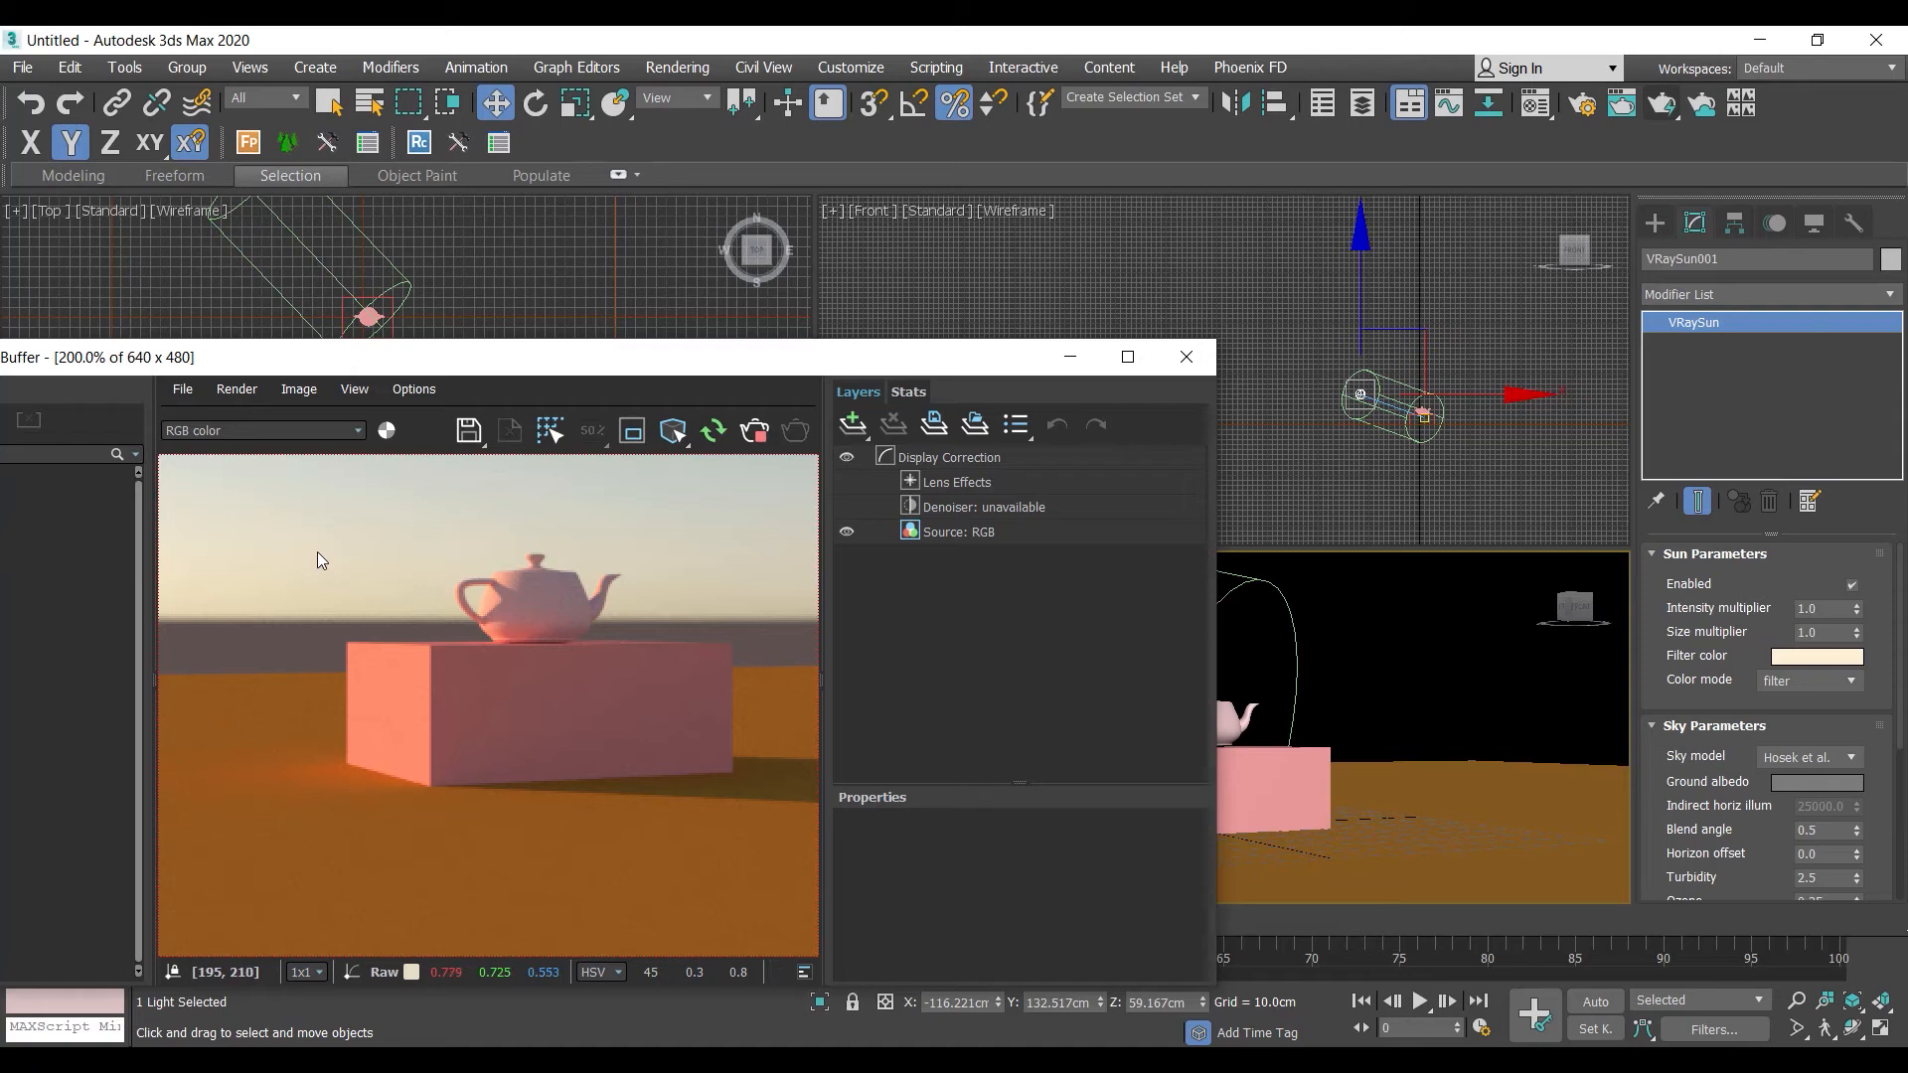
Lower the VRaySun to horizon level in the Front view, about Z 2 cm, to preview dusk light
left_click(1351, 284)
left_click_drag(1360, 279, 1361, 307)
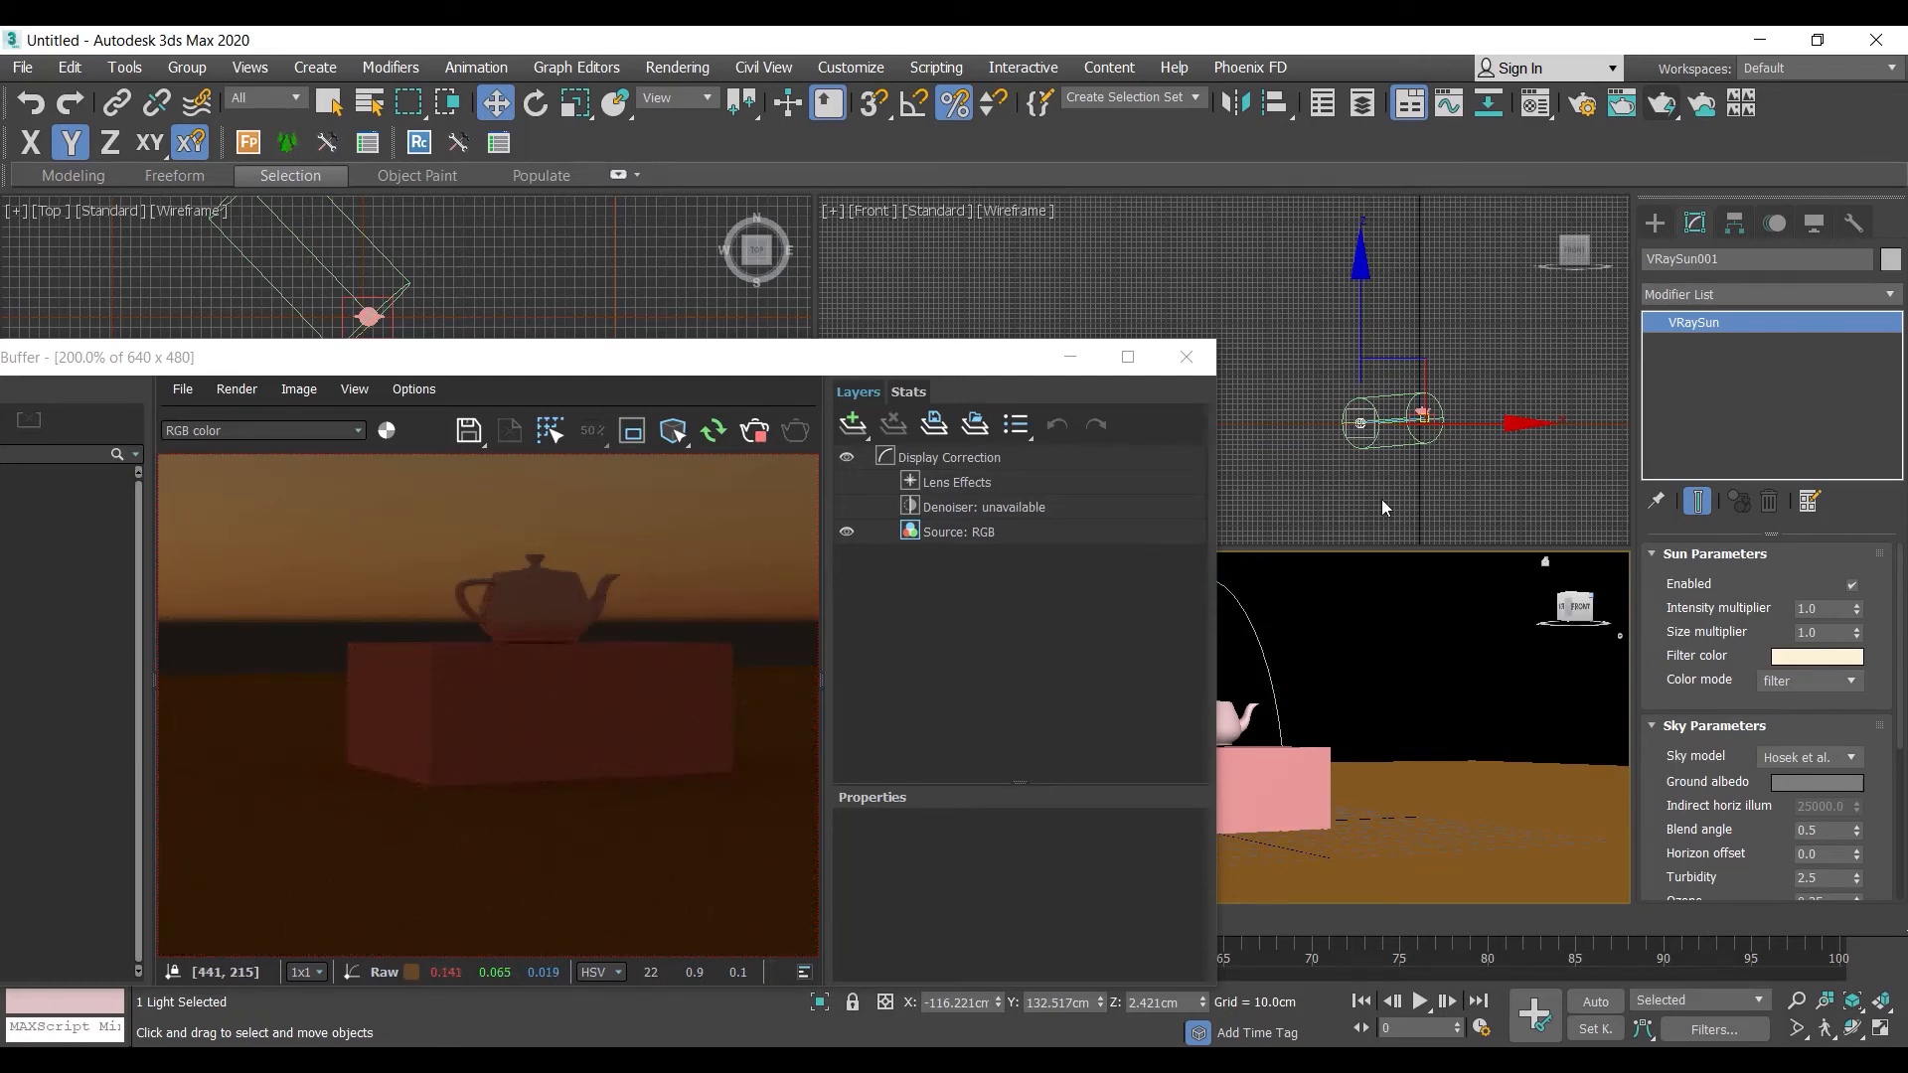
left_click(1356, 353)
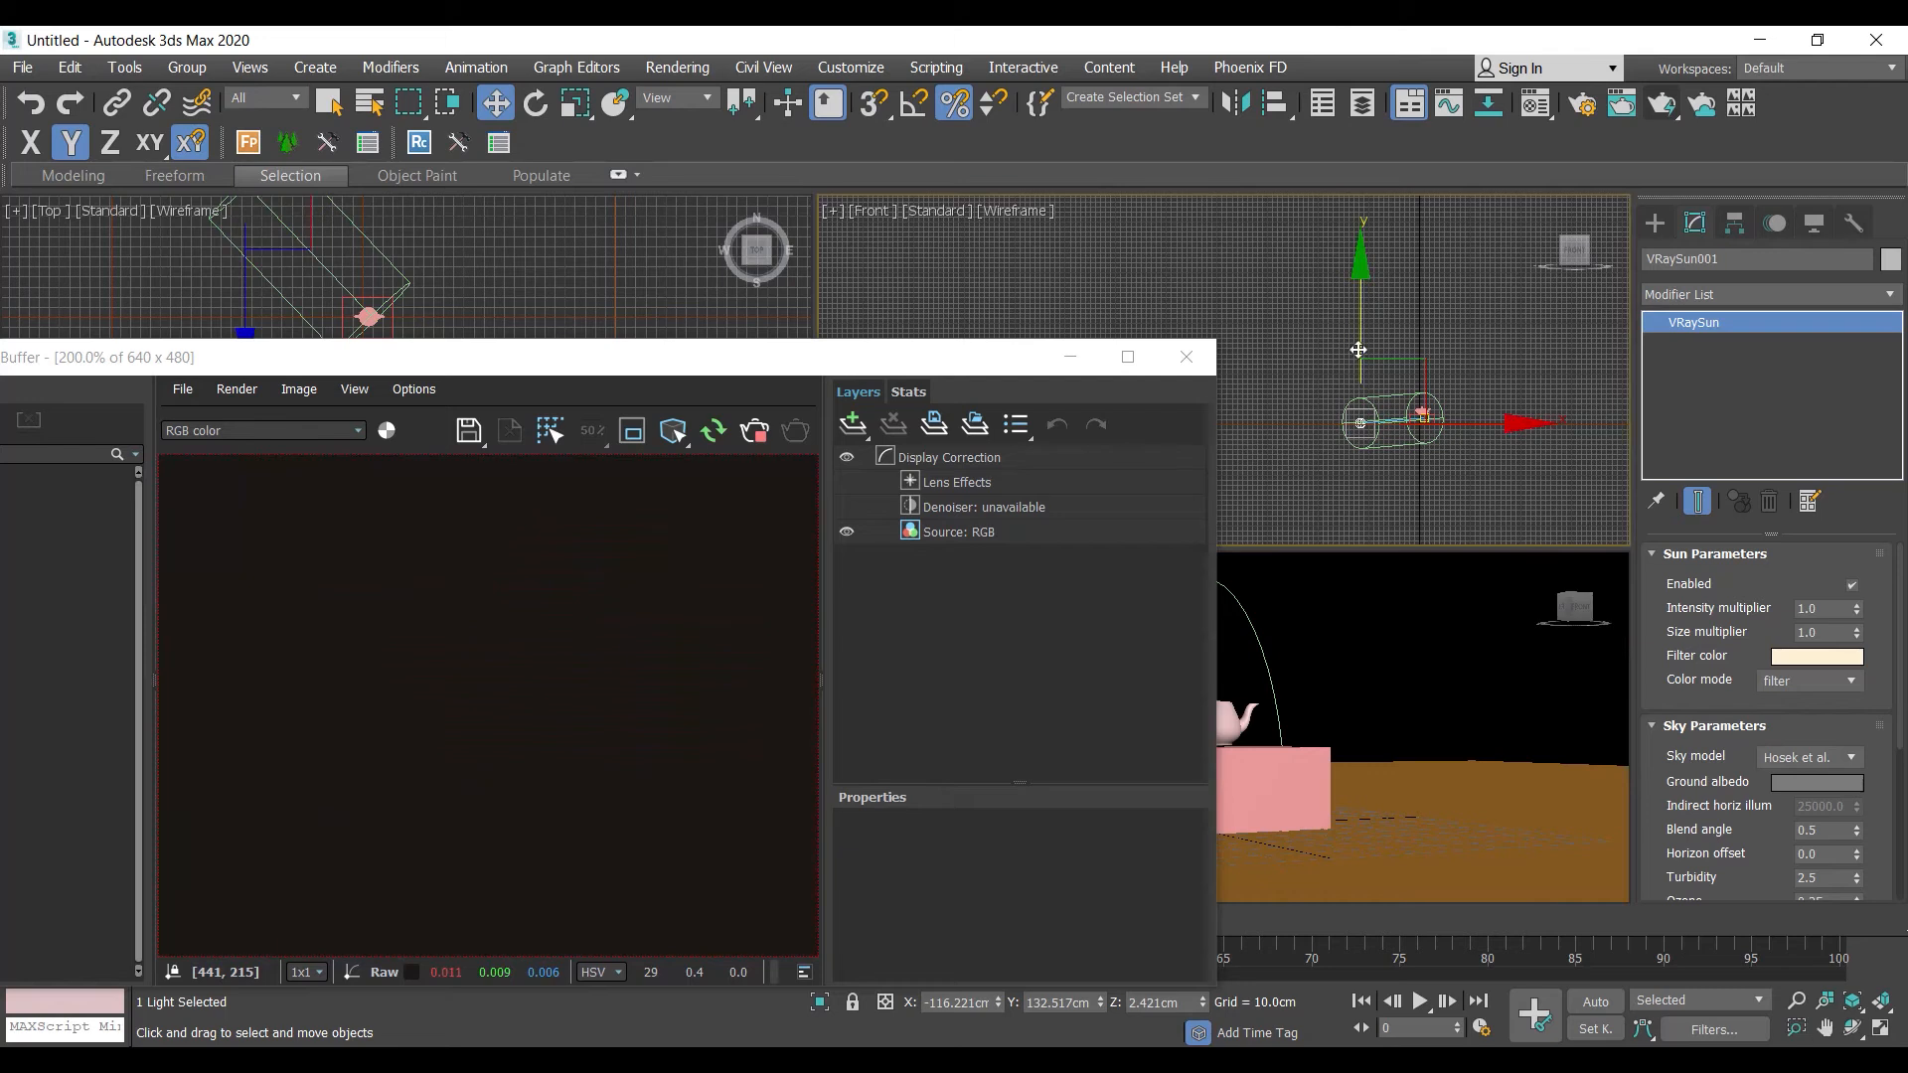
Raise the VRaySun nearly overhead to about X -32 cm, Z 315 cm, and bring it down to about X -174 cm, Z 43 cm
left_click_drag(1364, 345, 1373, 239)
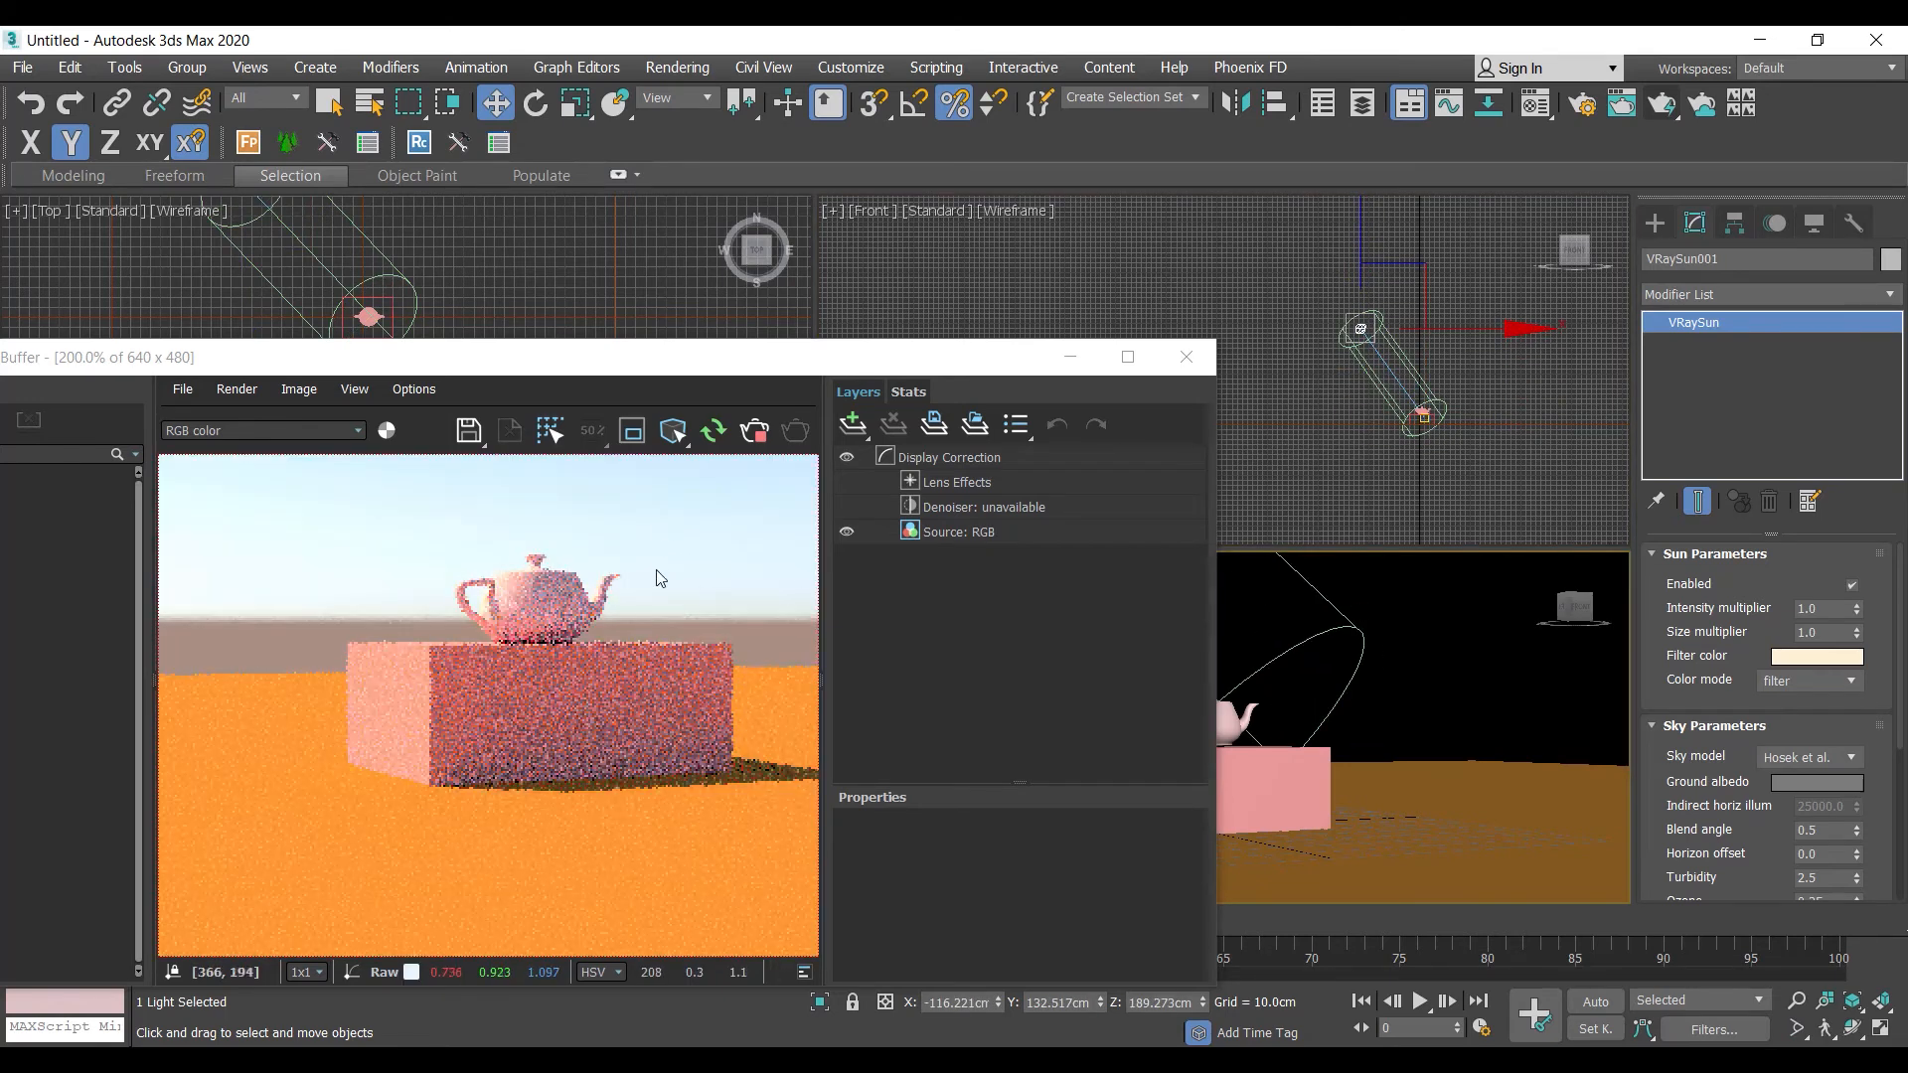
left_click_drag(1414, 267, 1457, 203)
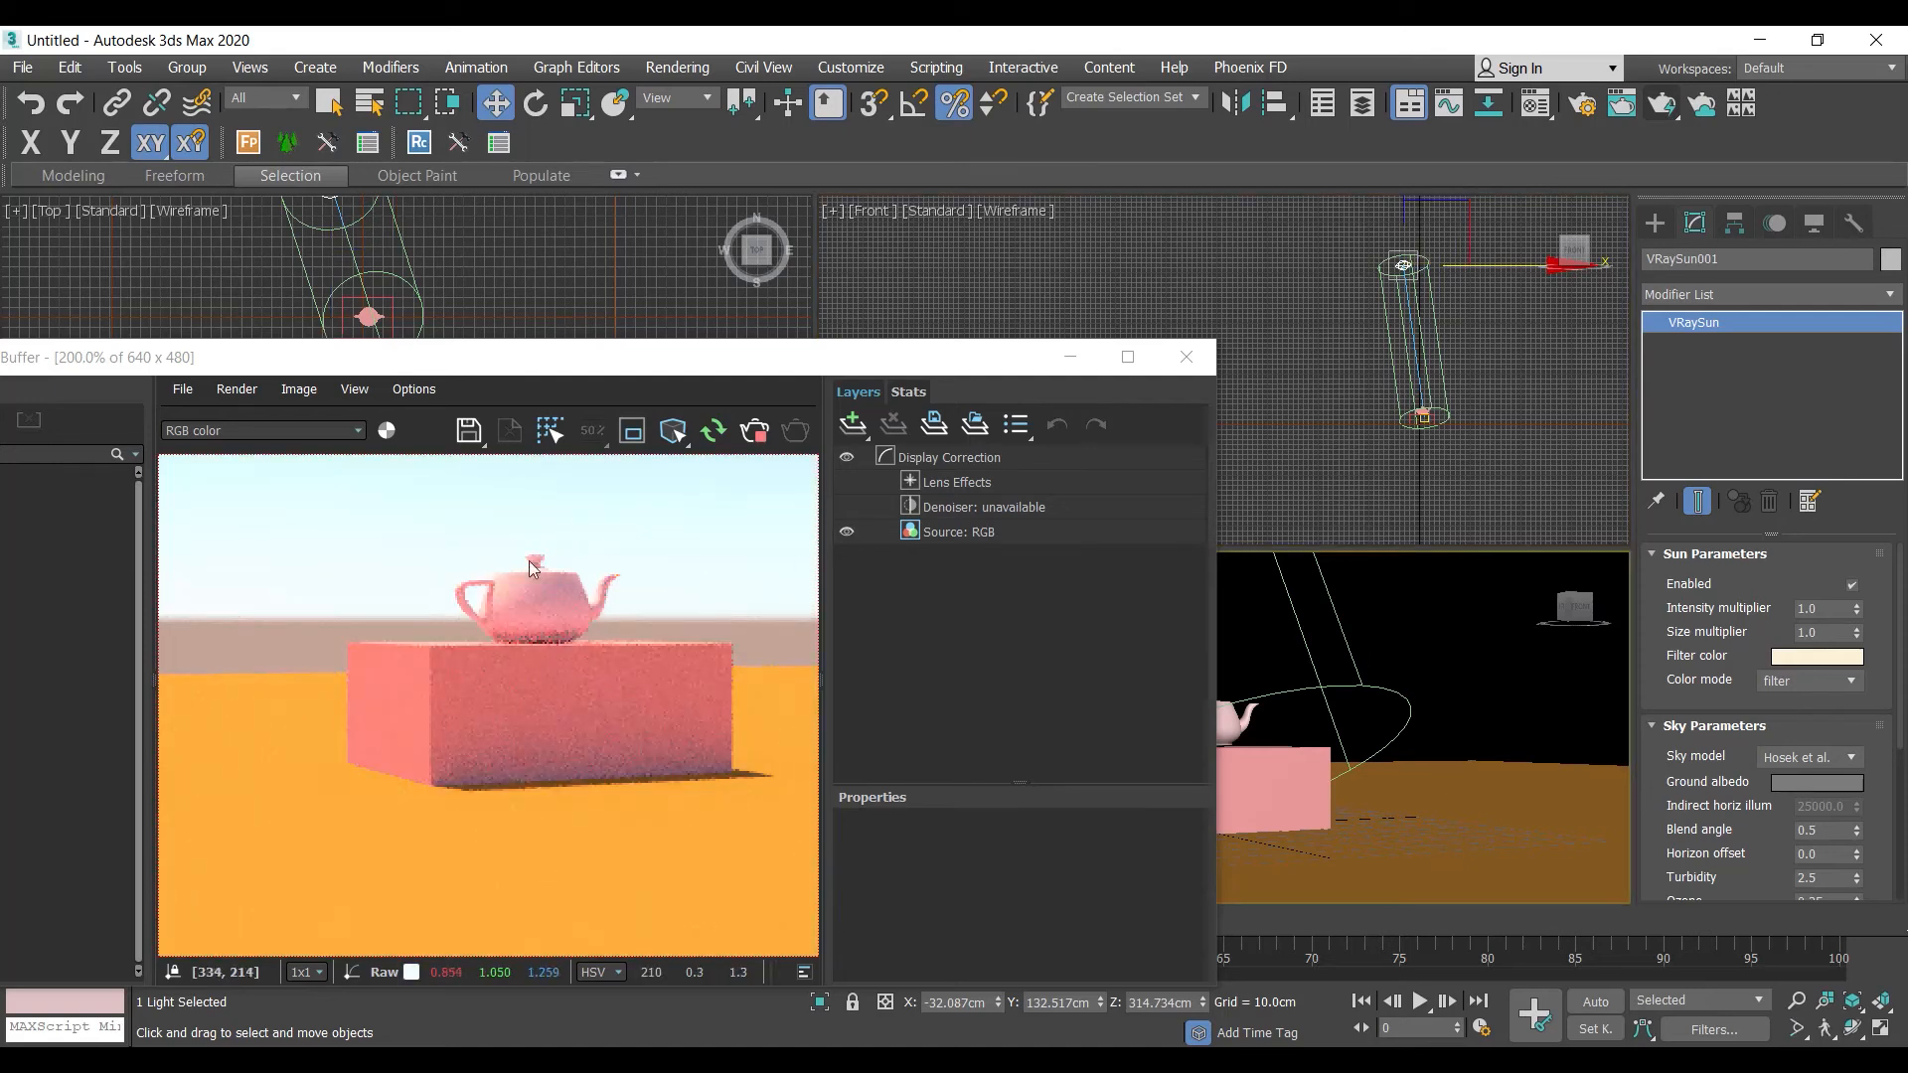
left_click_drag(1451, 230, 1396, 345)
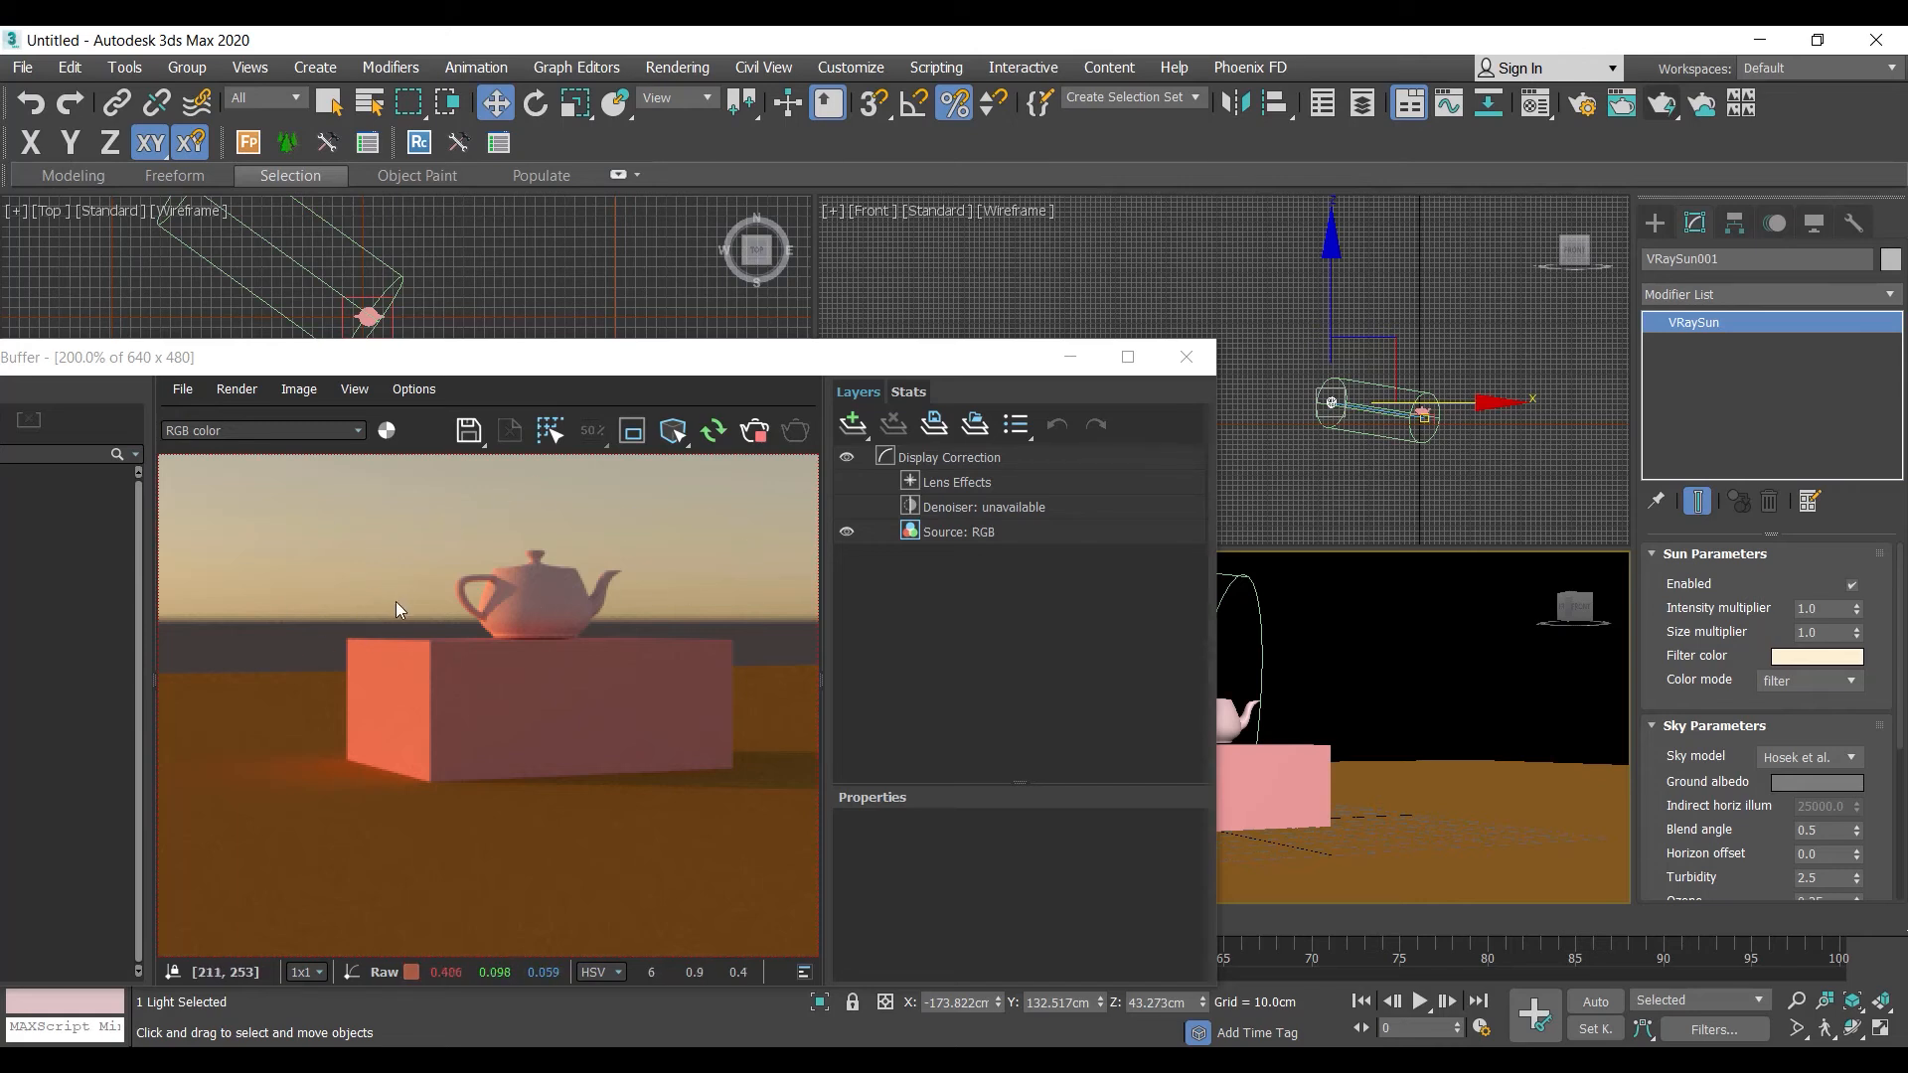
Lower the VRaySun below the horizon in stages to about Z -14, -31 and -89 cm to preview nightfall
middle_click_drag(1358, 354, 1389, 337)
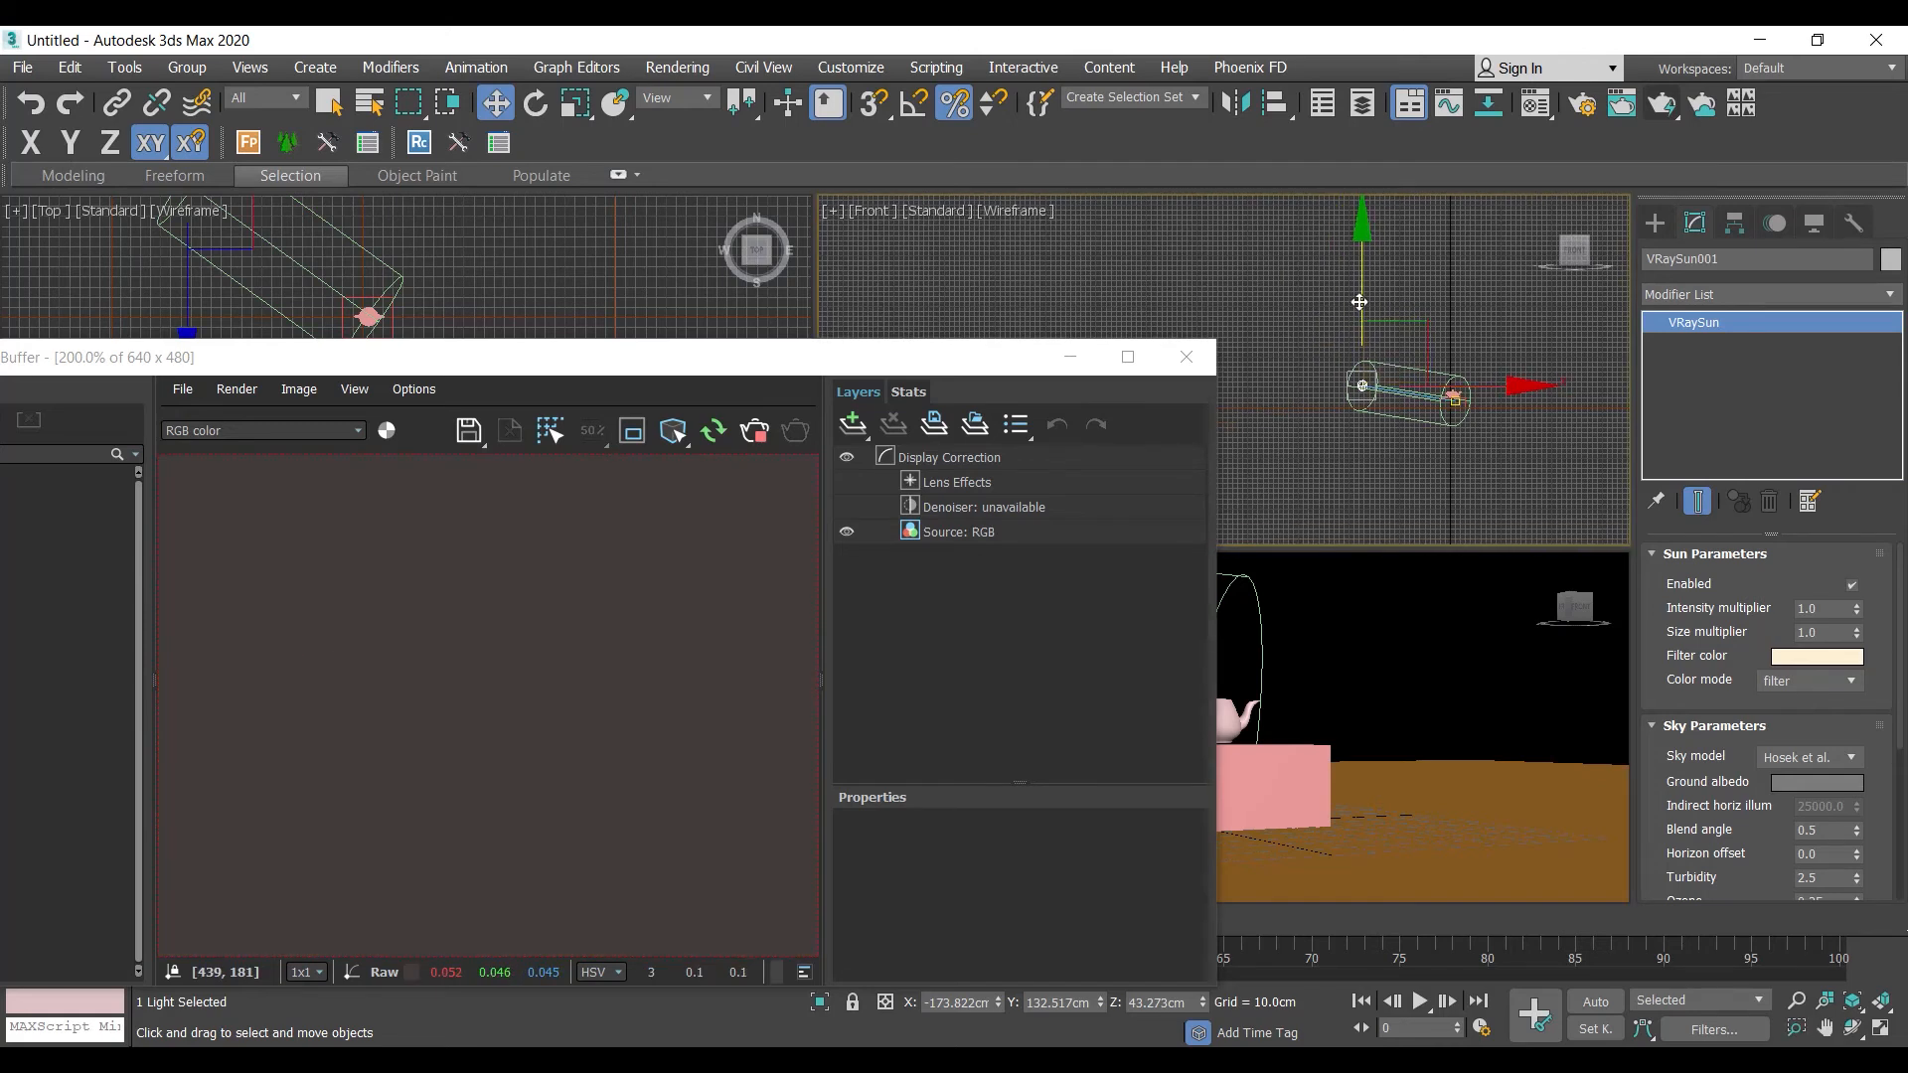
left_click_drag(1368, 277, 1362, 309)
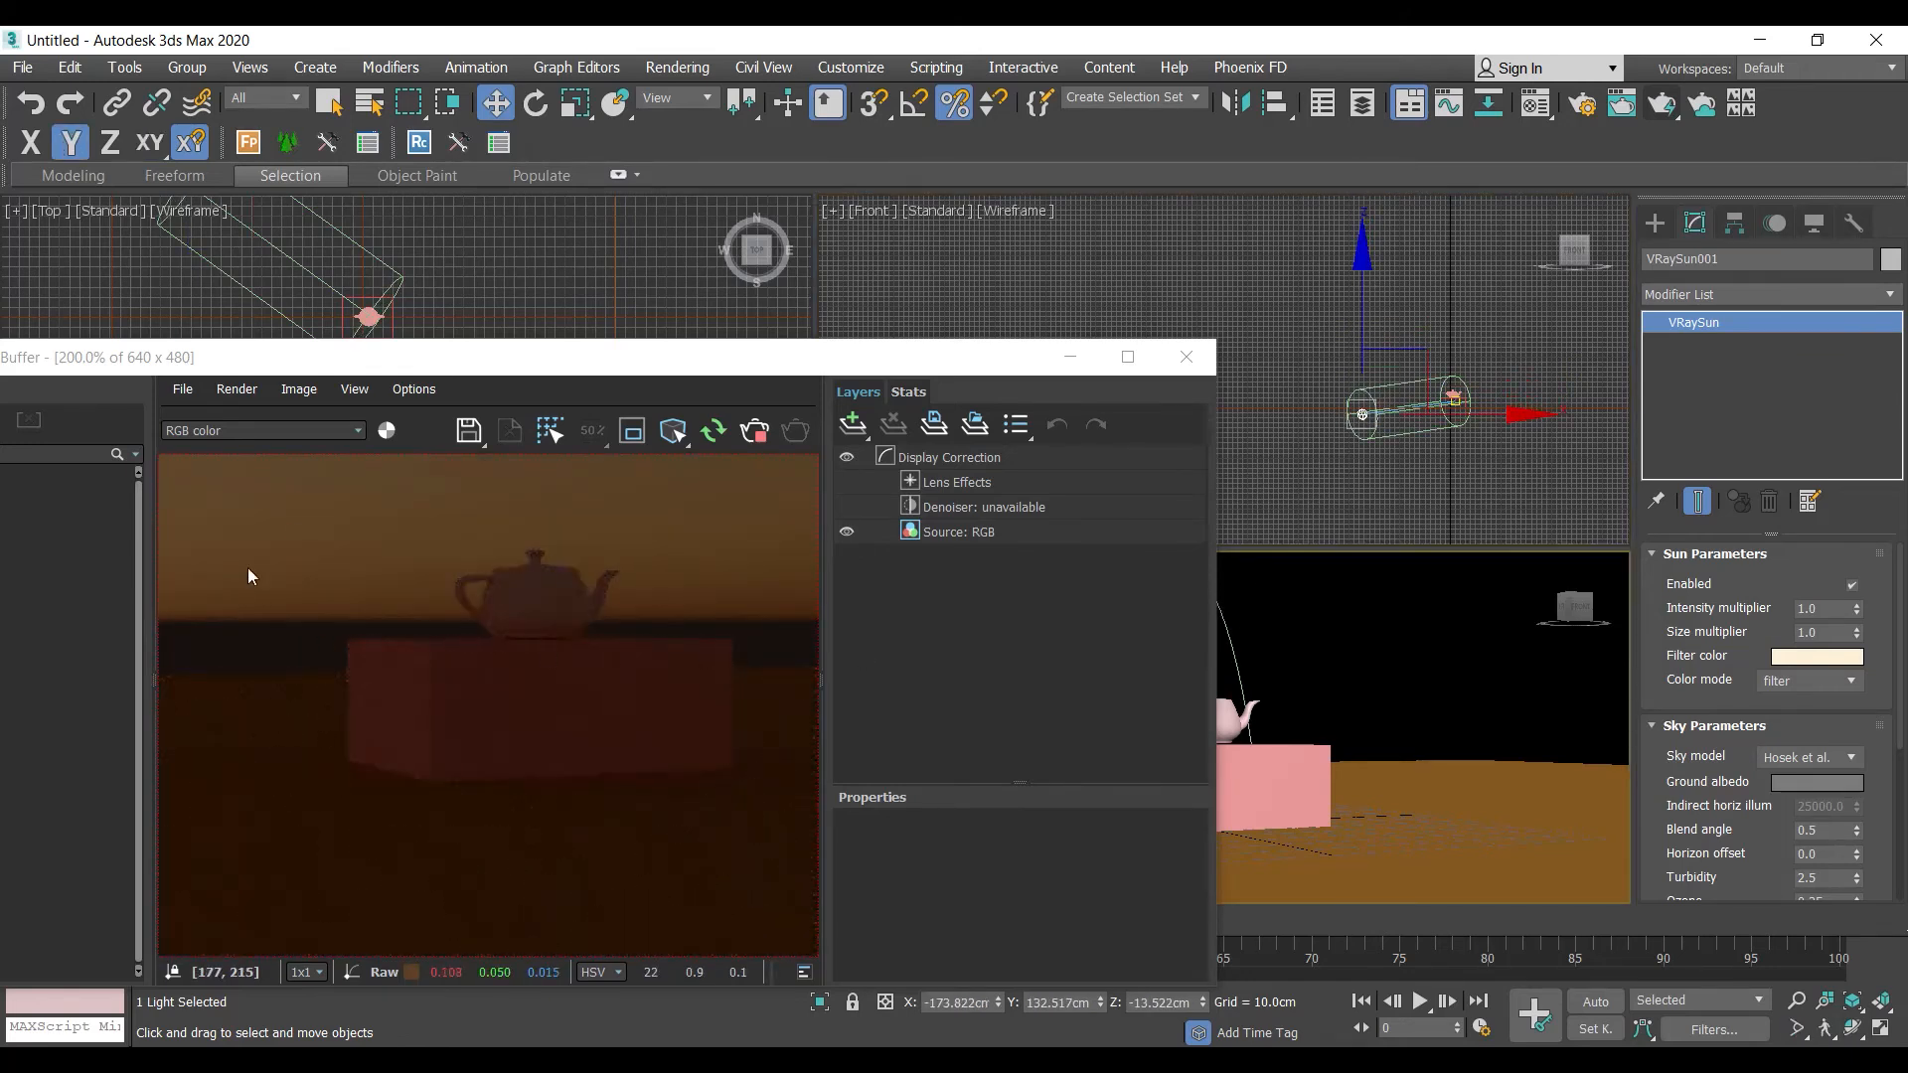
left_click_drag(1361, 314, 1359, 322)
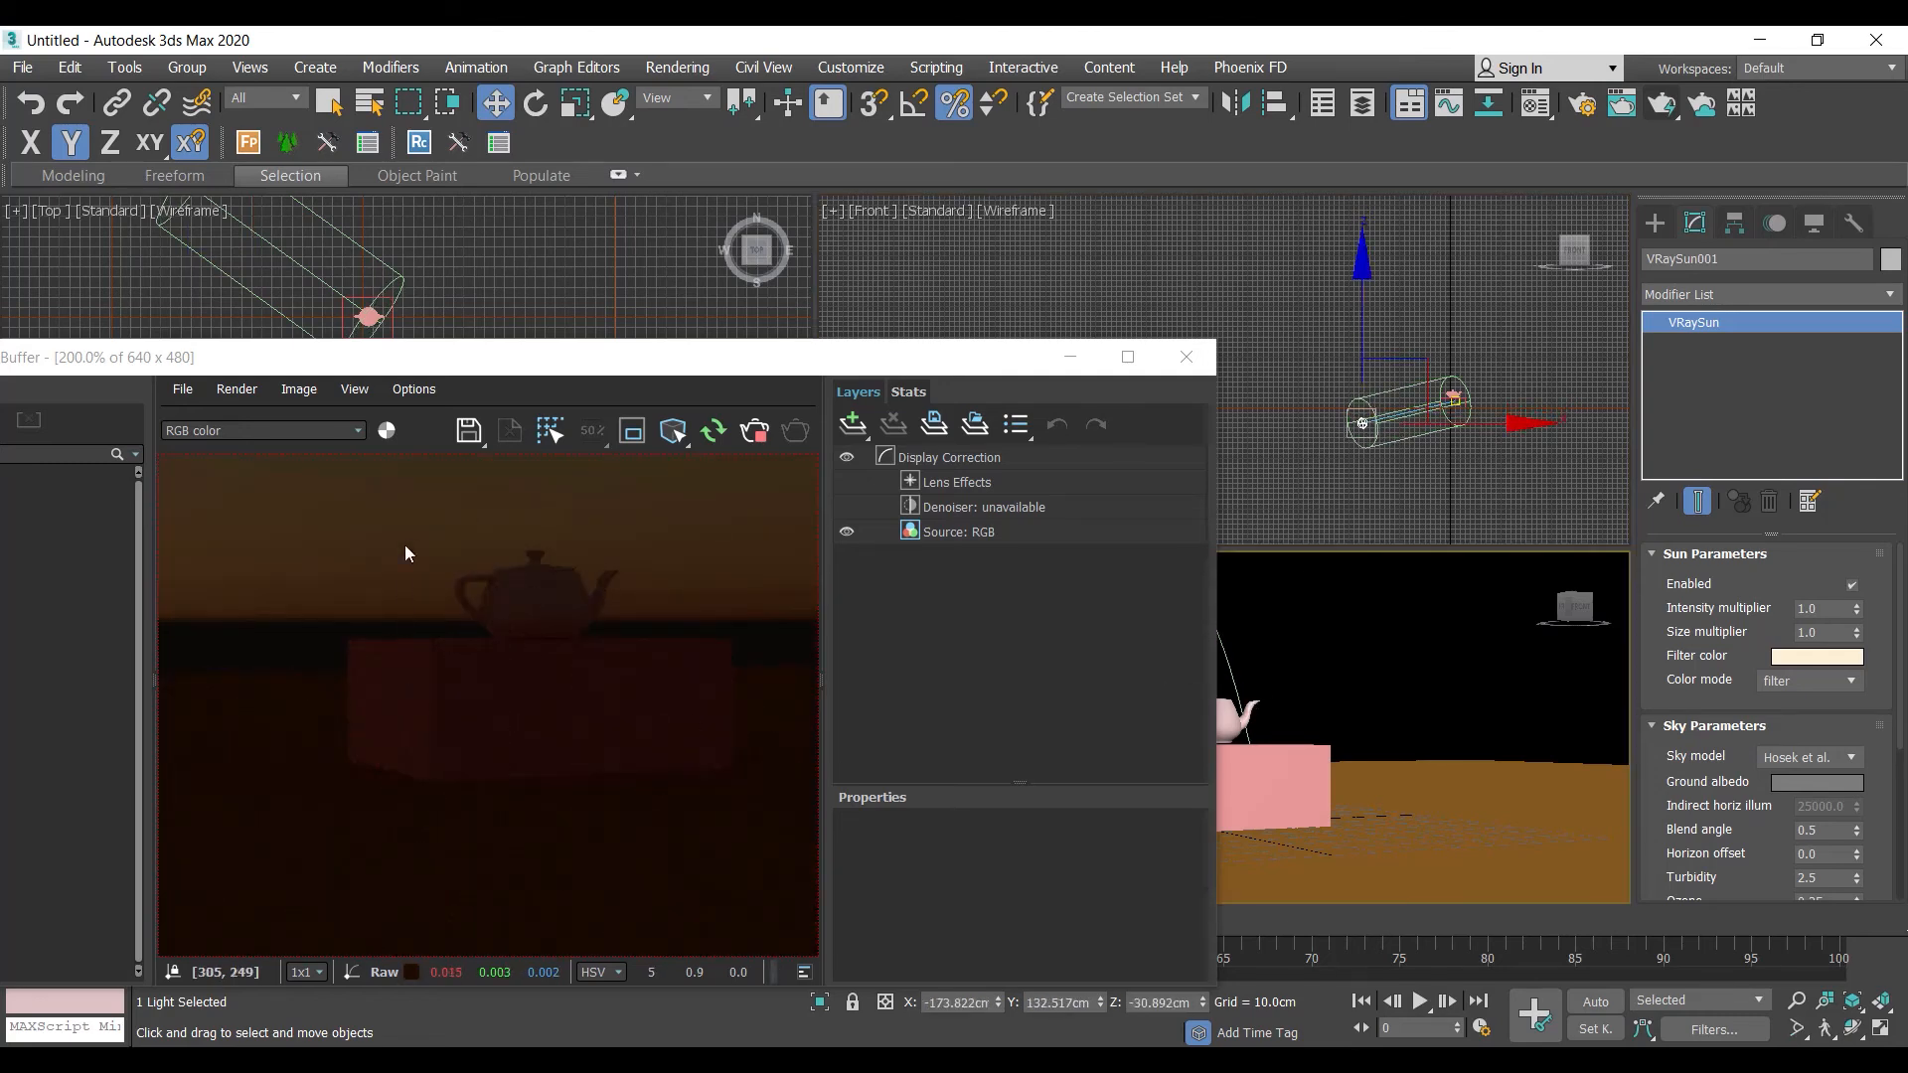
left_click_drag(1416, 403, 1416, 432)
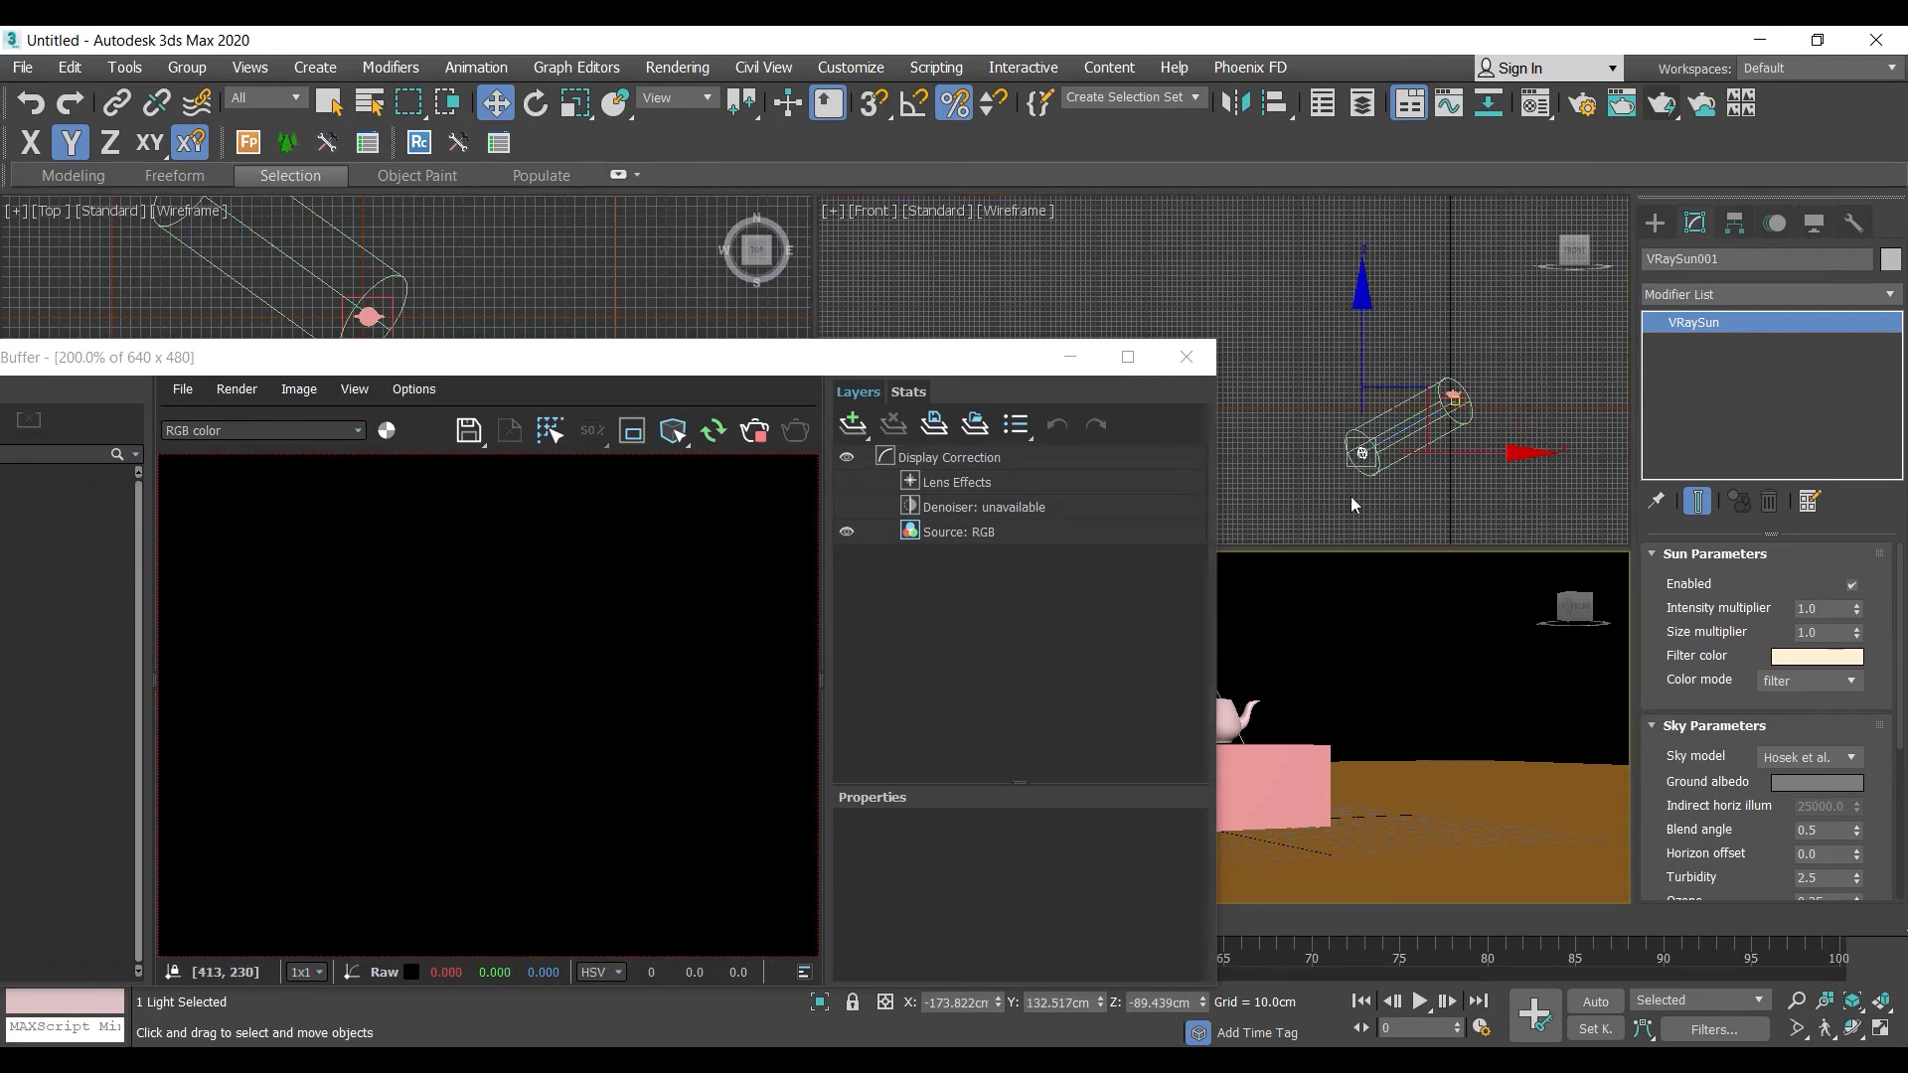
Raise the VRaySun back above the horizon to a high position of about Z 390 cm and close the frame buffer
left_click_drag(1372, 366, 1368, 295)
middle_click_drag(1357, 676, 1357, 673)
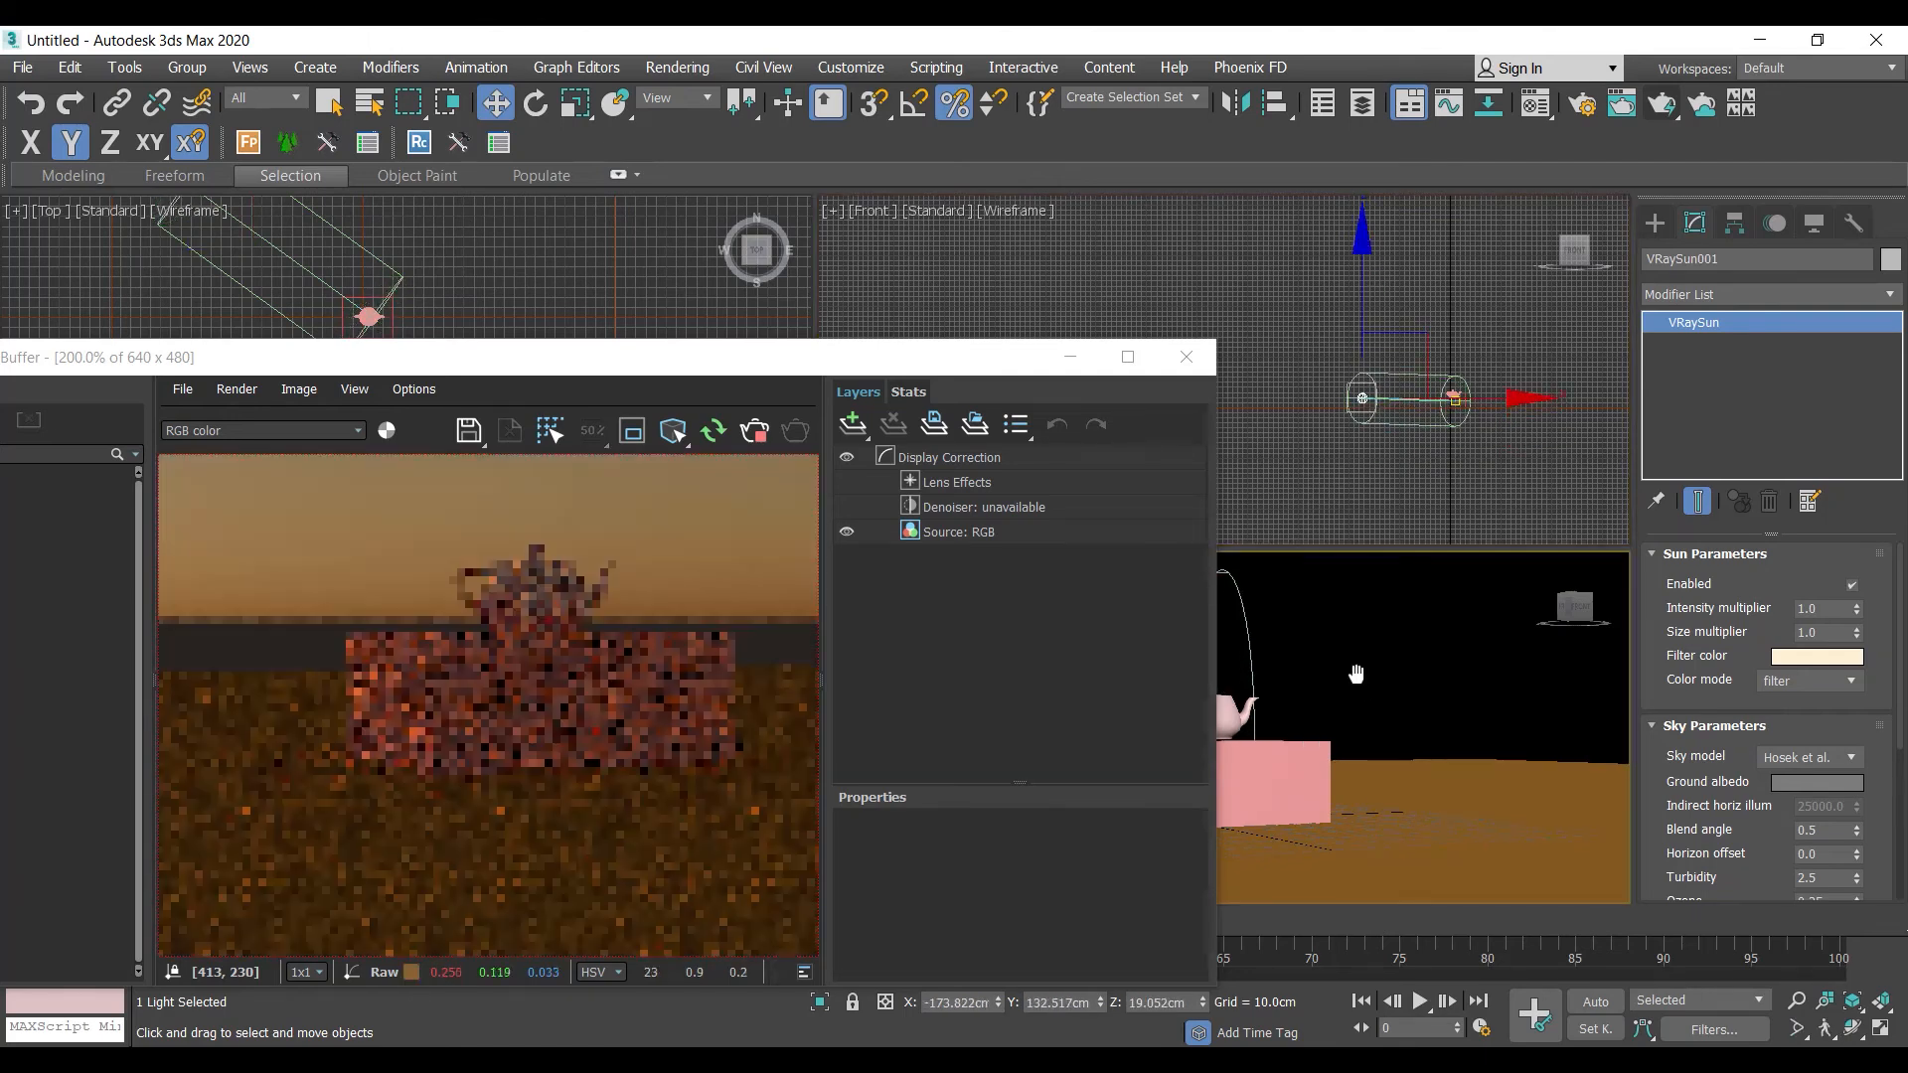
left_click_drag(1327, 372, 1326, 211)
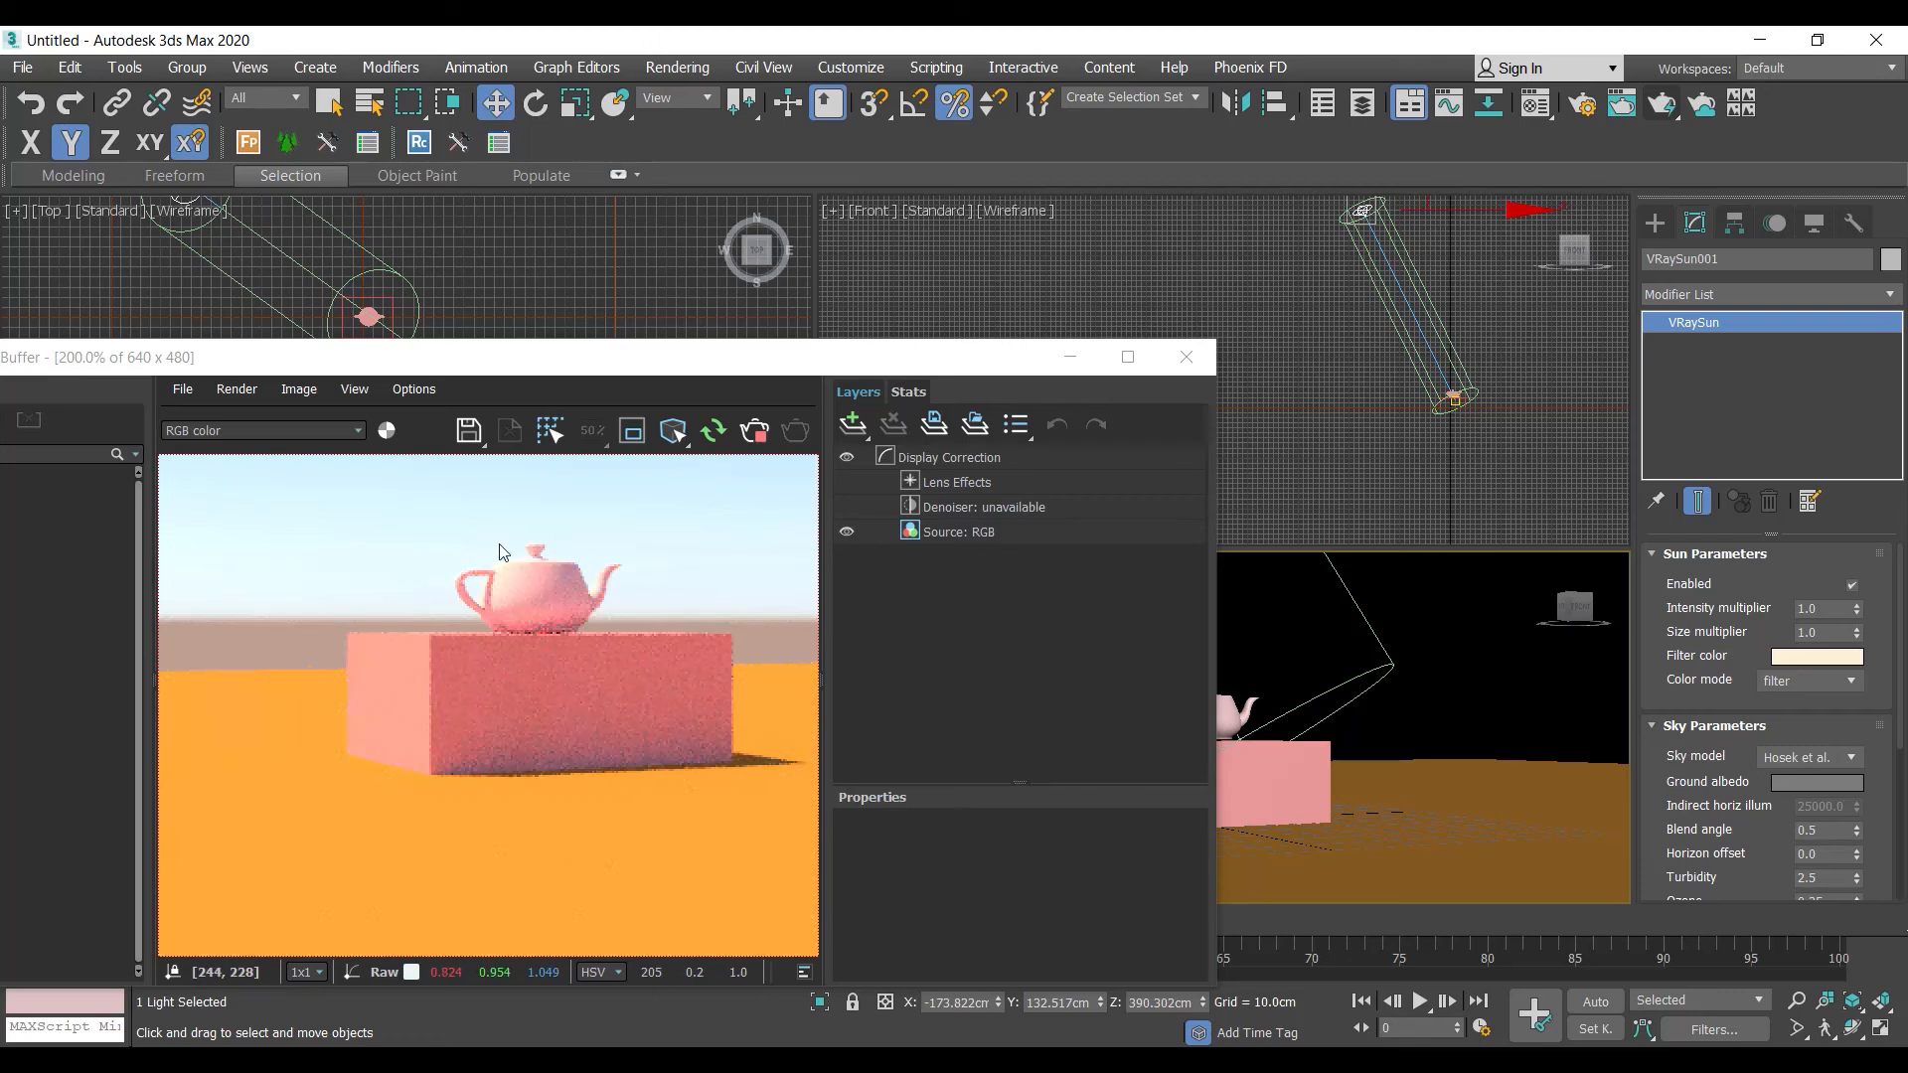
left_click(1192, 360)
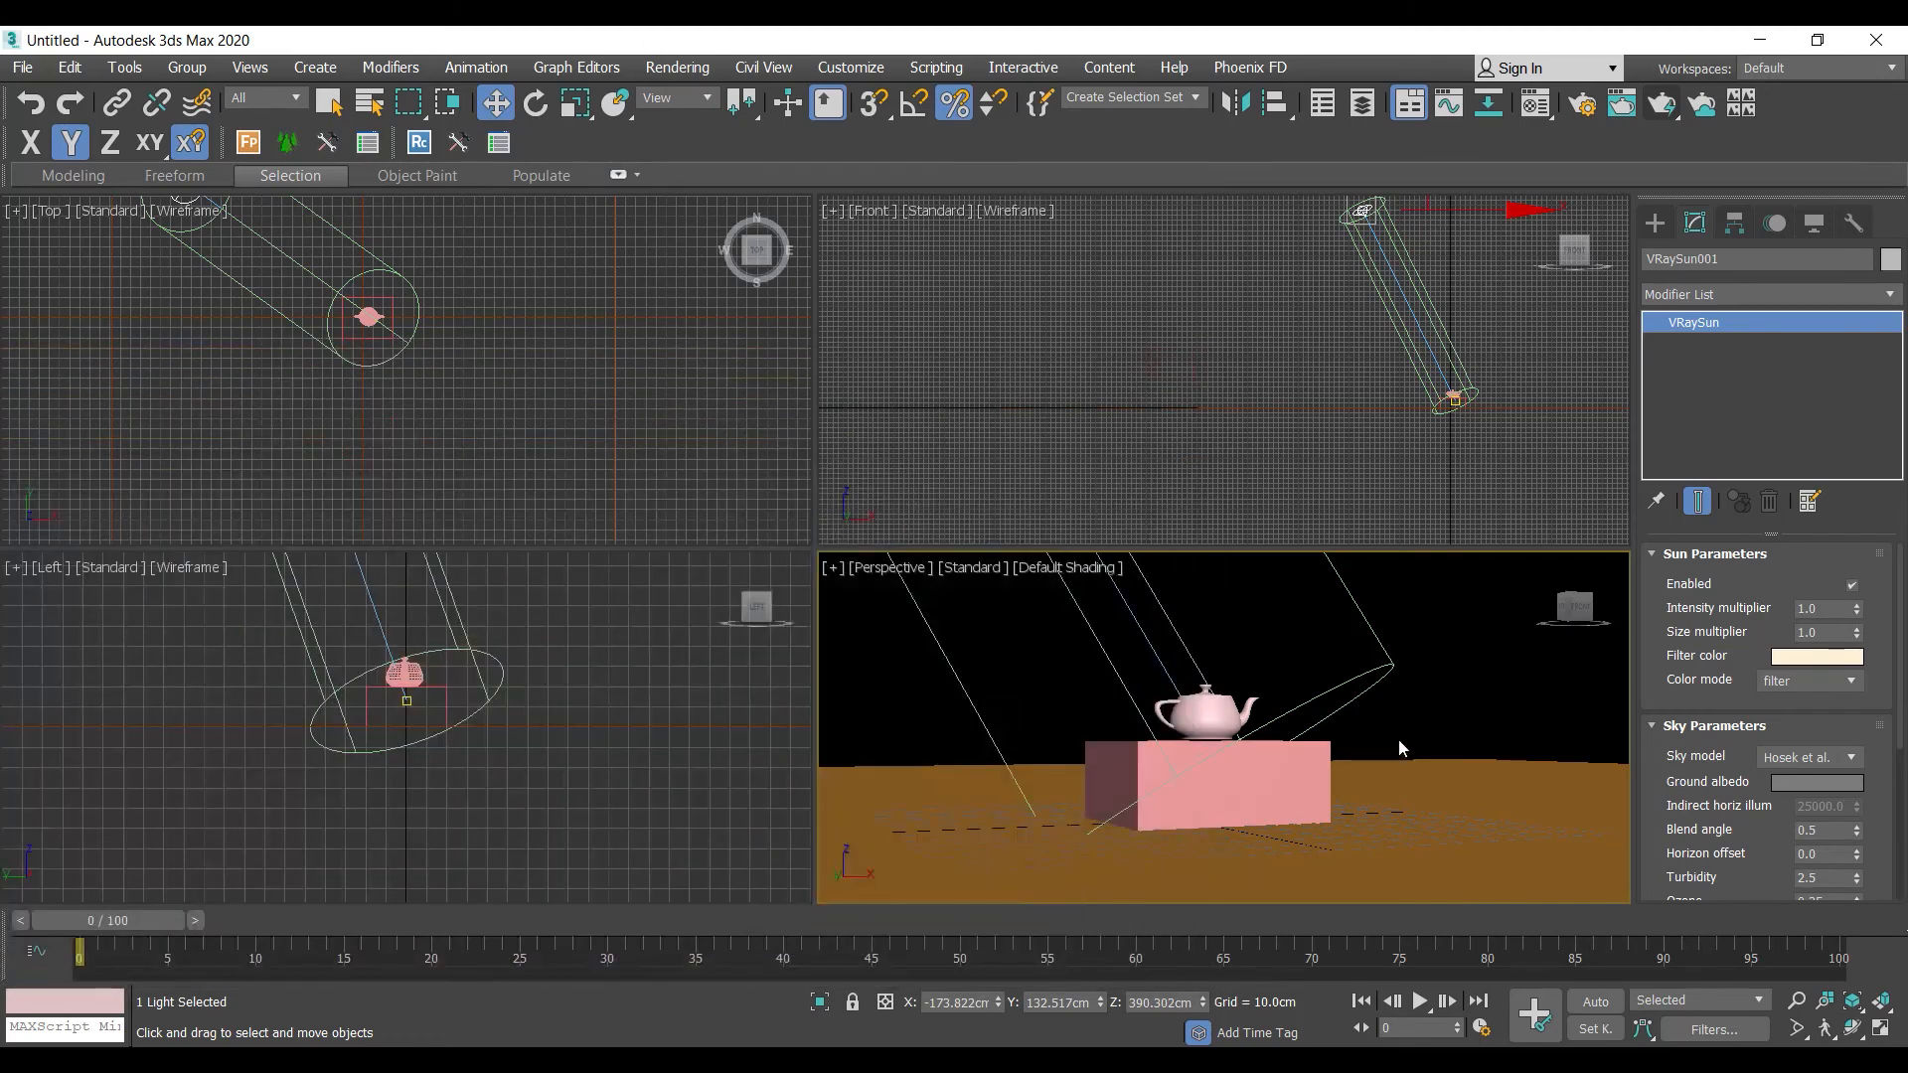
Maximize the Perspective view, orbit to look down on the teapot and box, and render and inspect the teapot's highlights
key("alt+w")
middle_click_drag(1400, 748, 1067, 660, "alt")
scroll(1065, 717, "up", 3)
scroll(1063, 626, "up", 2)
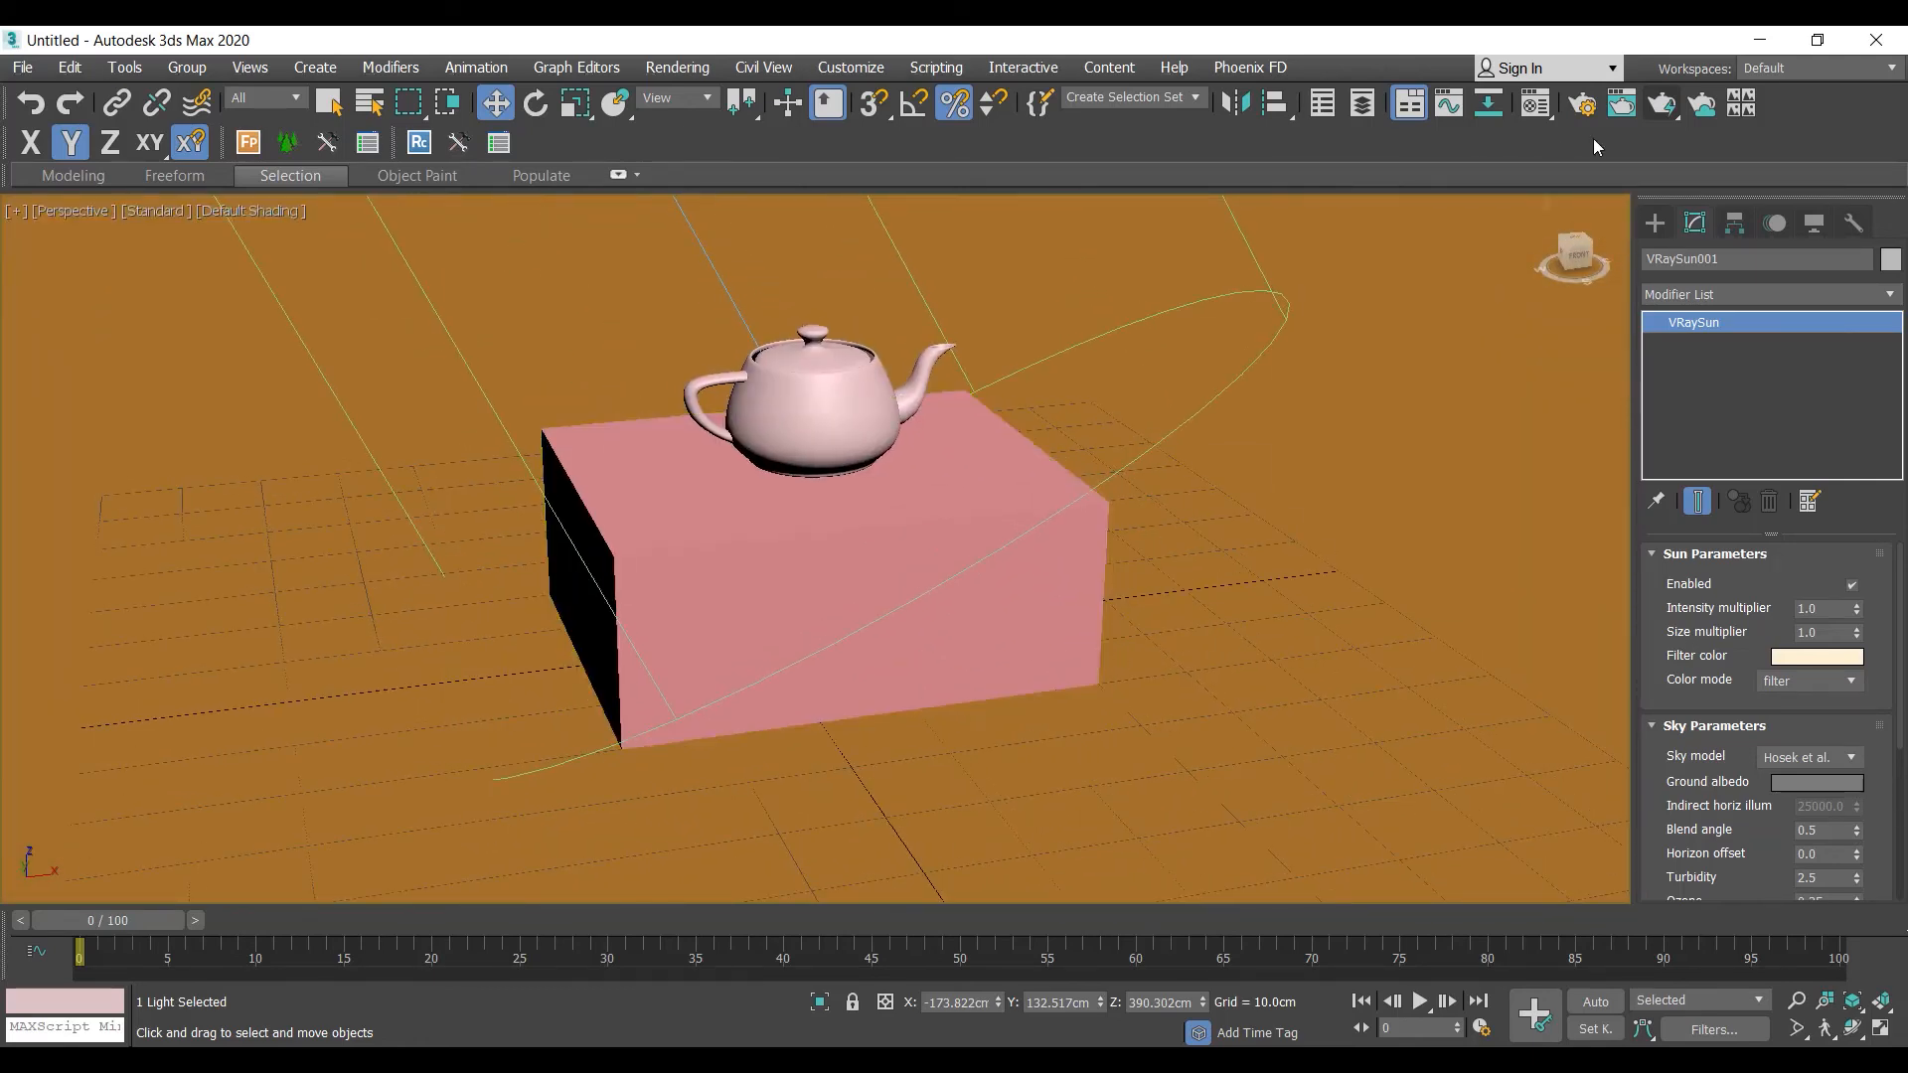
left_click(1663, 105)
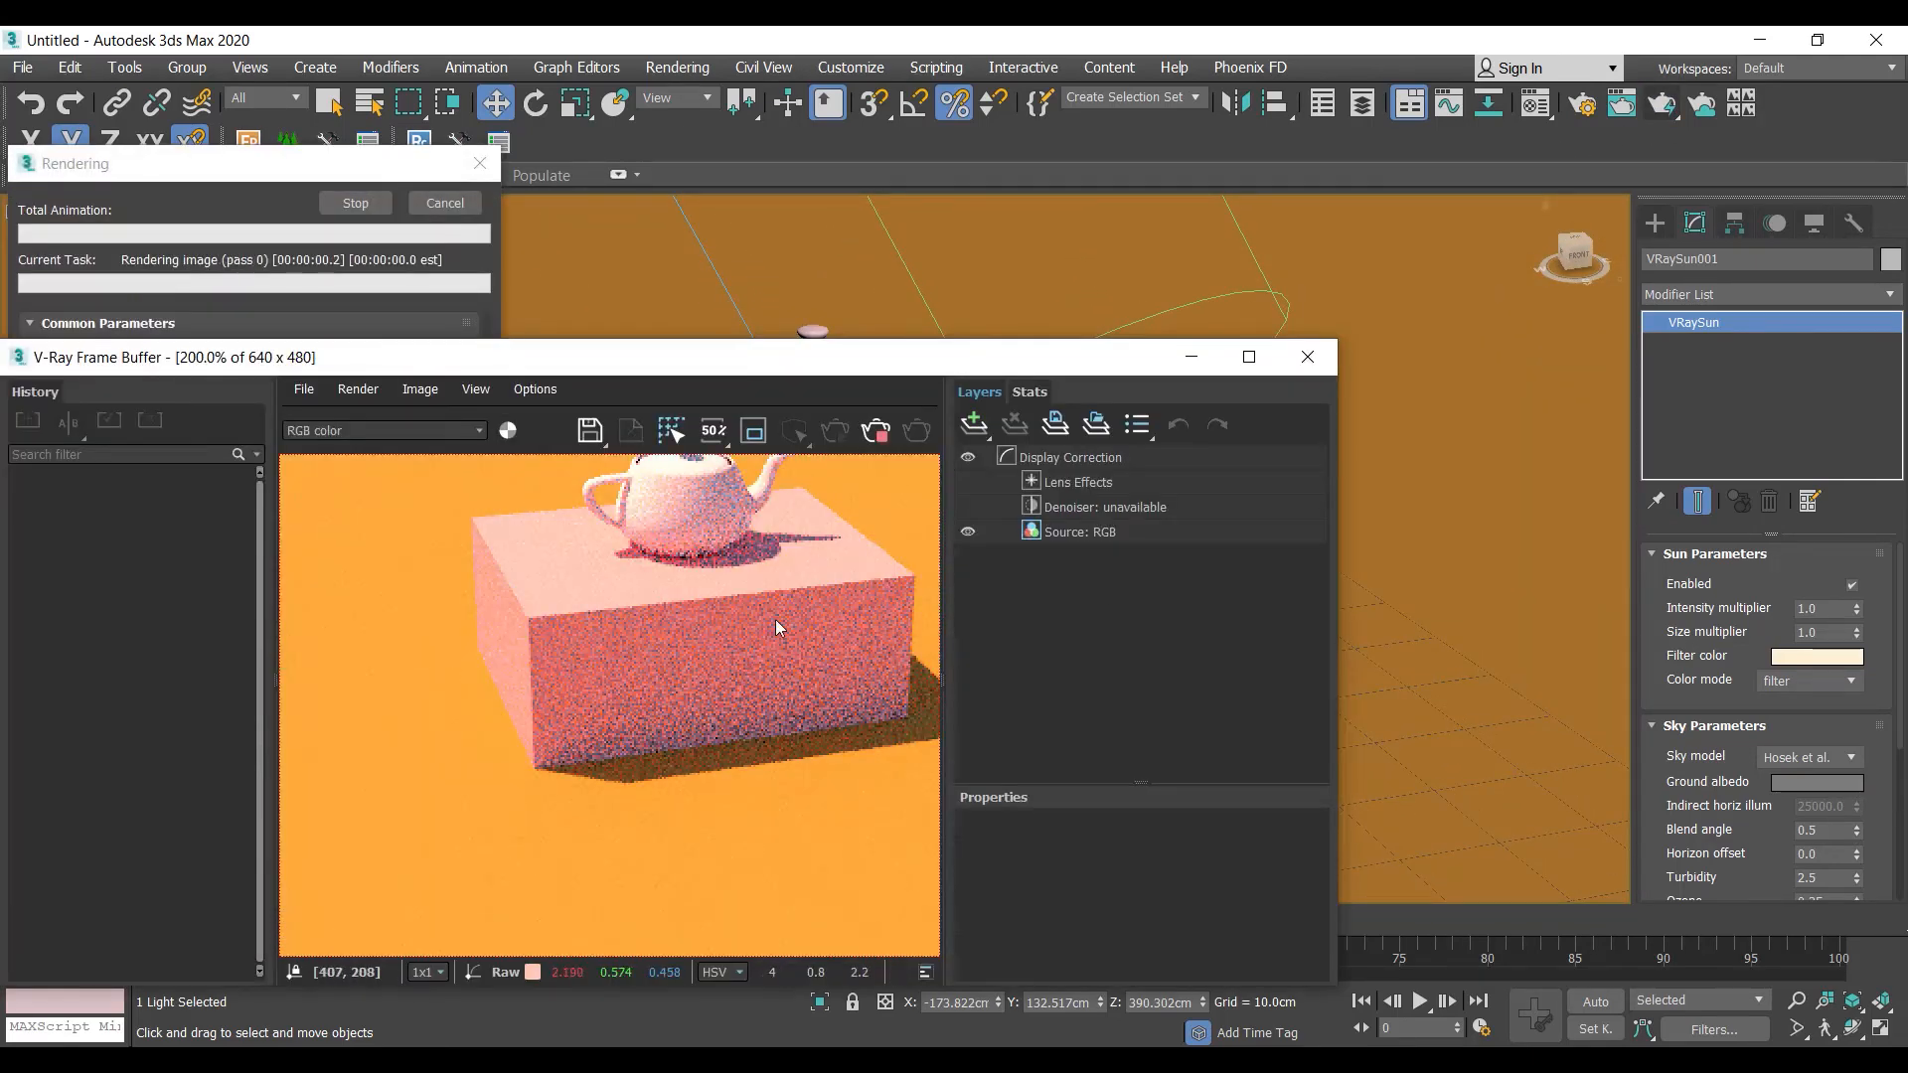
scroll(718, 675, "down", 2)
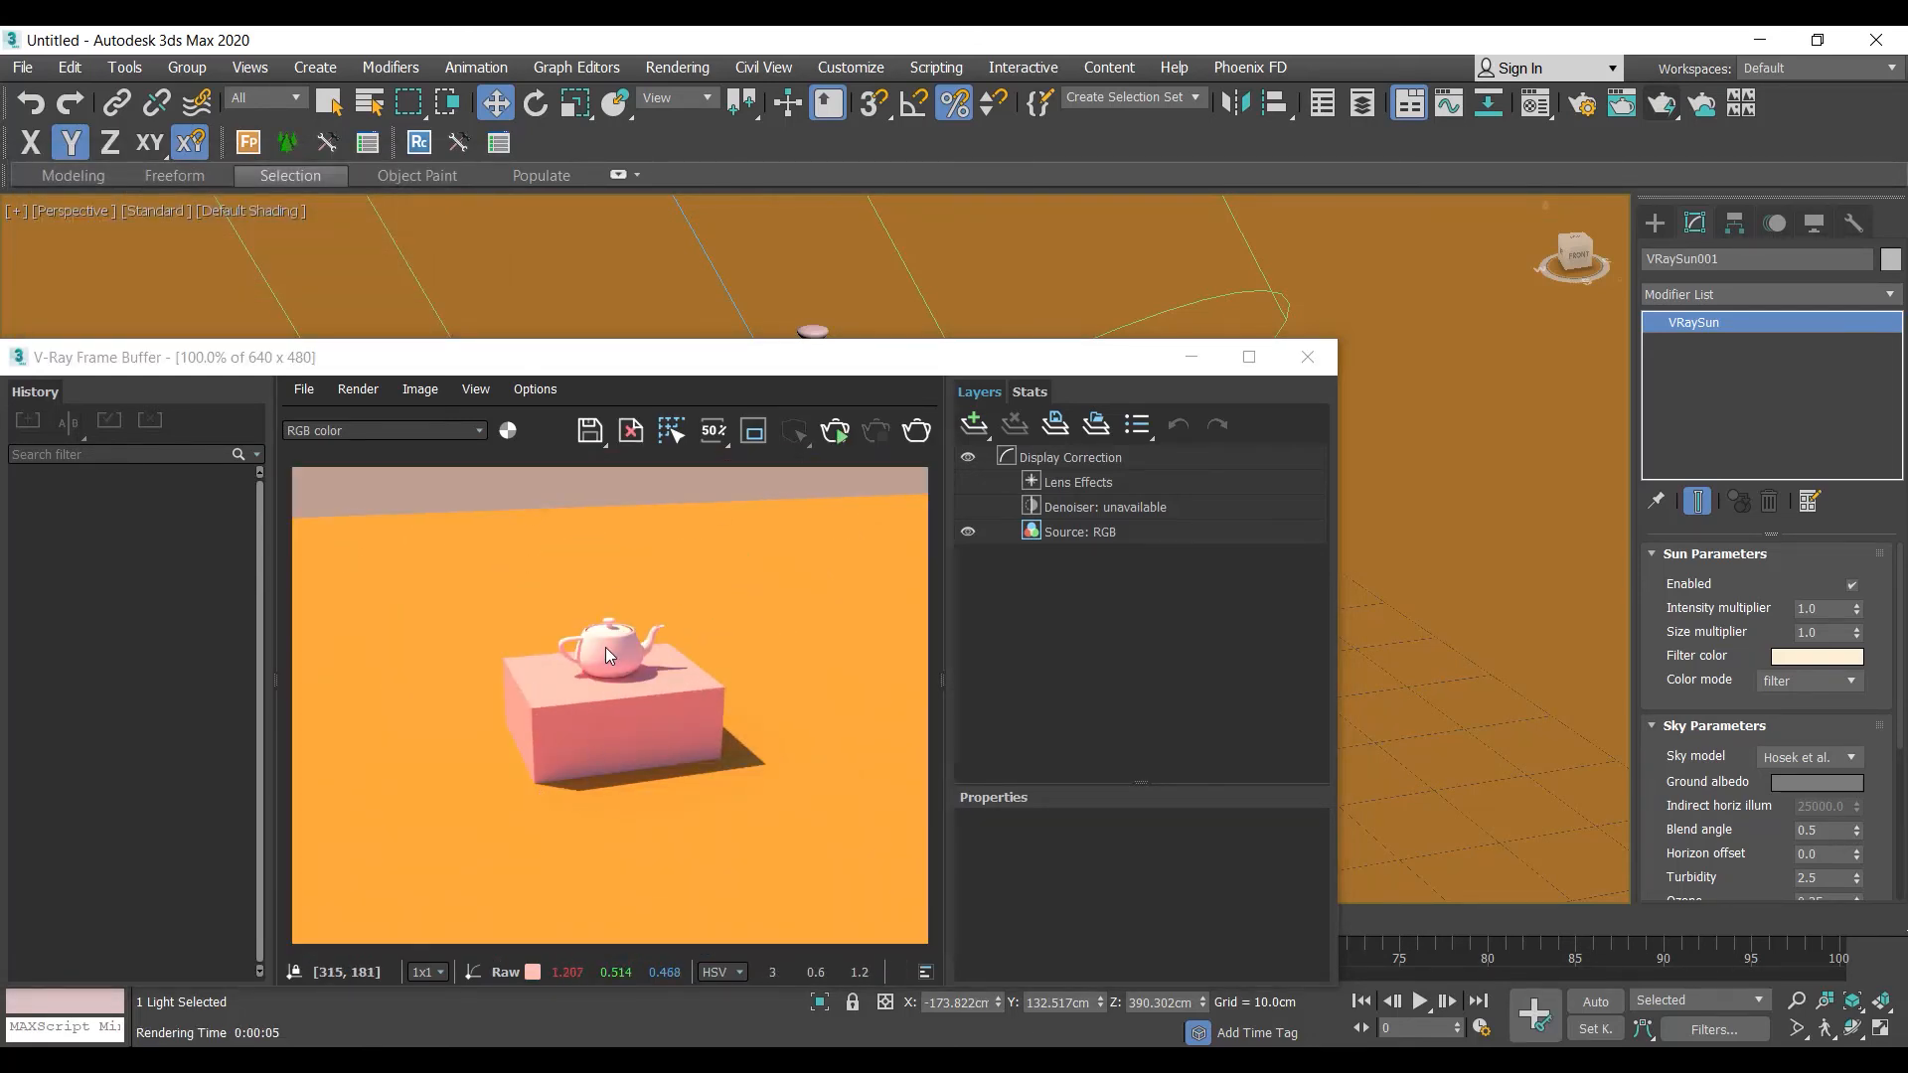
scroll(609, 655, "up", 2)
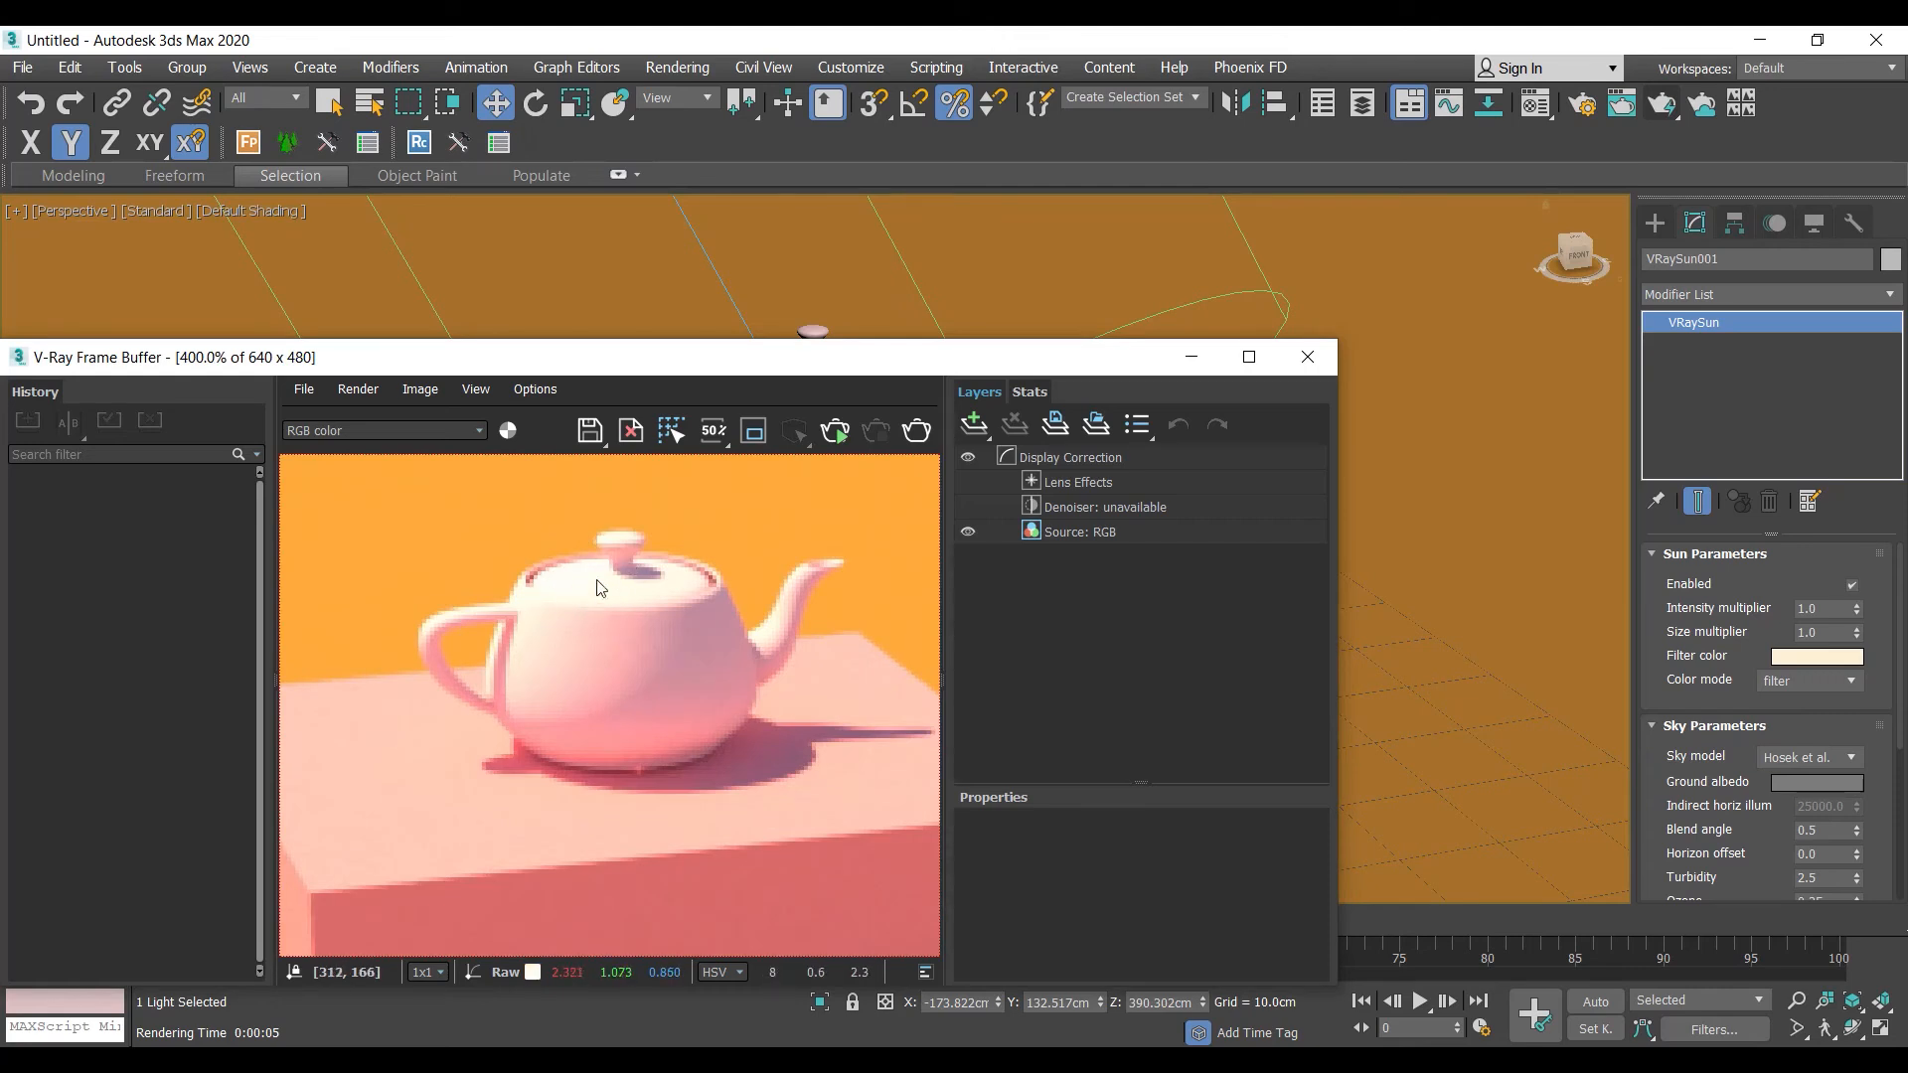
Set the VRaySun's intensity multiplier to 0.8, check the lighting with an interactive render, and close the frame buffer
left_click(1779, 609)
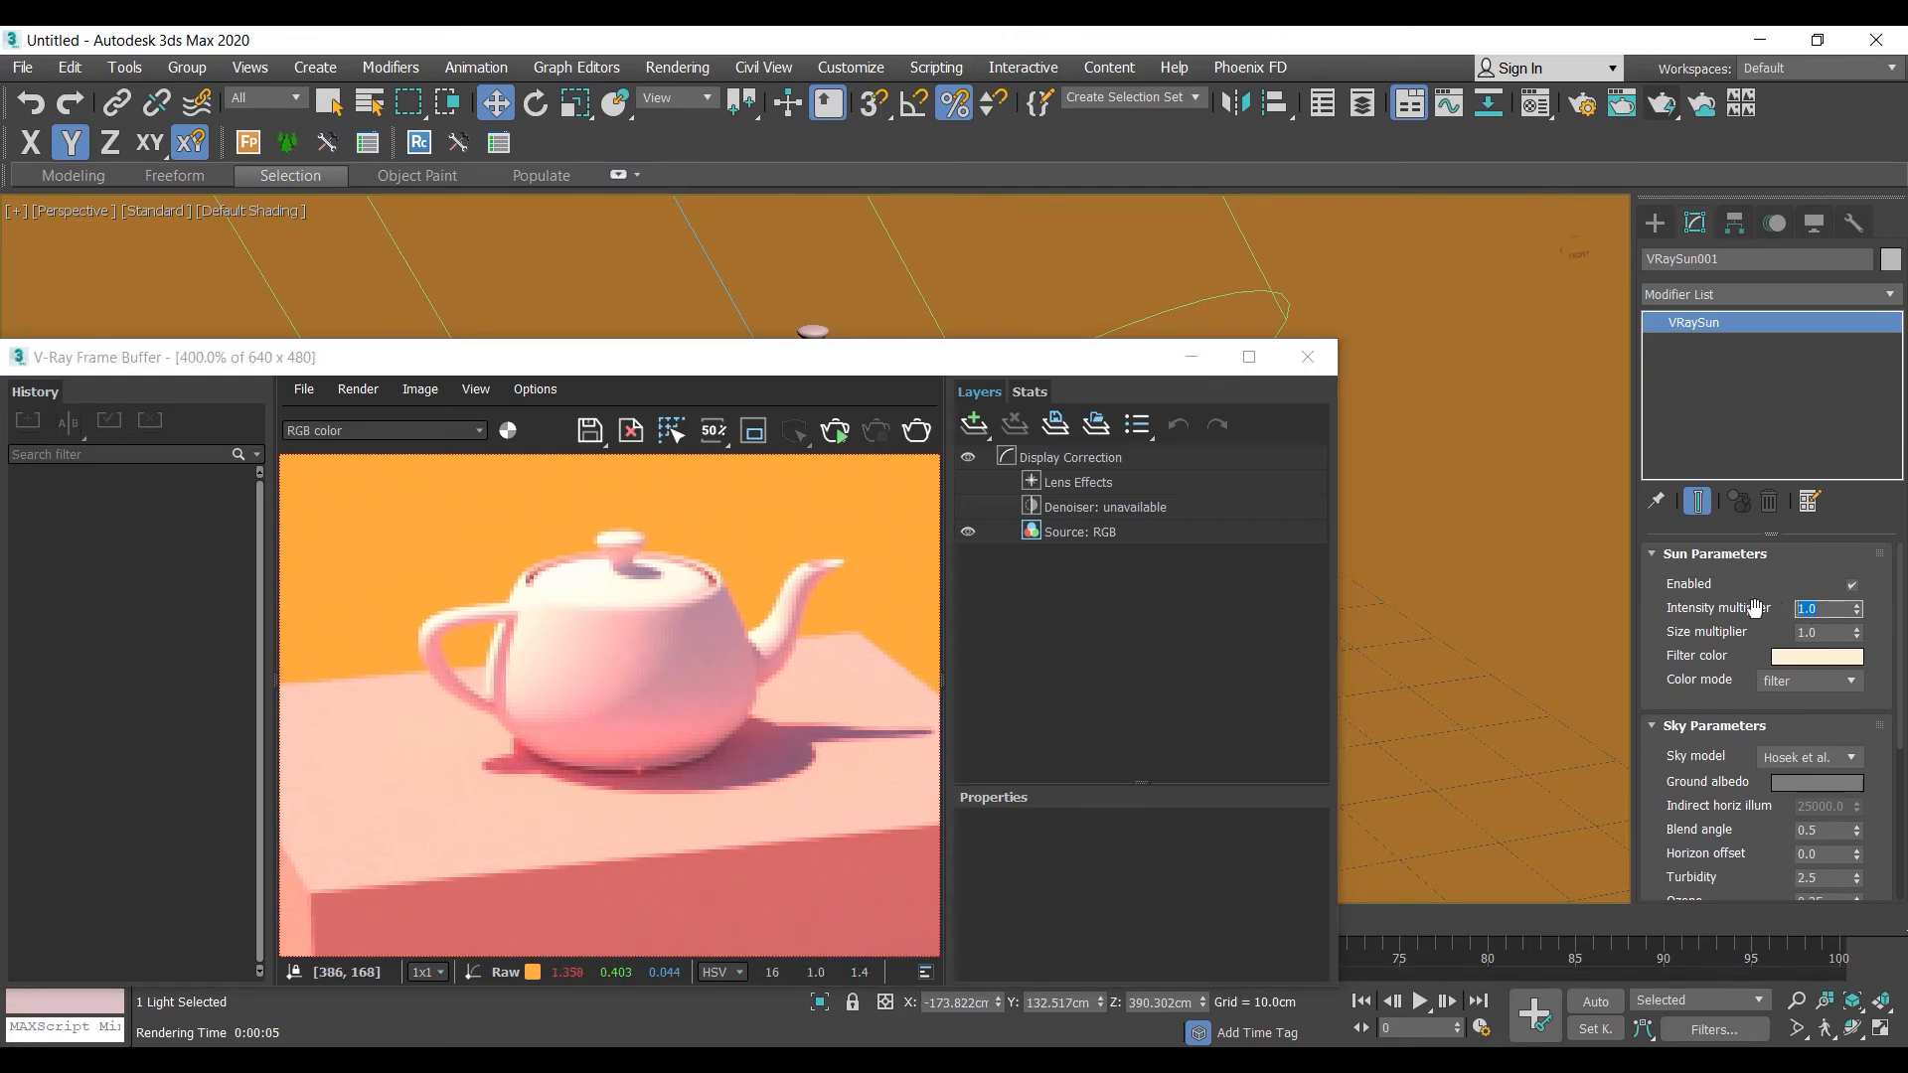
type(".8")
left_click(835, 430)
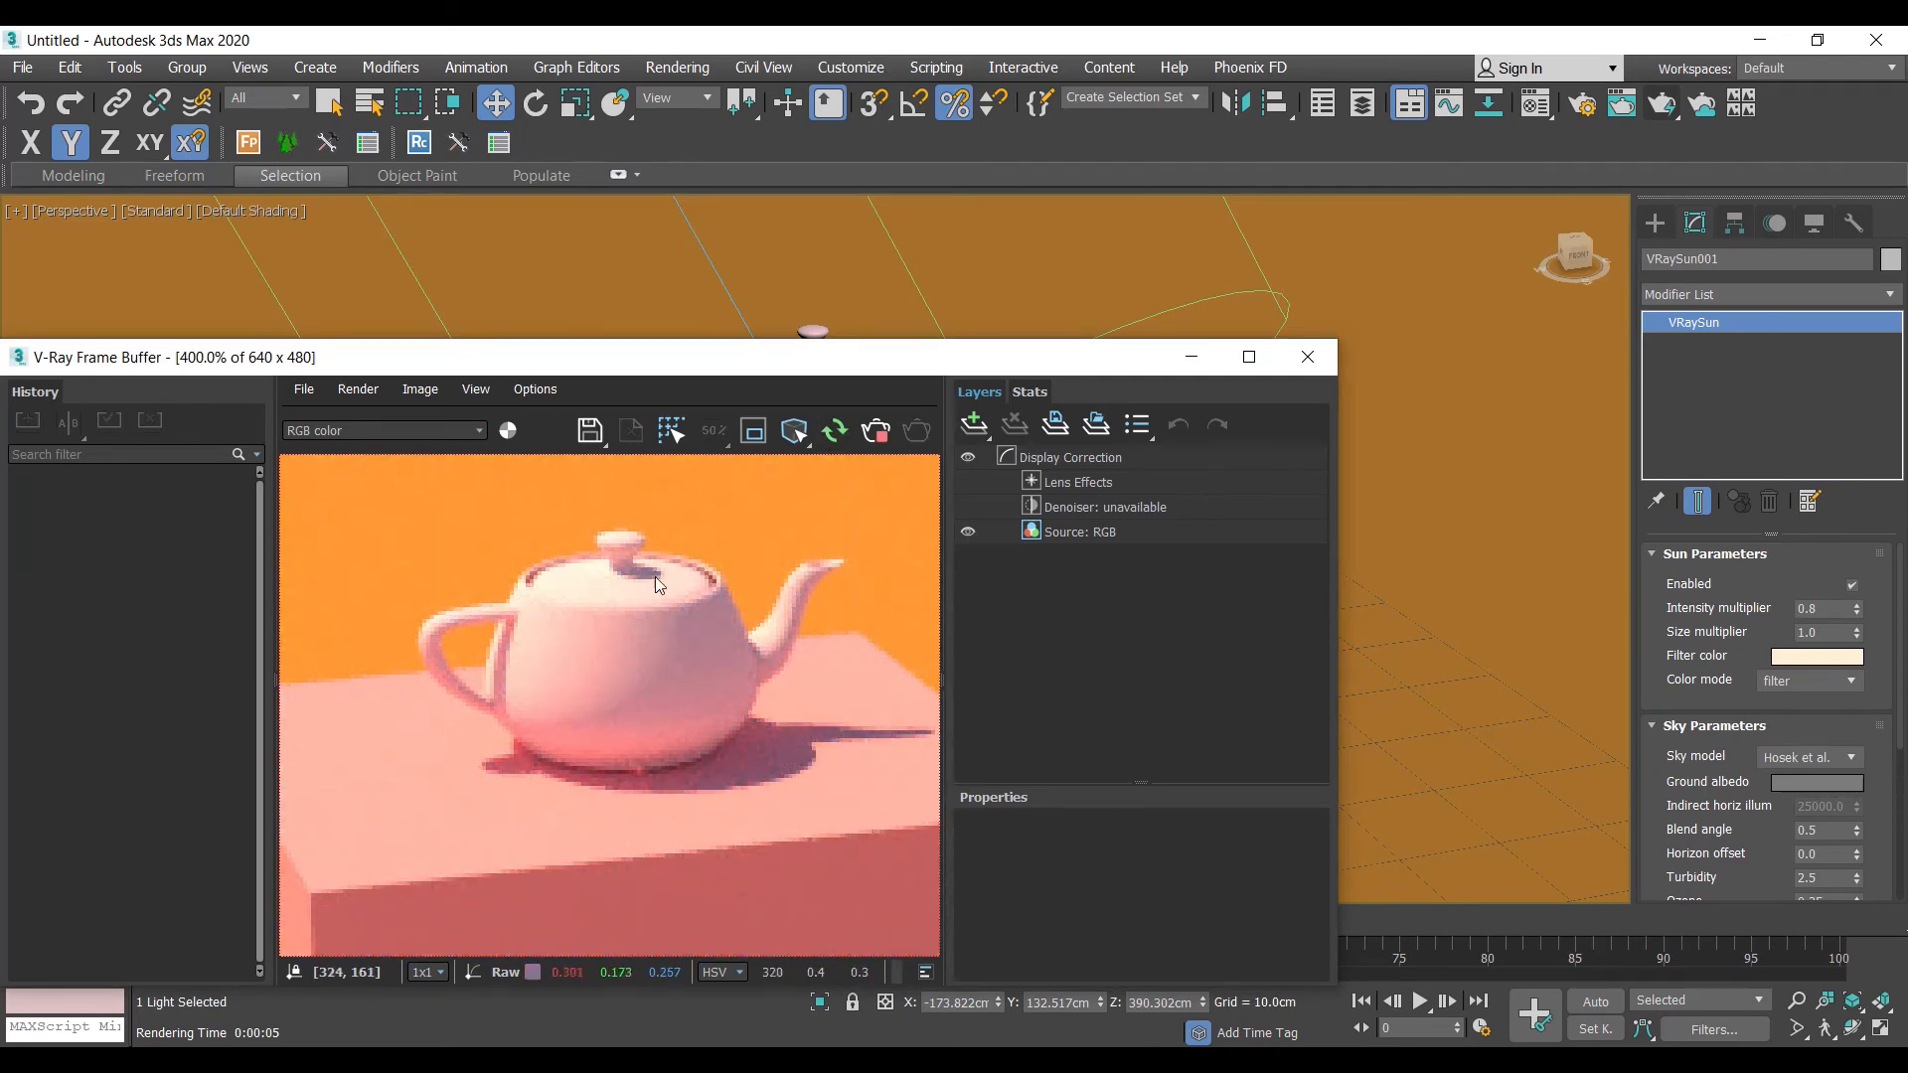
scroll(646, 586, "down", 2)
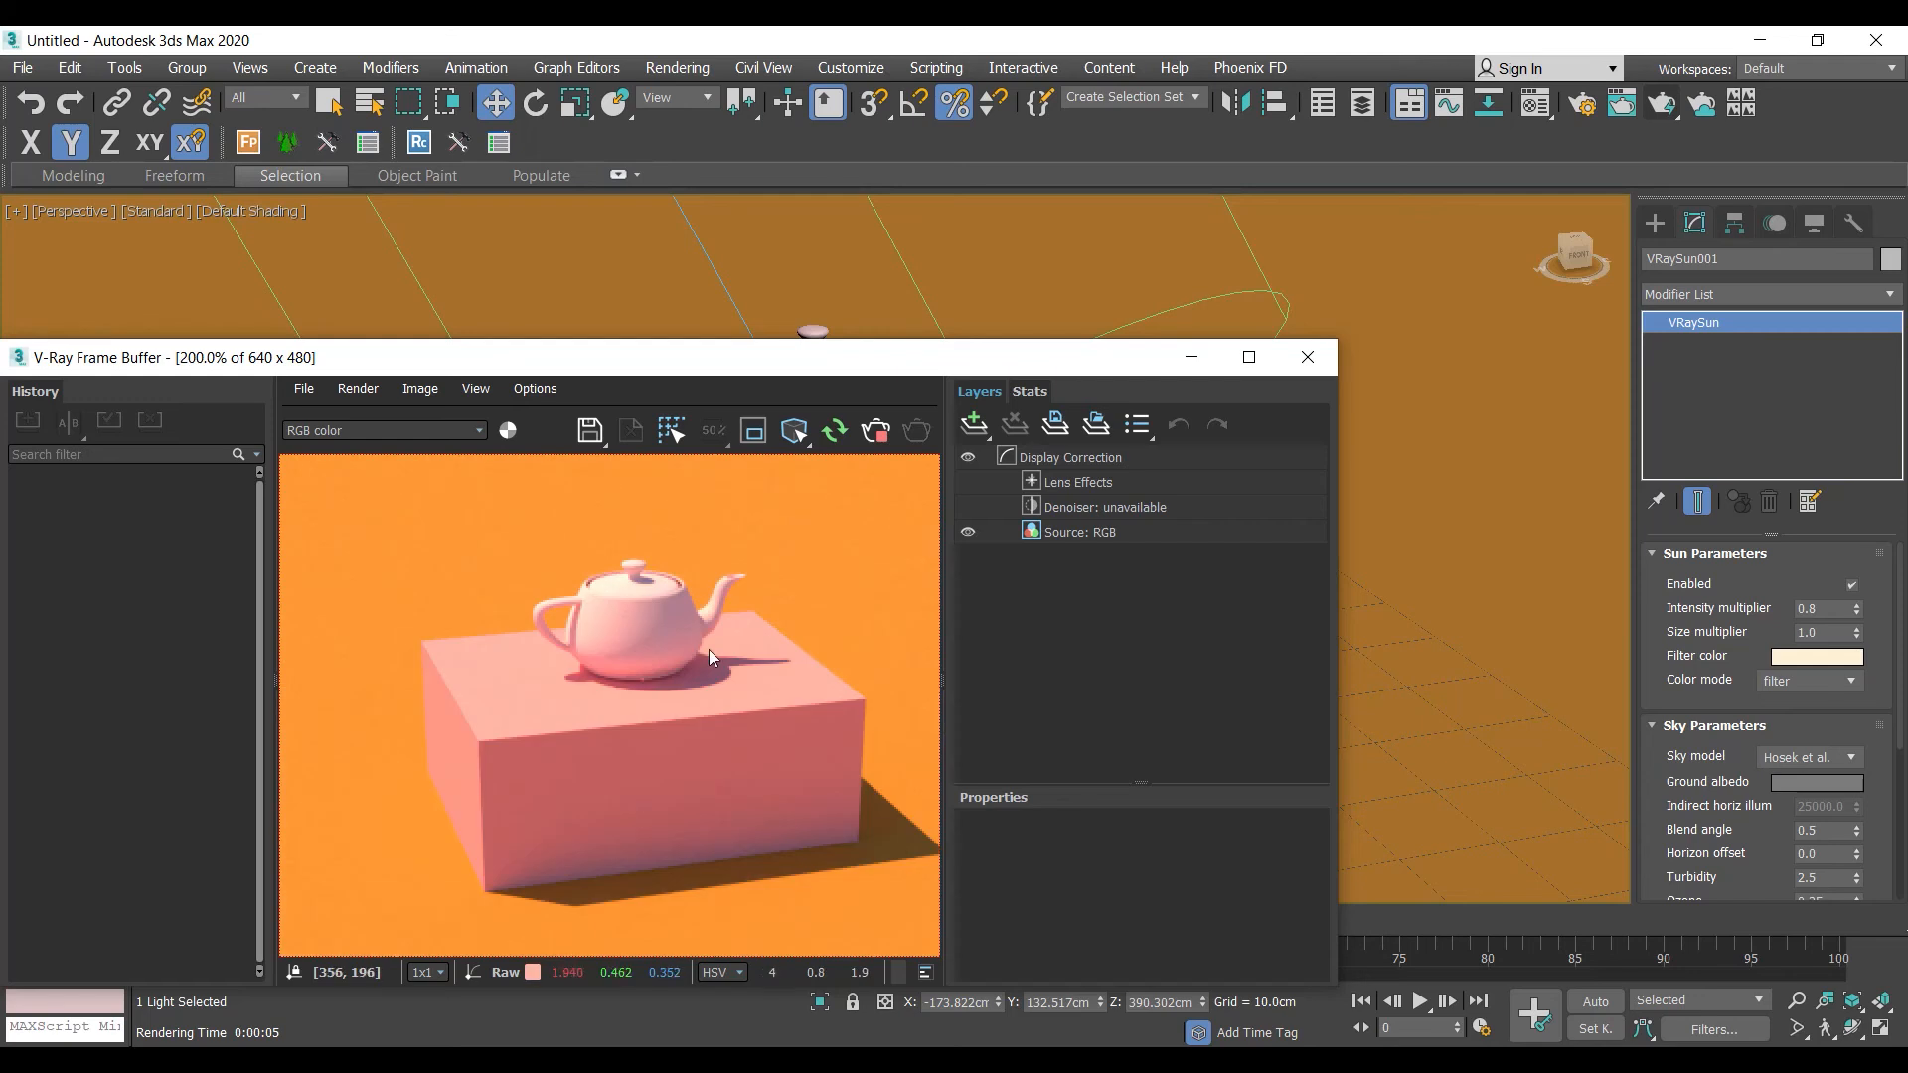
middle_click_drag(705, 647, 676, 626)
scroll(676, 626, "down", 1)
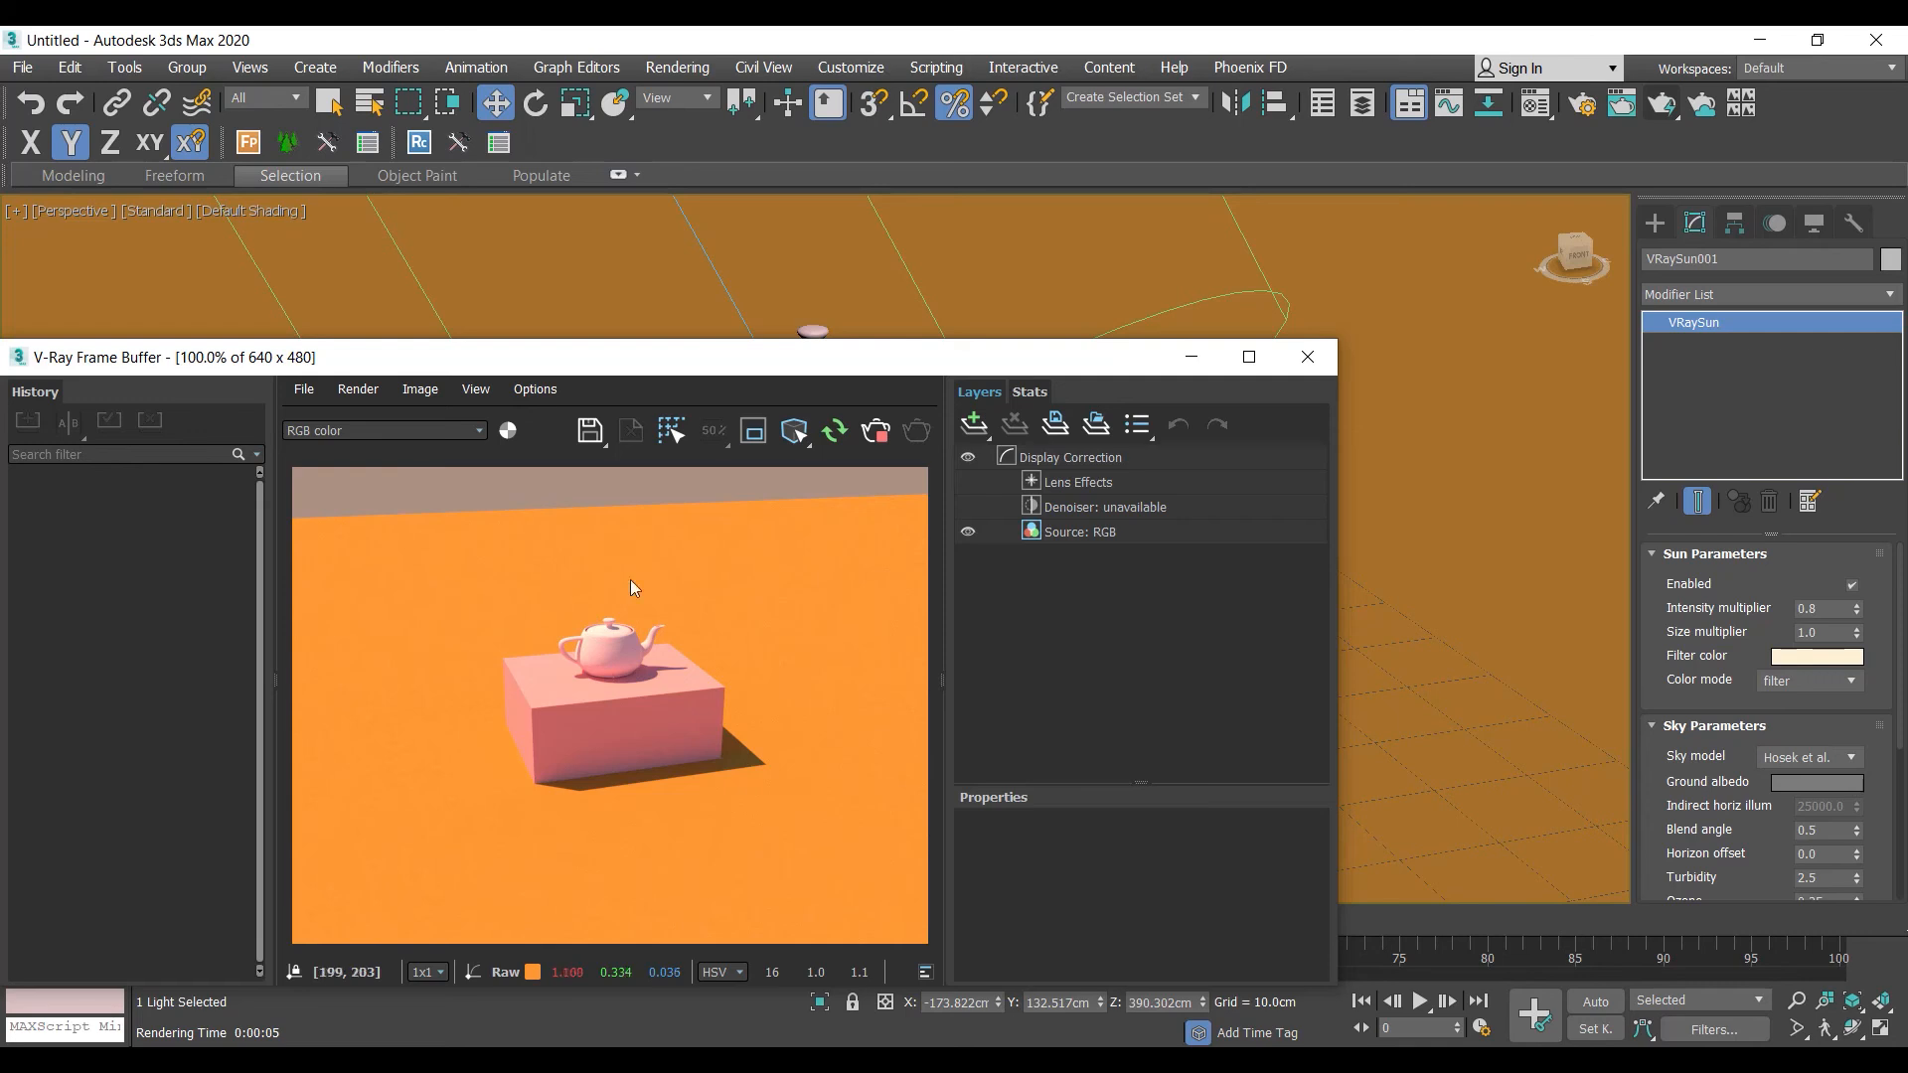
left_click(1305, 358)
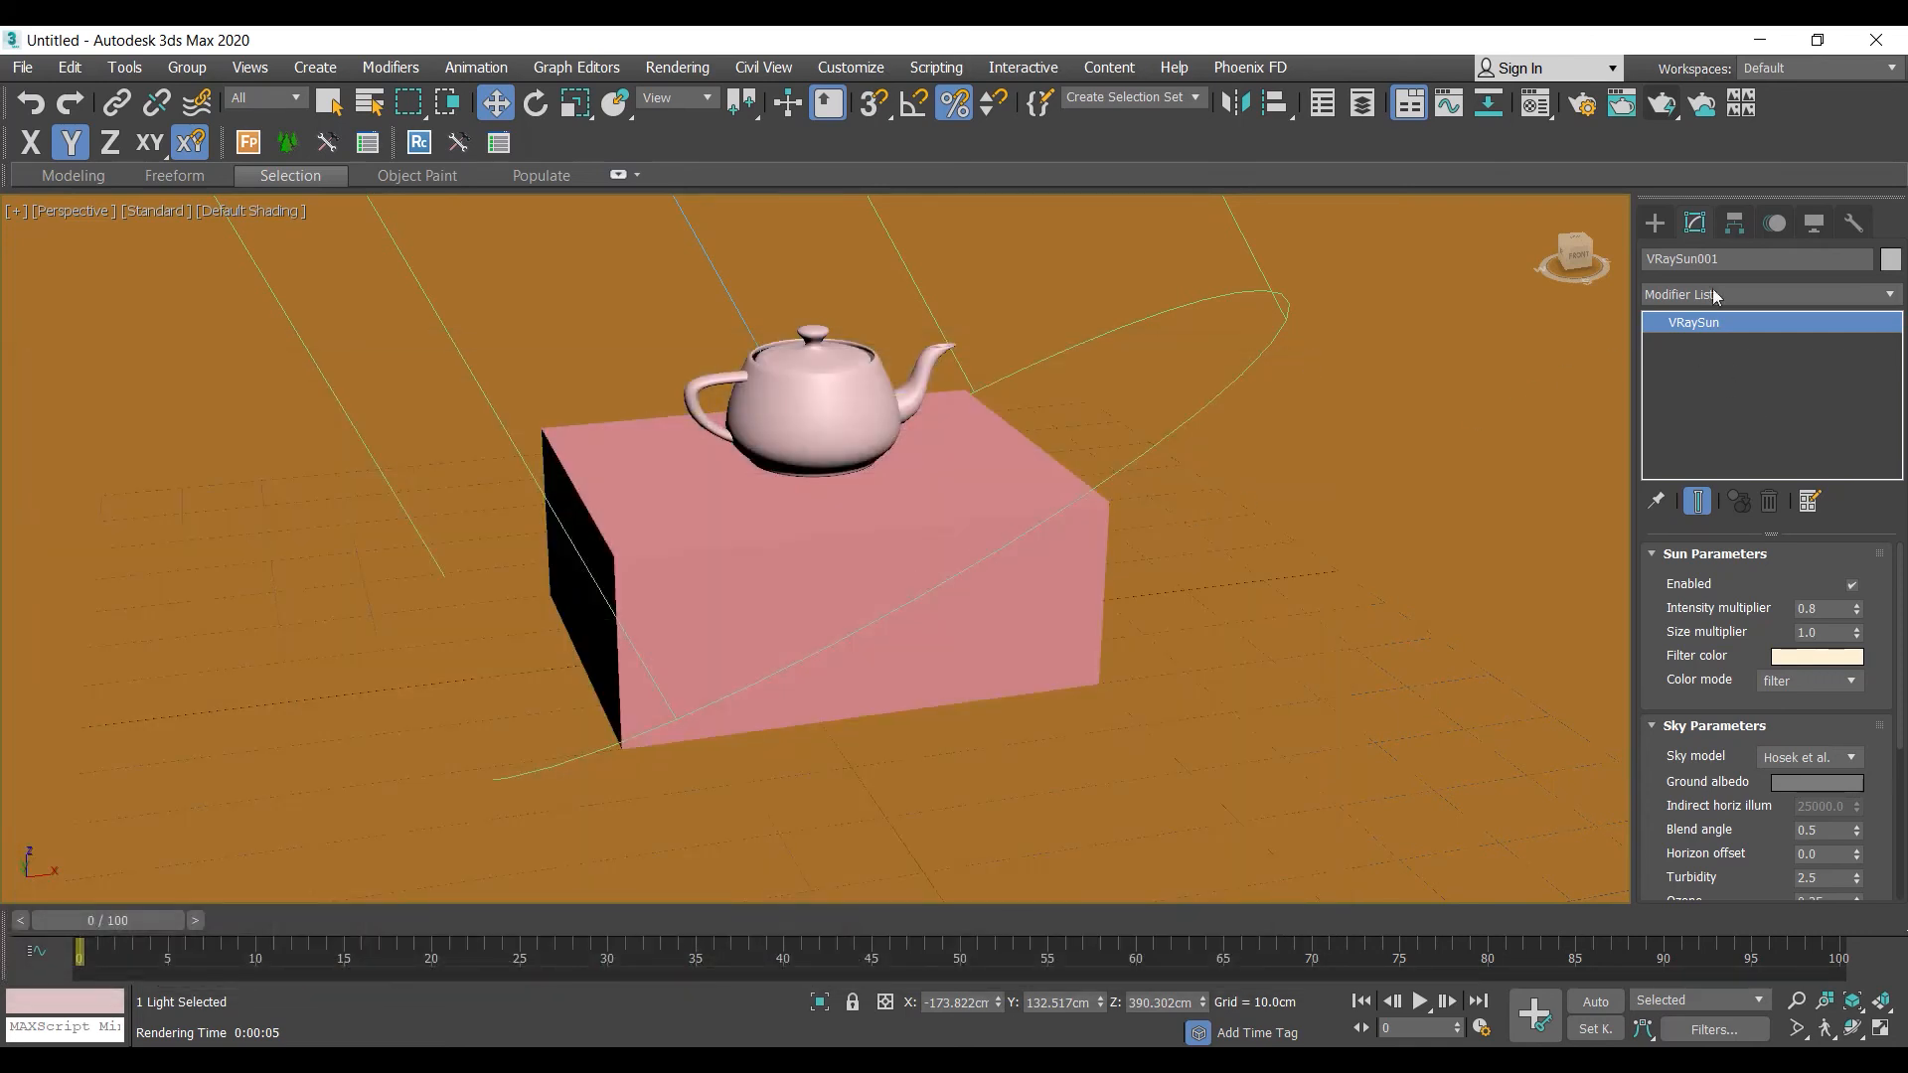
Bring up the VRaySun light creation tool with its default parameters
left_click(1654, 223)
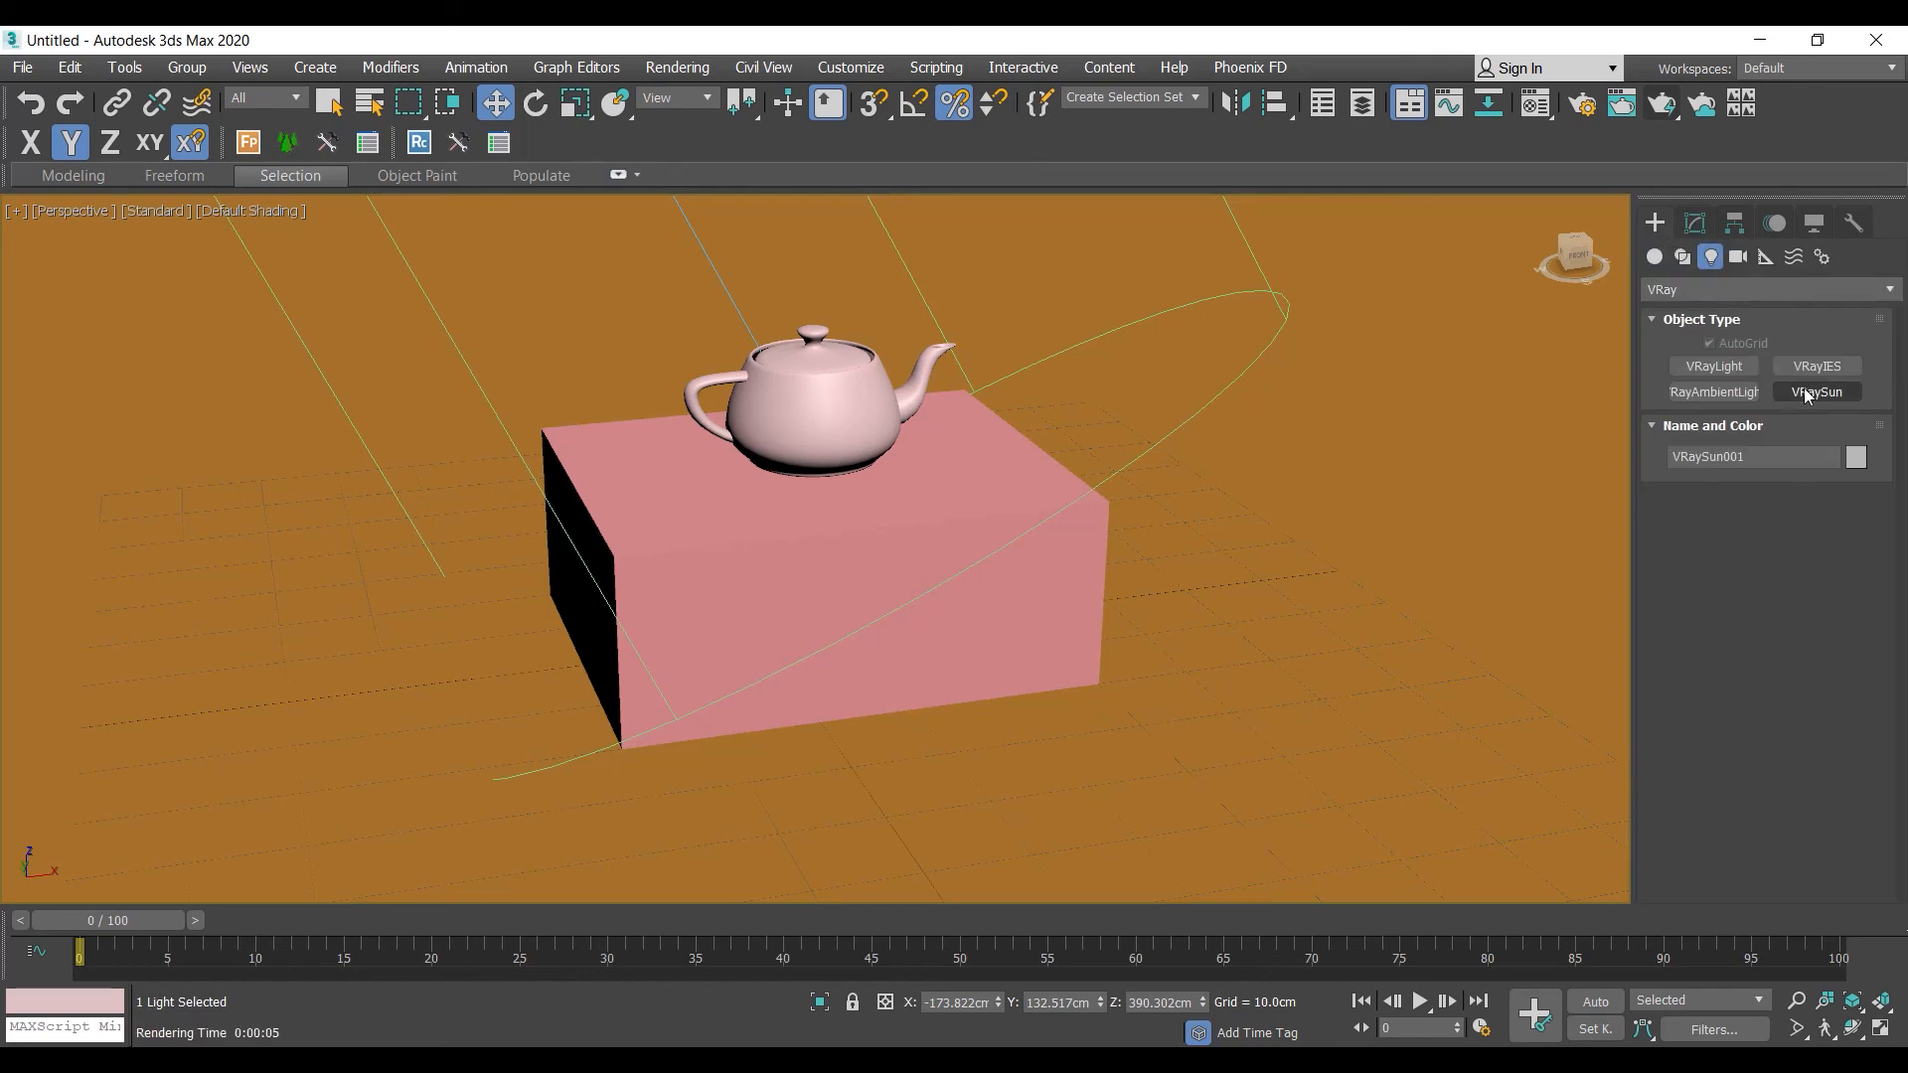
left_click(1810, 395)
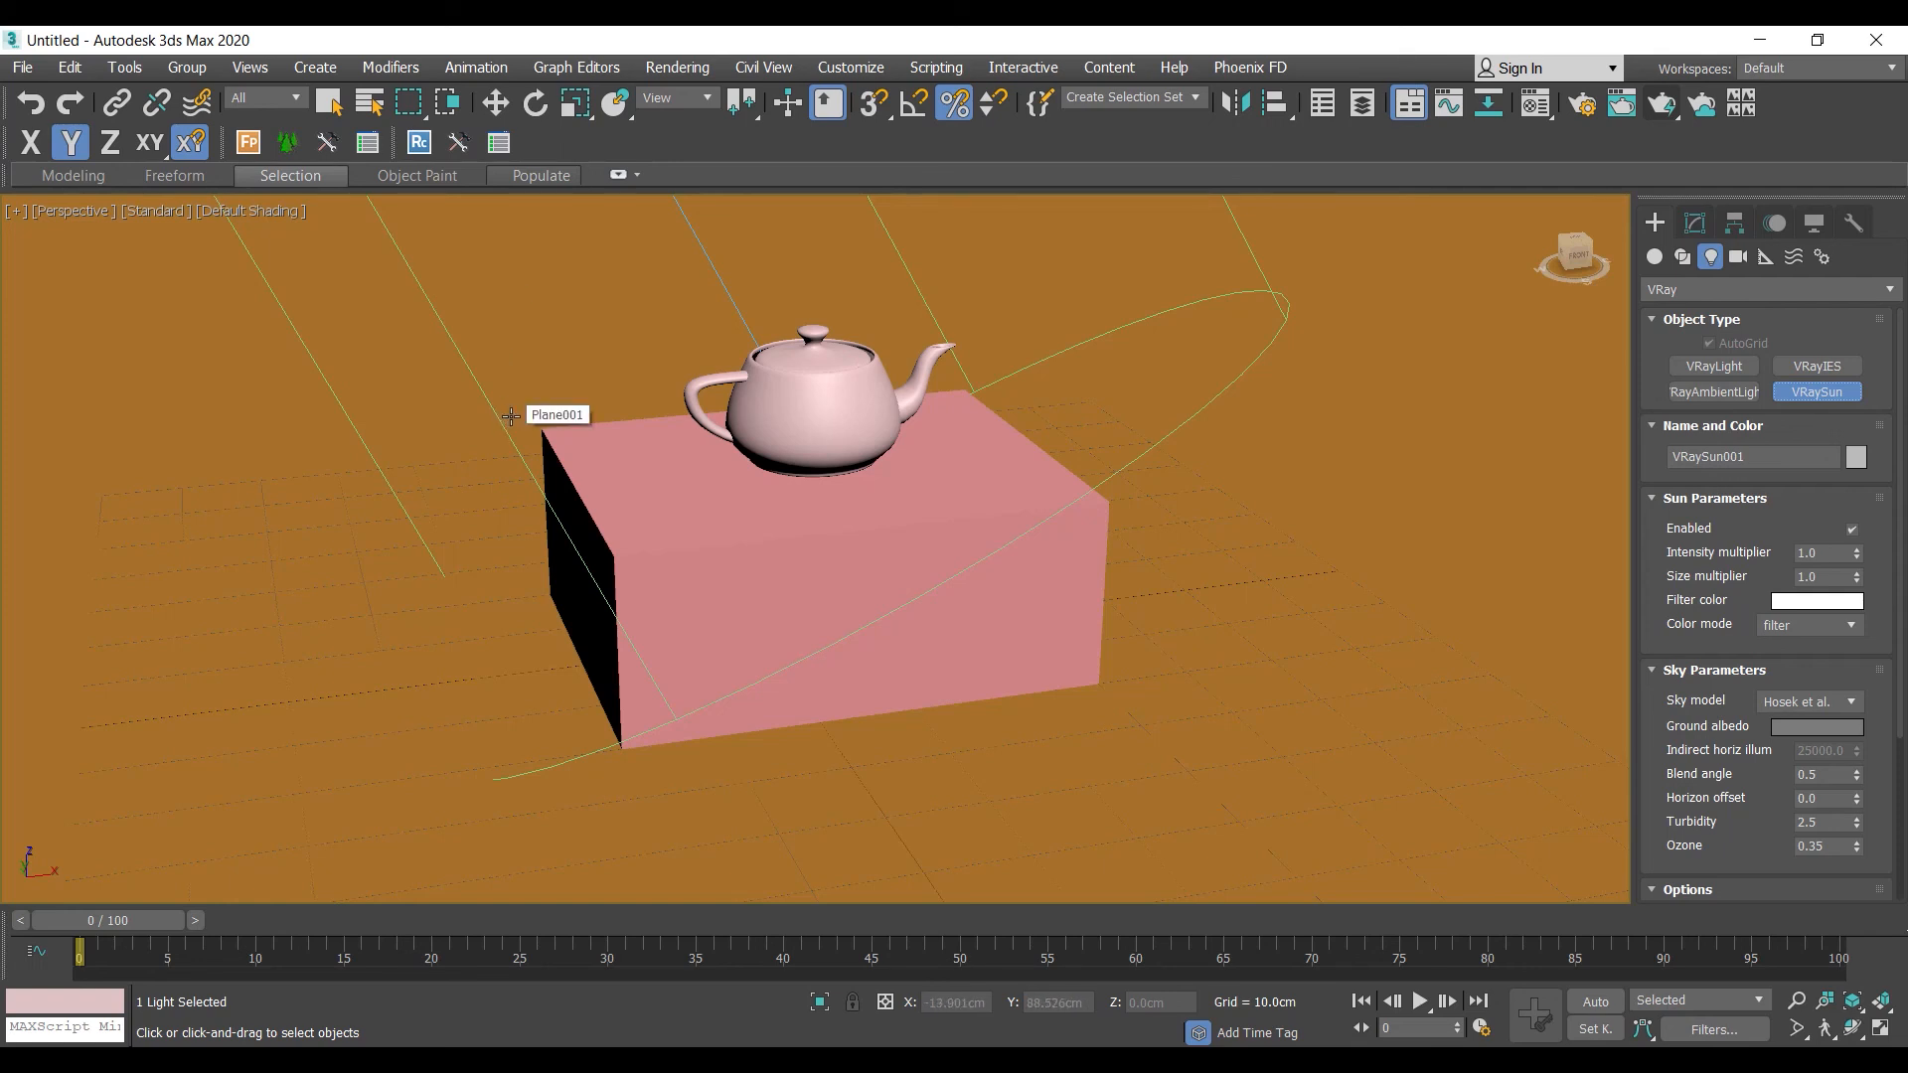
left_click(1816, 395)
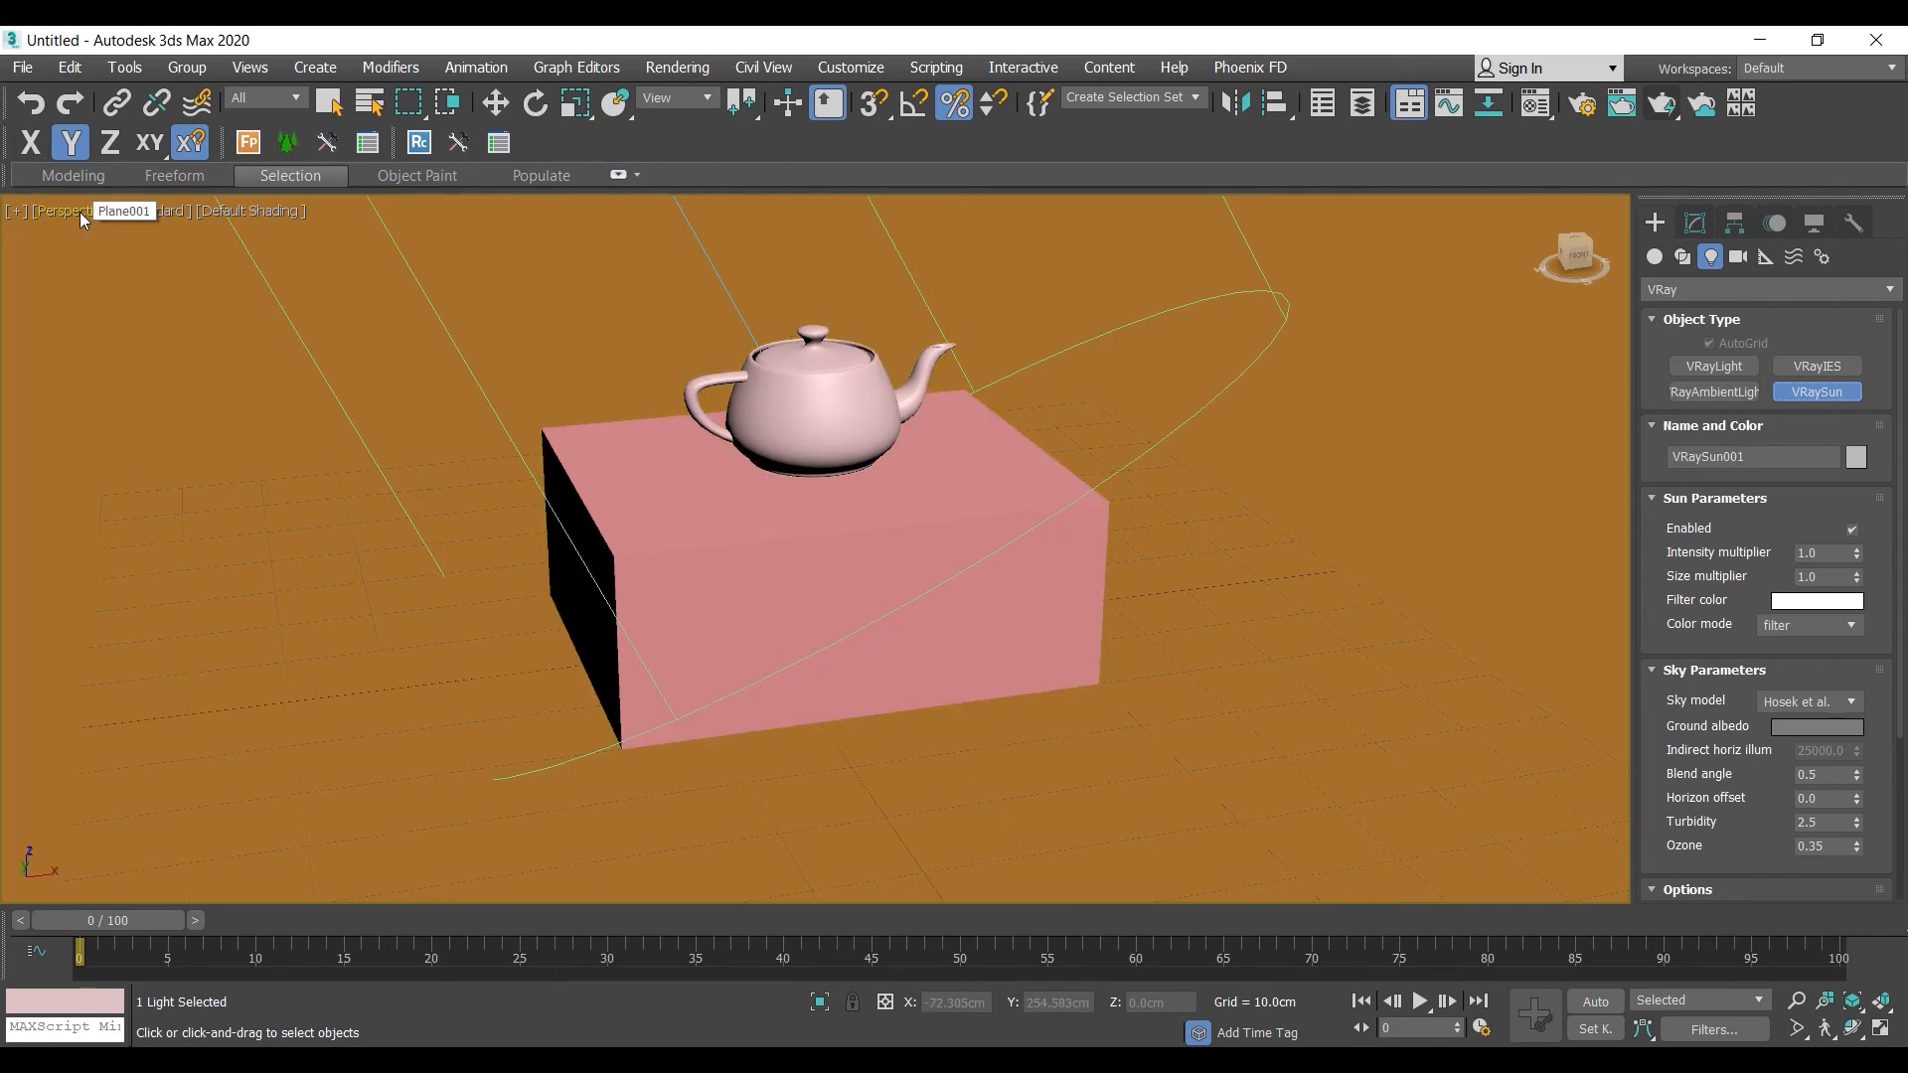
Open the Environment settings and review the VRaySky environment map and the V-Ray Exposure Control parameters
left_click(679, 70)
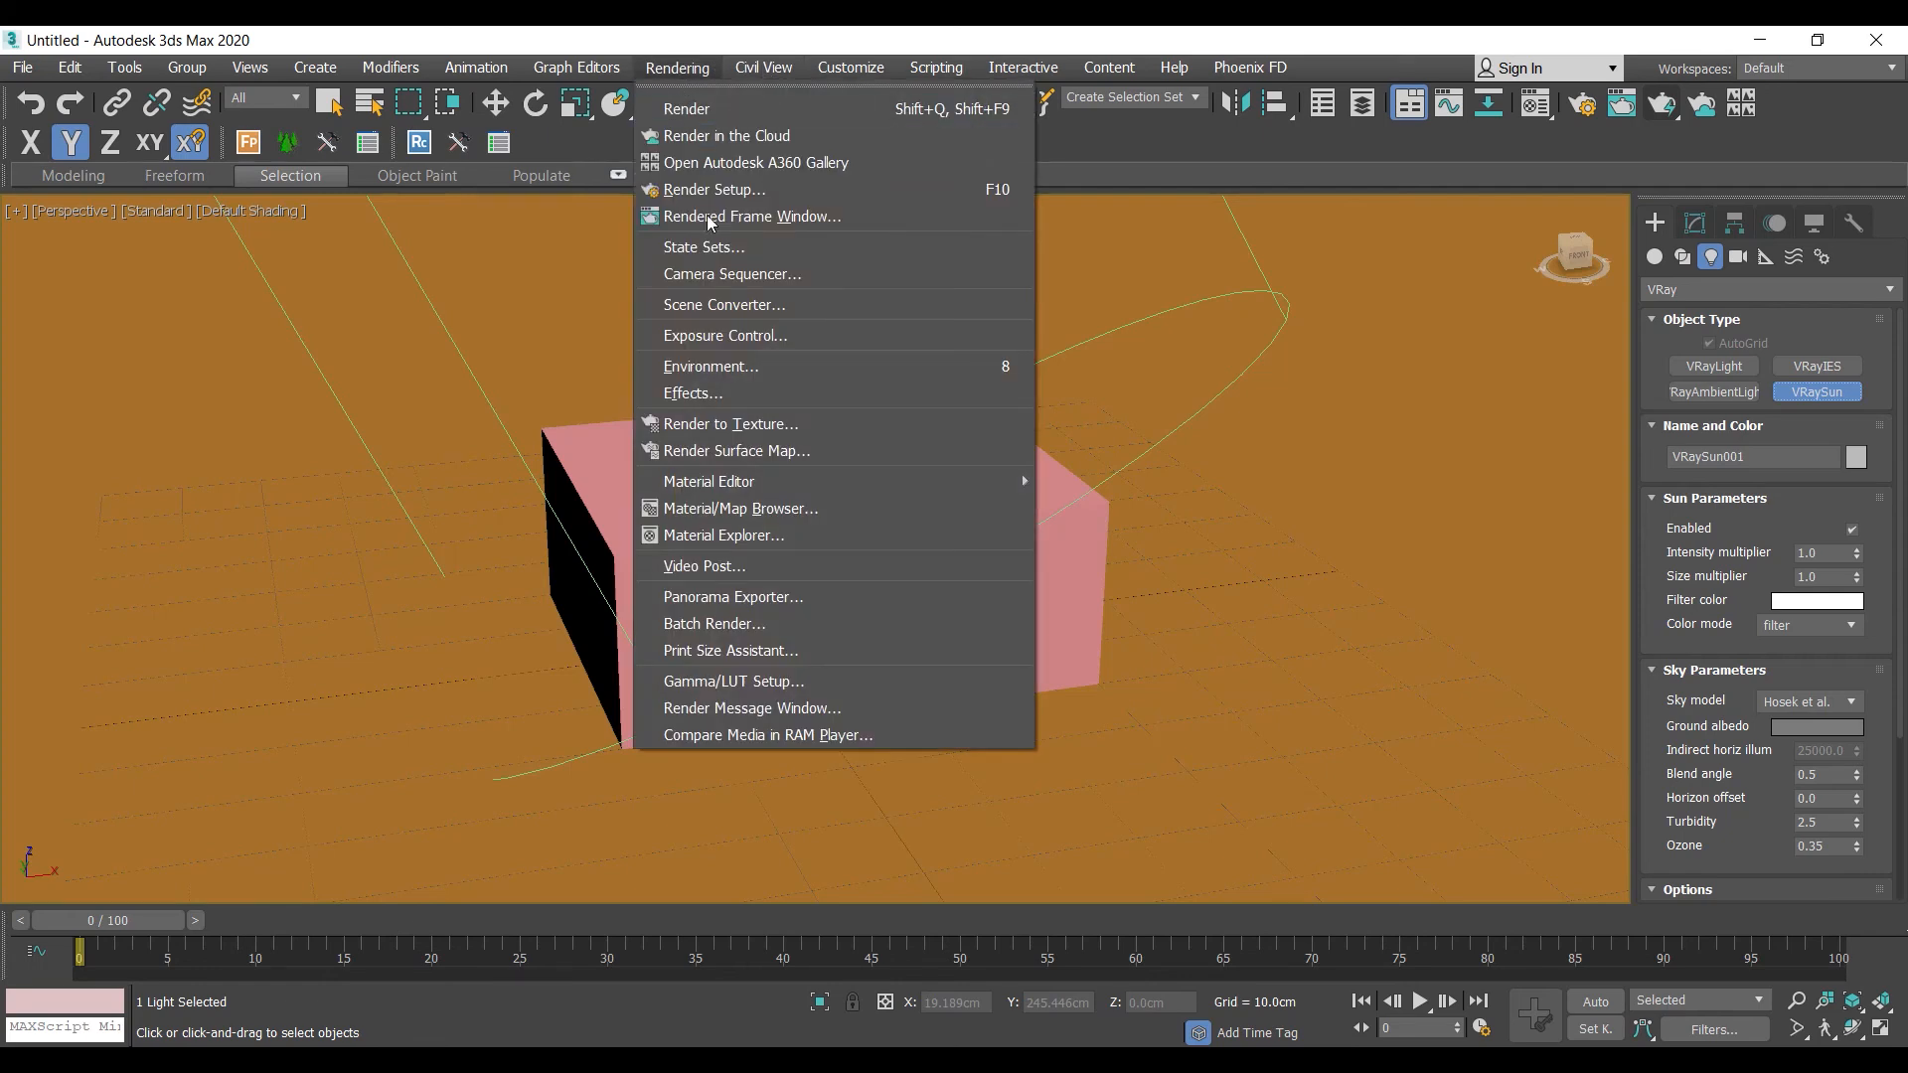
left_click(708, 365)
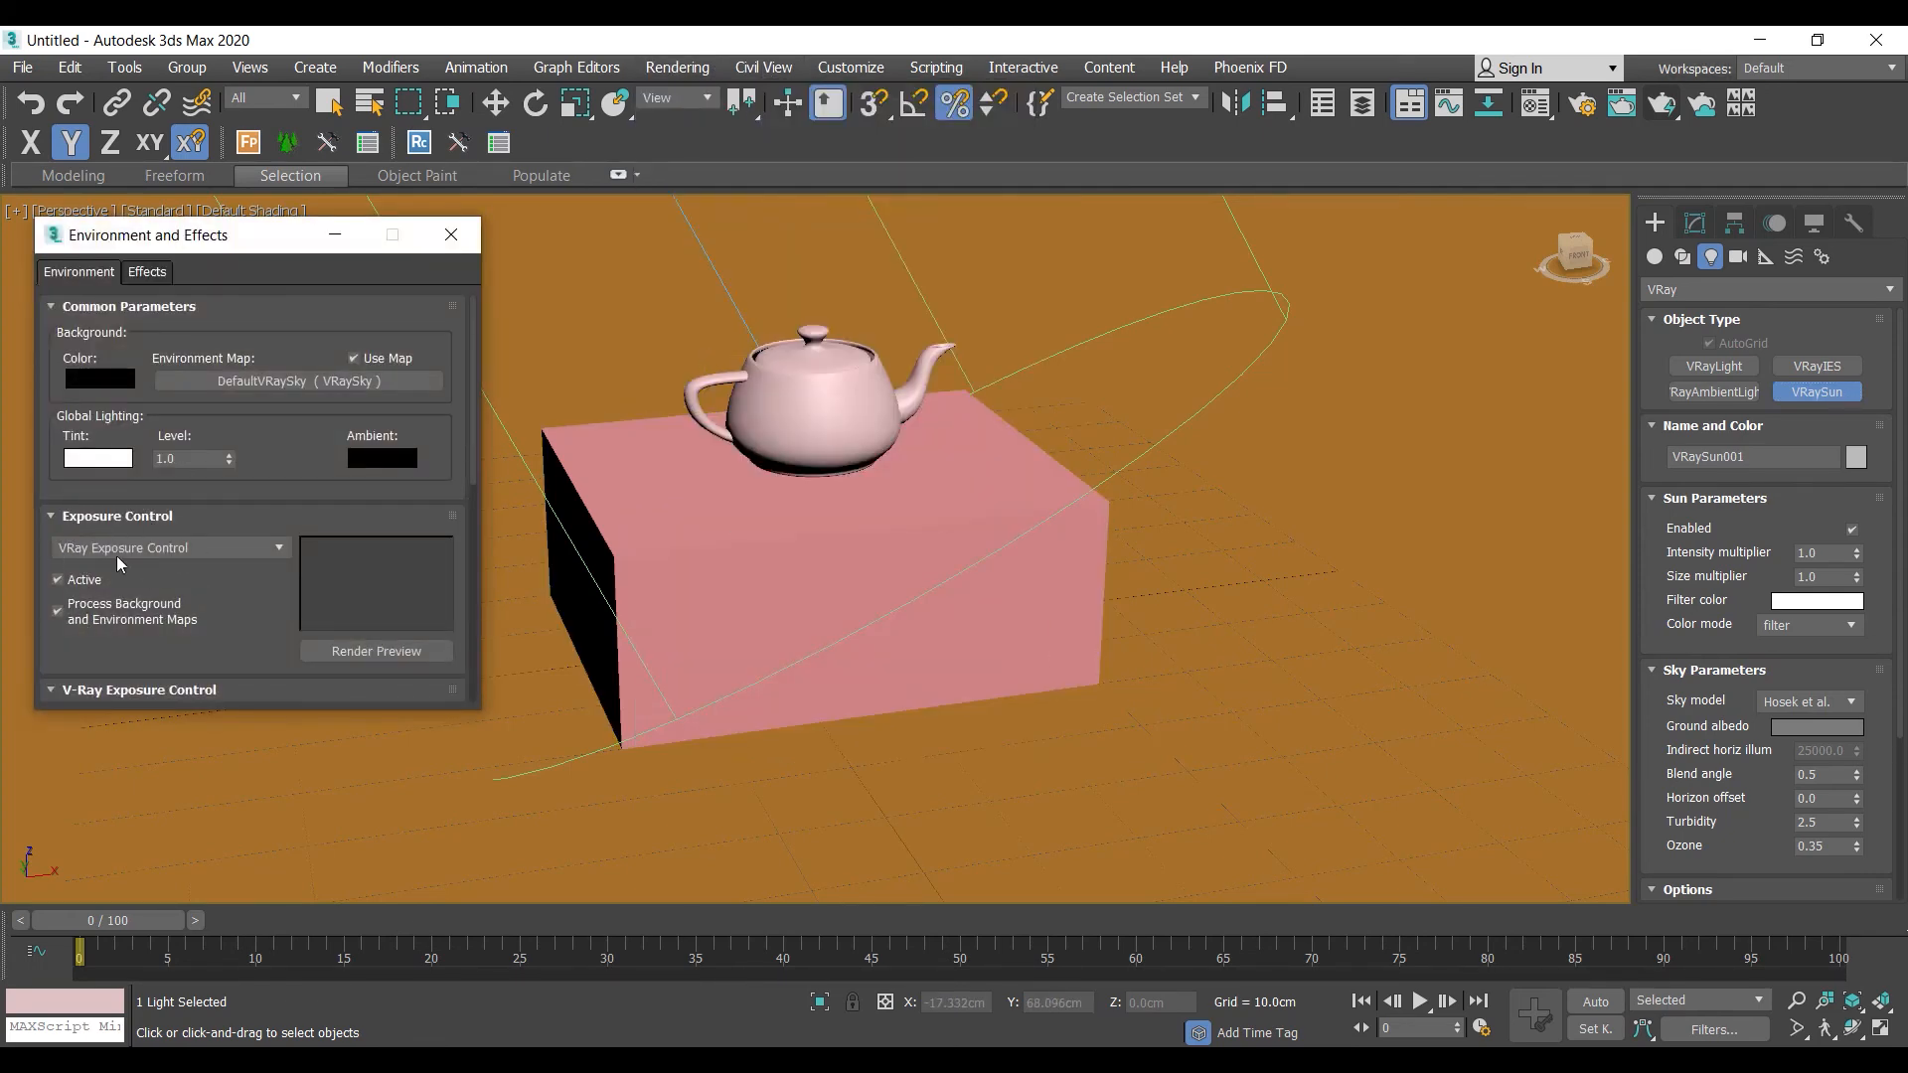
left_click_drag(214, 584, 260, 364)
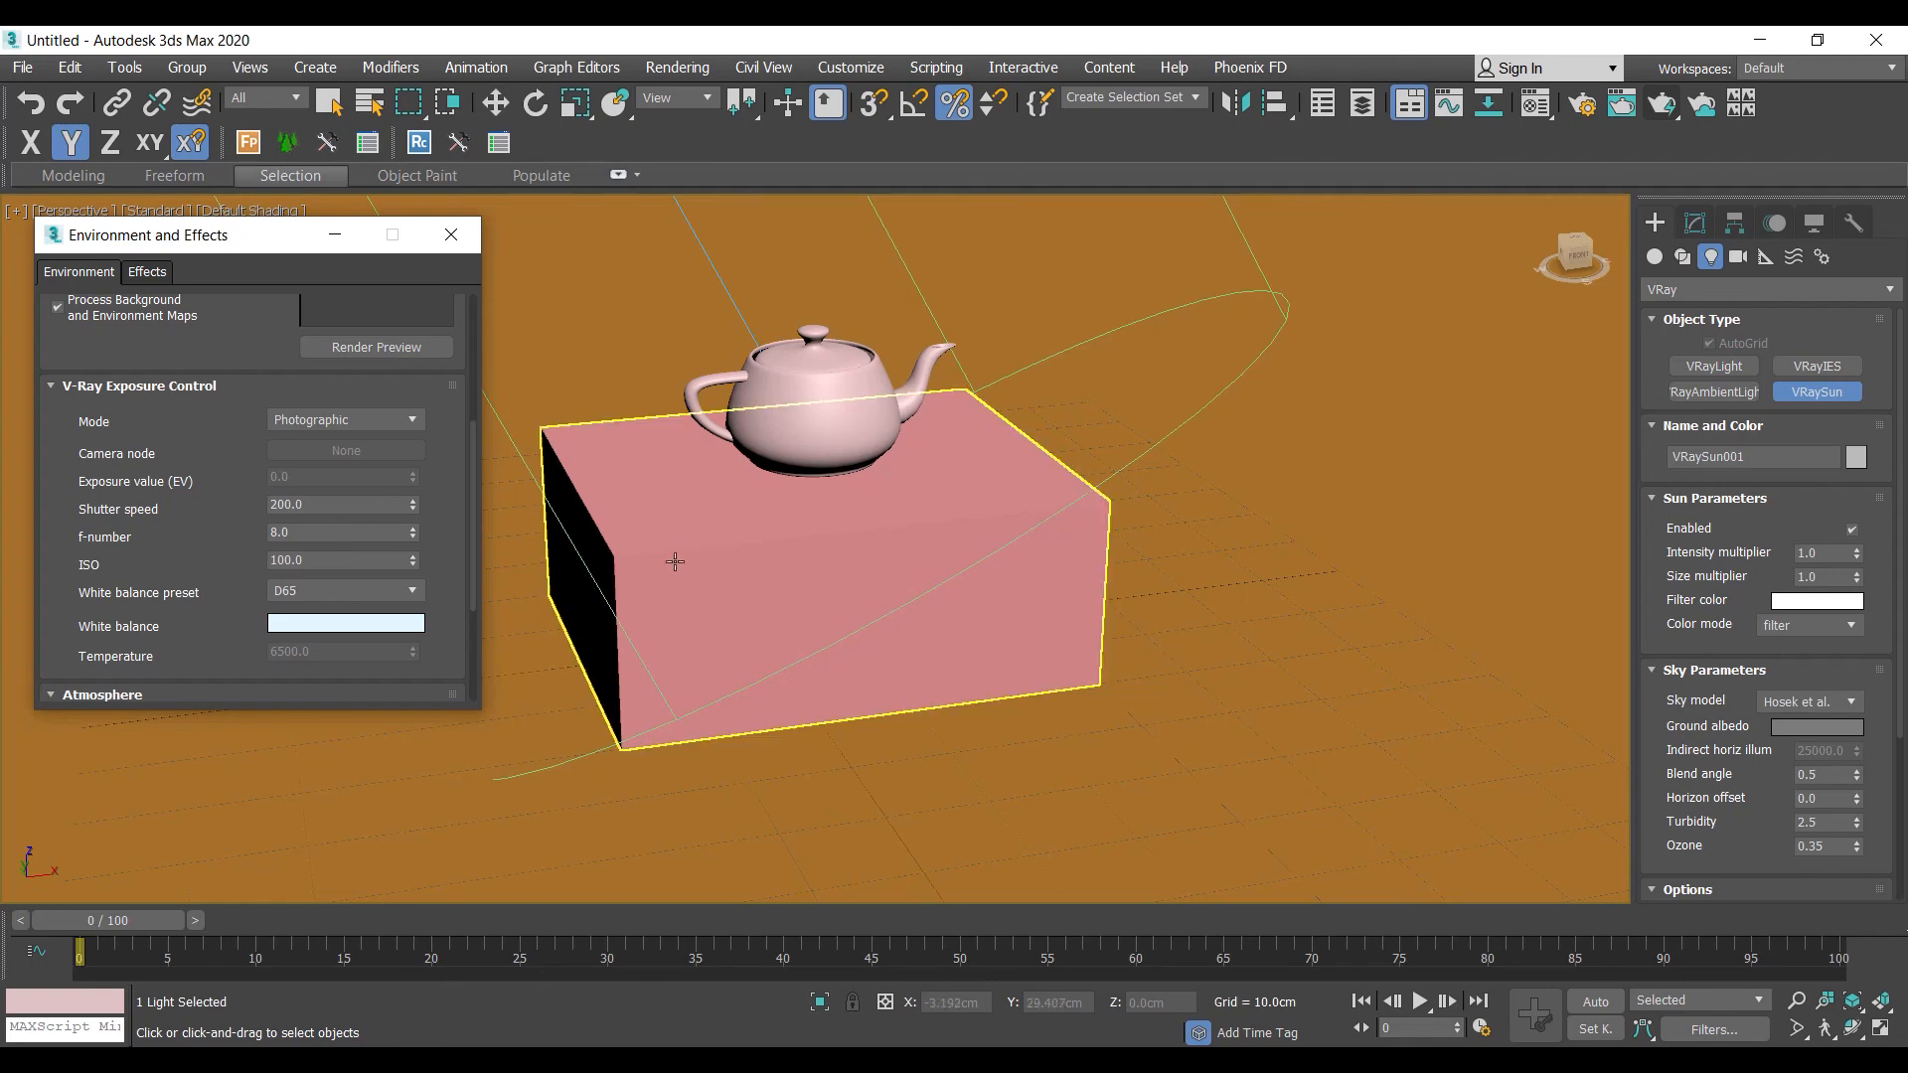
middle_click_drag(669, 568, 680, 567)
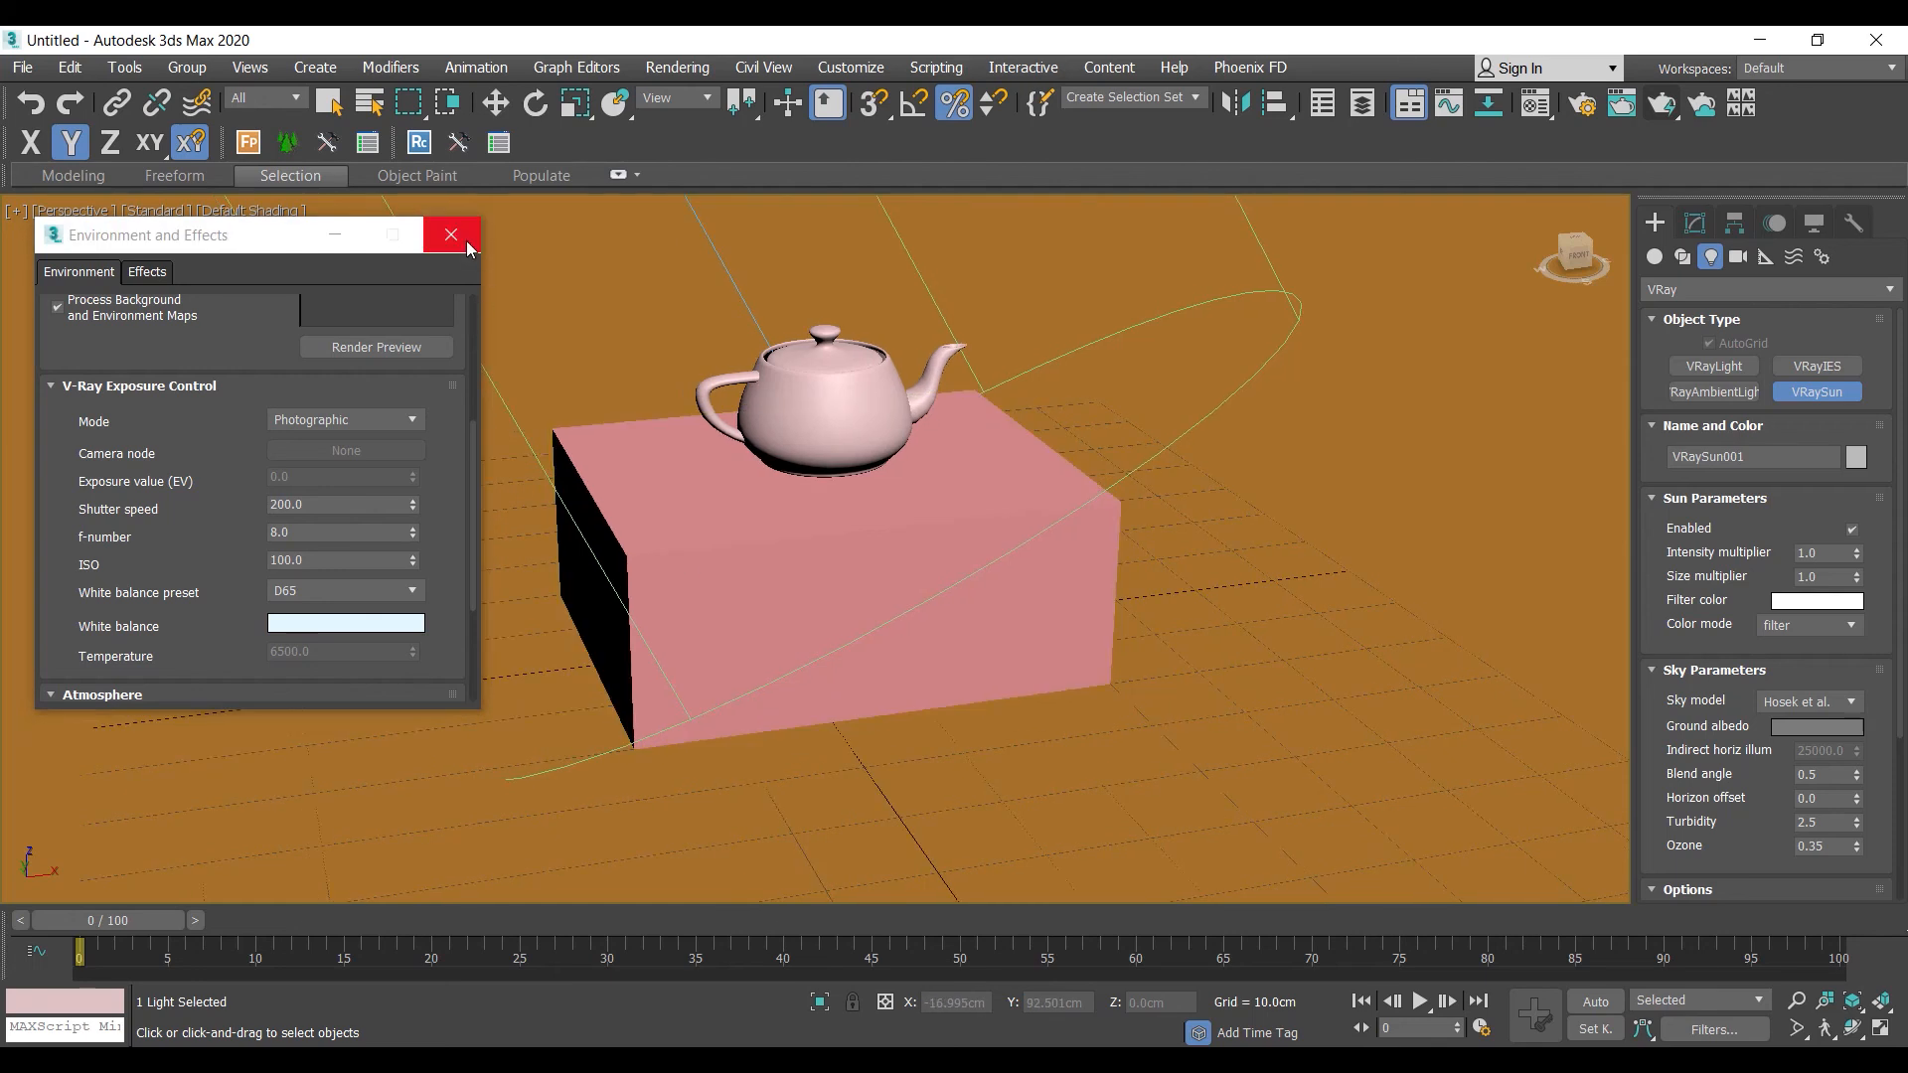
middle_click_drag(838, 613, 851, 600)
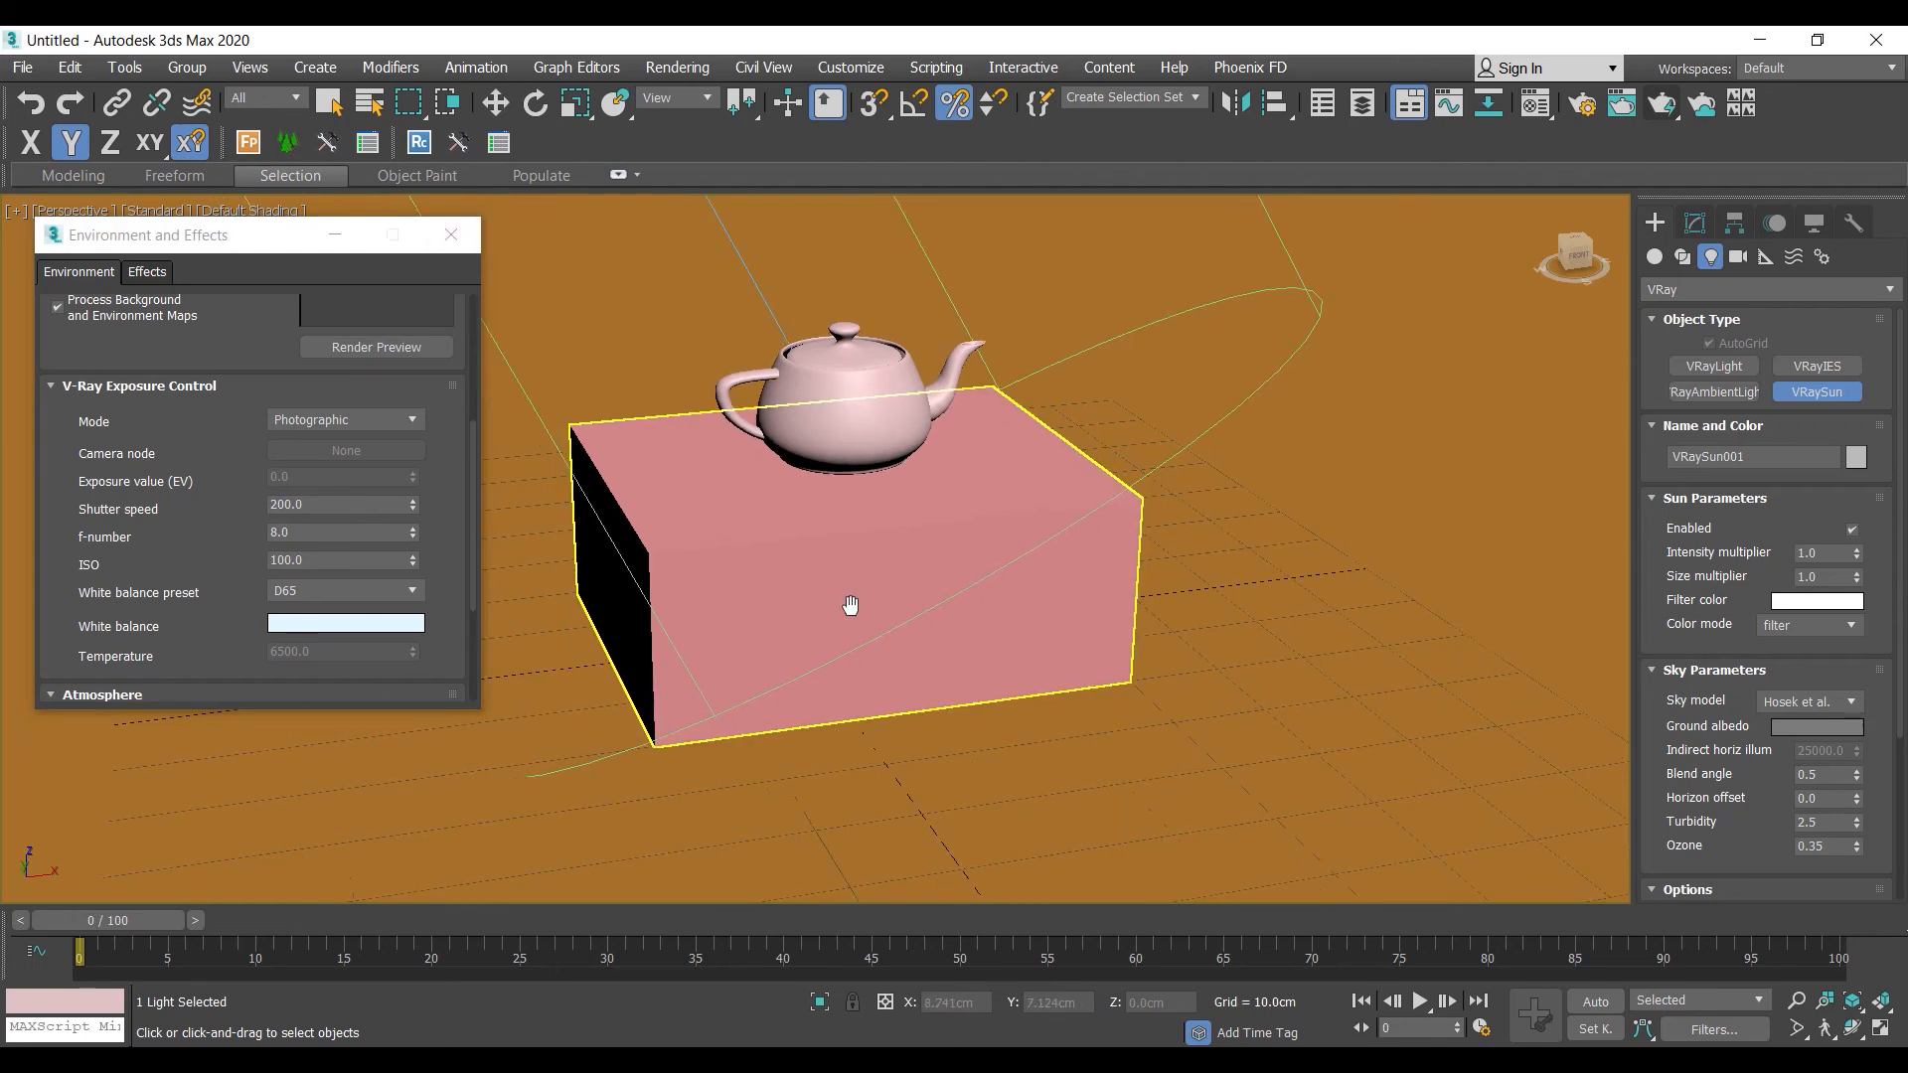